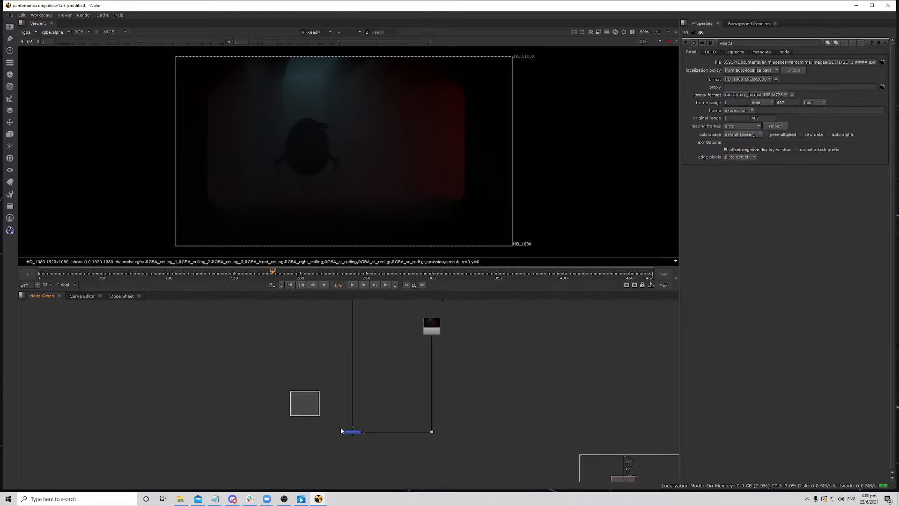
# - Show the SET render from its Read node in the viewer
pyautogui.scroll(-8, 383, 379)
pyautogui.moveTo(396, 375); pyautogui.dragTo(394, 429, button='middle')
pyautogui.scroll(2, 392, 347)
pyautogui.scroll(3, 392, 350)
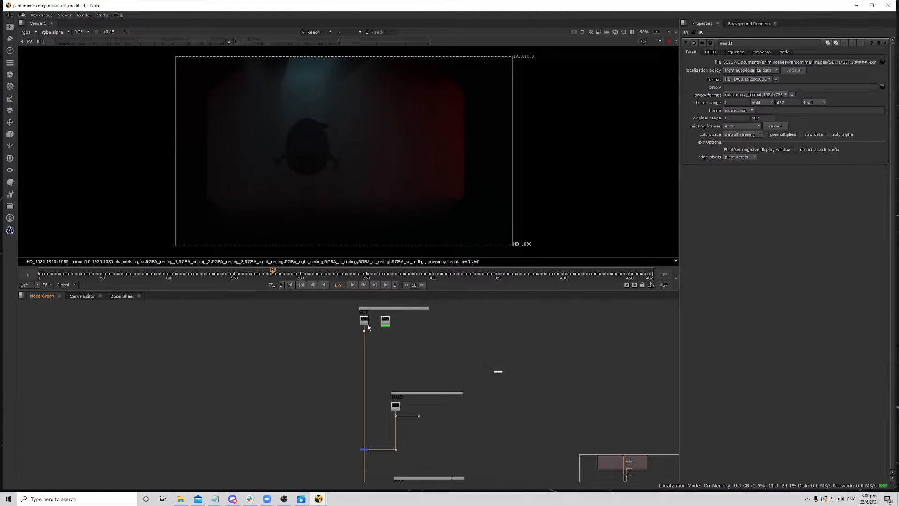
pyautogui.press('1')
pyautogui.moveTo(381, 441); pyautogui.dragTo(381, 442)
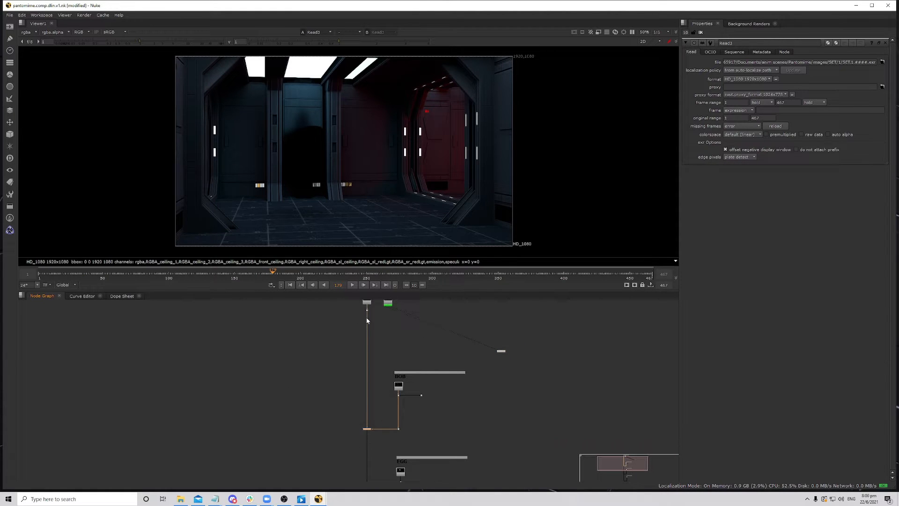
# - Show the merge of BOB over the set in the viewer and examine the held-out area on the character up close
pyautogui.press('1')
pyautogui.moveTo(382, 443); pyautogui.dragTo(377, 399, button='middle')
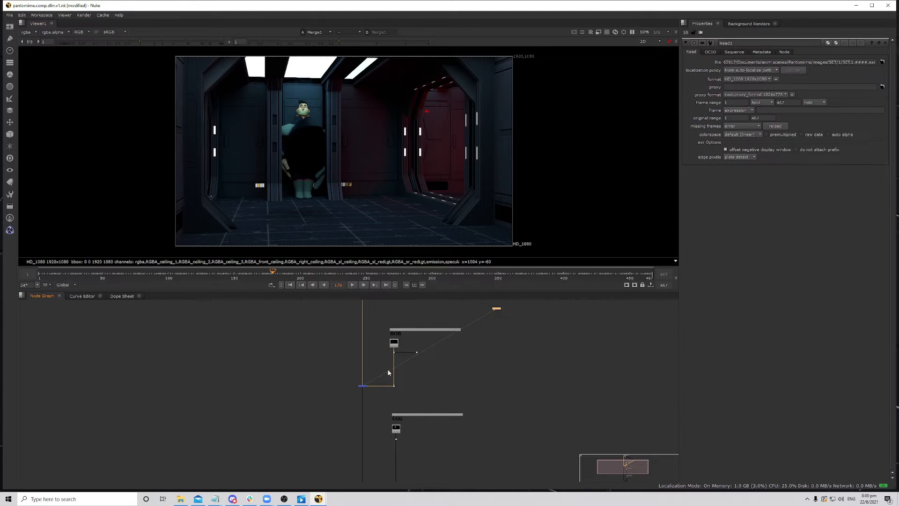
pyautogui.scroll(8, 380, 380)
pyautogui.click(345, 370)
pyautogui.scroll(5, 304, 128)
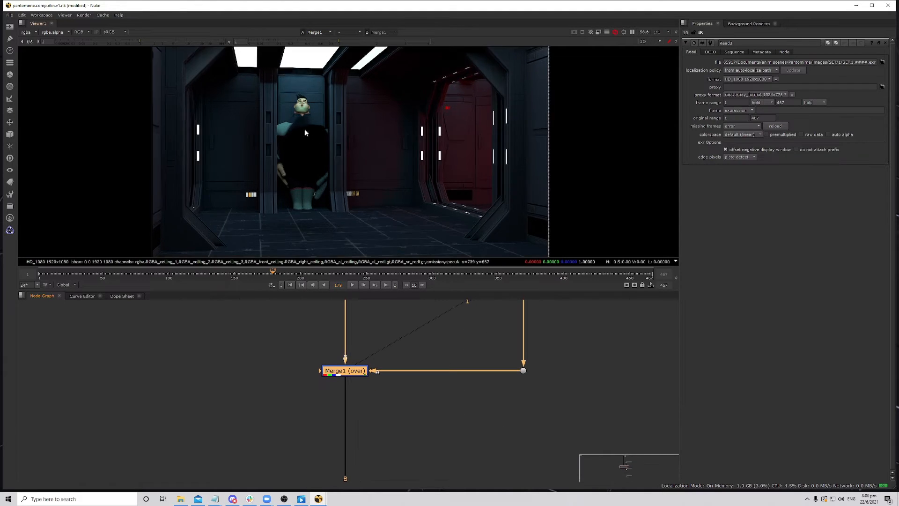
pyautogui.scroll(-3, 347, 181)
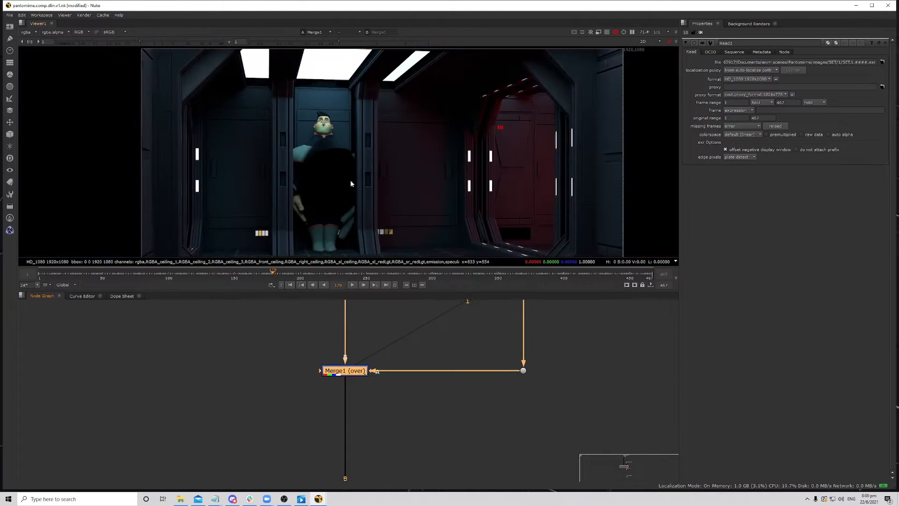
pyautogui.scroll(-6, 434, 388)
pyautogui.moveTo(429, 444); pyautogui.dragTo(420, 397, button='middle')
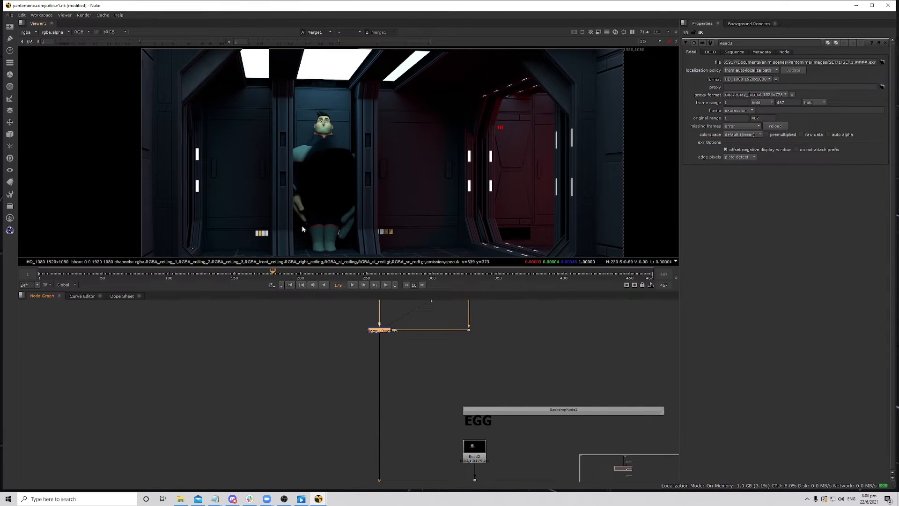
# - Show the EGG merge and the VOLUME merge one after the other in the viewer
pyautogui.scroll(-2, 434, 392)
pyautogui.moveTo(424, 464); pyautogui.dragTo(428, 363, button='middle')
pyautogui.click(395, 398)
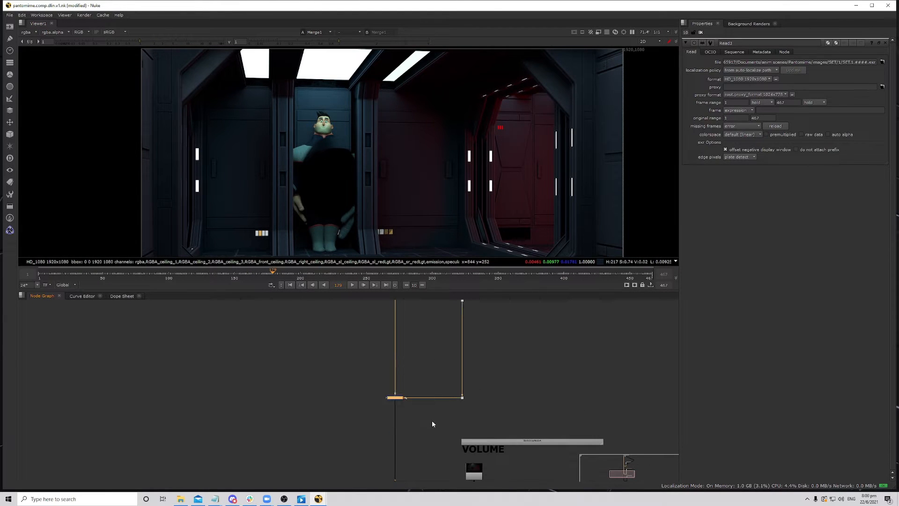
pyautogui.press('1')
pyautogui.moveTo(426, 440); pyautogui.dragTo(420, 358, button='middle')
pyautogui.scroll(-5, 420, 358)
pyautogui.scroll(5, 421, 405)
pyautogui.click(384, 428)
pyautogui.press('1')
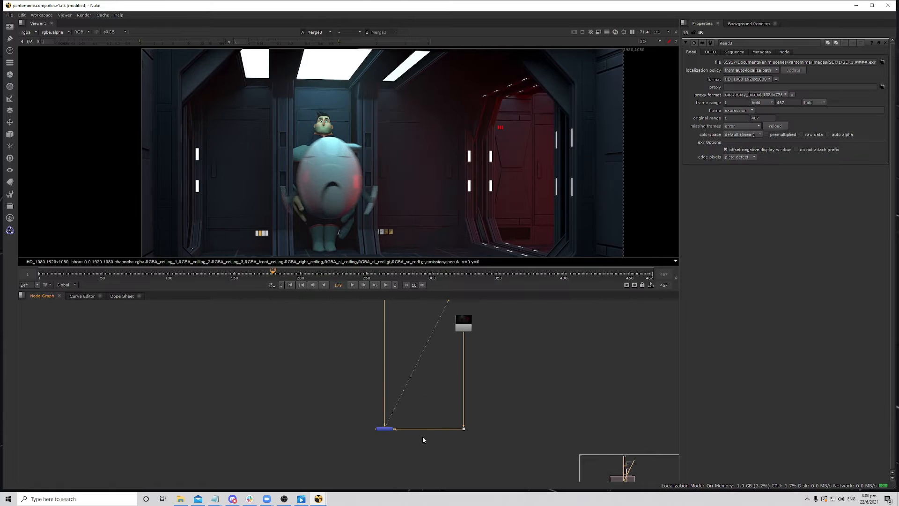
# - Examine the BOB, EGG and VOLUME branches and their merges along the main line of the node graph
pyautogui.scroll(-2, 428, 179)
pyautogui.scroll(-3, 463, 382)
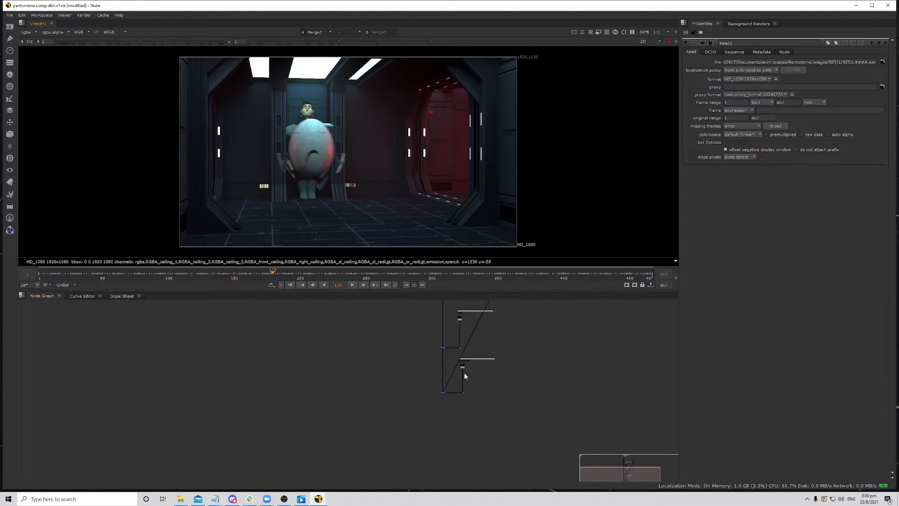
pyautogui.moveTo(465, 371); pyautogui.dragTo(458, 409, button='middle')
pyautogui.moveTo(388, 330); pyautogui.dragTo(465, 378)
pyautogui.press('f')
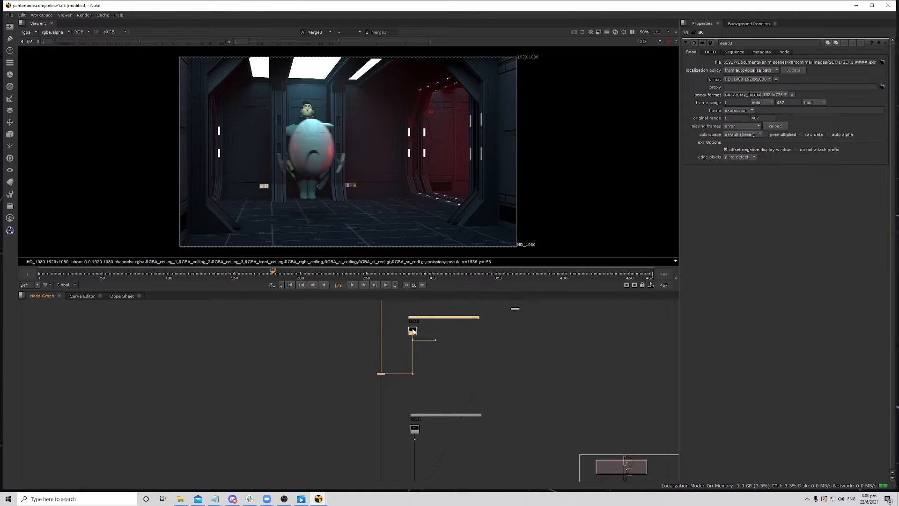
pyautogui.scroll(-3, 381, 365)
pyautogui.moveTo(357, 354); pyautogui.dragTo(511, 426)
pyautogui.moveTo(419, 378); pyautogui.dragTo(419, 369)
pyautogui.moveTo(452, 415); pyautogui.dragTo(457, 367, button='middle')
pyautogui.moveTo(361, 374); pyautogui.dragTo(478, 444)
pyautogui.moveTo(427, 400); pyautogui.dragTo(427, 404)
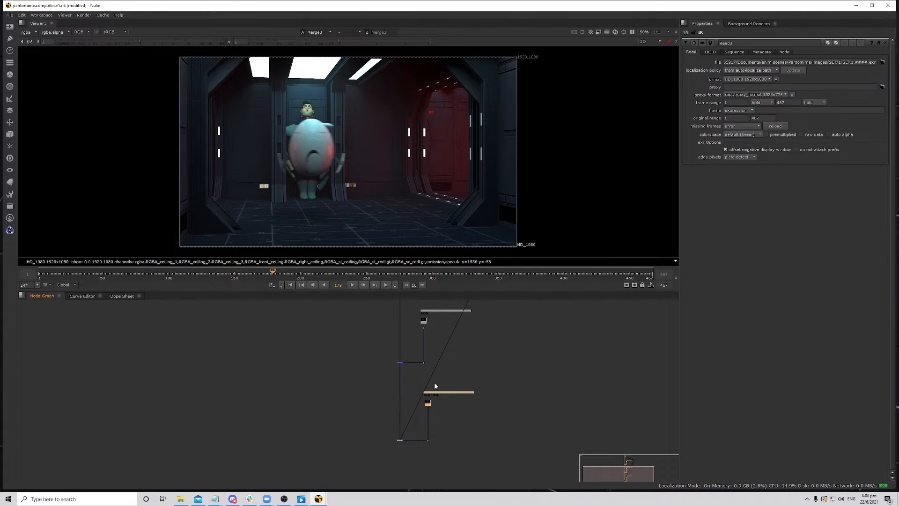
pyautogui.moveTo(399, 177); pyautogui.dragTo(401, 181, button='middle')
pyautogui.scroll(-5, 475, 387)
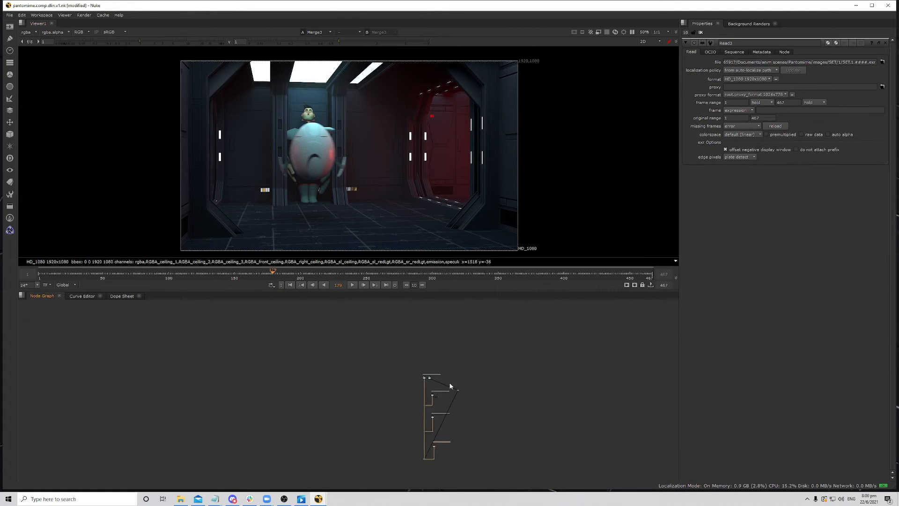
pyautogui.scroll(3, 450, 385)
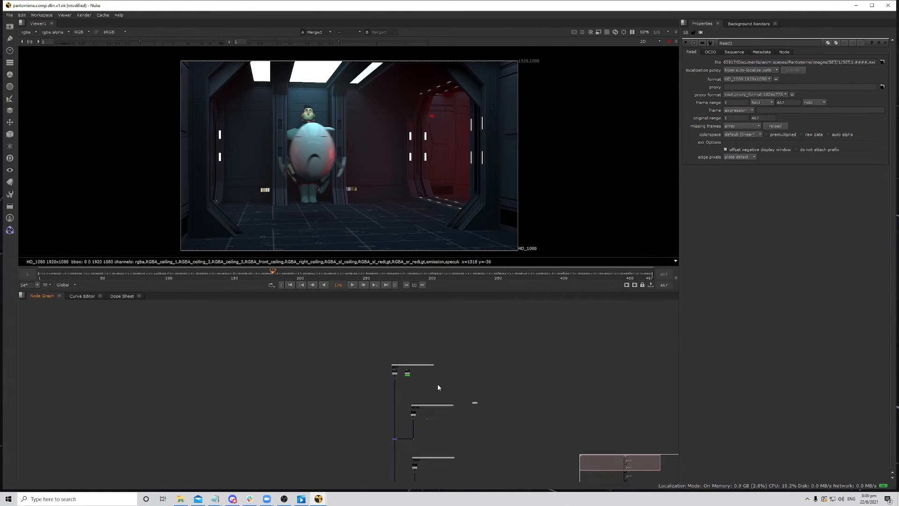
# - Switch to the video player and scrub through the Playblast_1-1 clip to review the animation
pyautogui.click(301, 498)
pyautogui.click(466, 433)
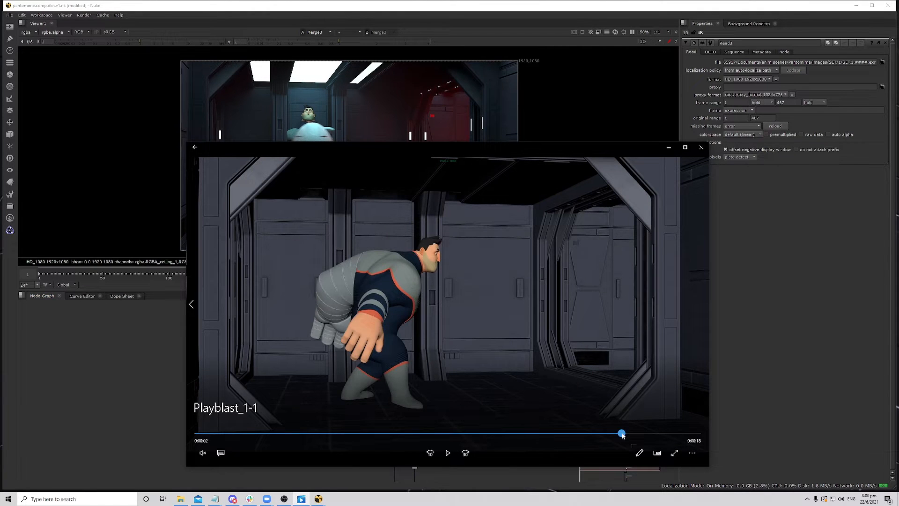
pyautogui.moveTo(623, 435); pyautogui.dragTo(237, 441)
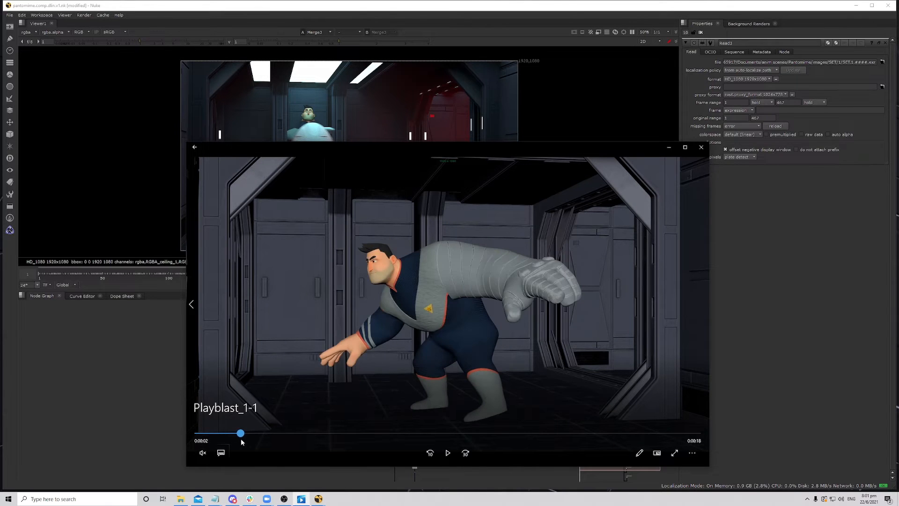
pyautogui.click(170, 176)
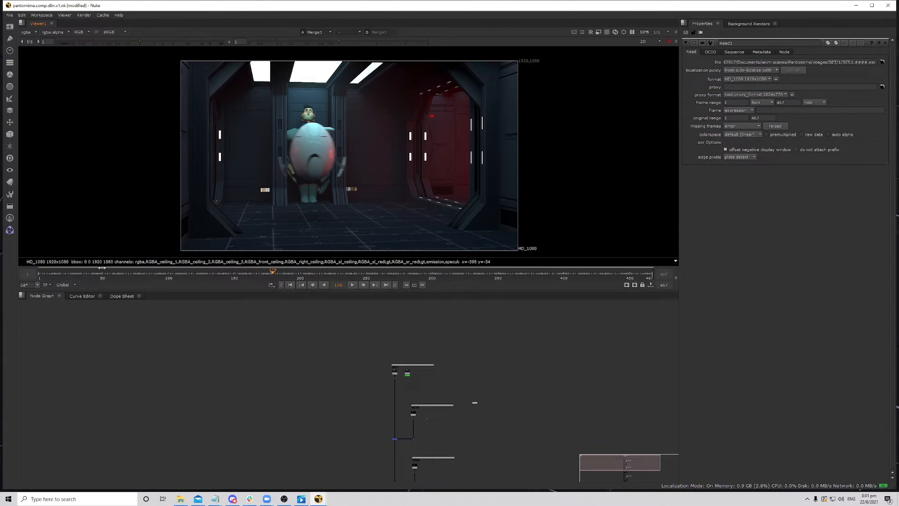
# - Move the timeline to frame 32 and view the crouching character up close in the final merge
pyautogui.click(72, 275)
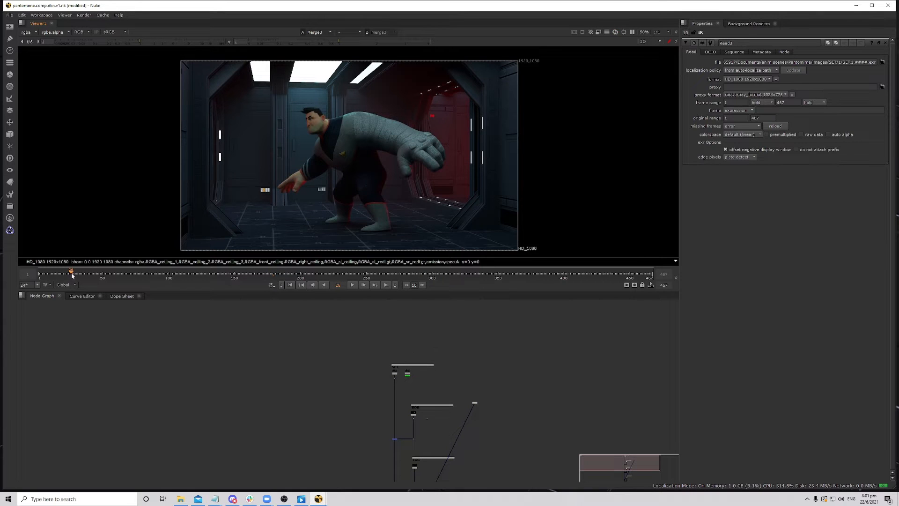
pyautogui.moveTo(71, 275); pyautogui.dragTo(78, 276)
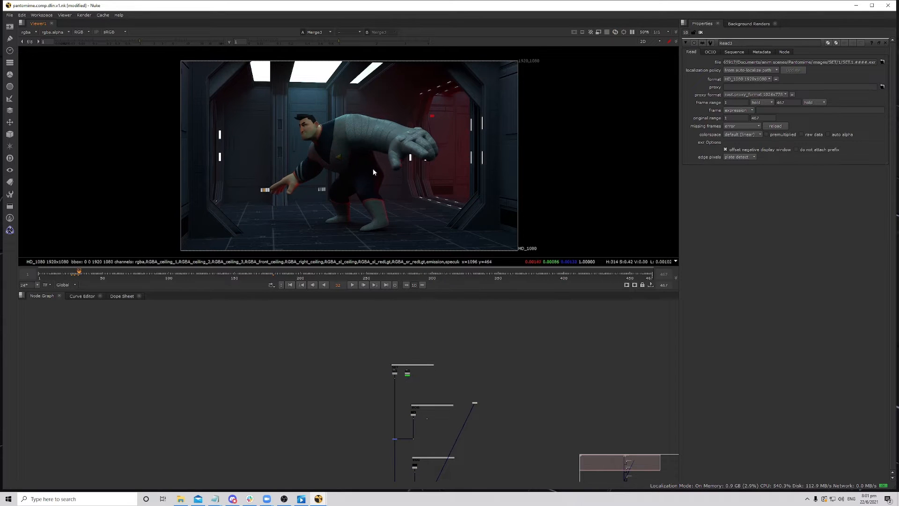
pyautogui.moveTo(320, 79); pyautogui.dragTo(327, 80, button='middle')
pyautogui.scroll(5, 328, 136)
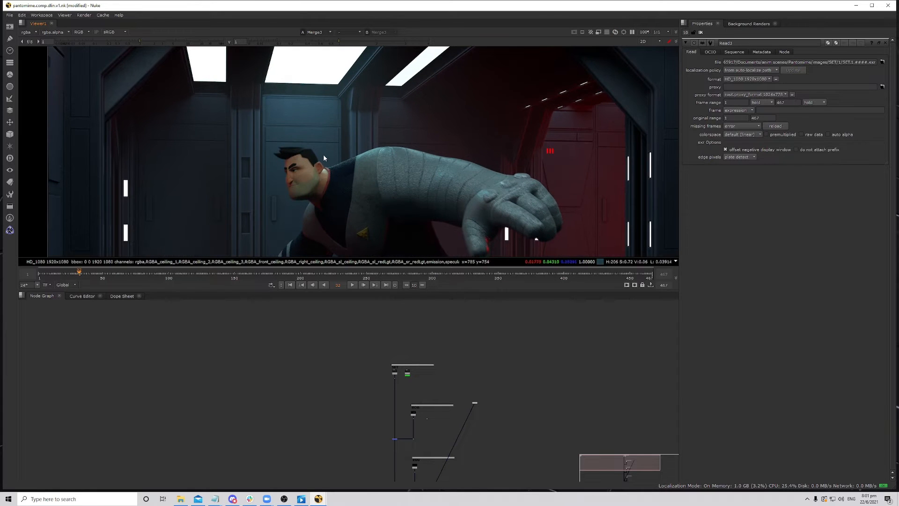
pyautogui.moveTo(323, 158); pyautogui.dragTo(335, 169, button='middle')
pyautogui.moveTo(402, 204); pyautogui.dragTo(392, 226, button='middle')
# - Add a LayerContactSheet node, connect it to BOB's Read node and show it in the viewer
pyautogui.scroll(4, 405, 395)
pyautogui.click(380, 416)
pyautogui.press('Tab')
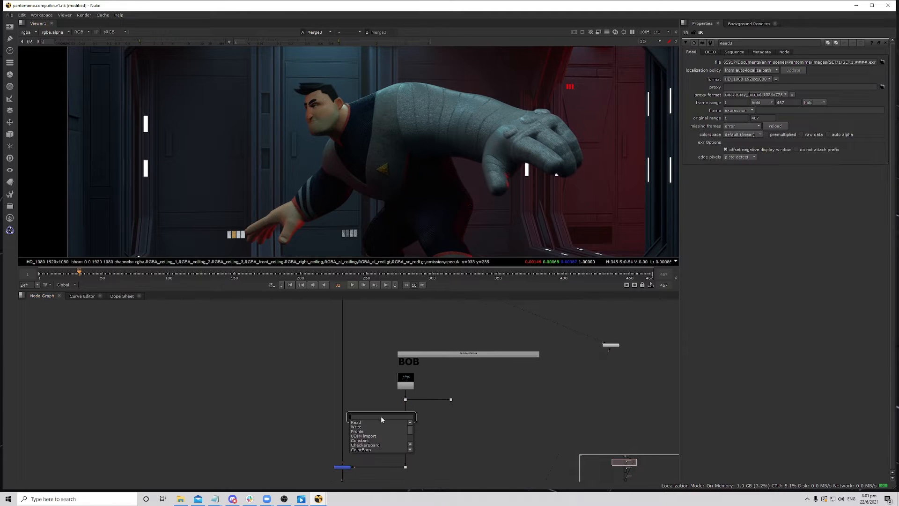
pyautogui.write('LayerContactSheet')
pyautogui.press('Return')
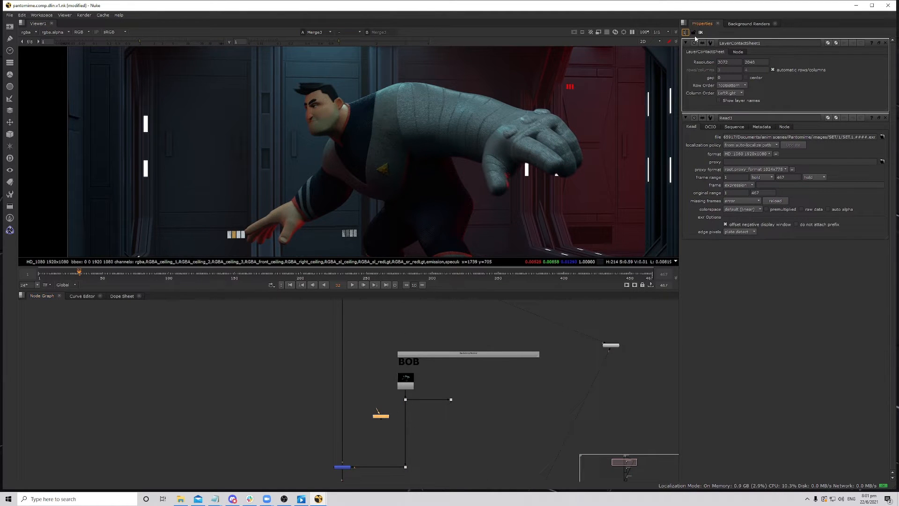
pyautogui.press('Return')
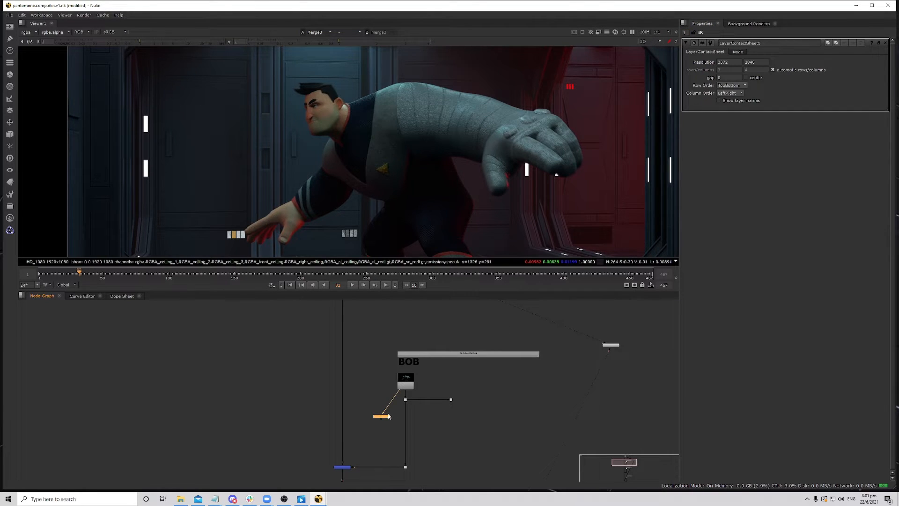
pyautogui.press('1')
# - Turn on layer names in the contact sheet and fit the whole sheet in an enlarged viewer
pyautogui.scroll(5, 387, 415)
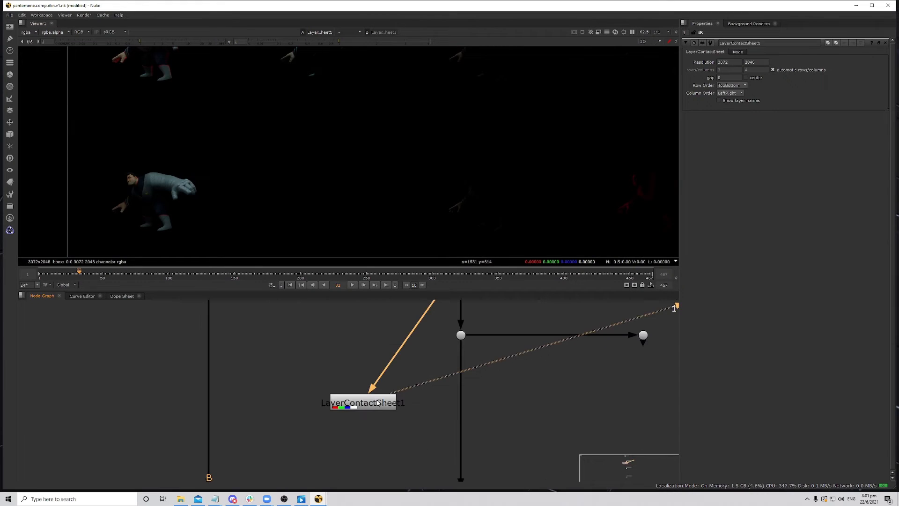
pyautogui.click(719, 100)
pyautogui.press('space')
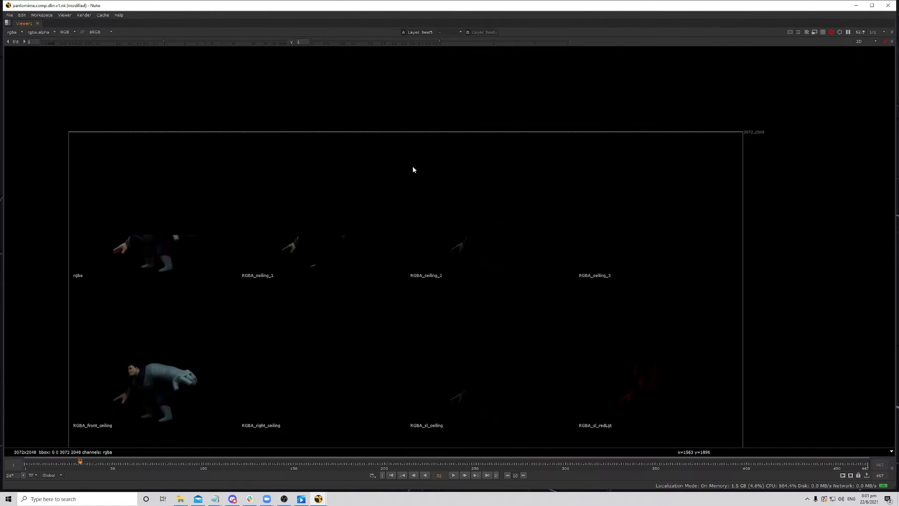
pyautogui.press('f')
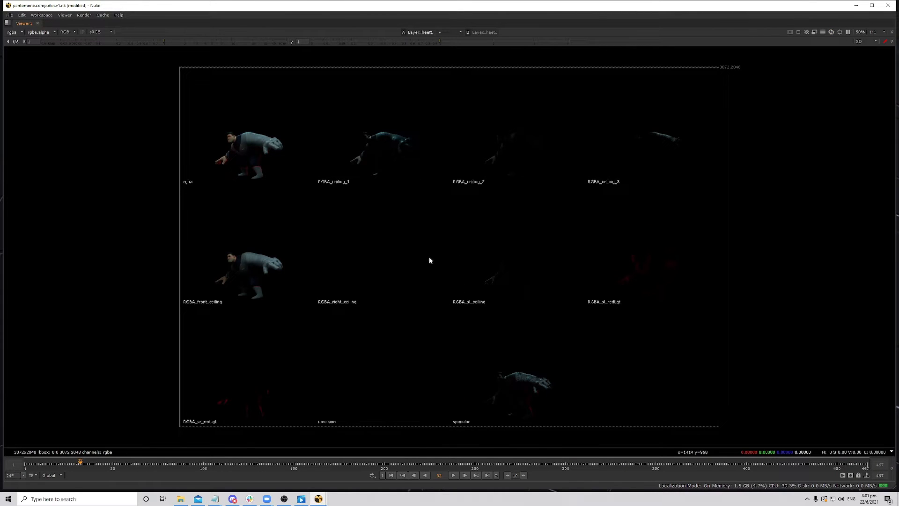
# - Examine BOB's individual light layers in the contact sheet, looking closely at RGBA_ceiling_1
pyautogui.moveTo(434, 330); pyautogui.dragTo(468, 299, button='middle')
pyautogui.moveTo(565, 326); pyautogui.dragTo(561, 343, button='middle')
pyautogui.scroll(1, 560, 380)
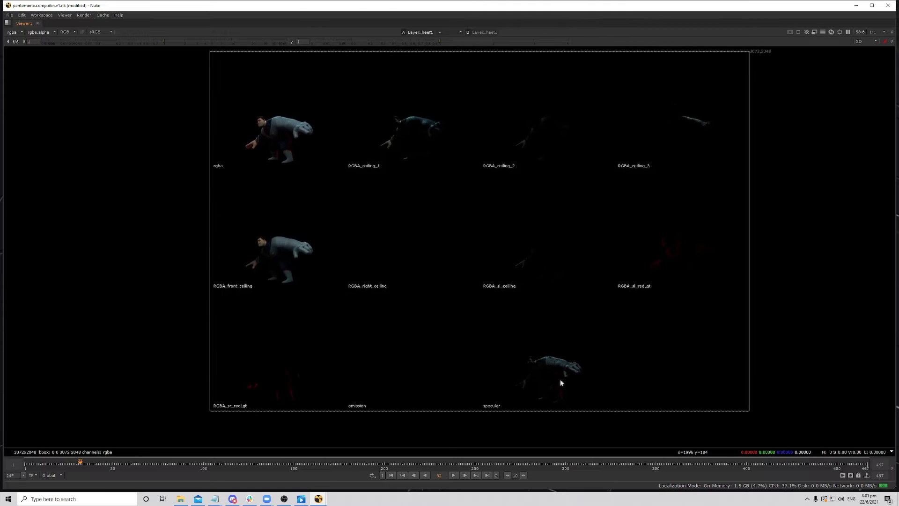
pyautogui.scroll(1, 559, 379)
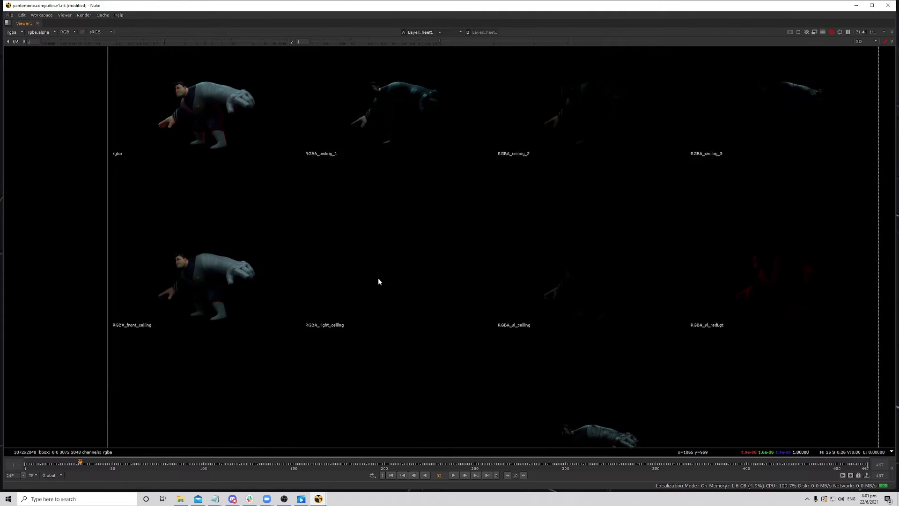
pyautogui.scroll(3, 379, 199)
pyautogui.moveTo(412, 287); pyautogui.dragTo(511, 175, button='middle')
pyautogui.moveTo(335, 343); pyautogui.dragTo(349, 323, button='middle')
pyautogui.scroll(-4, 461, 262)
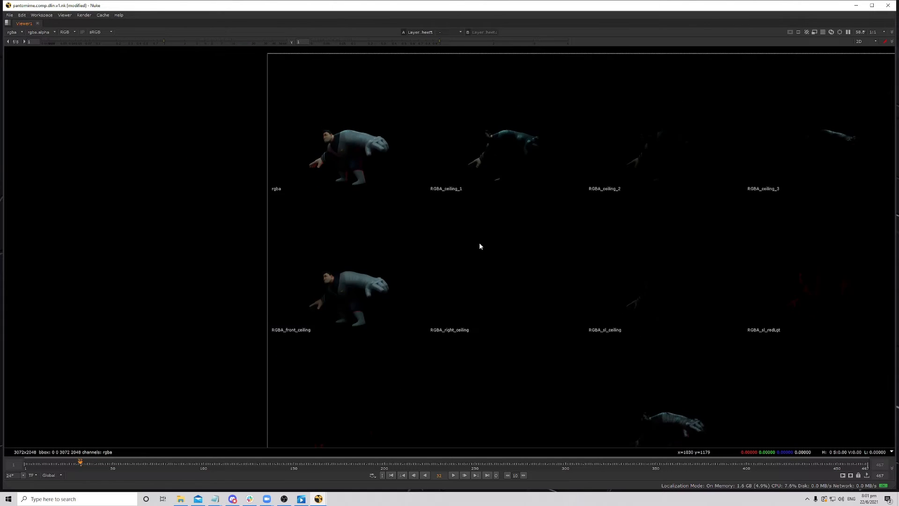
pyautogui.scroll(9, 479, 242)
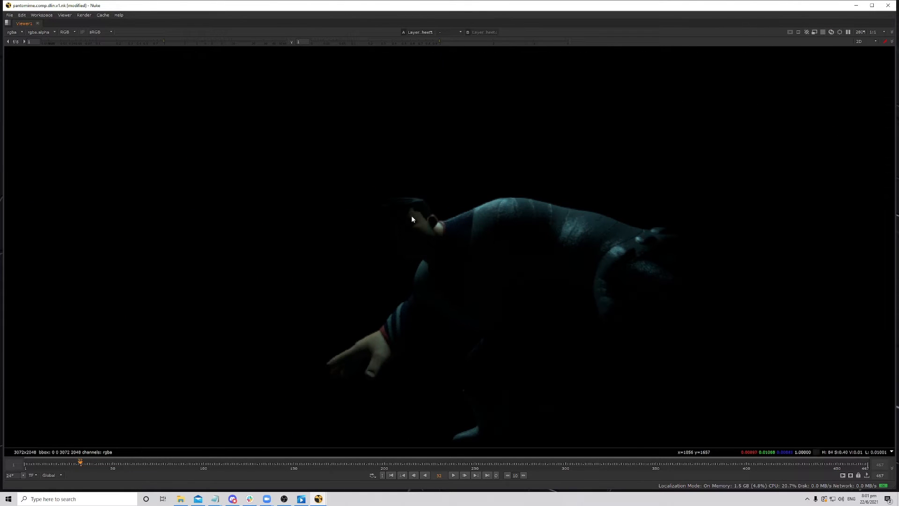
pyautogui.scroll(-5, 476, 251)
pyautogui.scroll(5, 481, 255)
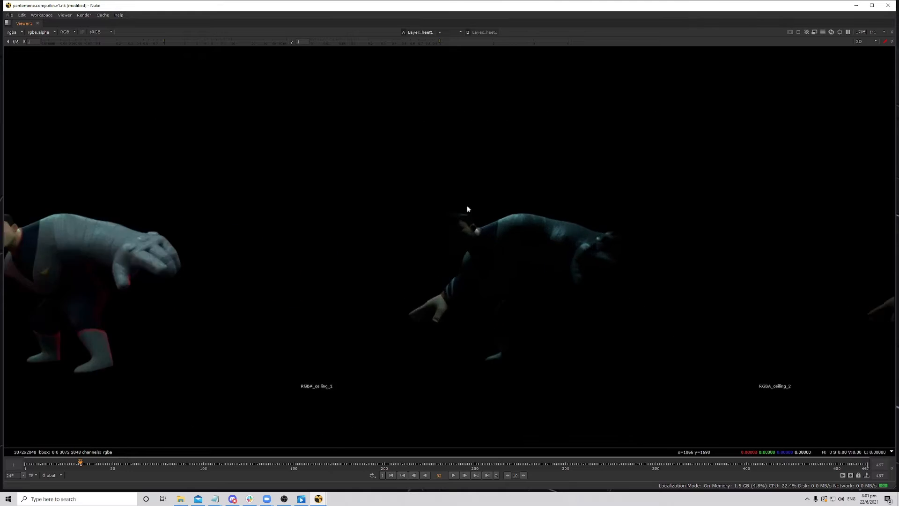
pyautogui.scroll(-5, 487, 252)
pyautogui.scroll(2, 429, 246)
pyautogui.scroll(-1, 448, 251)
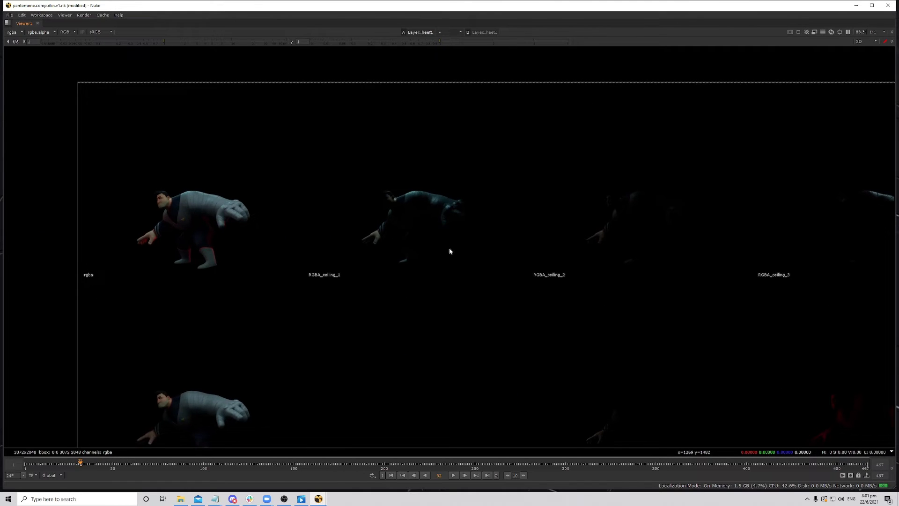
pyautogui.scroll(-2, 479, 237)
# - Restore the full workspace layout and show BOB's Read node in the viewer
pyautogui.press('space')
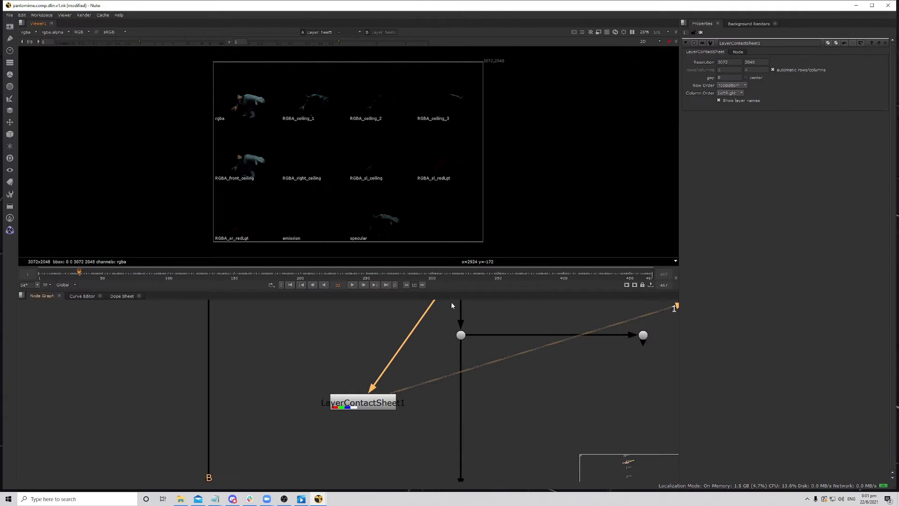
pyautogui.scroll(-3, 379, 418)
pyautogui.scroll(3, 404, 406)
pyautogui.click(419, 409)
pyautogui.click(335, 373)
pyautogui.press('1')
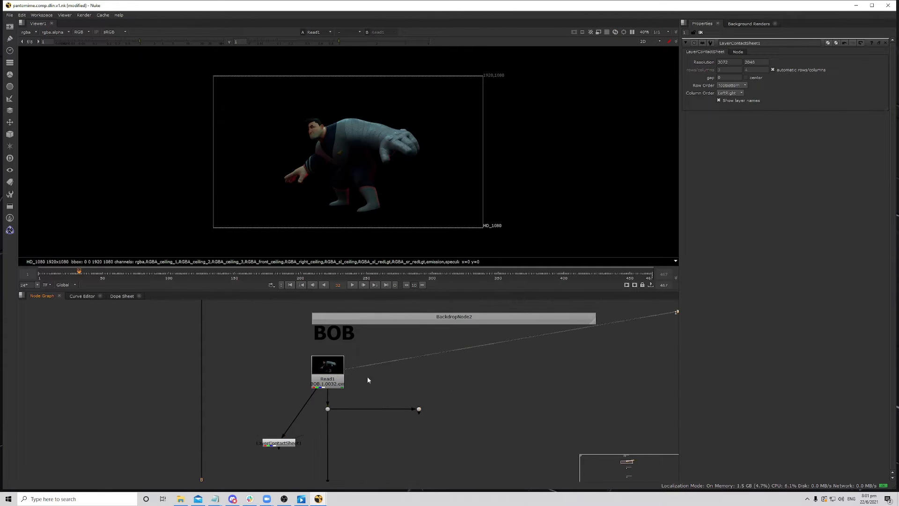
pyautogui.moveTo(423, 412); pyautogui.dragTo(439, 378, button='middle')
pyautogui.scroll(-1, 439, 379)
pyautogui.scroll(3, 440, 380)
pyautogui.scroll(-3, 421, 374)
pyautogui.scroll(2, 376, 352)
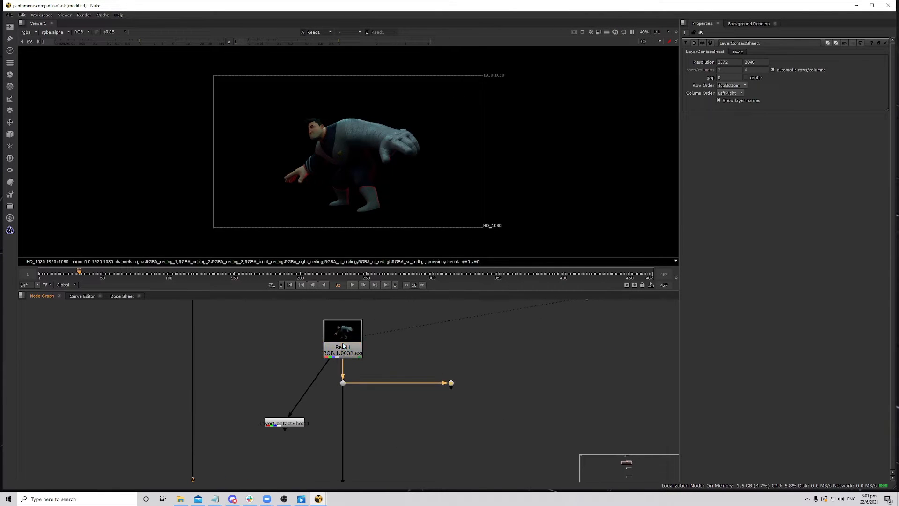
pyautogui.click(451, 383)
pyautogui.press('Tab')
pyautogui.write('s')
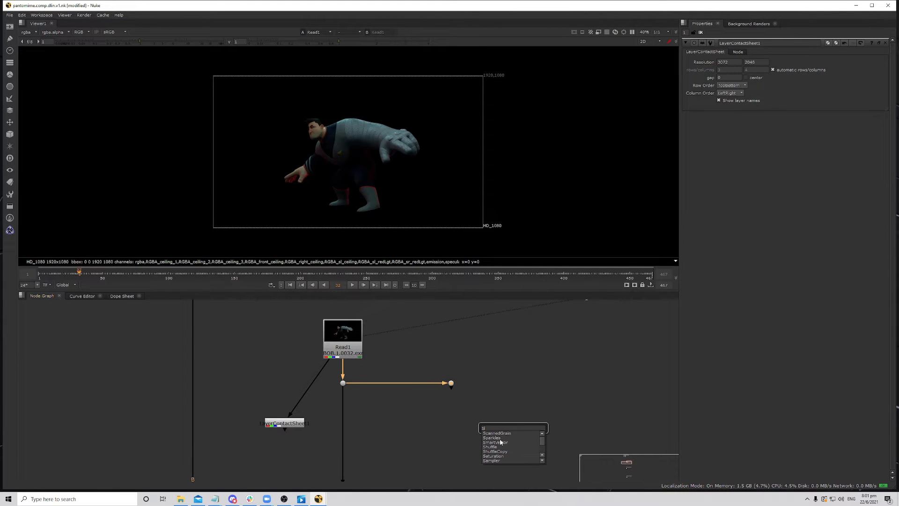
pyautogui.press('Return')
pyautogui.hotkey('ctrl', 'z')
# - Add a Shuffle node below the dot branching off BOB's Read node and set its first input layer to RGBA_ceiling_1
pyautogui.press('Tab')
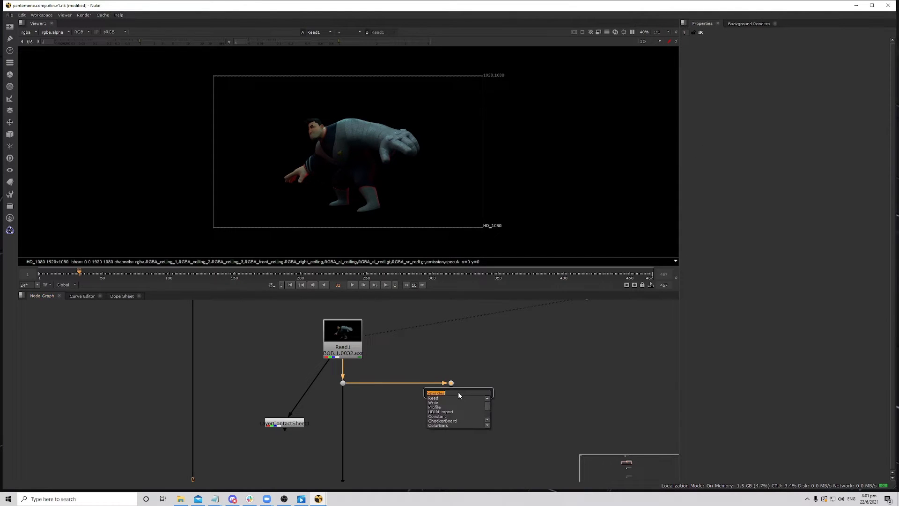
pyautogui.write('shu')
pyautogui.press('Down')
pyautogui.press('Return')
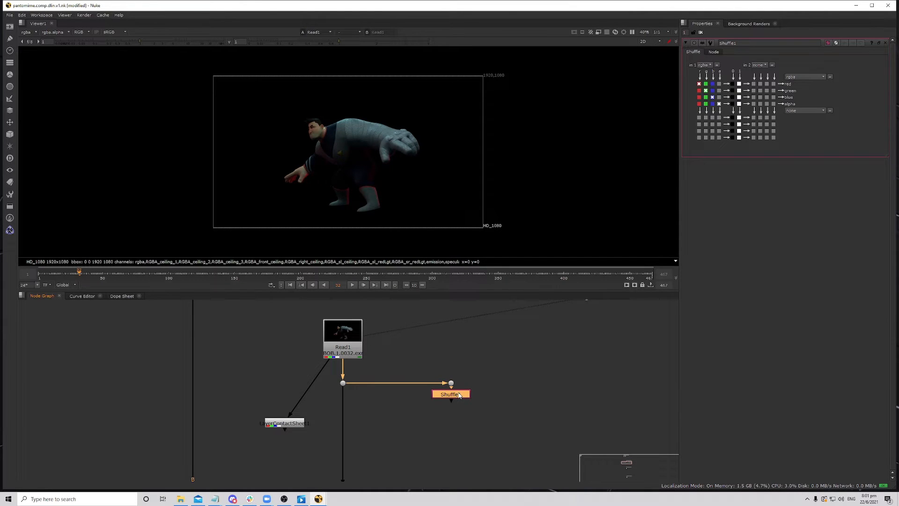
pyautogui.click(706, 65)
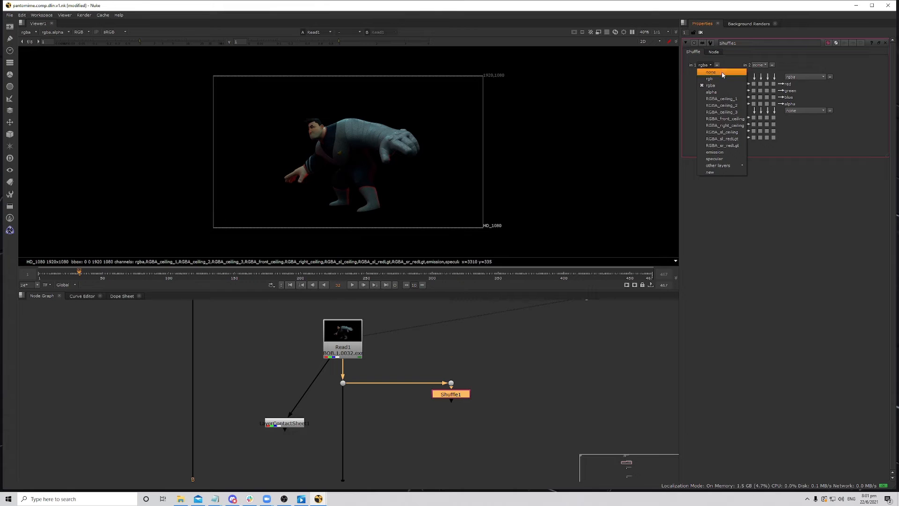
pyautogui.click(716, 100)
# - Show the Shuffle node in the viewer and set its alpha output to black
pyautogui.moveTo(462, 395); pyautogui.dragTo(463, 403)
pyautogui.press('1')
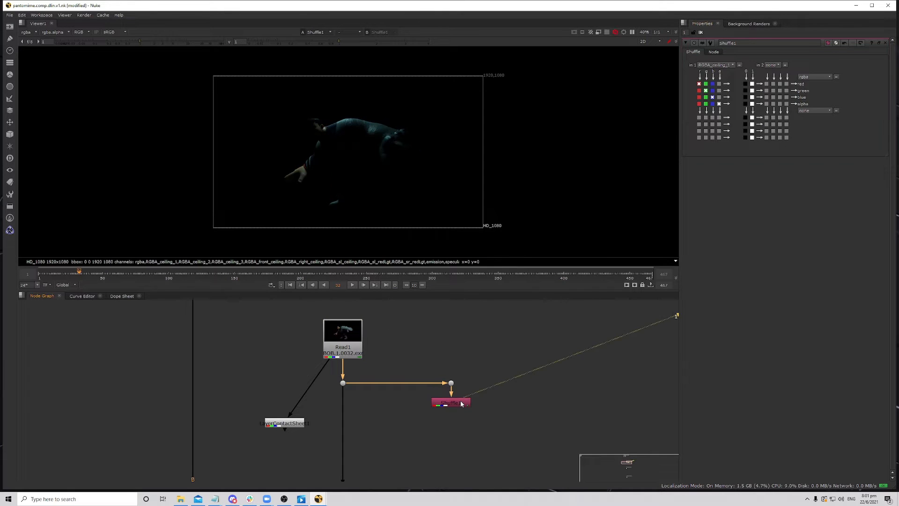
pyautogui.moveTo(397, 172); pyautogui.dragTo(402, 162, button='middle')
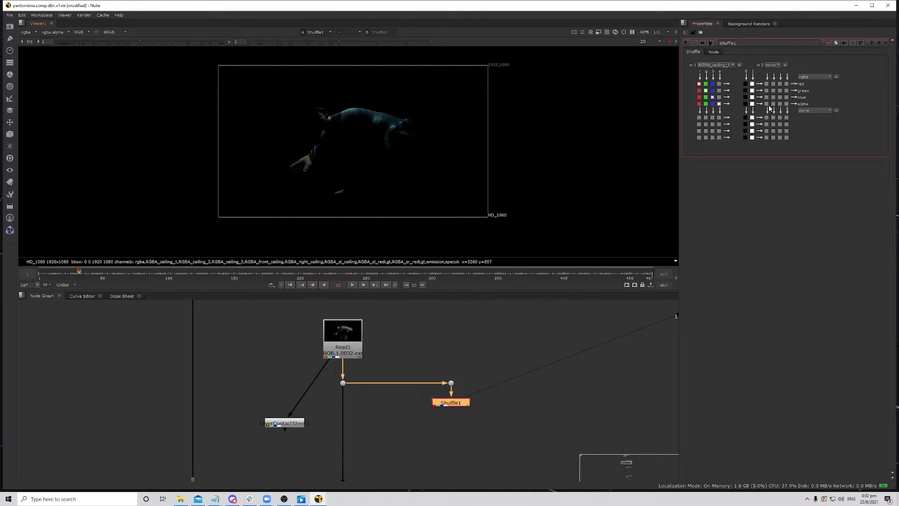
pyautogui.click(745, 104)
# - Insert a Merge node in BOB's main pipe and route the Shuffle node into its A input through a dot
pyautogui.moveTo(504, 394); pyautogui.dragTo(517, 373, button='middle')
pyautogui.moveTo(481, 405); pyautogui.dragTo(500, 392, button='middle')
pyautogui.click(446, 407)
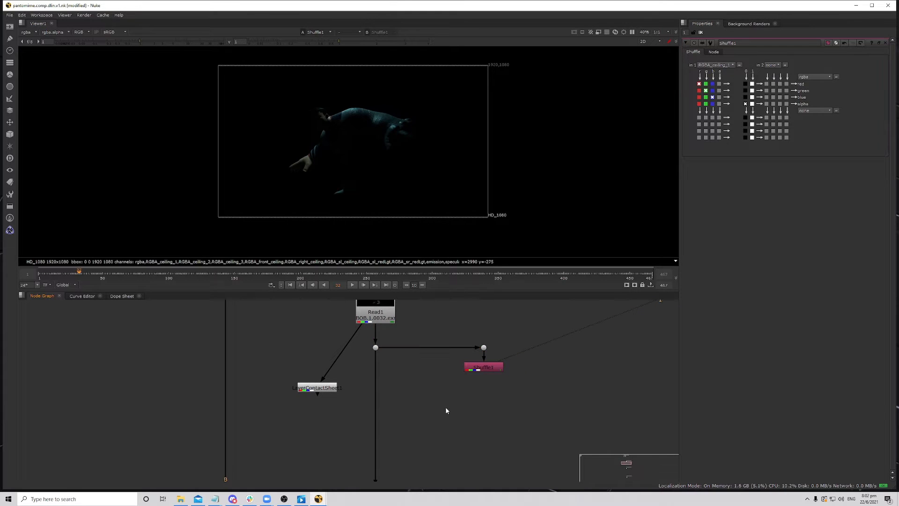
pyautogui.press('Tab')
pyautogui.write('FROM')
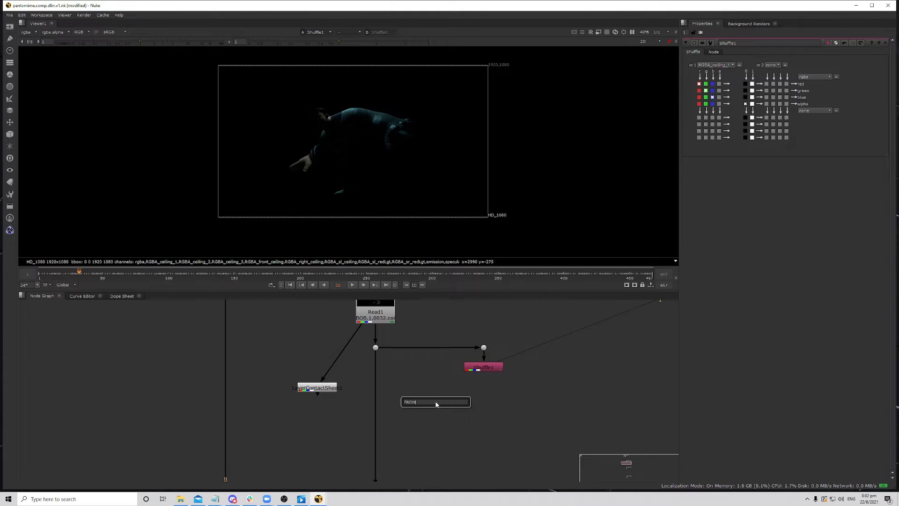
pyautogui.press('BackSpace')
pyautogui.press('BackSpace')
pyautogui.write('mermer')
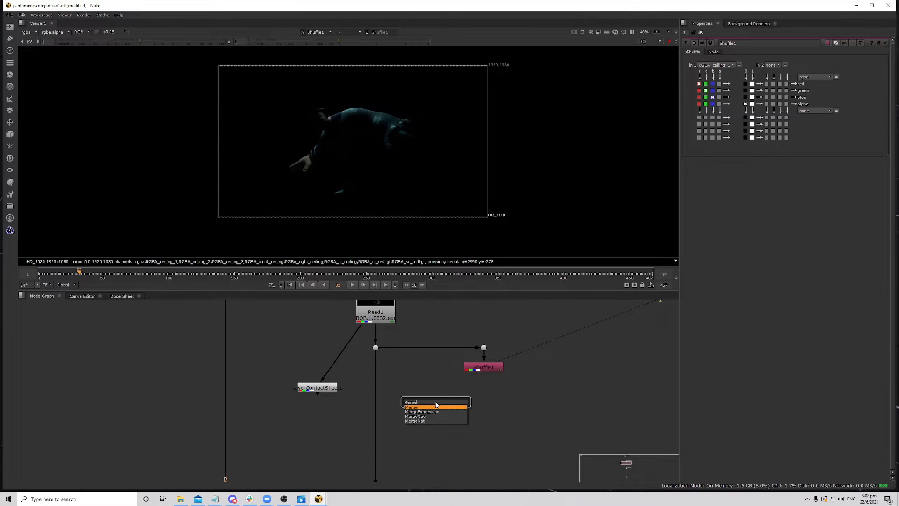
pyautogui.press('Return')
pyautogui.moveTo(443, 410); pyautogui.dragTo(378, 417)
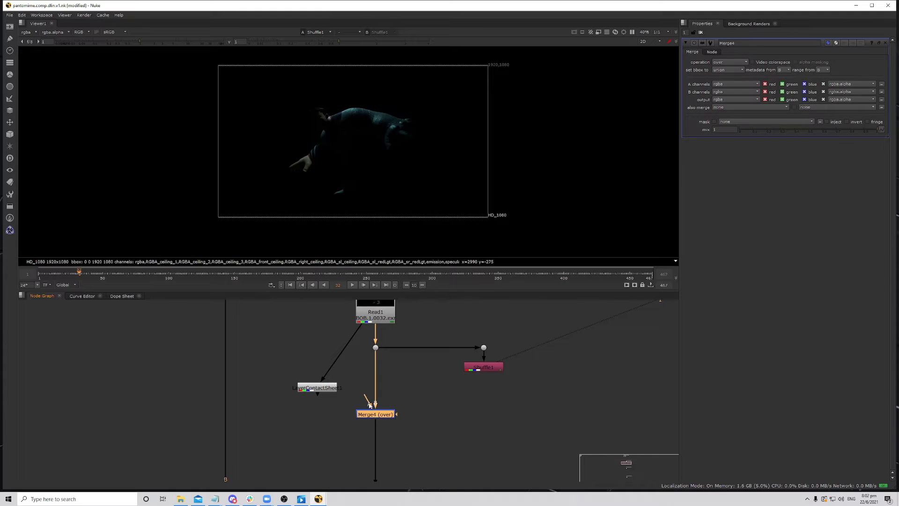
pyautogui.moveTo(482, 377); pyautogui.dragTo(483, 414)
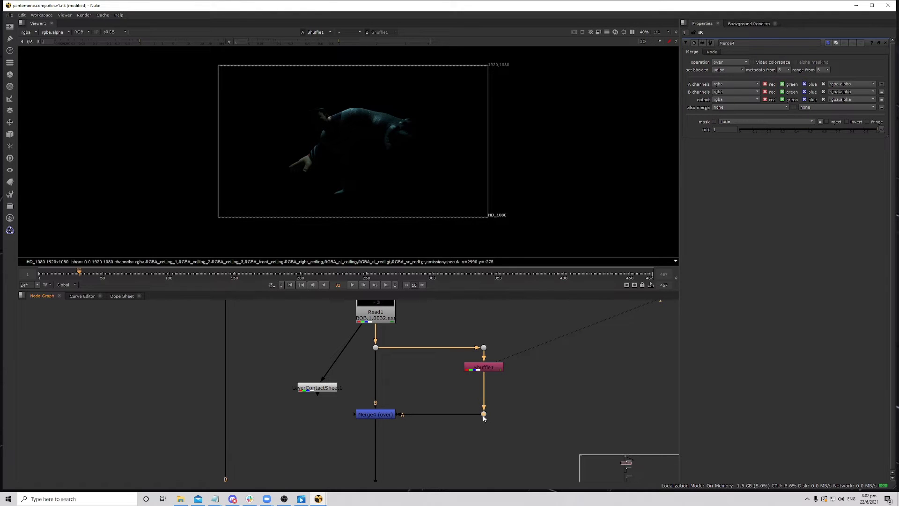
# - Set the new Merge's operation to from and compare the image in the viewer with the node disabled and enabled
pyautogui.click(385, 415)
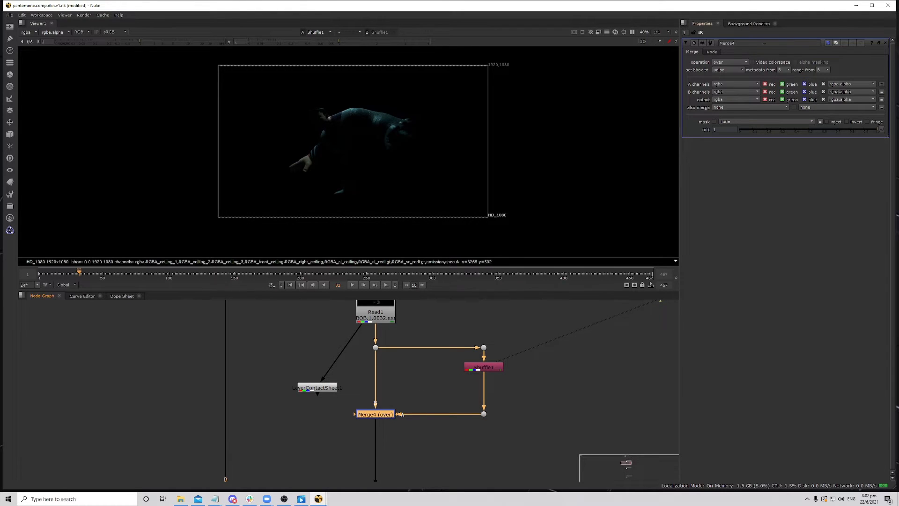
pyautogui.click(735, 62)
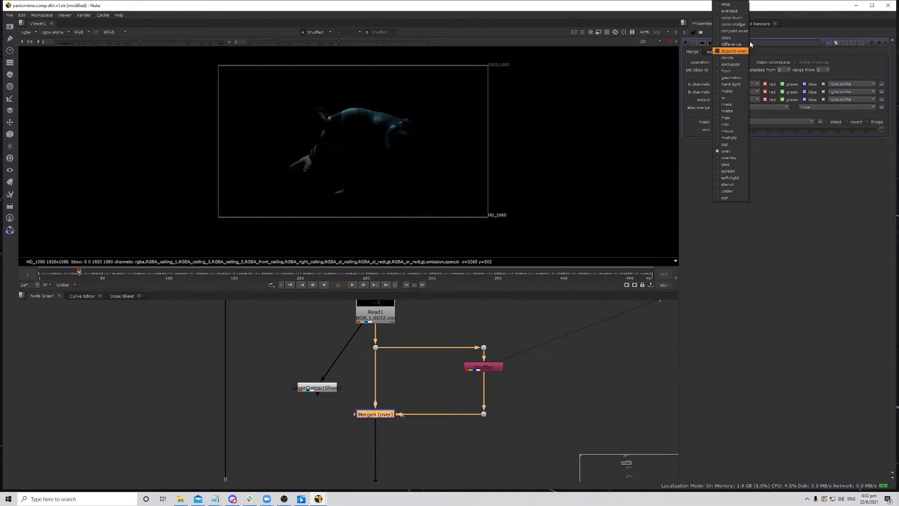
pyautogui.click(728, 71)
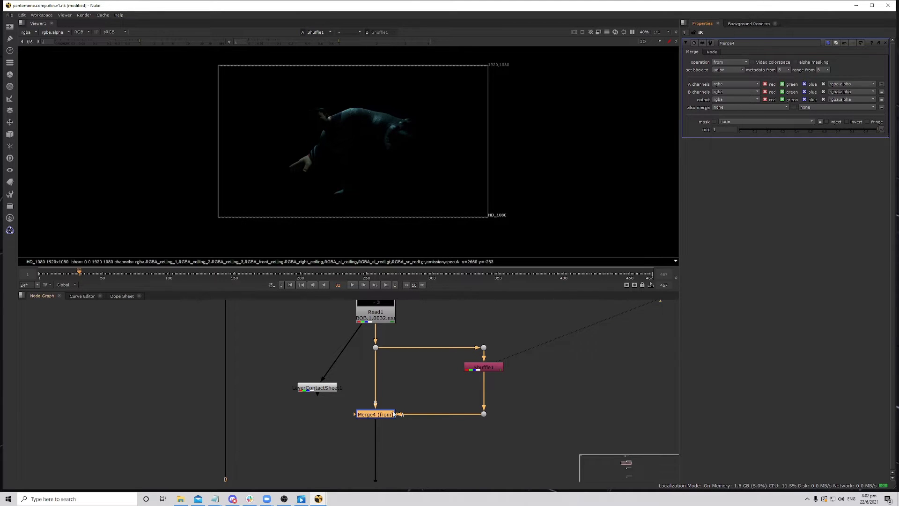
pyautogui.press('1')
pyautogui.press('d')
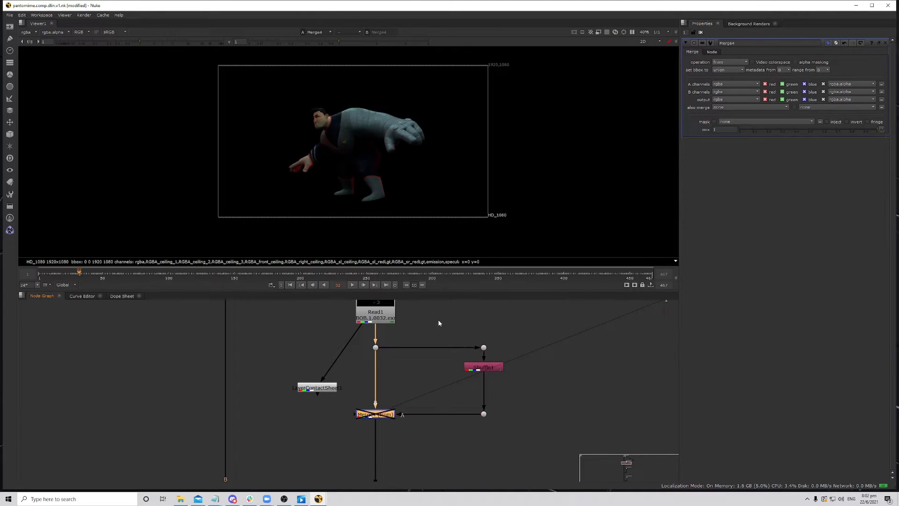
pyautogui.press('d')
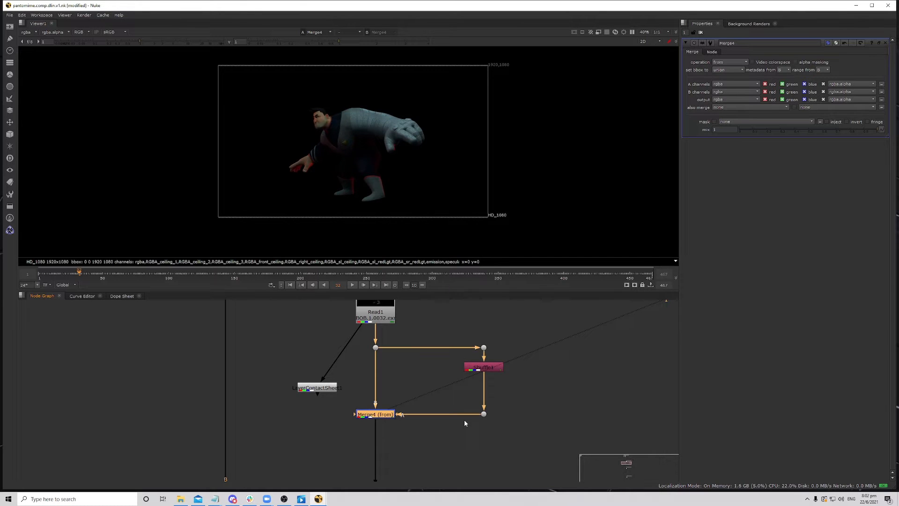
# - Rename the Shuffle node as ceiling_1
pyautogui.doubleClick(483, 367)
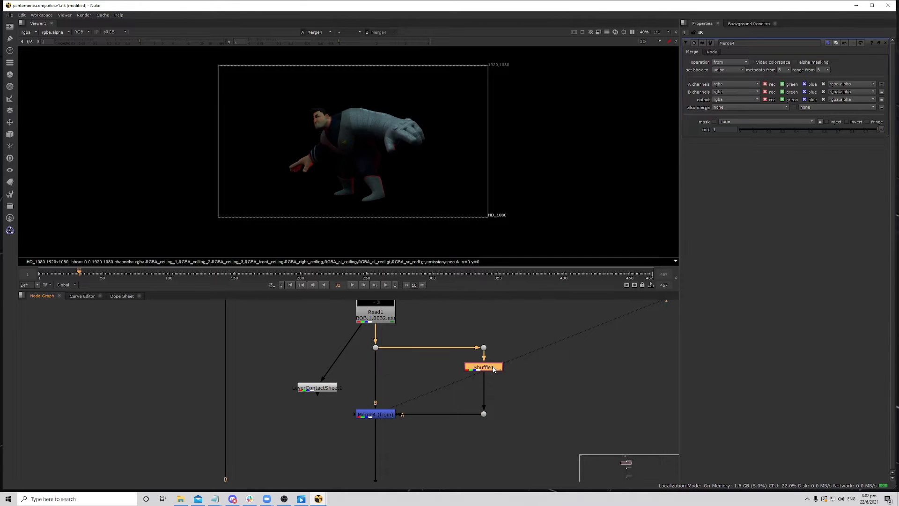
pyautogui.doubleClick(750, 43)
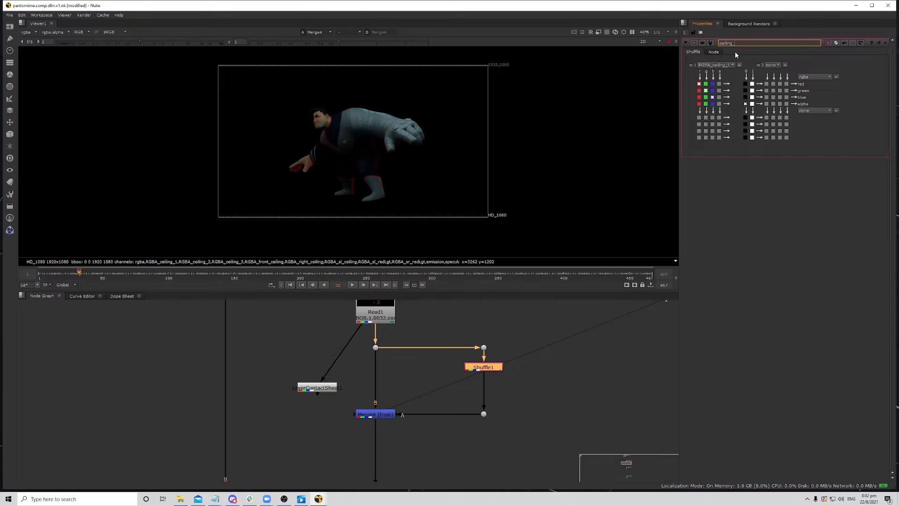
pyautogui.scroll(3, 499, 375)
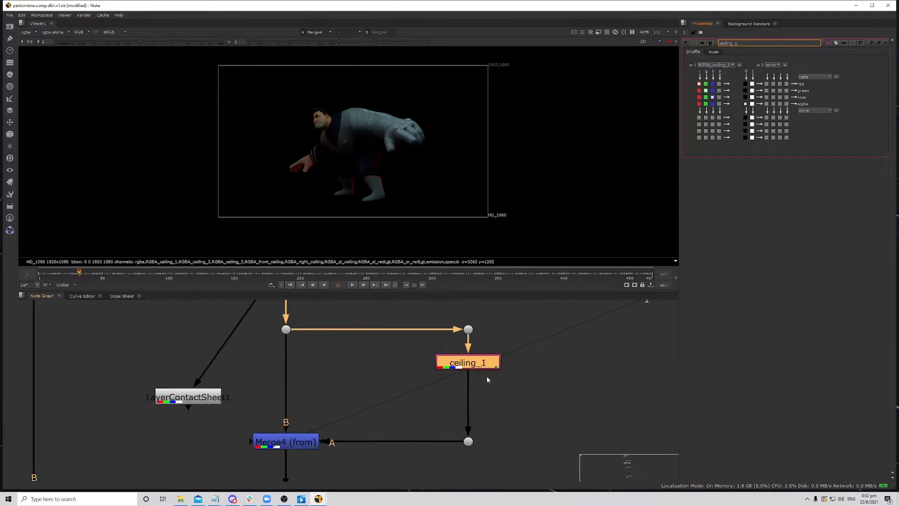
# - Add an Exposure node, connect it to the dot under ceiling_1 and align it below that dot
pyautogui.scroll(-2, 478, 377)
pyautogui.scroll(1, 475, 376)
pyautogui.moveTo(475, 382); pyautogui.dragTo(478, 363, button='middle')
pyautogui.scroll(-1, 478, 363)
pyautogui.moveTo(488, 439); pyautogui.dragTo(492, 395, button='middle')
pyautogui.scroll(-1, 488, 410)
pyautogui.press('Tab')
pyautogui.write('exp')
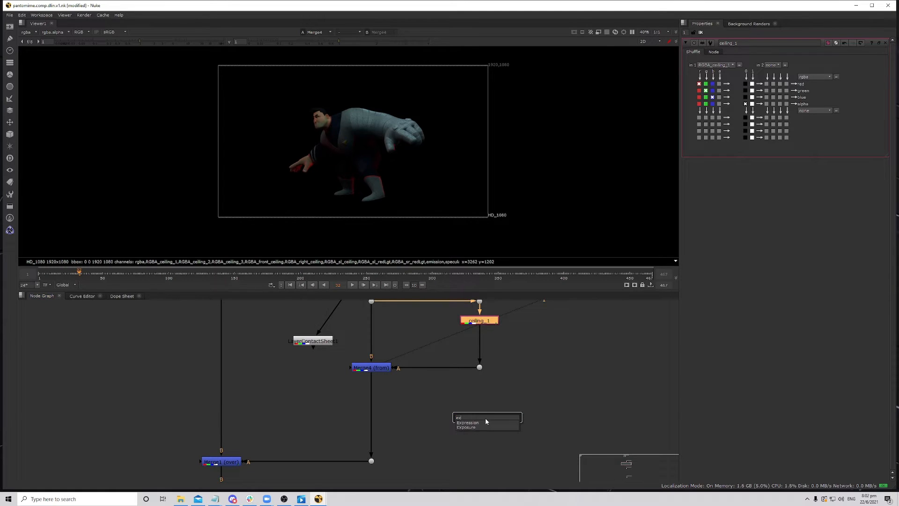
pyautogui.press('Return')
pyautogui.moveTo(493, 338); pyautogui.dragTo(474, 411)
pyautogui.moveTo(480, 372); pyautogui.dragTo(479, 369)
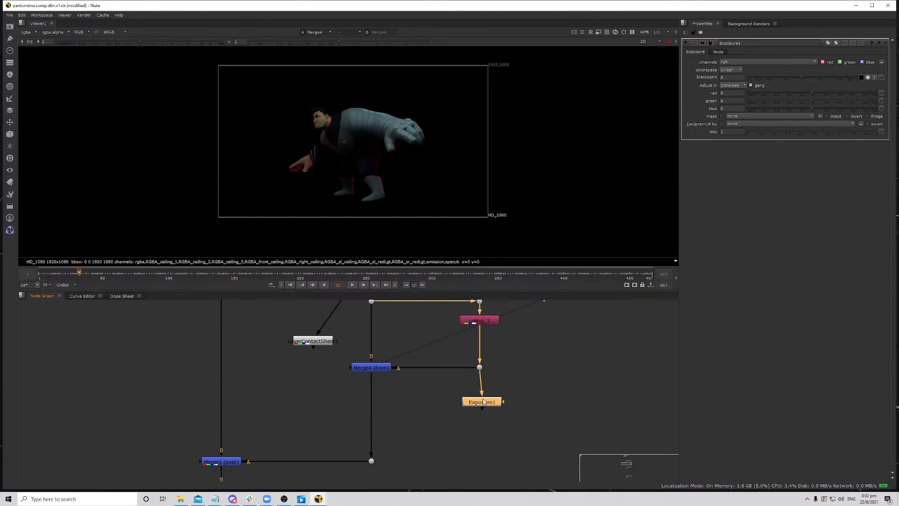
pyautogui.moveTo(484, 402); pyautogui.dragTo(483, 404)
# - Set the Exposure node to adjust in Stops with red, green and blue at 1
pyautogui.click(740, 86)
pyautogui.click(734, 72)
pyautogui.click(733, 86)
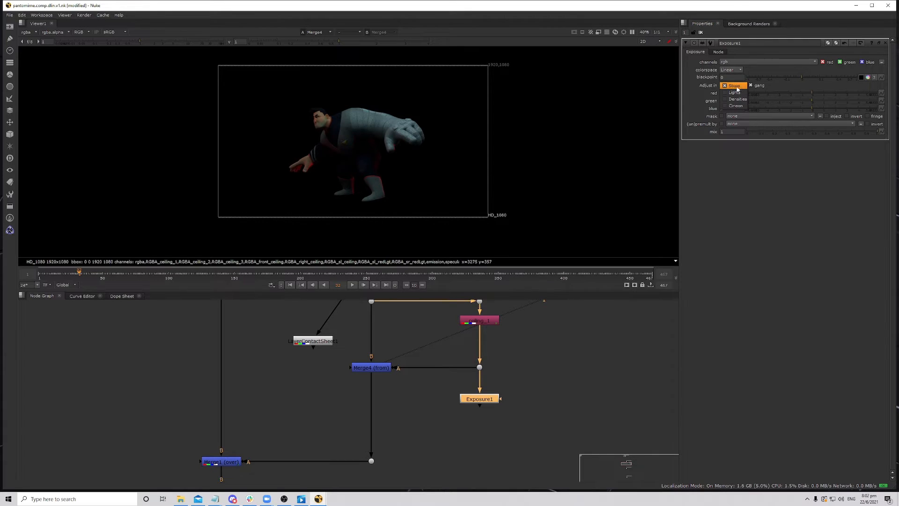
pyautogui.click(736, 88)
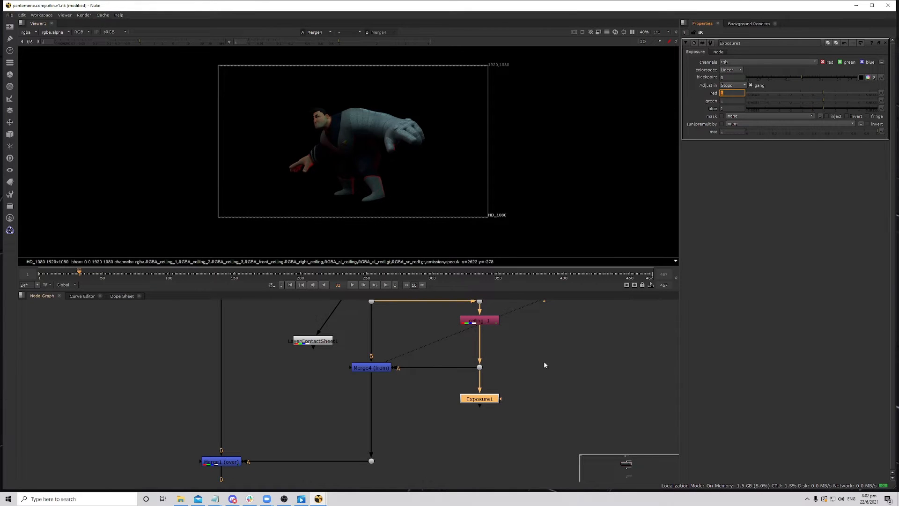
# - Show the Exposure node in the viewer and examine its effect on BOB's ceiling light layer
pyautogui.moveTo(454, 353); pyautogui.dragTo(497, 372)
pyautogui.press('1')
pyautogui.click(483, 398)
pyautogui.press('1')
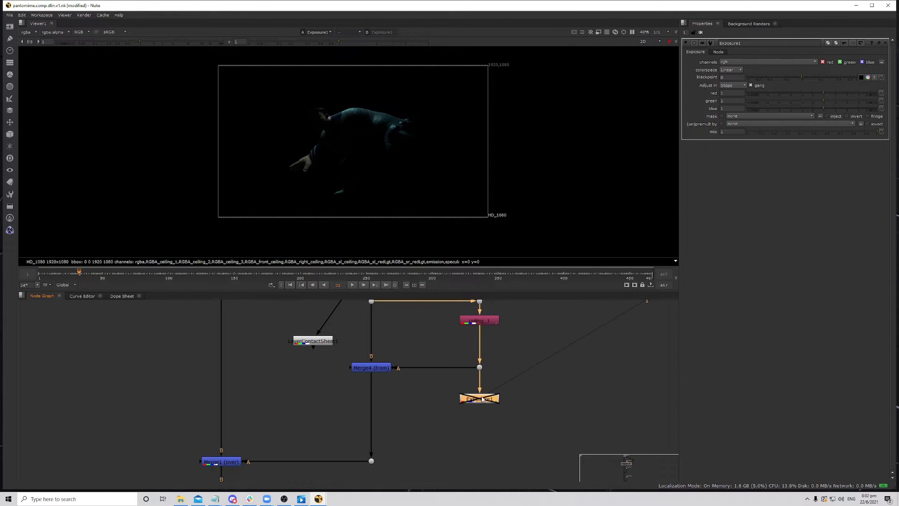
pyautogui.scroll(5, 350, 144)
pyautogui.scroll(-4, 355, 134)
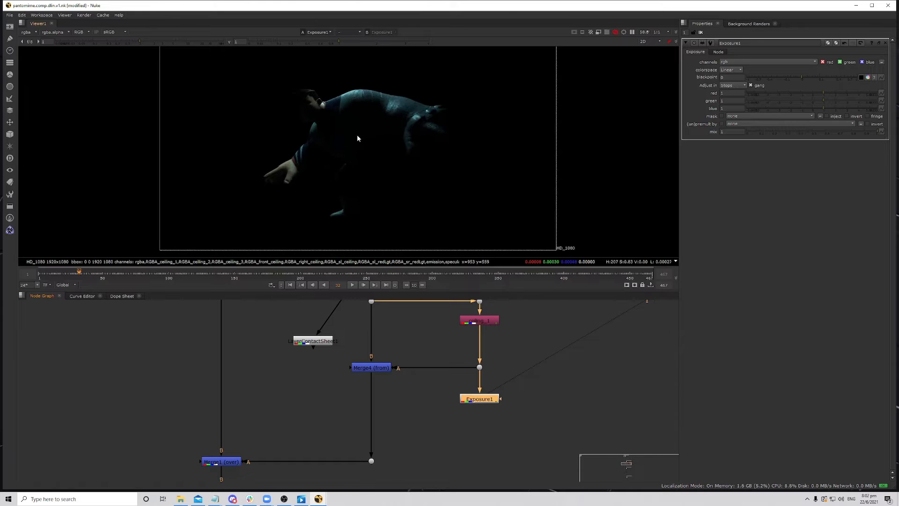
# - Insert a second Merge below the from Merge and connect the Exposure node to its A input through a corner dot
pyautogui.moveTo(428, 436); pyautogui.dragTo(434, 425, button='middle')
pyautogui.click(425, 422)
pyautogui.press('m')
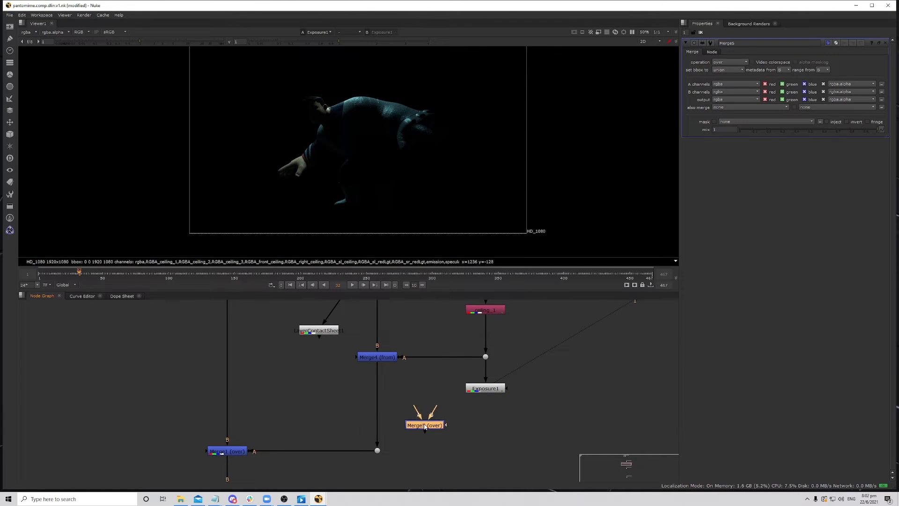
pyautogui.moveTo(425, 423); pyautogui.dragTo(371, 424)
pyautogui.moveTo(497, 390); pyautogui.dragTo(497, 390)
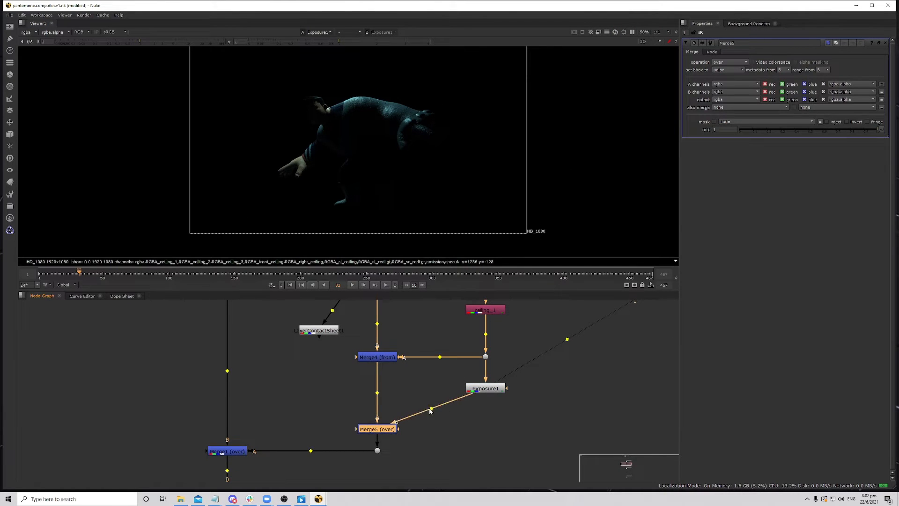
pyautogui.keyDown('ctrl'); pyautogui.moveTo(430, 410); pyautogui.dragTo(478, 428); pyautogui.keyUp('ctrl')
pyautogui.click(391, 432)
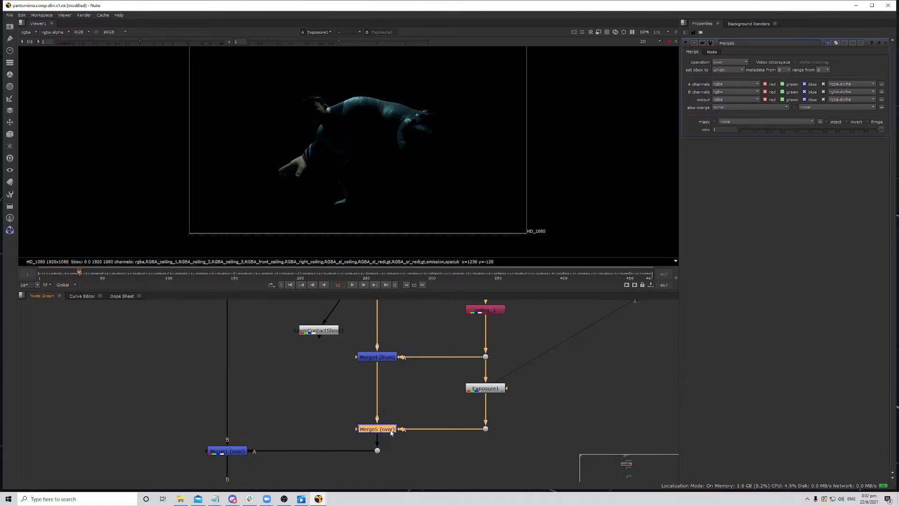
# - Set the second Merge's operation to plus and show its result in the viewer
pyautogui.click(729, 62)
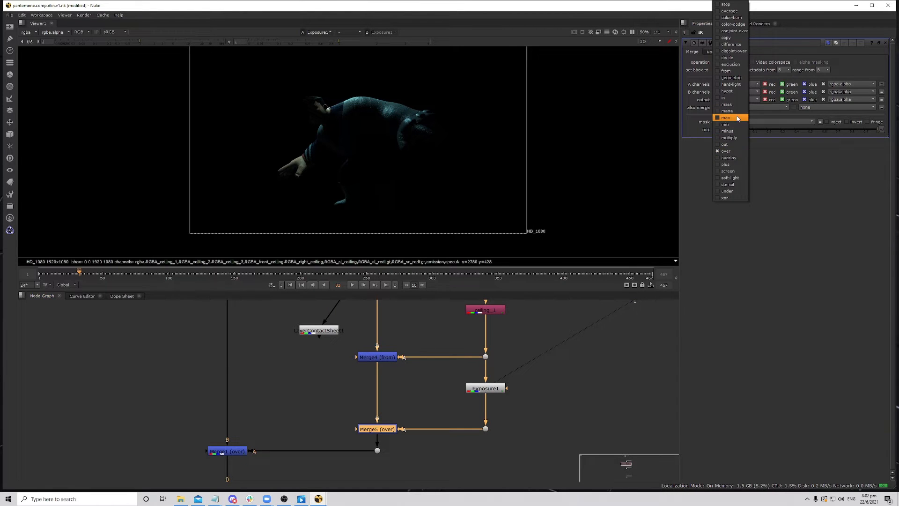
pyautogui.click(730, 164)
pyautogui.press('1')
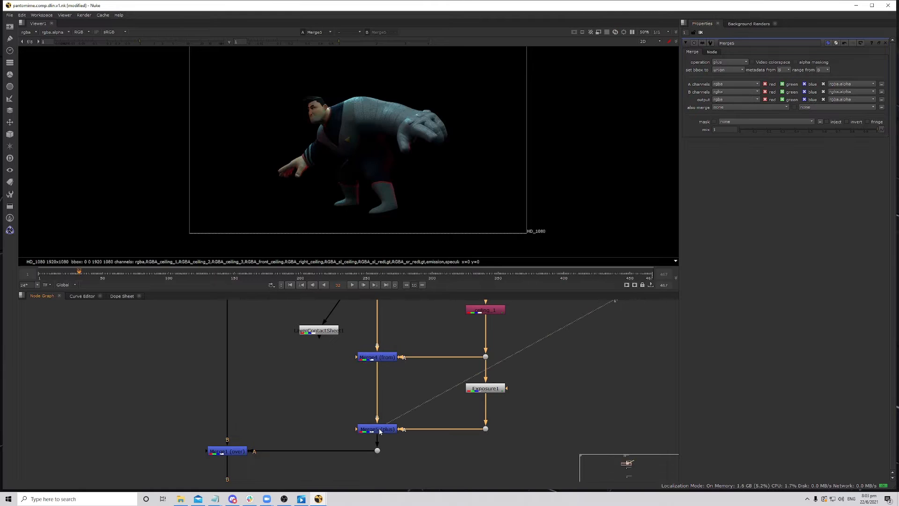
pyautogui.click(380, 431)
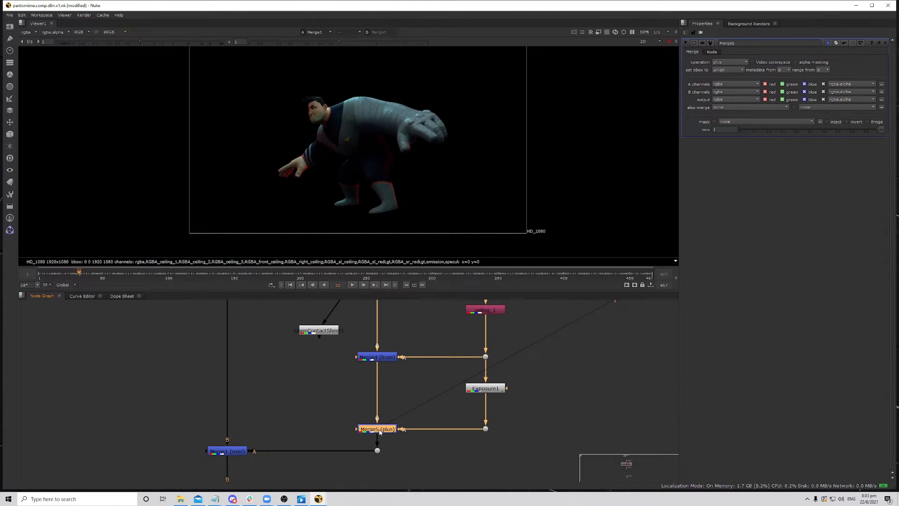
# - Set the Exposure node's red, green and blue to 3 stops
pyautogui.click(493, 389)
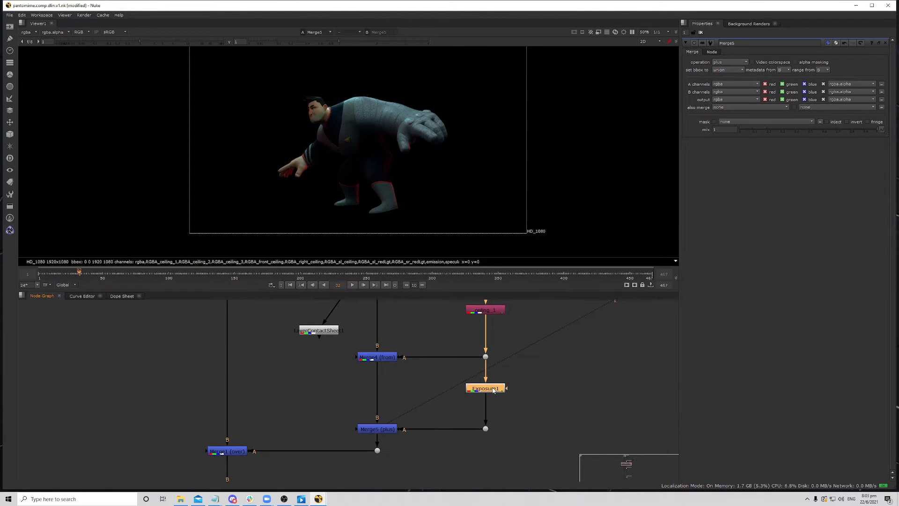
pyautogui.scroll(6, 351, 135)
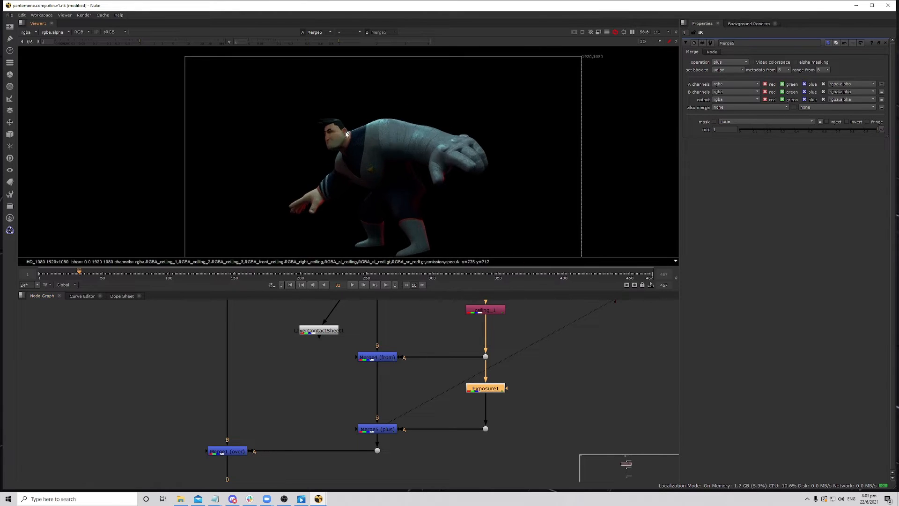
pyautogui.doubleClick(494, 391)
pyautogui.write('3')
pyautogui.press('Return')
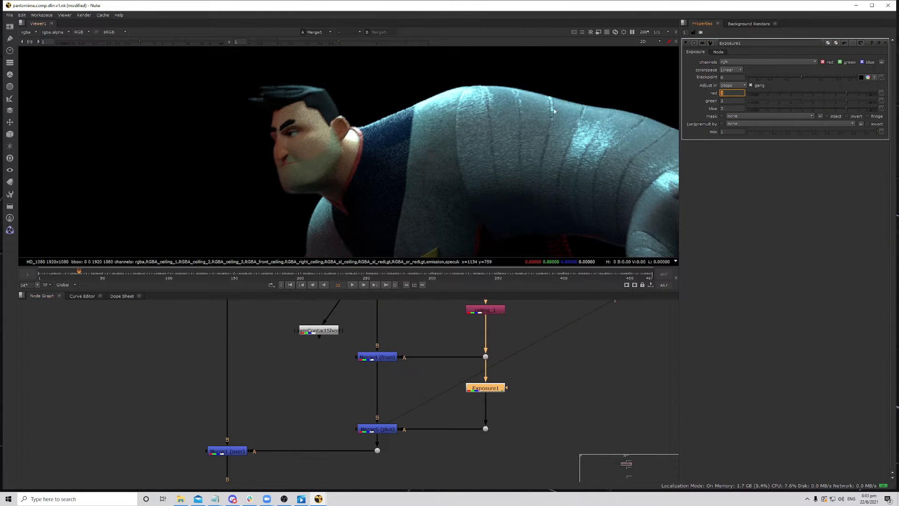
# - Toggle the Exposure node off and on to compare its effect on BOB, and fit the full frame in the viewer
pyautogui.scroll(-5, 499, 149)
pyautogui.moveTo(499, 149); pyautogui.dragTo(492, 135, button='middle')
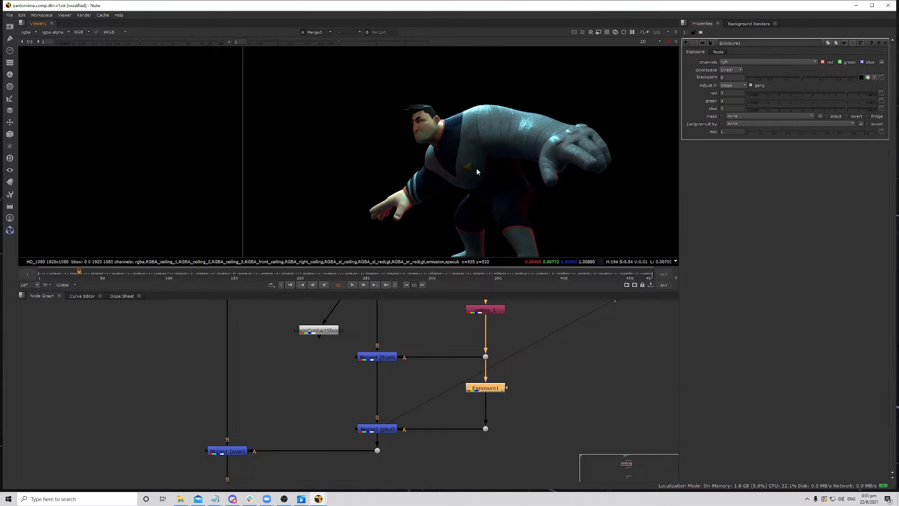
pyautogui.press('d')
pyautogui.press('d')
pyautogui.scroll(1, 474, 166)
pyautogui.scroll(-2, 474, 167)
pyautogui.press('f')
# - Show the over Merge that places BOB on the background in the viewer and inspect his lighting in the composite
pyautogui.moveTo(391, 428); pyautogui.dragTo(392, 423, button='middle')
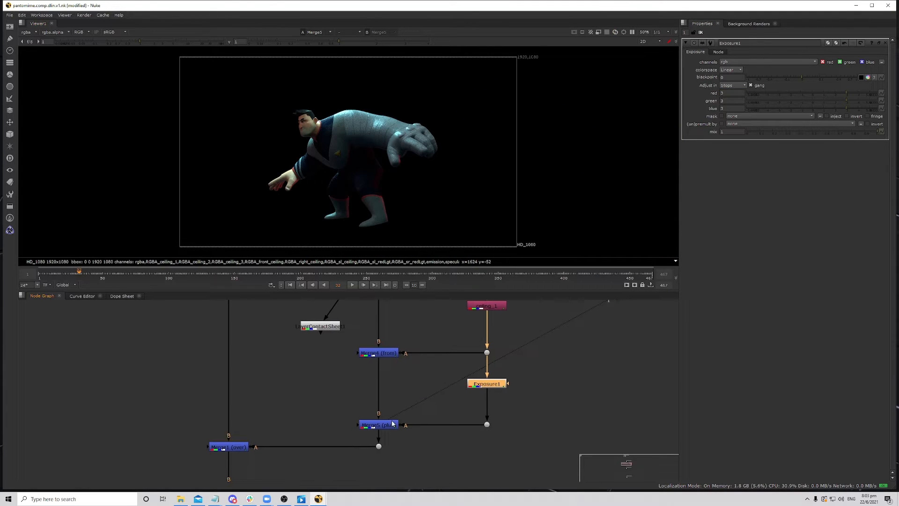
pyautogui.scroll(-3, 392, 423)
pyautogui.click(316, 410)
pyautogui.press('1')
pyautogui.scroll(2, 357, 128)
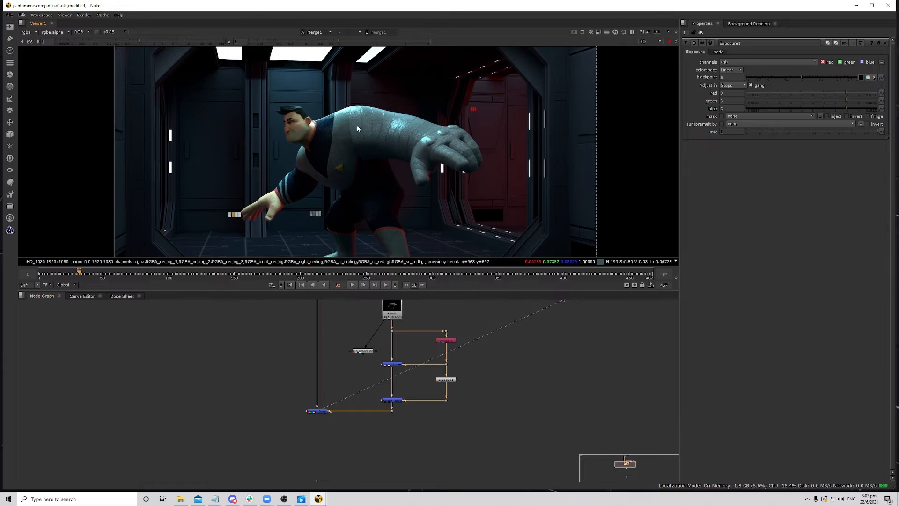
pyautogui.moveTo(361, 123); pyautogui.dragTo(377, 125, button='middle')
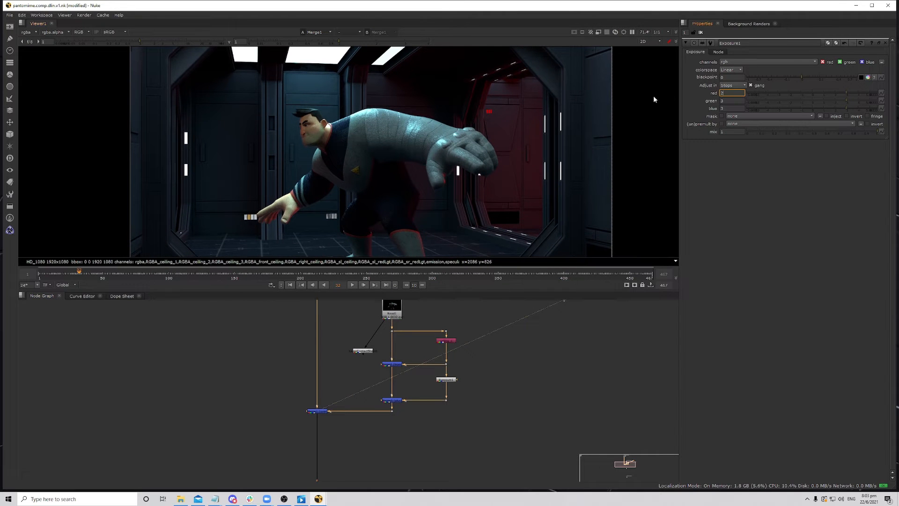
# - Try 2 and 2.5 stops for the Exposure node's red, green and blue, and inspect BOB against the background
pyautogui.write('2')
pyautogui.press('Return')
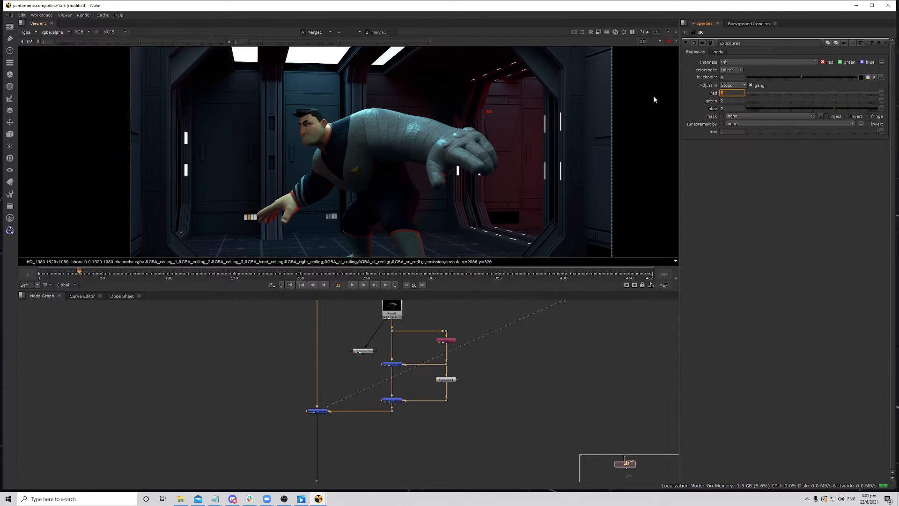
pyautogui.write('2.5')
pyautogui.press('Return')
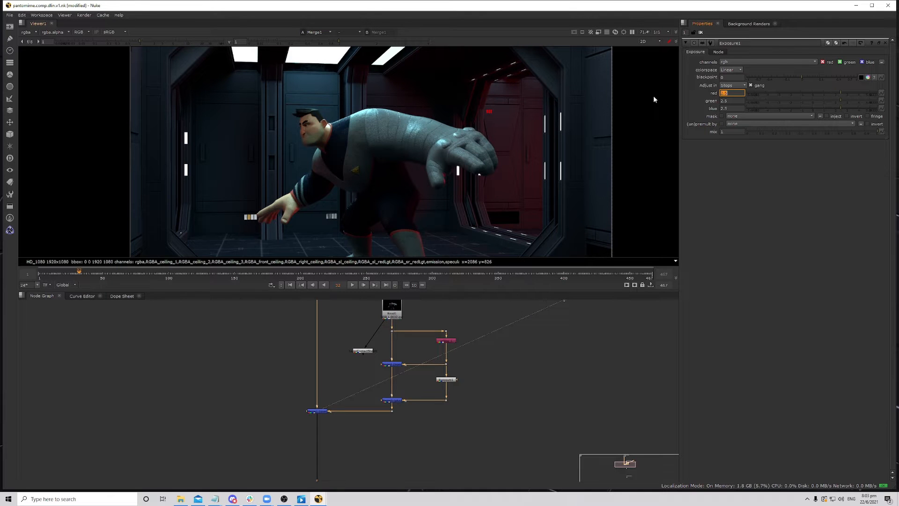
pyautogui.moveTo(429, 149); pyautogui.dragTo(445, 133, button='middle')
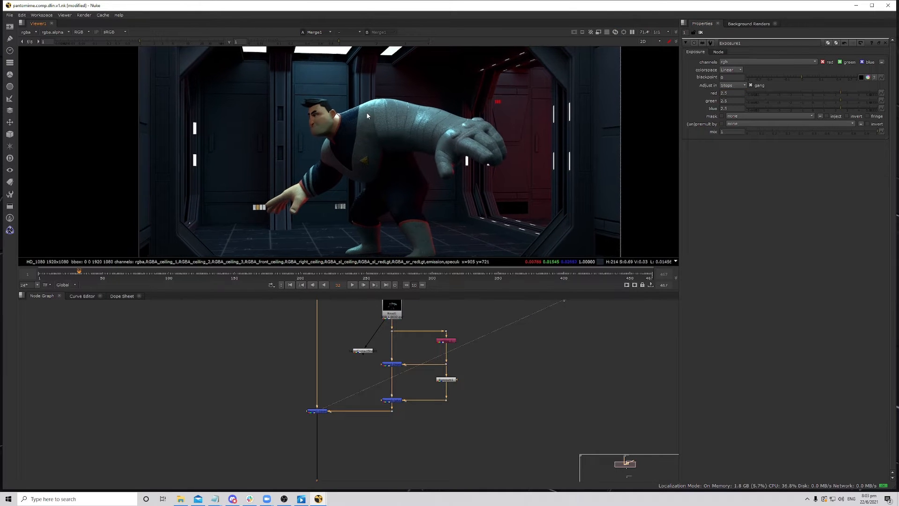
pyautogui.moveTo(300, 182); pyautogui.dragTo(320, 193, button='middle')
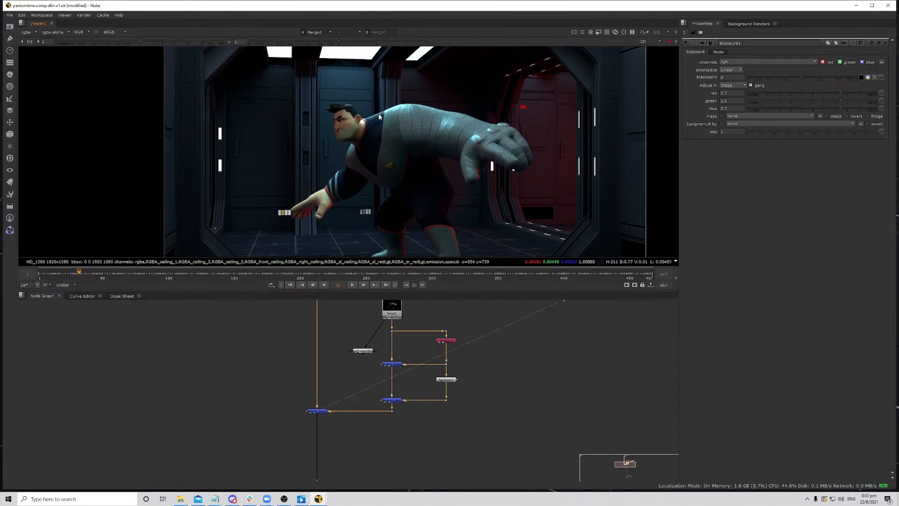
pyautogui.scroll(-3, 389, 135)
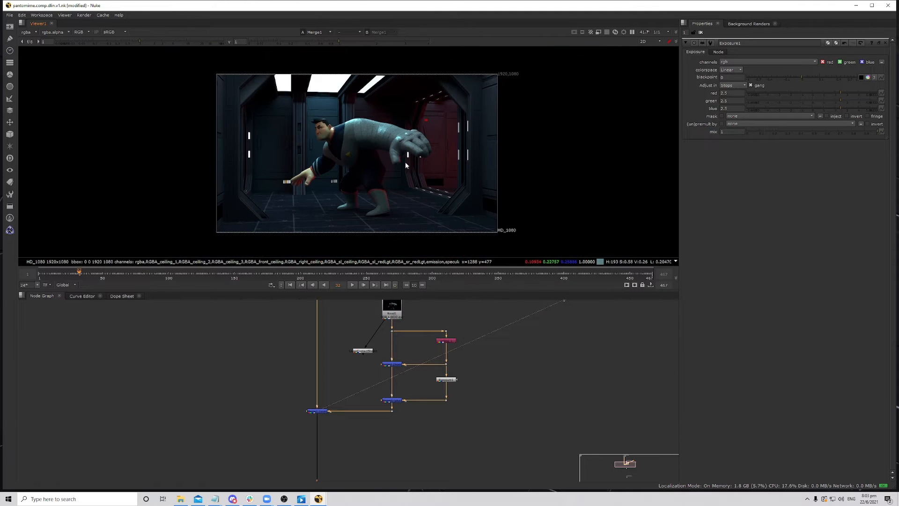
pyautogui.scroll(1, 405, 165)
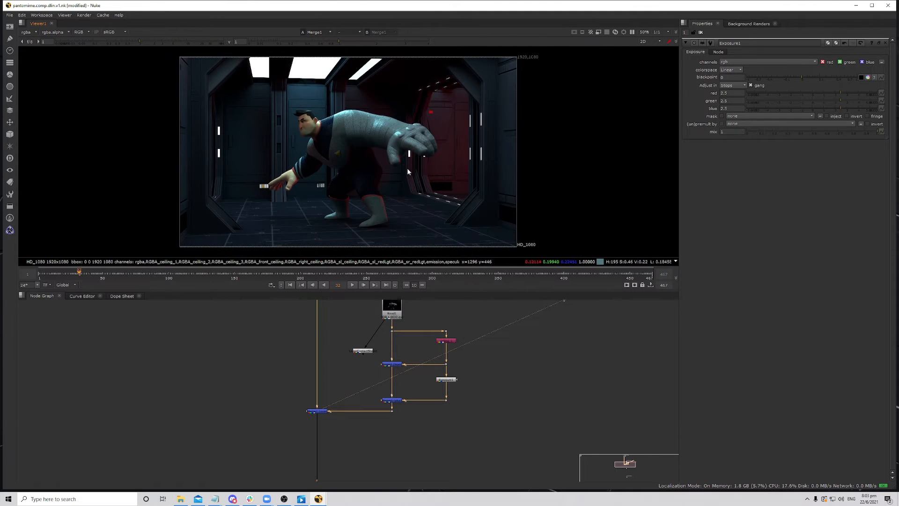
# - Scrub the Playblast_1-1 video for another of BOB's poses, and return to Nuke to show the composite at about frame 87
pyautogui.click(298, 499)
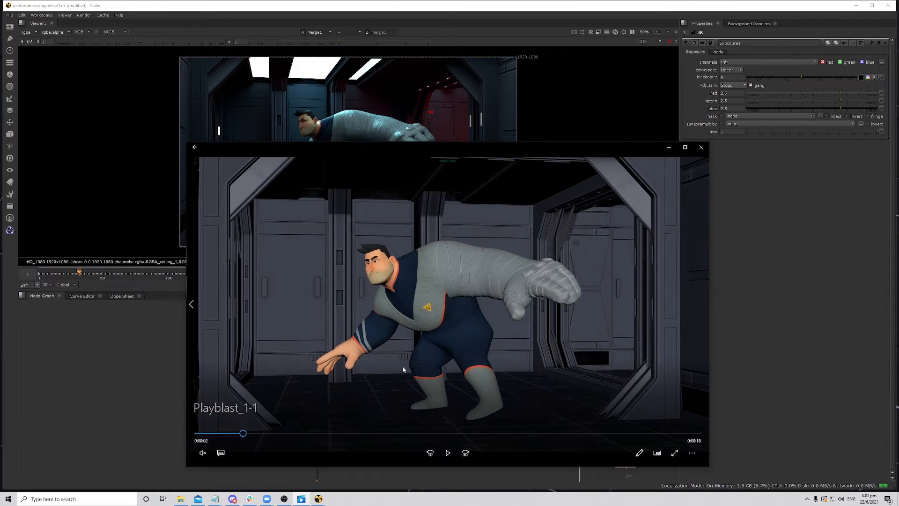
pyautogui.moveTo(283, 433); pyautogui.dragTo(305, 434)
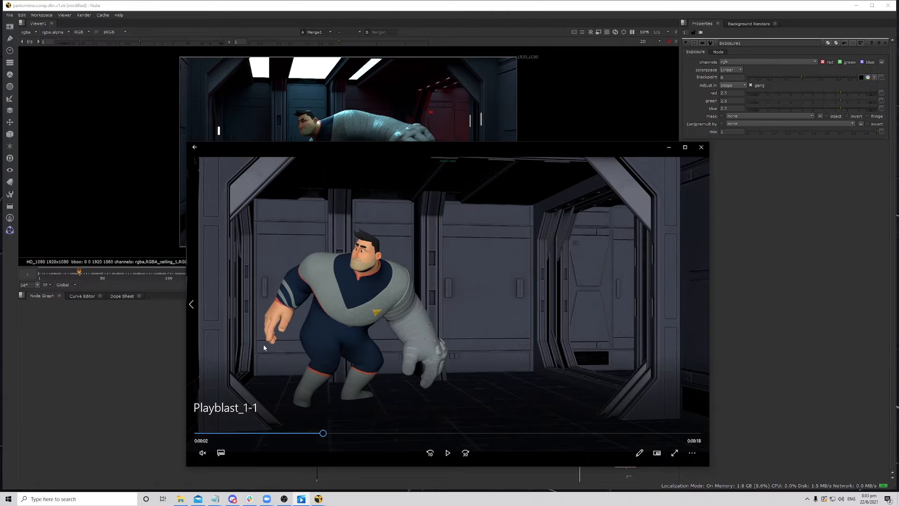
pyautogui.click(145, 206)
pyautogui.moveTo(152, 277)
pyautogui.mouseDown()
pyautogui.moveTo(125, 277)
pyautogui.moveTo(152, 276)
pyautogui.mouseUp()
pyautogui.scroll(3, 457, 372)
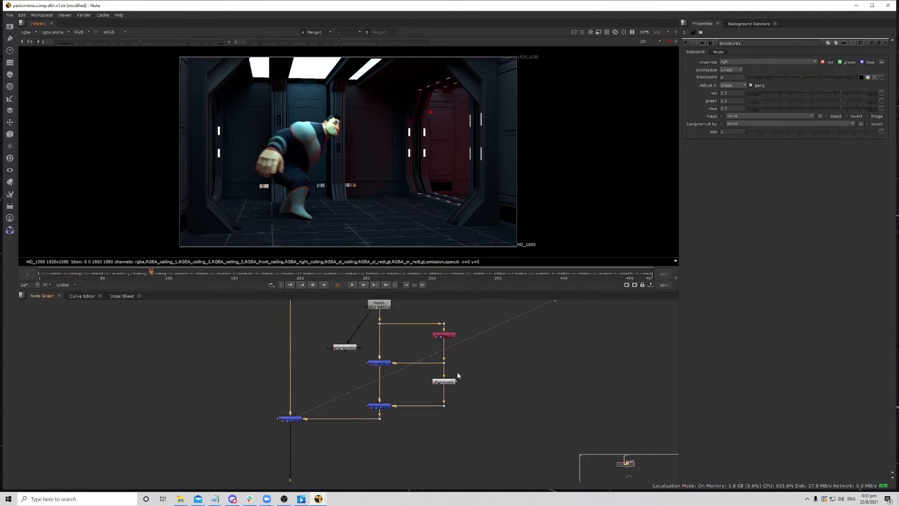
# - Set the Exposure node's red, green and blue to 1.25 stops after trying 1 and 1.5 stops
pyautogui.click(441, 382)
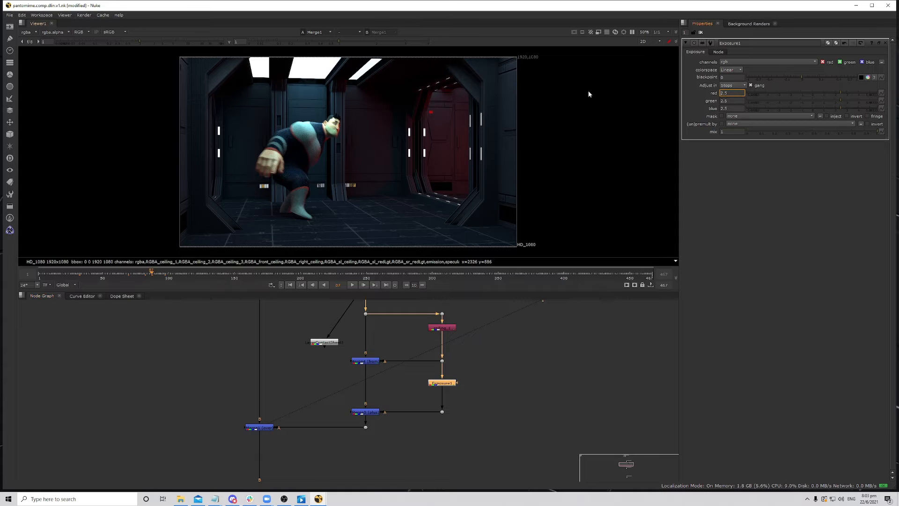
pyautogui.press('Return')
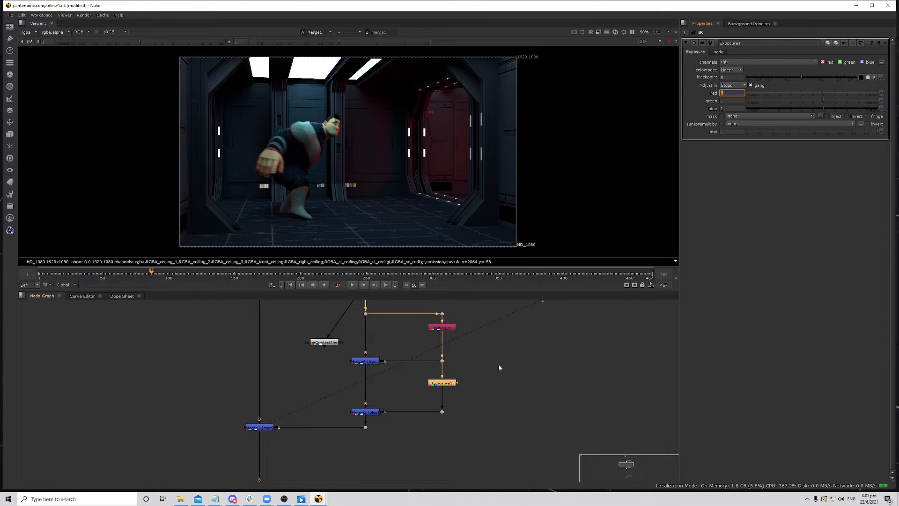
pyautogui.click(730, 93)
pyautogui.write('.5')
pyautogui.press('Return')
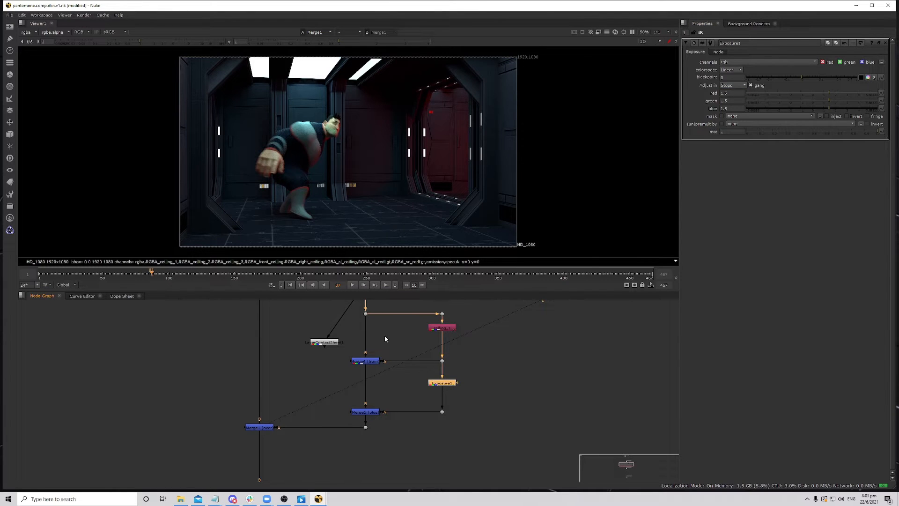
pyautogui.moveTo(378, 184); pyautogui.dragTo(380, 179, button='middle')
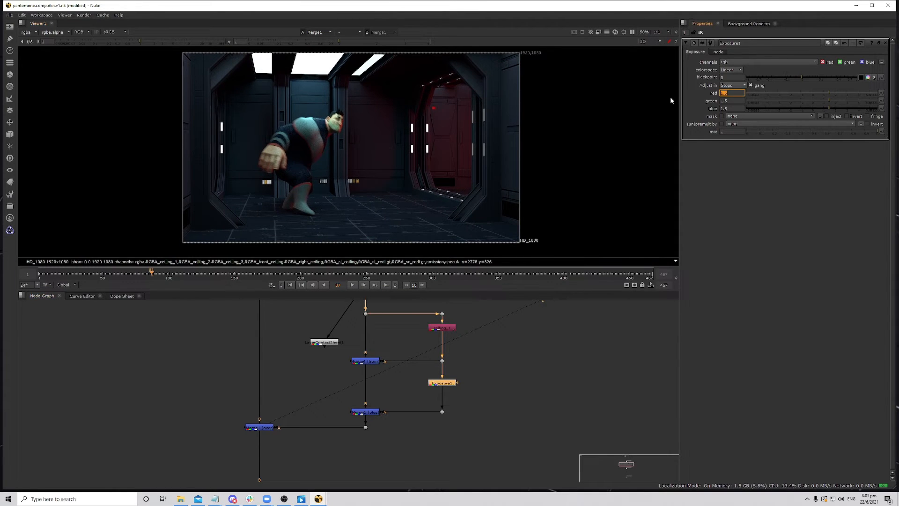
pyautogui.write('1.25')
pyautogui.press('Return')
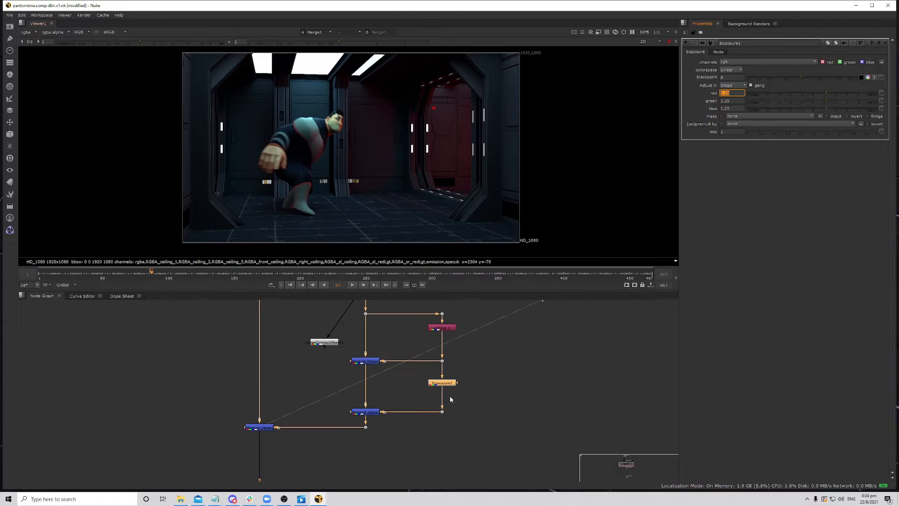
# - Move along the timeline to about frame 174 and toggle the Exposure node off and on to compare BOB's lighting
pyautogui.scroll(-2, 421, 398)
pyautogui.moveTo(401, 397); pyautogui.dragTo(423, 396, button='middle')
pyautogui.click(145, 273)
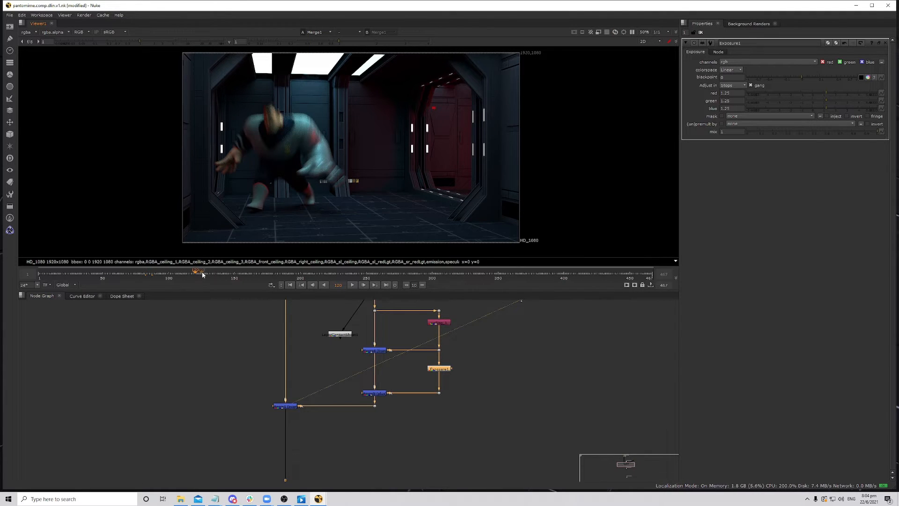
pyautogui.click(266, 273)
pyautogui.press('d')
pyautogui.press('d')
pyautogui.press('d')
pyautogui.press('d')
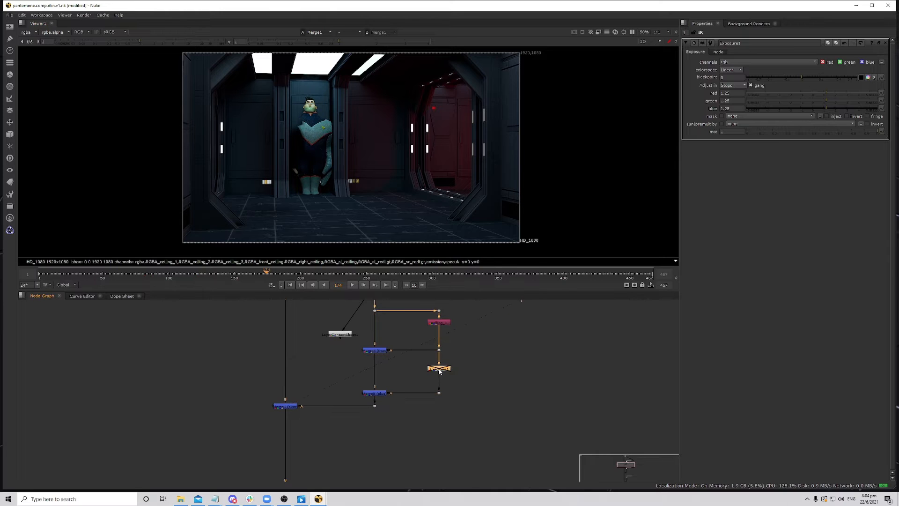
# - Check BOB's relit look at several frames through to about frame 456 near the end of the shot
pyautogui.moveTo(309, 123); pyautogui.dragTo(340, 156, button='middle')
pyautogui.scroll(3, 315, 142)
pyautogui.scroll(-2, 315, 142)
pyautogui.scroll(-1, 339, 157)
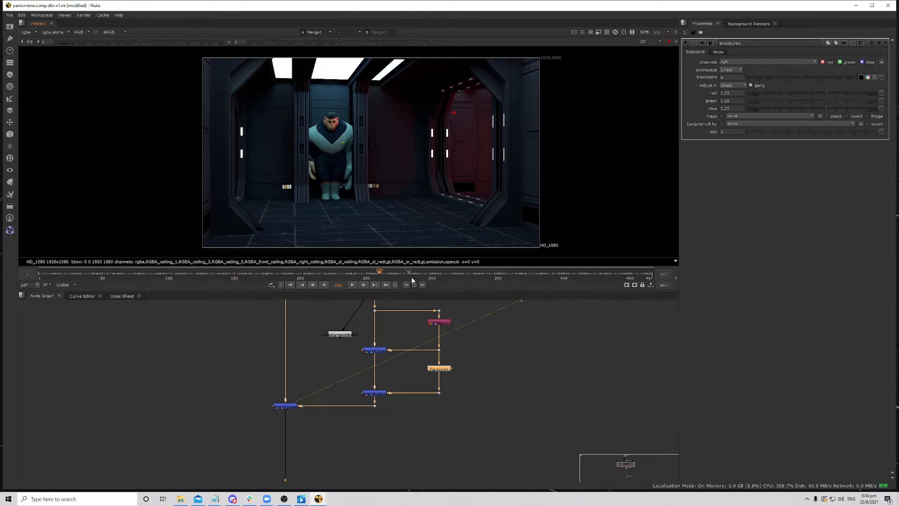
pyautogui.click(524, 278)
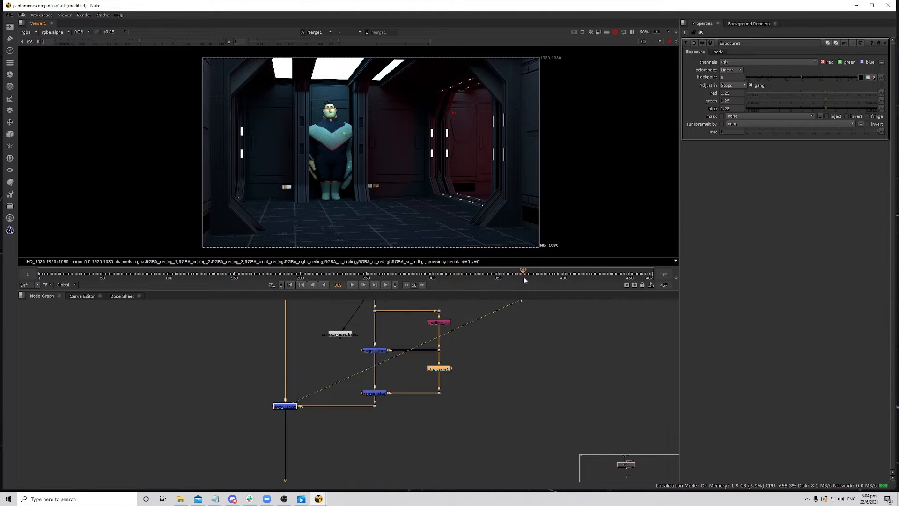
pyautogui.click(555, 276)
pyautogui.click(590, 277)
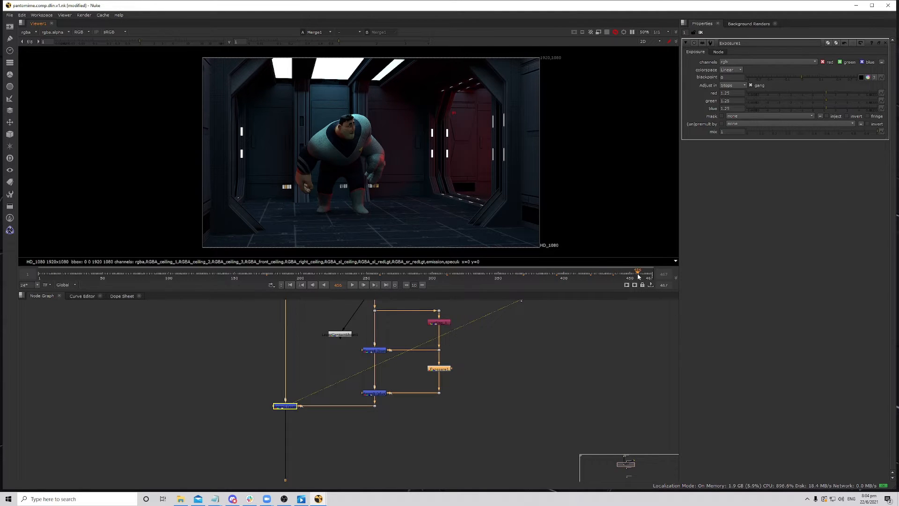
pyautogui.scroll(2, 351, 135)
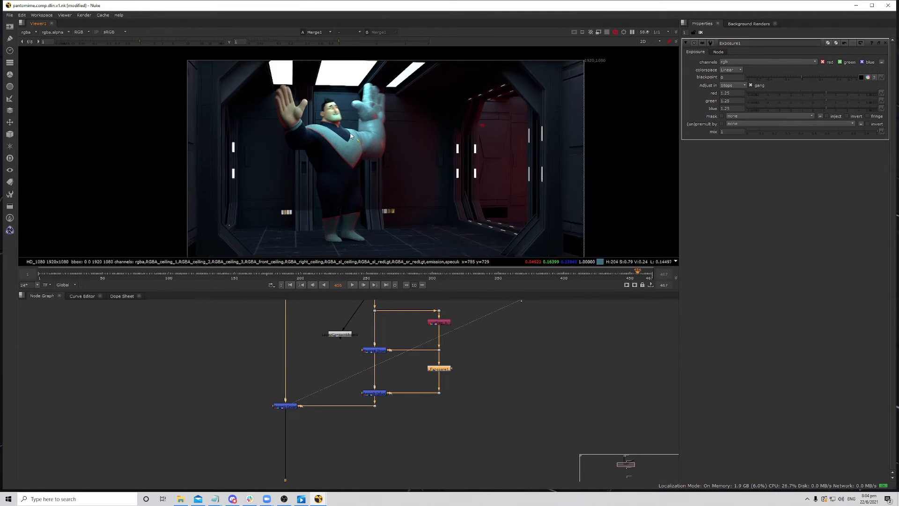
pyautogui.scroll(-1, 352, 131)
pyautogui.scroll(-2, 332, 392)
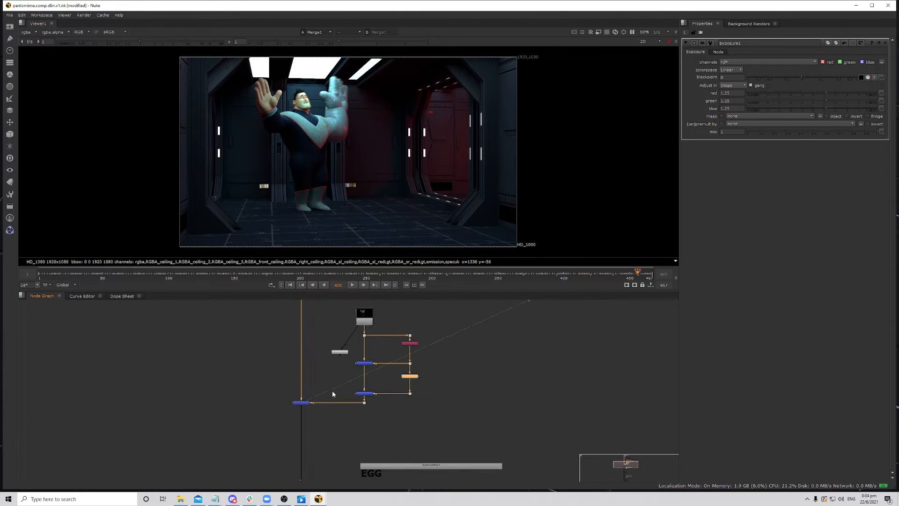
# - Copy BOB's Shuffle, Exposure and Merge nodes with their dots and paste them below the EGG Read node
pyautogui.scroll(2, 364, 370)
pyautogui.moveTo(429, 371); pyautogui.dragTo(341, 315)
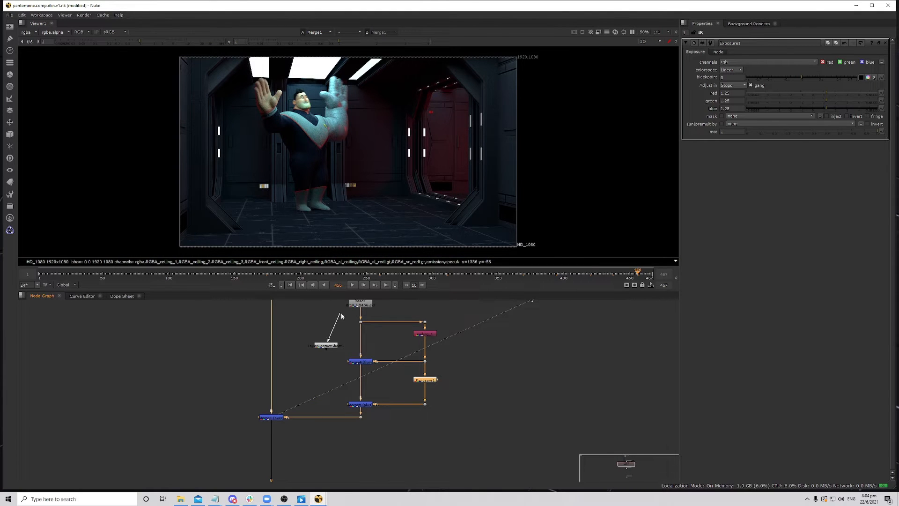
pyautogui.moveTo(465, 310); pyautogui.dragTo(341, 423)
pyautogui.keyDown('shift'); pyautogui.click(279, 418); pyautogui.keyUp('shift')
pyautogui.scroll(-5, 372, 408)
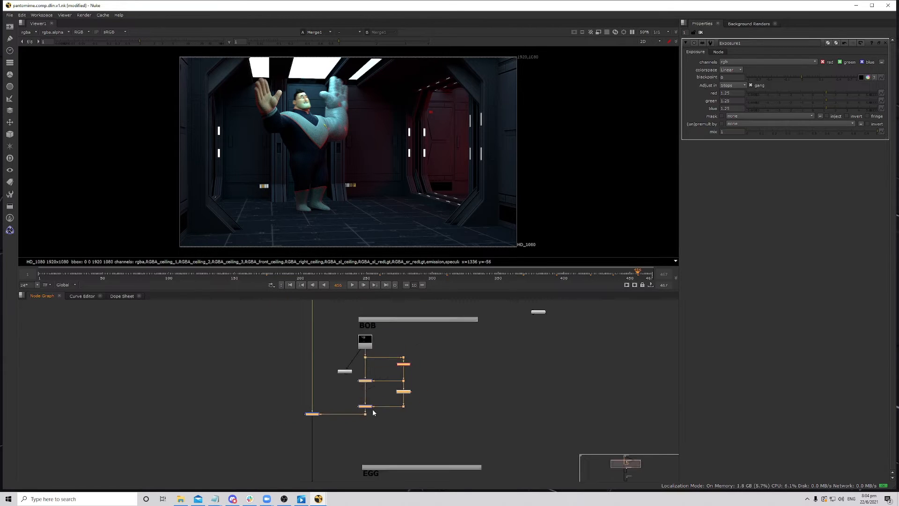
pyautogui.moveTo(394, 437); pyautogui.dragTo(397, 382, button='middle')
pyautogui.scroll(5, 380, 412)
pyautogui.hotkey('ctrl', 'v')
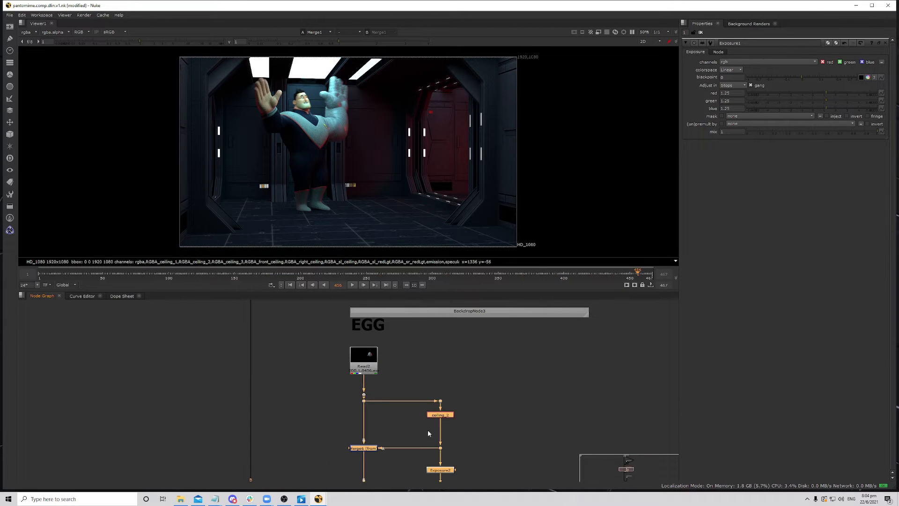
pyautogui.press('f')
# - Delete the pasted over Merge and the extra dot so EGG's plus Merge feeds the existing over Merge
pyautogui.moveTo(391, 414)
pyautogui.mouseDown()
pyautogui.moveTo(403, 426)
pyautogui.moveTo(392, 426)
pyautogui.mouseUp()
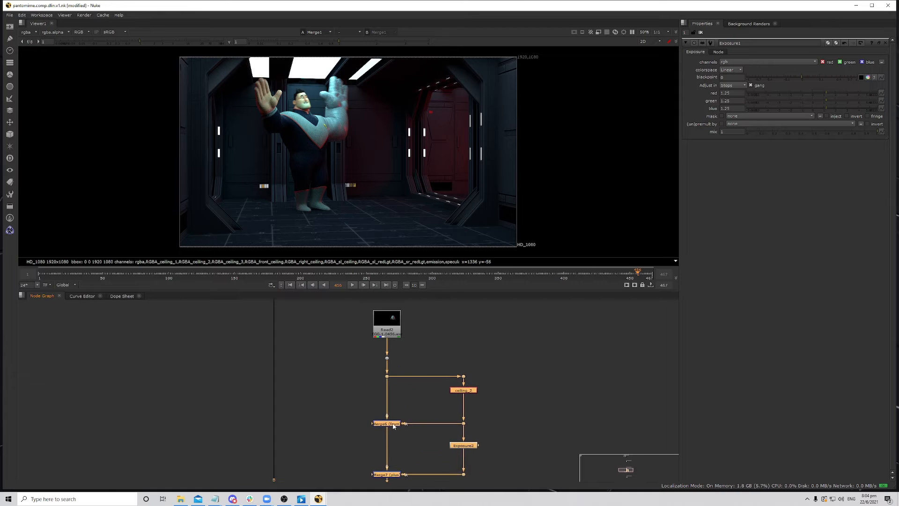
pyautogui.moveTo(409, 412); pyautogui.dragTo(429, 374, button='middle')
pyautogui.moveTo(424, 314); pyautogui.dragTo(389, 326)
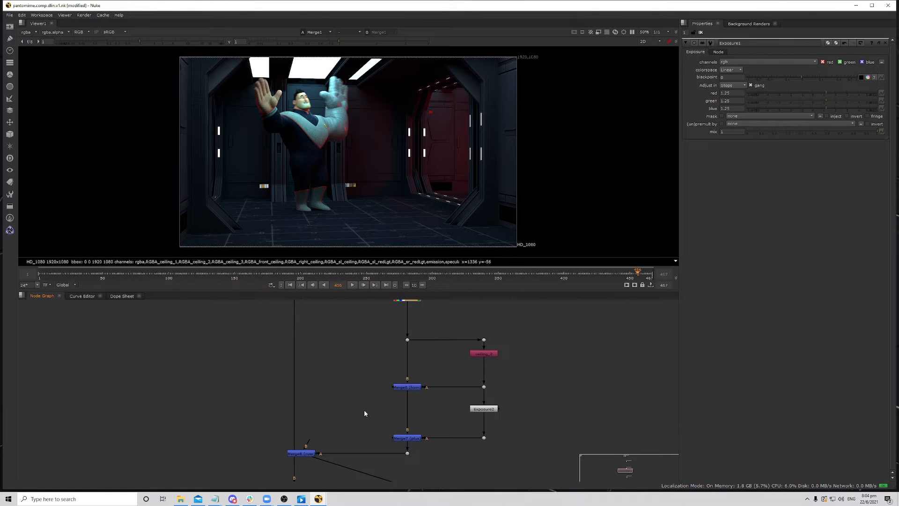
pyautogui.moveTo(350, 431); pyautogui.dragTo(366, 383, button='middle')
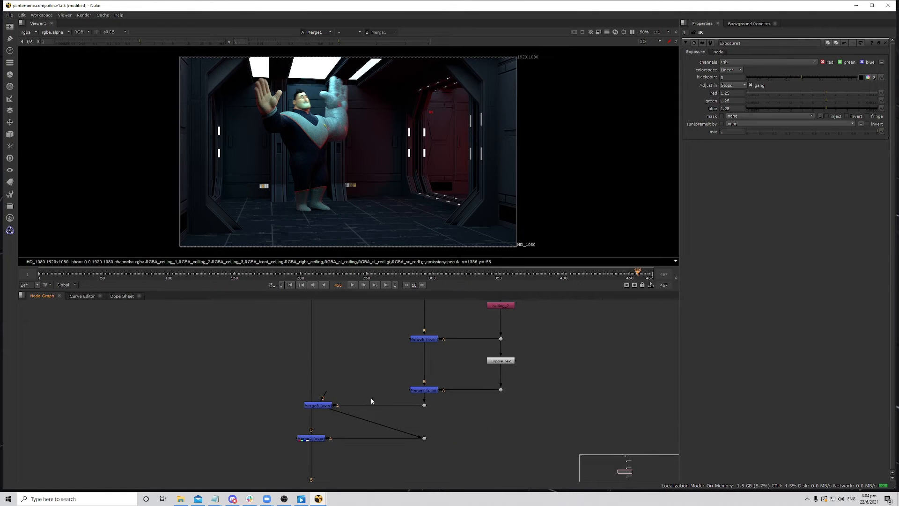
pyautogui.click(324, 407)
pyautogui.press('Delete')
pyautogui.click(424, 405)
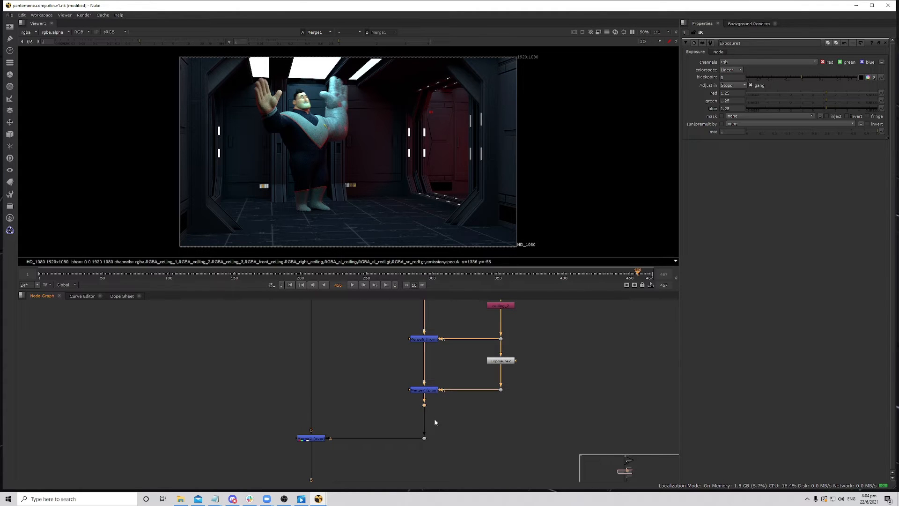
pyautogui.press('Delete')
# - Show EGG's over Merge in the viewer and toggle the pasted Exposure node off and on to compare the egg's lighting
pyautogui.click(311, 438)
pyautogui.press('1')
pyautogui.click(500, 361)
pyautogui.press('+')
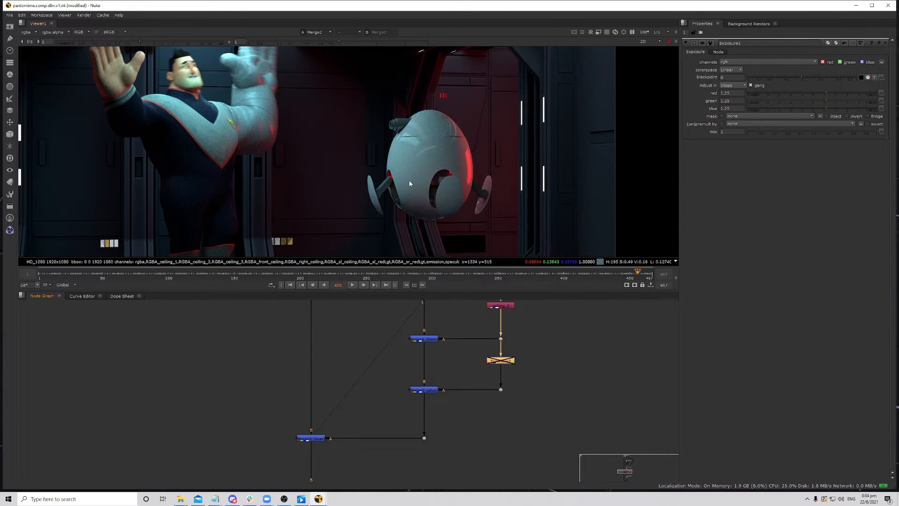
pyautogui.scroll(-1, 395, 149)
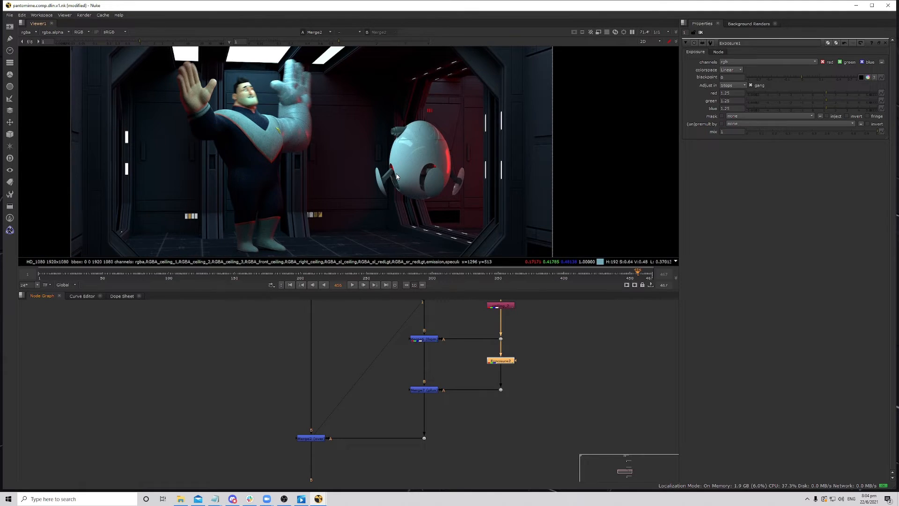
pyautogui.scroll(-1, 378, 178)
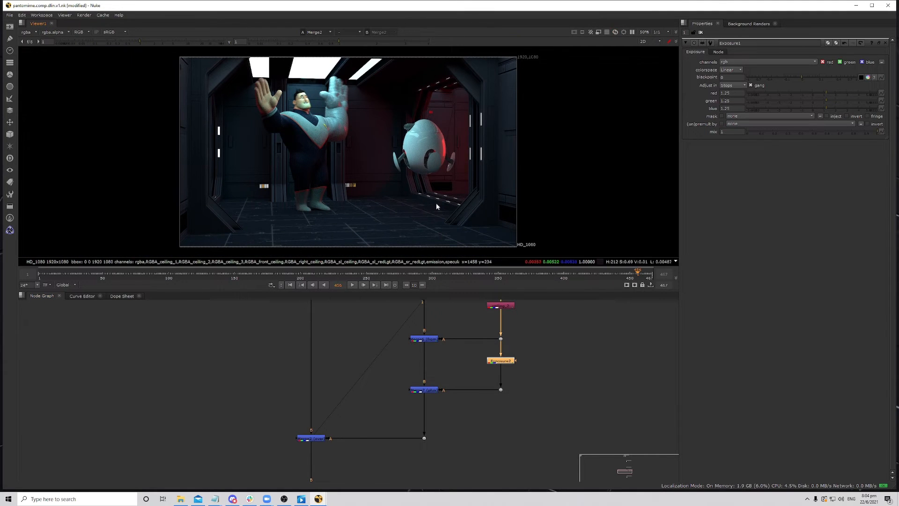
# - Paste the copied Shuffle, Exposure and Merge nodes with their dots below the SET Read nodes
pyautogui.scroll(-5, 398, 404)
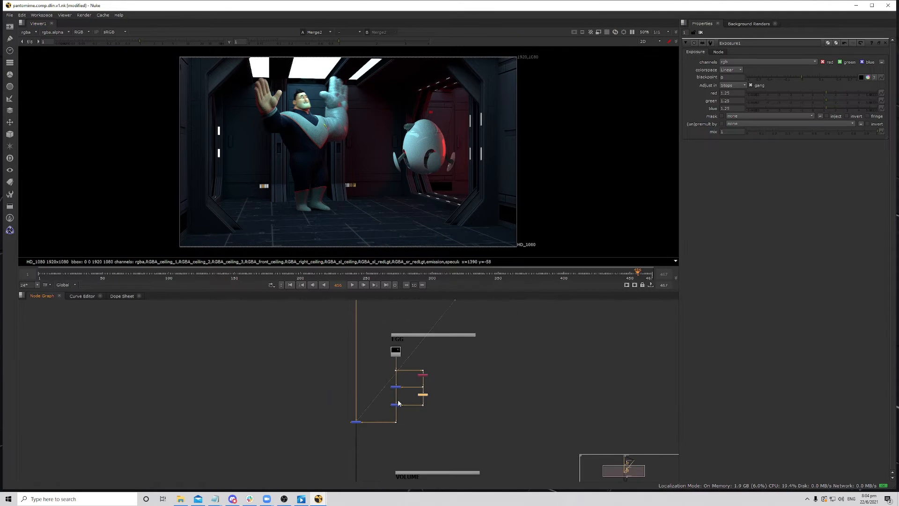
pyautogui.scroll(-3, 398, 402)
pyautogui.moveTo(399, 402); pyautogui.dragTo(396, 373, button='middle')
pyautogui.scroll(-1, 396, 377)
pyautogui.scroll(-1, 419, 326)
pyautogui.moveTo(420, 318); pyautogui.dragTo(410, 423, button='middle')
pyautogui.scroll(3, 384, 389)
pyautogui.scroll(5, 381, 390)
pyautogui.click(385, 399)
pyautogui.hotkey('ctrl', 'v')
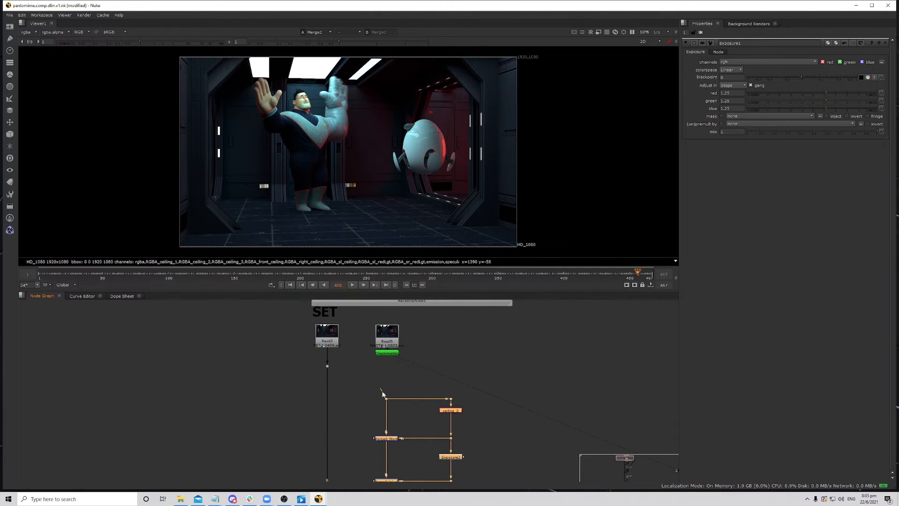
# - Connect the pasted branch to the dot under the SET Read node and insert its over Merge into the main pipe
pyautogui.moveTo(383, 393); pyautogui.dragTo(329, 363)
pyautogui.moveTo(389, 402); pyautogui.dragTo(402, 369)
pyautogui.click(349, 432)
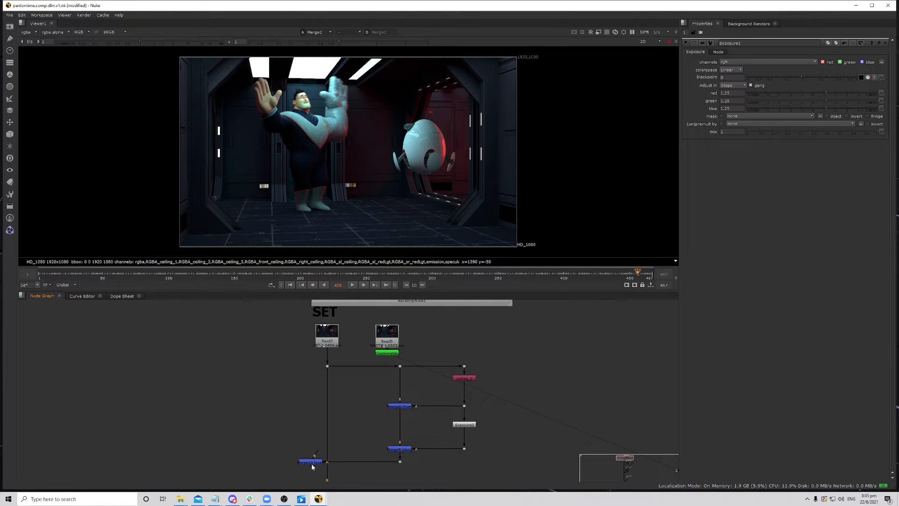
pyautogui.moveTo(311, 463); pyautogui.dragTo(327, 462)
# - Toggle the SET's over Merge off and on repeatedly, inspecting the set's lighting at different viewer zoom levels
pyautogui.press('d')
pyautogui.press('d')
pyautogui.press('d')
pyautogui.press('d')
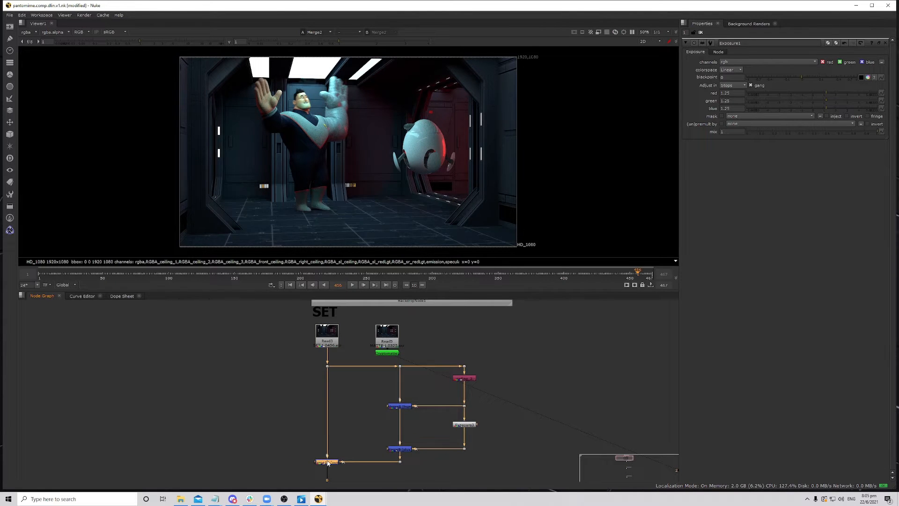
pyautogui.moveTo(319, 116); pyautogui.dragTo(330, 127, button='middle')
pyautogui.press('d')
pyautogui.press('d')
pyautogui.press('d')
pyautogui.press('d')
pyautogui.press('d')
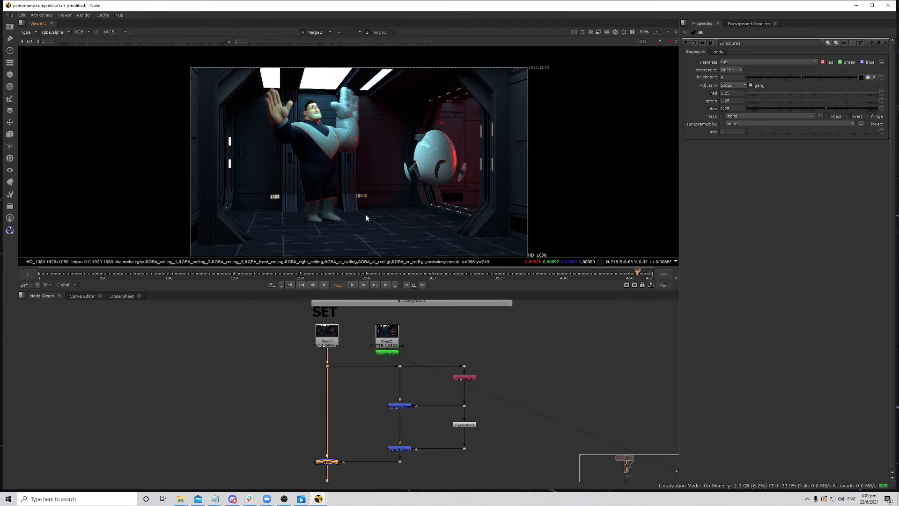
pyautogui.press('d')
pyautogui.press('d')
pyautogui.press('d')
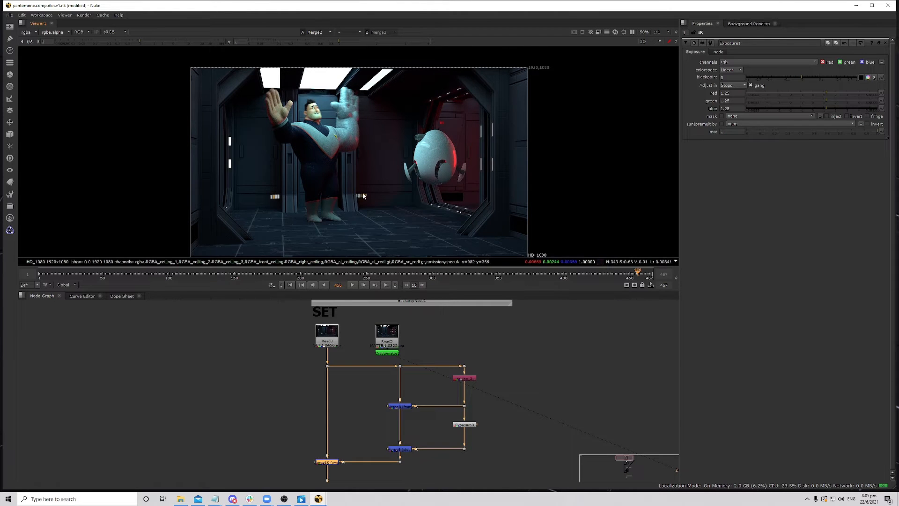
pyautogui.scroll(-2, 411, 207)
pyautogui.moveTo(411, 207); pyautogui.dragTo(410, 190, button='middle')
pyautogui.press('d')
pyautogui.press('d')
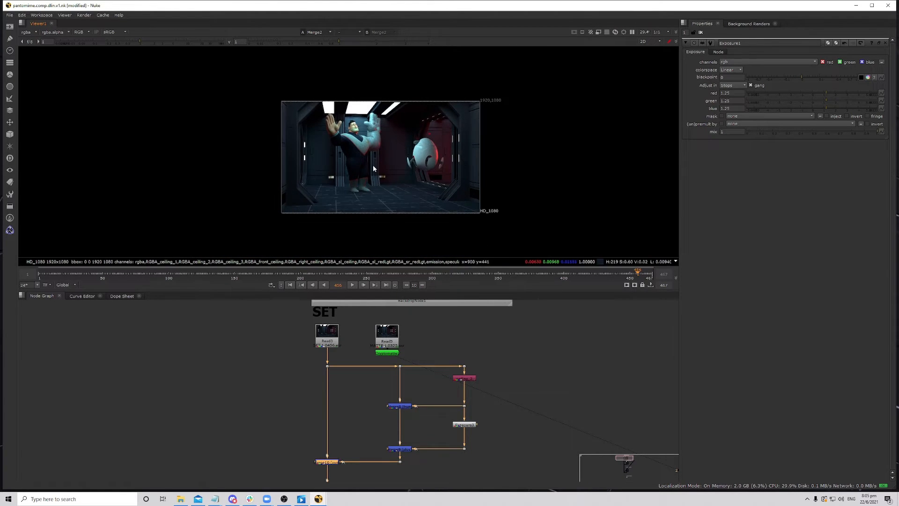
pyautogui.scroll(2, 363, 155)
pyautogui.press('d')
pyautogui.press('d')
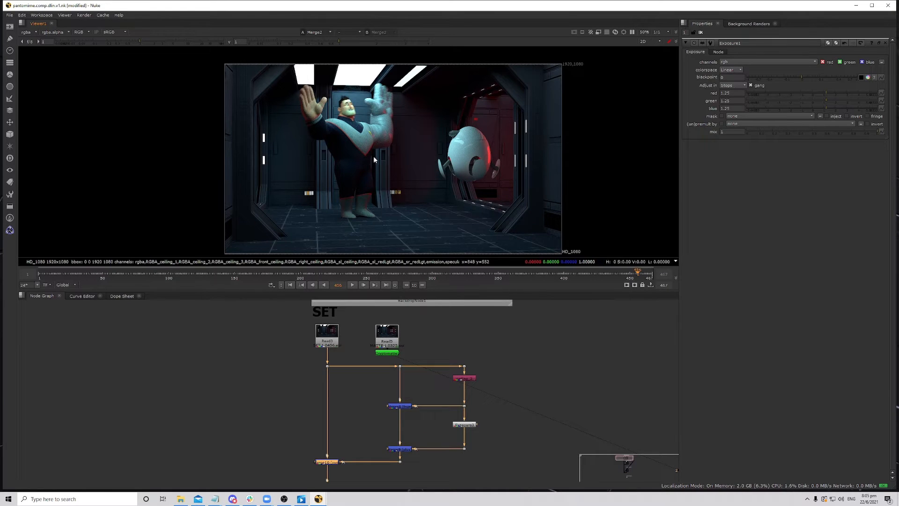
pyautogui.moveTo(460, 367); pyautogui.dragTo(456, 367, button='middle')
pyautogui.moveTo(448, 178); pyautogui.dragTo(402, 171, button='middle')
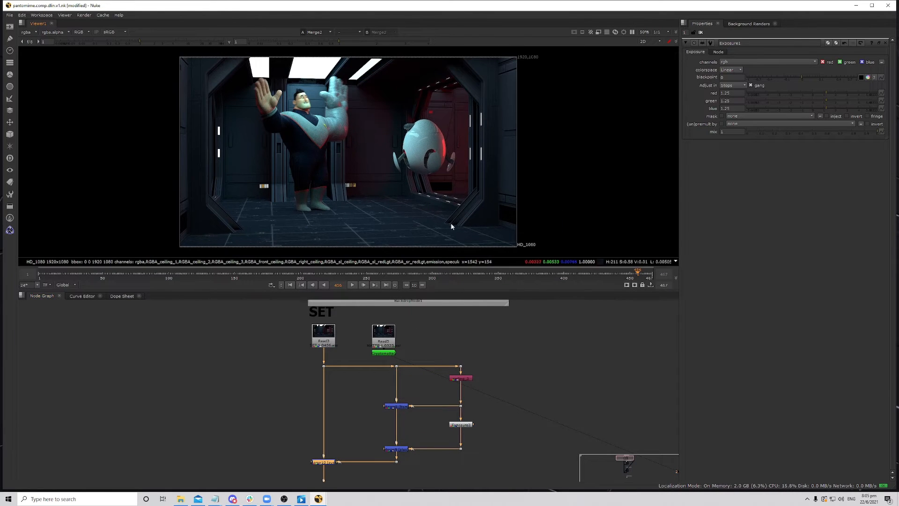
# - Review the SET, BOB, EGG and VOLUME branches in the node graph alongside the composite image
pyautogui.scroll(-5, 436, 382)
pyautogui.scroll(-2, 423, 374)
pyautogui.moveTo(423, 373); pyautogui.dragTo(412, 350, button='middle')
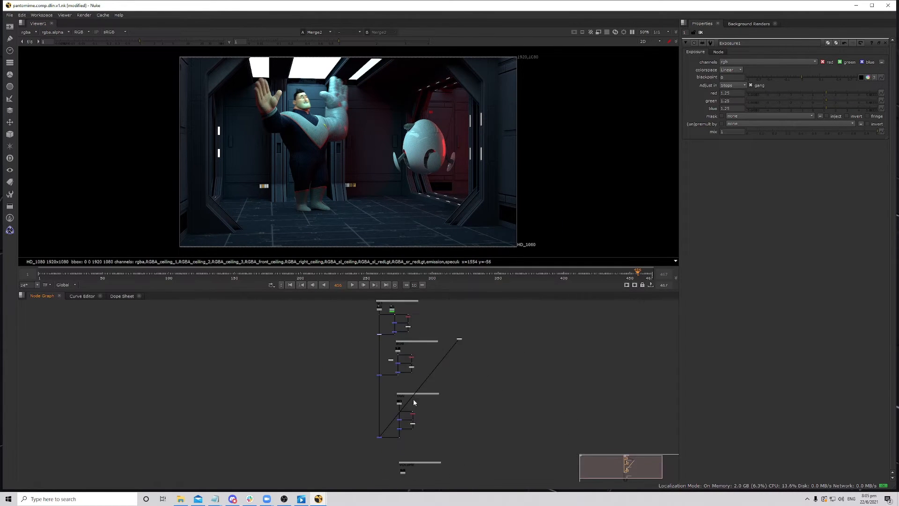
pyautogui.moveTo(421, 419); pyautogui.dragTo(413, 390, button='middle')
pyautogui.moveTo(406, 435); pyautogui.dragTo(399, 407, button='middle')
pyautogui.scroll(3, 377, 406)
pyautogui.scroll(-2, 377, 406)
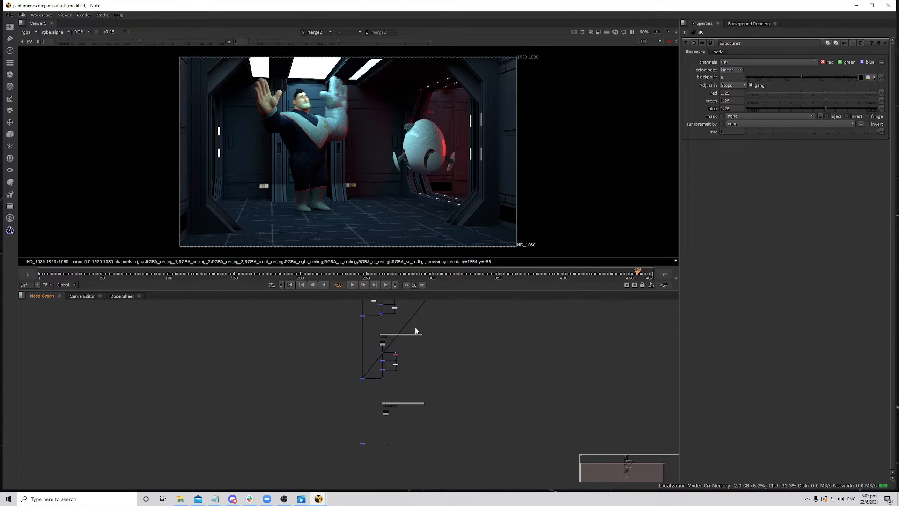
pyautogui.moveTo(454, 130); pyautogui.dragTo(455, 134, button='middle')
pyautogui.moveTo(416, 177)
pyautogui.mouseDown(button='middle')
pyautogui.moveTo(419, 167)
pyautogui.moveTo(412, 171)
pyautogui.mouseUp(button='middle')
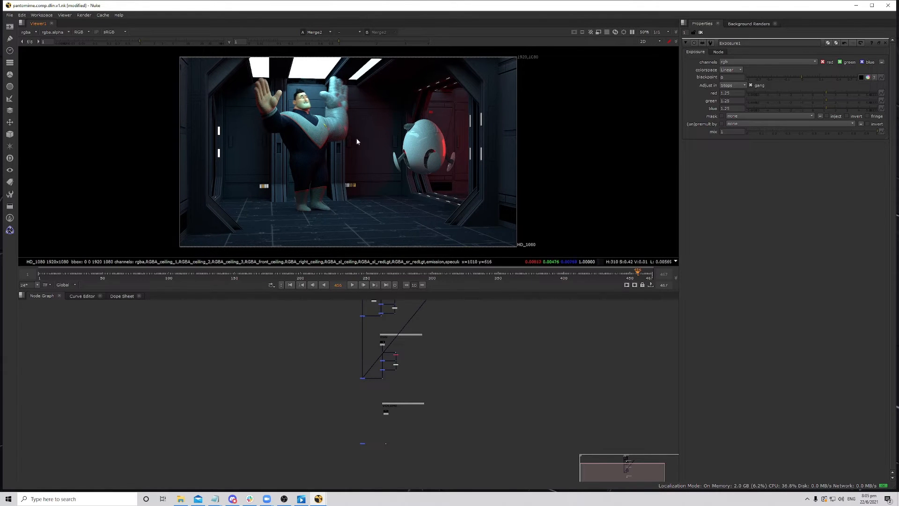
pyautogui.moveTo(356, 162)
pyautogui.mouseDown(button='middle')
pyautogui.moveTo(373, 159)
pyautogui.moveTo(360, 163)
pyautogui.mouseUp(button='middle')
pyautogui.press('f')
pyautogui.moveTo(451, 350); pyautogui.dragTo(450, 351, button='middle')
pyautogui.scroll(5, 402, 383)
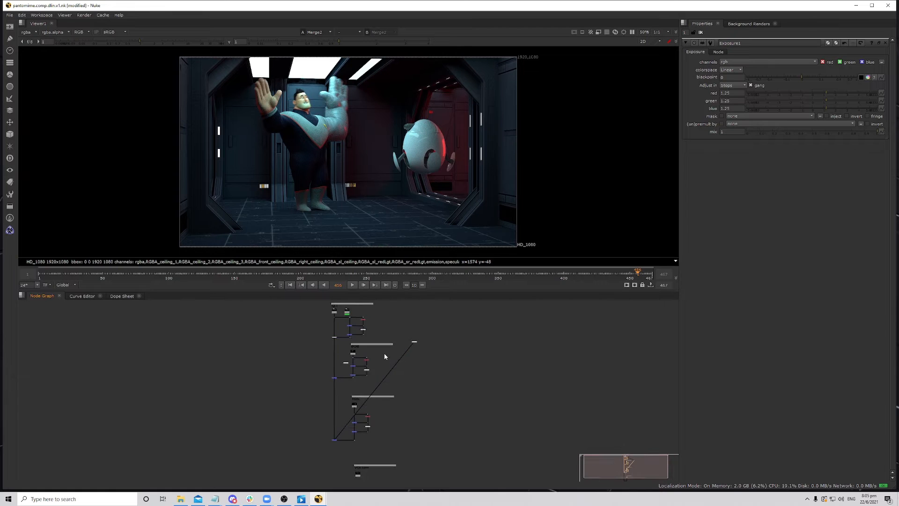
pyautogui.scroll(4, 364, 385)
pyautogui.click(399, 350)
pyautogui.press('Tab')
pyautogui.write('s')
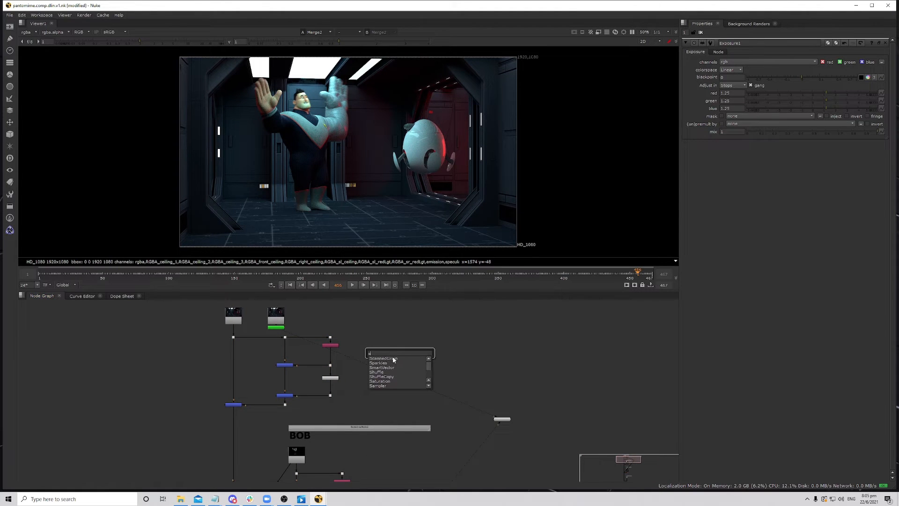
pyautogui.click(391, 363)
pyautogui.scroll(6, 397, 354)
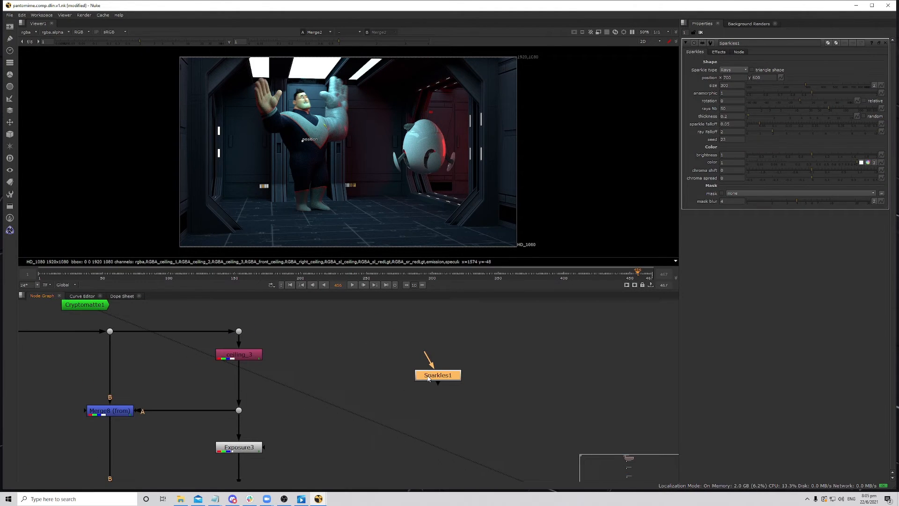
pyautogui.press('Delete')
# - Add a Shuffle node beside the SET's ceiling_3 branch and feed it from that branch's top dot through a new corner dot
pyautogui.press('Tab')
pyautogui.write('shuf')
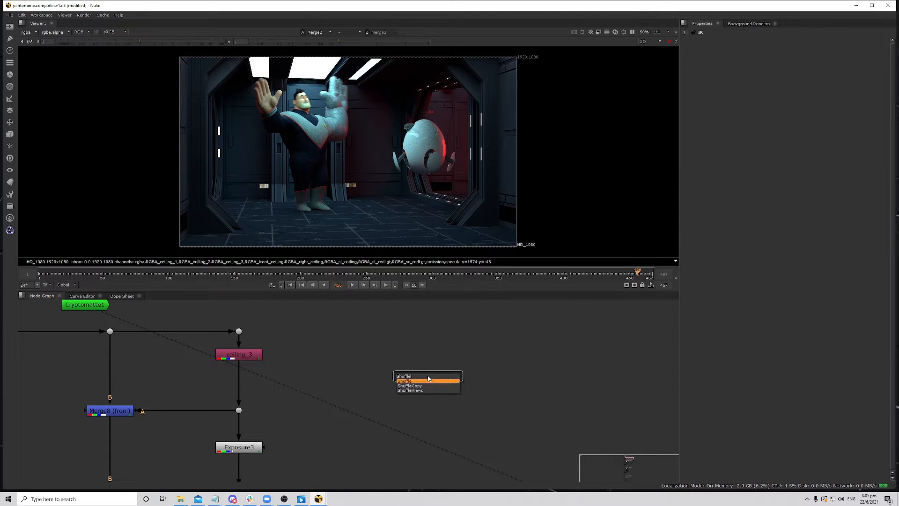
pyautogui.press('Return')
pyautogui.moveTo(414, 356); pyautogui.dragTo(239, 331)
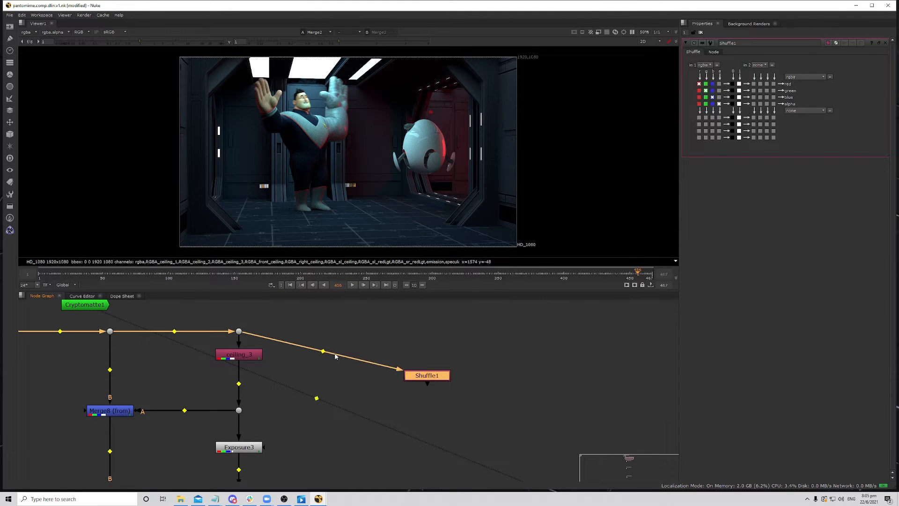
pyautogui.keyDown('ctrl'); pyautogui.moveTo(332, 351); pyautogui.dragTo(415, 331); pyautogui.keyUp('ctrl')
pyautogui.click(435, 376)
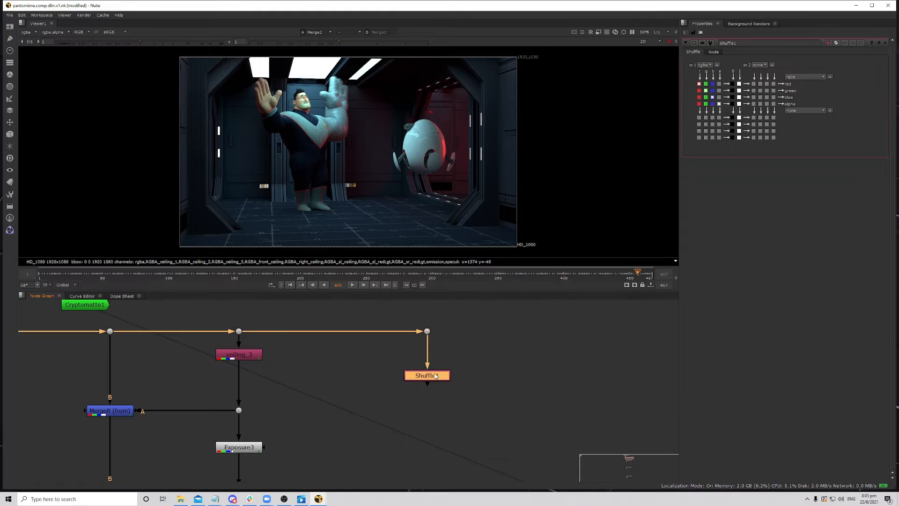
# - Set the Shuffle's input layer to RGBA_sl_redLgt with black alpha and rename the node sl_redLgt
pyautogui.click(704, 64)
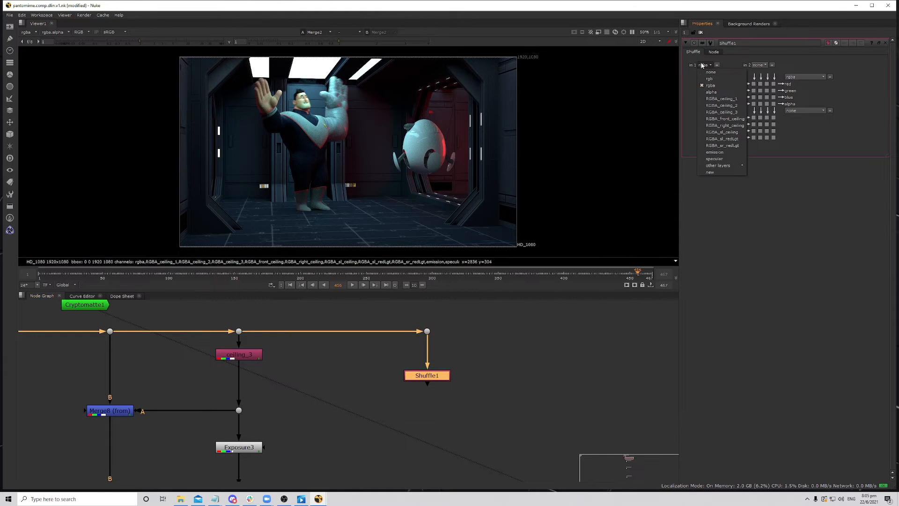
pyautogui.click(732, 139)
pyautogui.doubleClick(747, 42)
pyautogui.write('sl_redLgt')
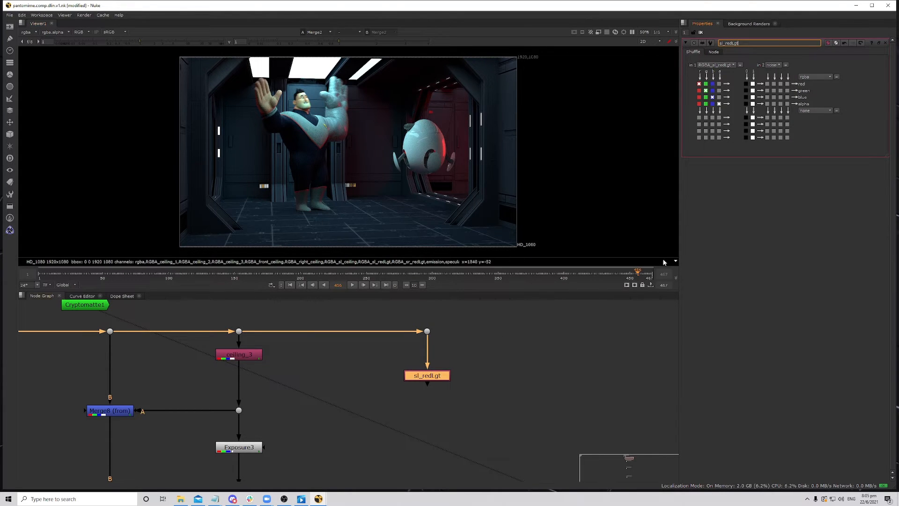
pyautogui.click(746, 104)
# - Paste a copy of the sl_redLgt Shuffle with its dot beside the original and connect it to the existing dot row
pyautogui.moveTo(440, 371); pyautogui.dragTo(409, 383, button='middle')
pyautogui.click(472, 393)
pyautogui.hotkey('ctrl', 'v')
pyautogui.moveTo(461, 371); pyautogui.dragTo(472, 346)
pyautogui.click(479, 394)
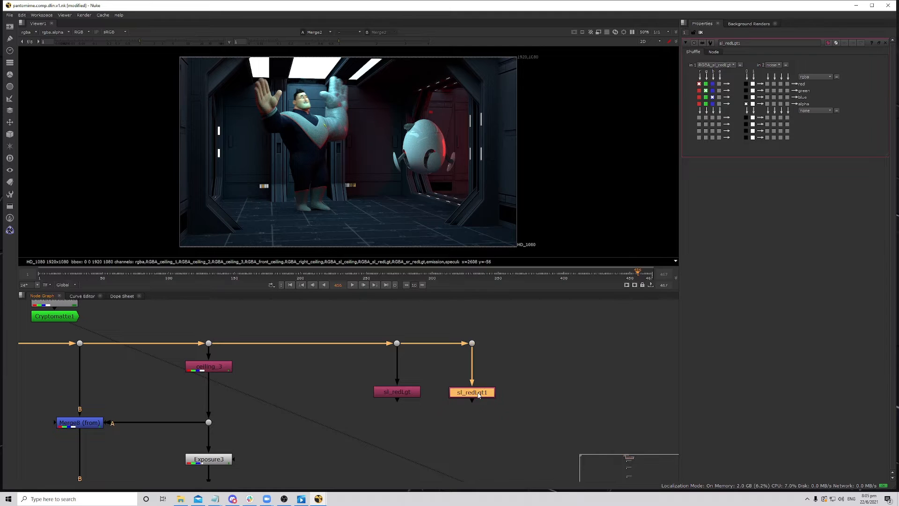
# - Rename the copied Shuffle node sr_redLgt
pyautogui.click(730, 43)
pyautogui.press('Right')
pyautogui.press('Delete')
pyautogui.write('r')
pyautogui.press('Return')
# - Set the sr_redLgt Shuffle's input layer to RGBA_sr_redLgt
pyautogui.moveTo(501, 375); pyautogui.dragTo(505, 360, button='middle')
pyautogui.moveTo(354, 349); pyautogui.dragTo(481, 375)
pyautogui.scroll(2, 486, 392)
pyautogui.click(496, 394)
pyautogui.moveTo(287, 344); pyautogui.dragTo(496, 409)
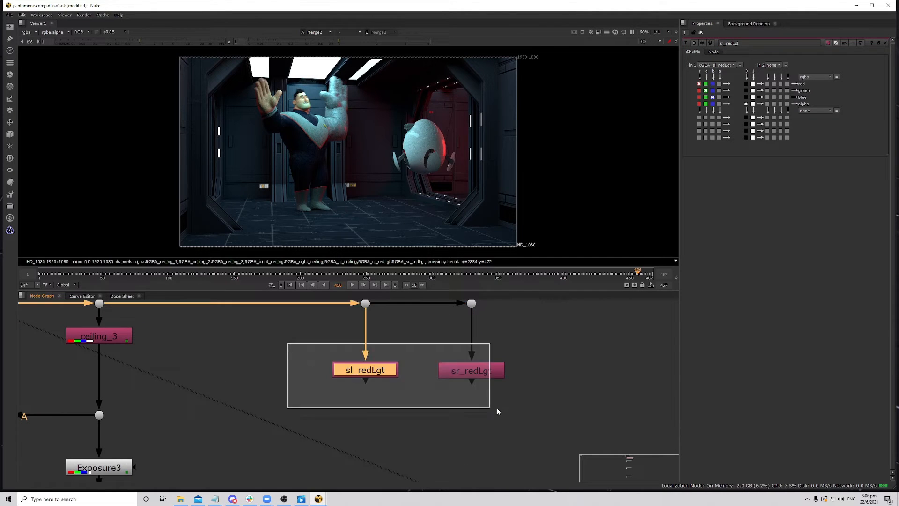
pyautogui.click(496, 409)
pyautogui.click(479, 377)
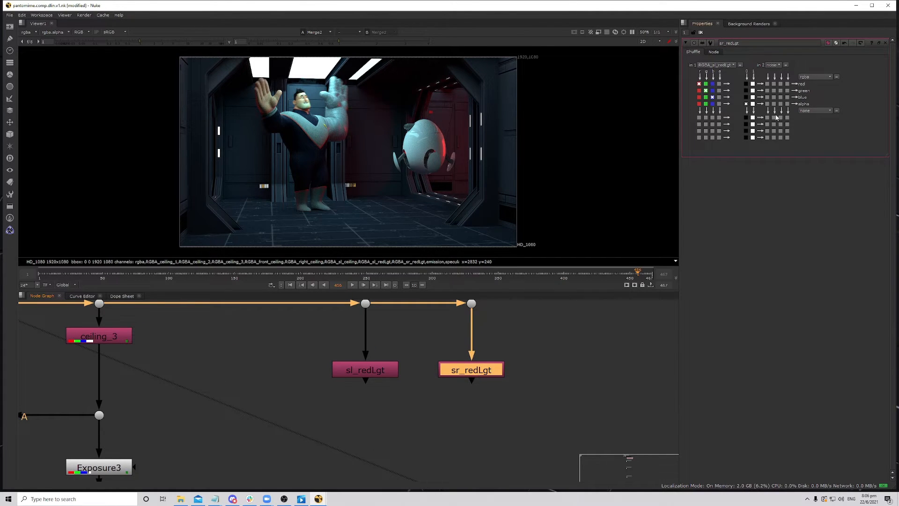
pyautogui.click(719, 65)
pyautogui.click(734, 146)
# - Add a Merge under sl_redLgt with input A from sl_redLgt and input B from sr_redLgt through a corner dot
pyautogui.moveTo(463, 392); pyautogui.dragTo(473, 383, button='middle')
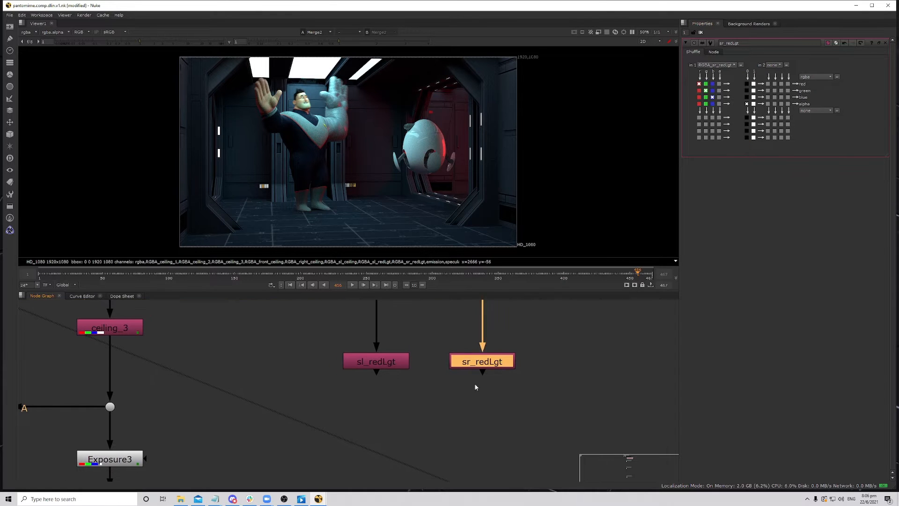
pyautogui.click(444, 416)
pyautogui.press('m')
pyautogui.click(440, 388)
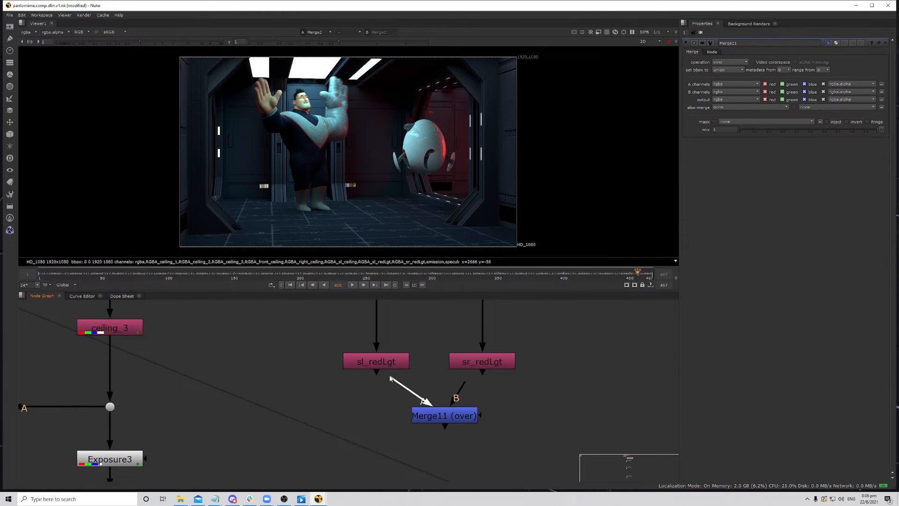
pyautogui.moveTo(389, 378); pyautogui.dragTo(389, 377)
pyautogui.moveTo(463, 384); pyautogui.dragTo(391, 416)
pyautogui.keyDown('ctrl'); pyautogui.click(451, 402); pyautogui.keyUp('ctrl')
pyautogui.moveTo(455, 406); pyautogui.dragTo(486, 420)
# - Set the operation of the Merge joining the two red light layers to plus
pyautogui.click(401, 417)
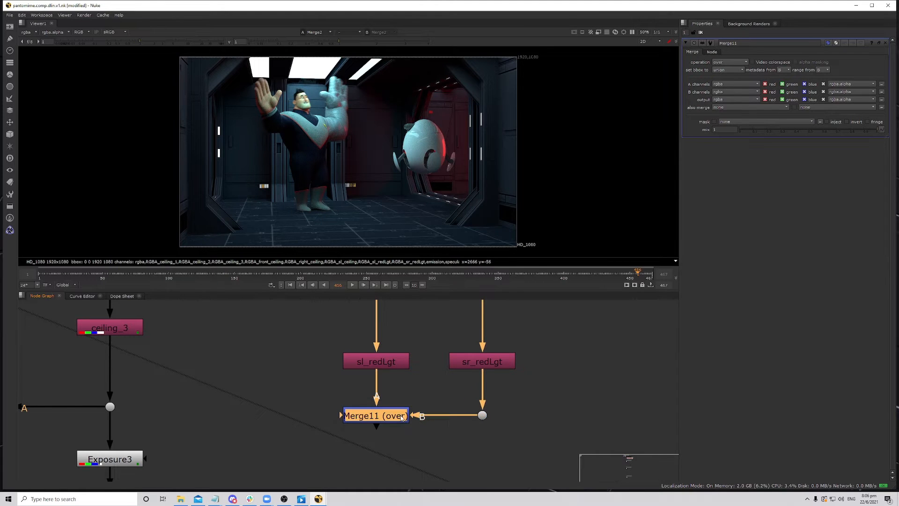
pyautogui.click(729, 62)
pyautogui.click(733, 165)
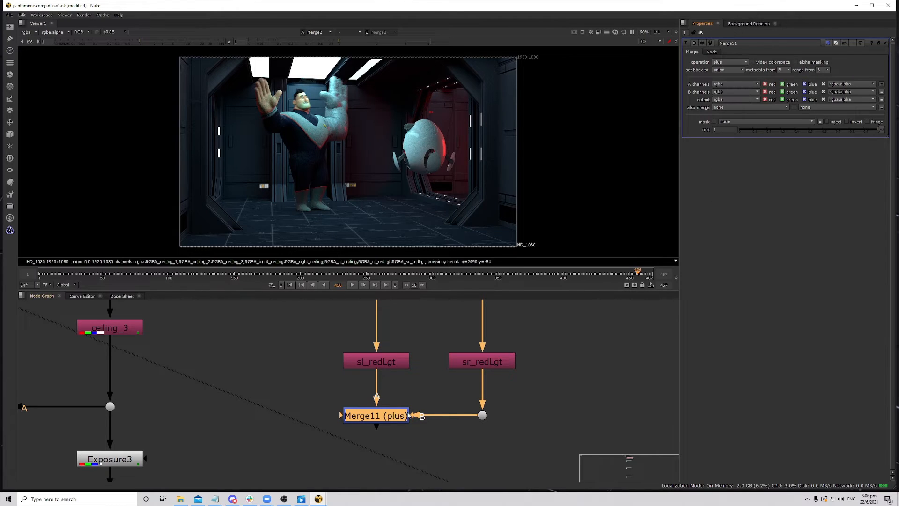
# - View the plus Merge, sl_redLgt and sr_redLgt in turn to compare the separate and combined red light layers
pyautogui.press('1')
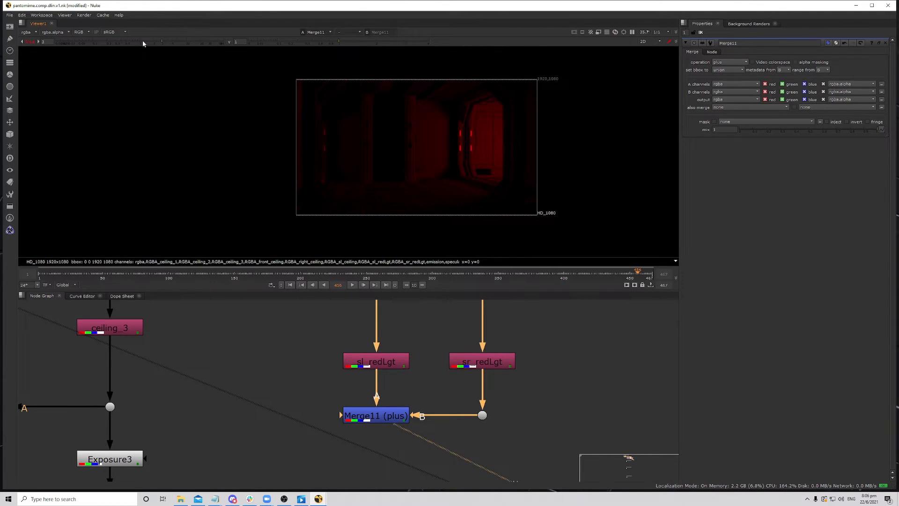
pyautogui.click(394, 367)
pyautogui.press('1')
pyautogui.click(469, 366)
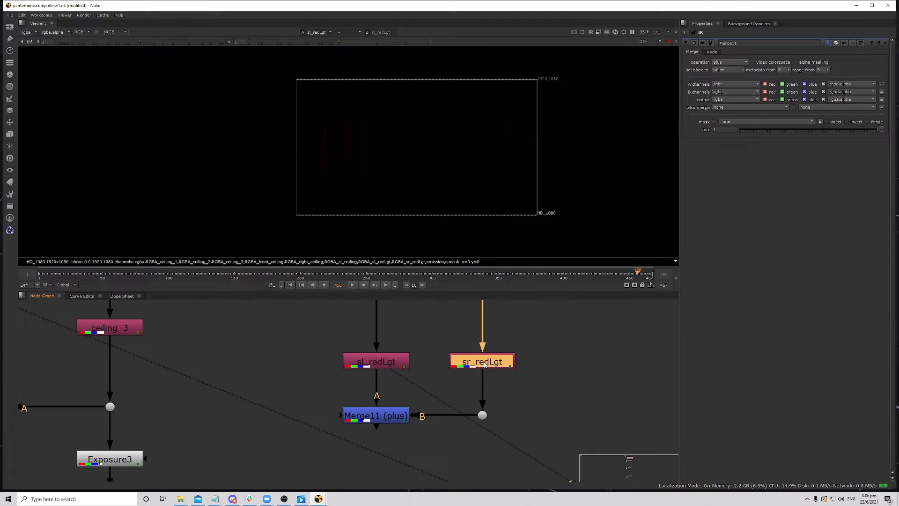
pyautogui.press('1')
pyautogui.click(392, 367)
pyautogui.press('1')
pyautogui.click(468, 367)
pyautogui.press('1')
pyautogui.click(402, 415)
pyautogui.press('1')
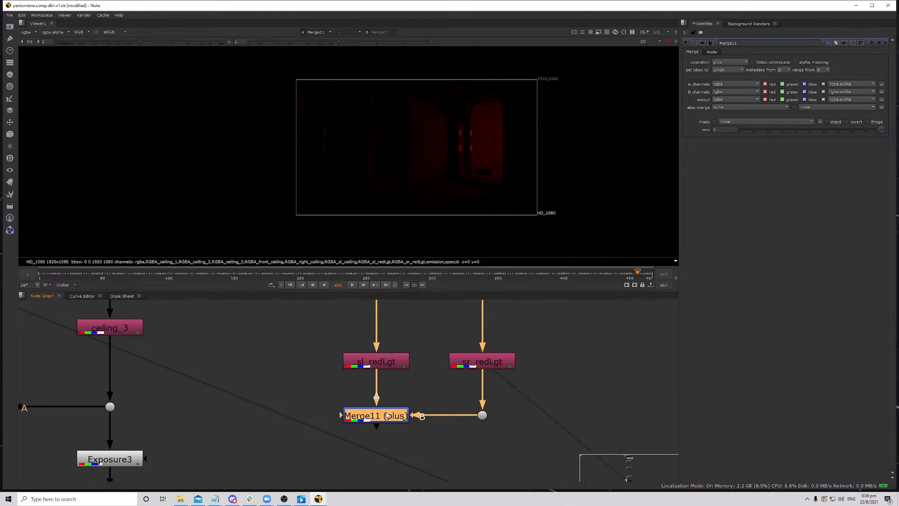
# - Move the whole SET node group up to leave more room above the BOB branch
pyautogui.scroll(-10, 373, 386)
pyautogui.moveTo(241, 331); pyautogui.dragTo(418, 408)
pyautogui.moveTo(295, 409); pyautogui.dragTo(297, 359)
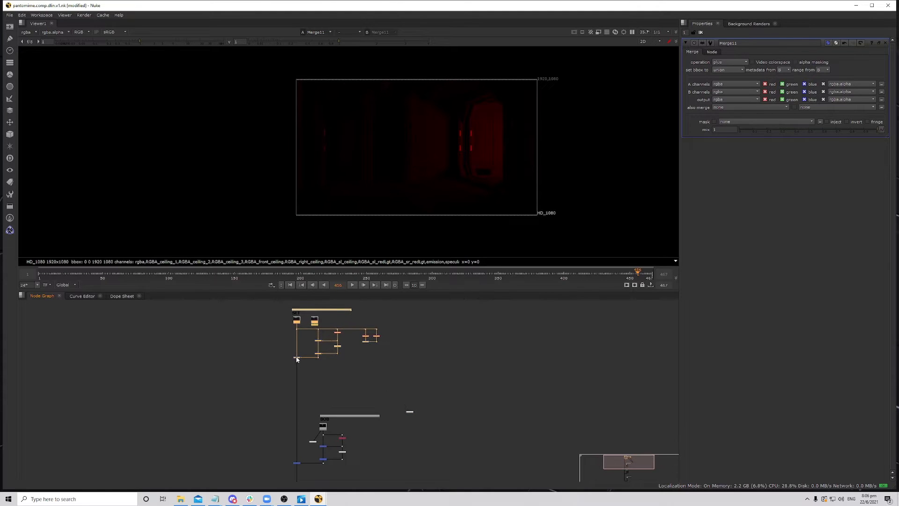
# - Move the SET's over Merge and its corner dot farther down the main pipe
pyautogui.scroll(6, 296, 359)
pyautogui.moveTo(192, 313); pyautogui.dragTo(227, 457)
pyautogui.scroll(-8, 282, 418)
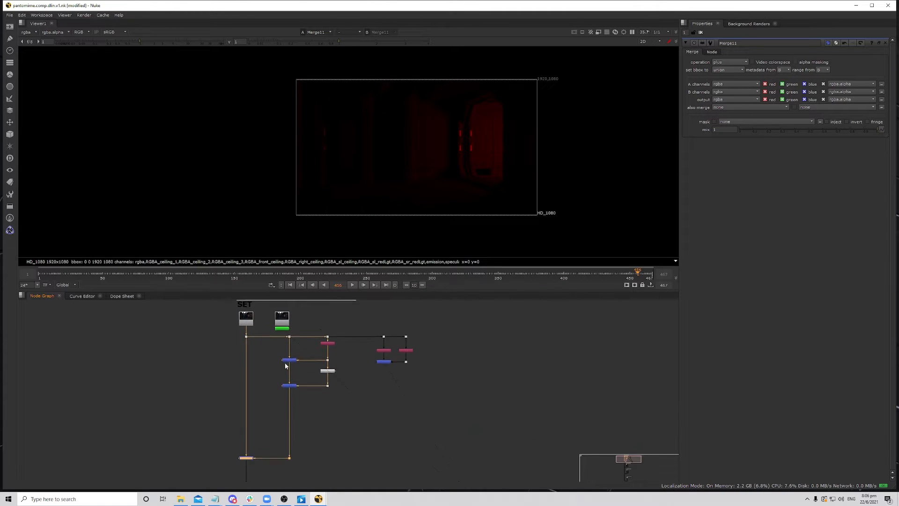
pyautogui.scroll(-2, 284, 390)
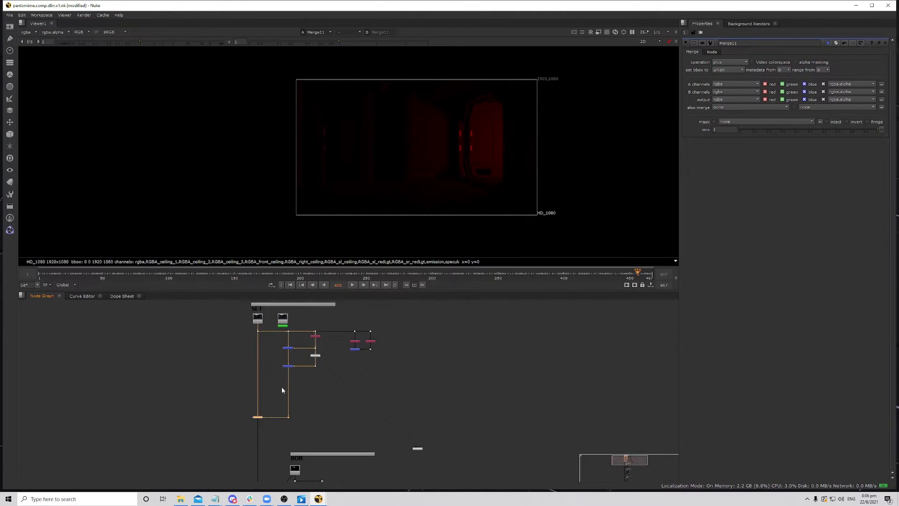
# - Delete the SET's over Merge together with its corner dot
pyautogui.scroll(7, 245, 406)
pyautogui.moveTo(246, 411); pyautogui.dragTo(431, 468)
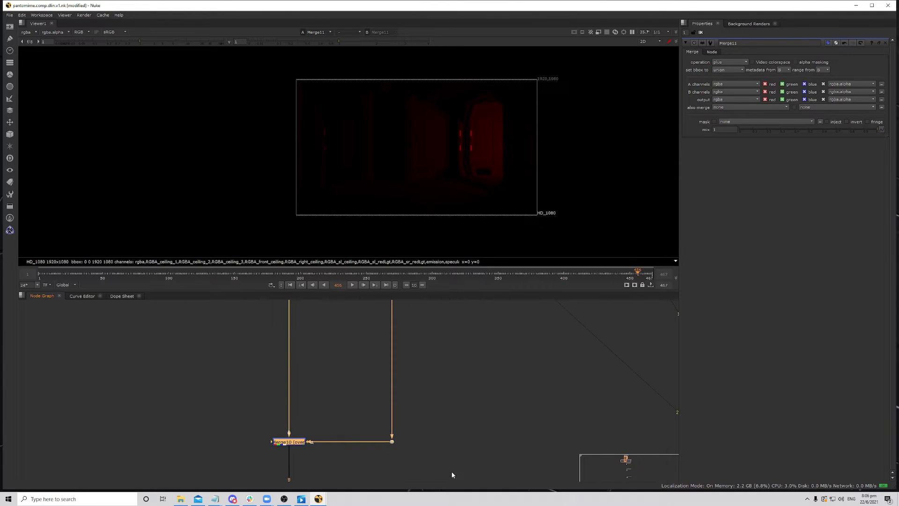
pyautogui.press('Delete')
pyautogui.moveTo(431, 328); pyautogui.dragTo(410, 415, button='middle')
pyautogui.scroll(-3, 410, 416)
pyautogui.scroll(2, 406, 396)
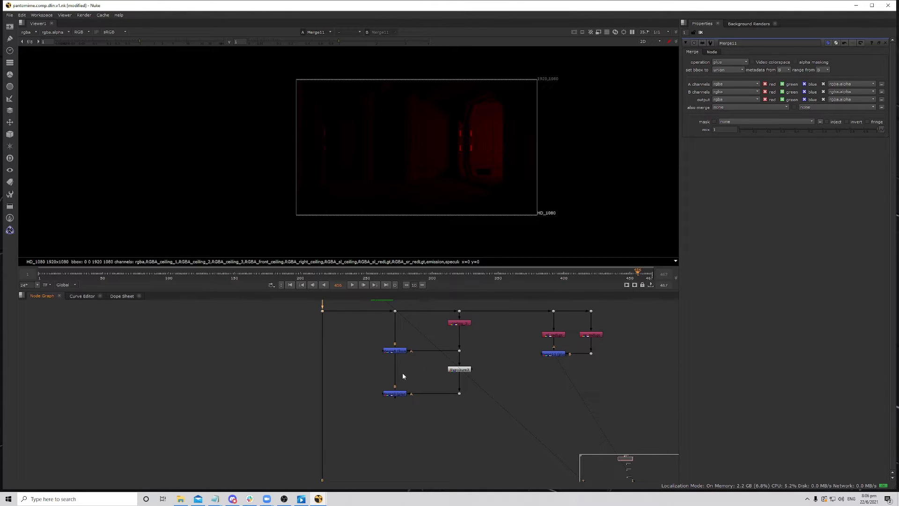
# - Connect the main pipe to the SET's lower plus Merge and align the relight nodes on the main pipe
pyautogui.scroll(2, 408, 351)
pyautogui.scroll(-3, 400, 357)
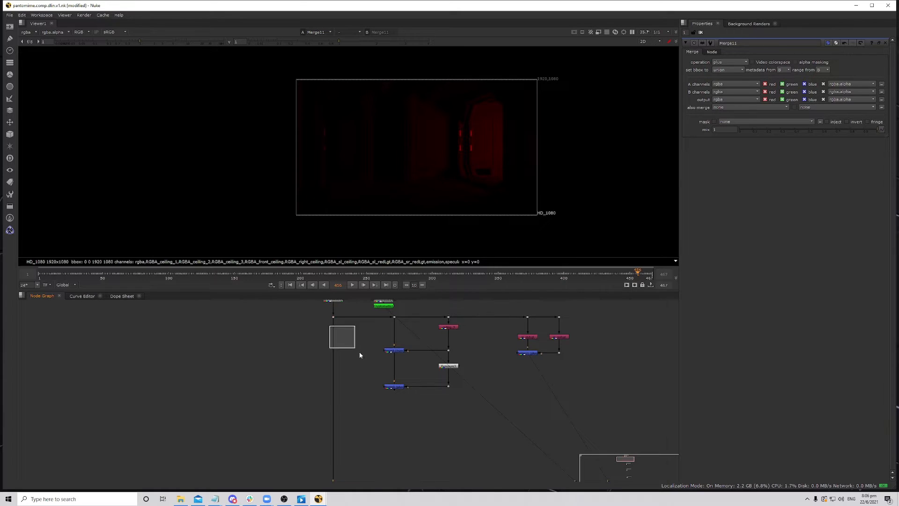
pyautogui.moveTo(338, 329); pyautogui.dragTo(394, 386)
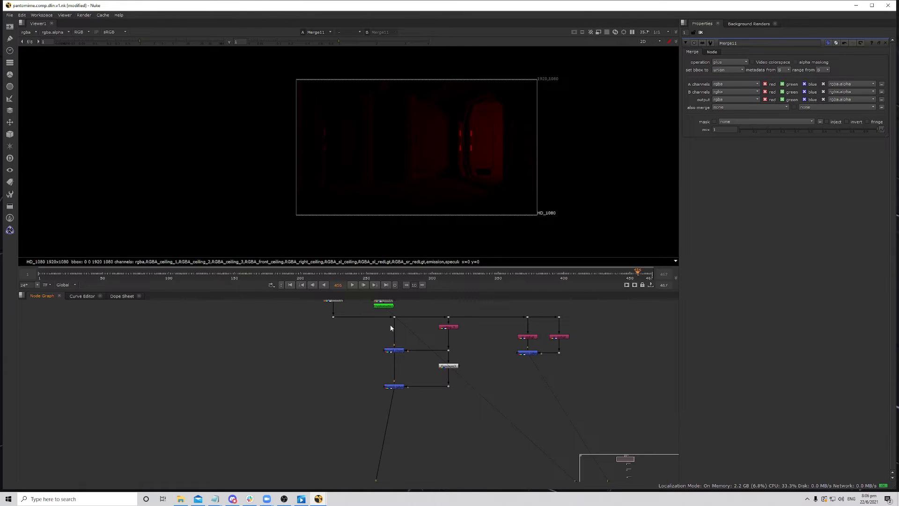
pyautogui.moveTo(373, 307); pyautogui.dragTo(598, 414)
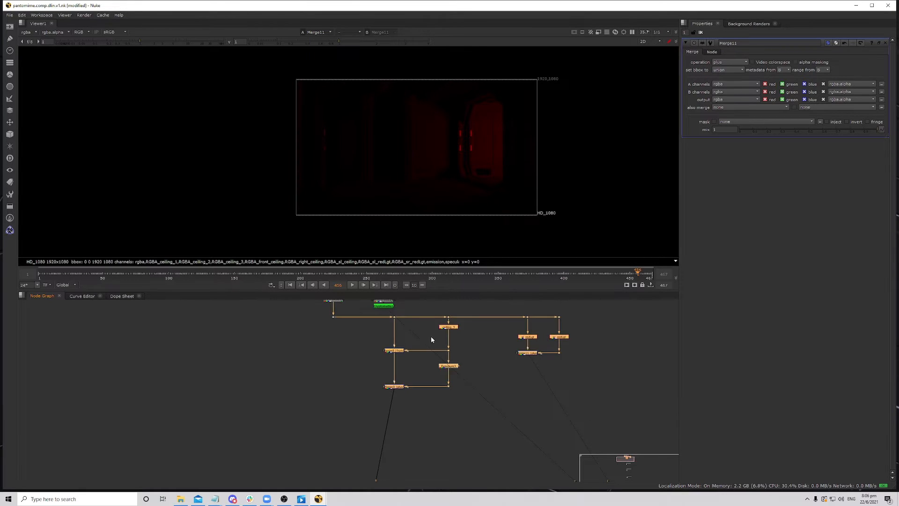
pyautogui.moveTo(446, 331); pyautogui.dragTo(386, 355)
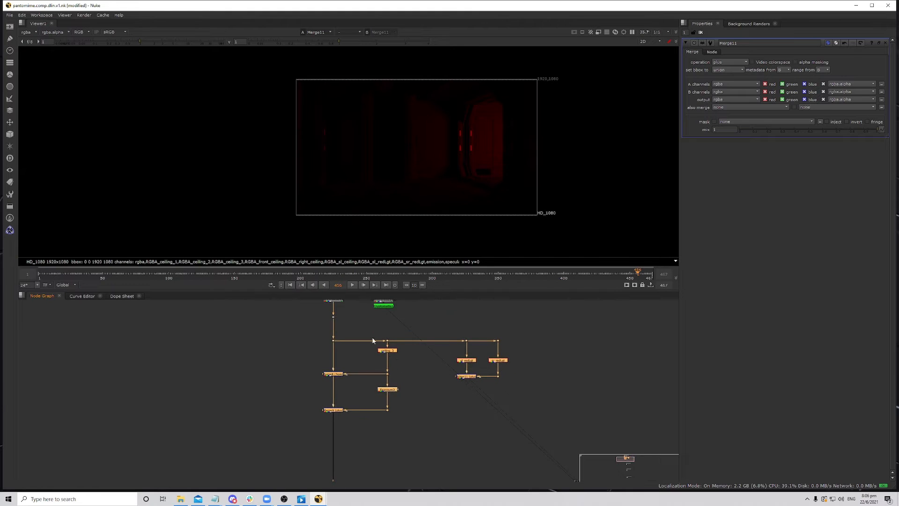
pyautogui.click(330, 322)
pyautogui.scroll(-1, 444, 363)
pyautogui.scroll(1, 401, 421)
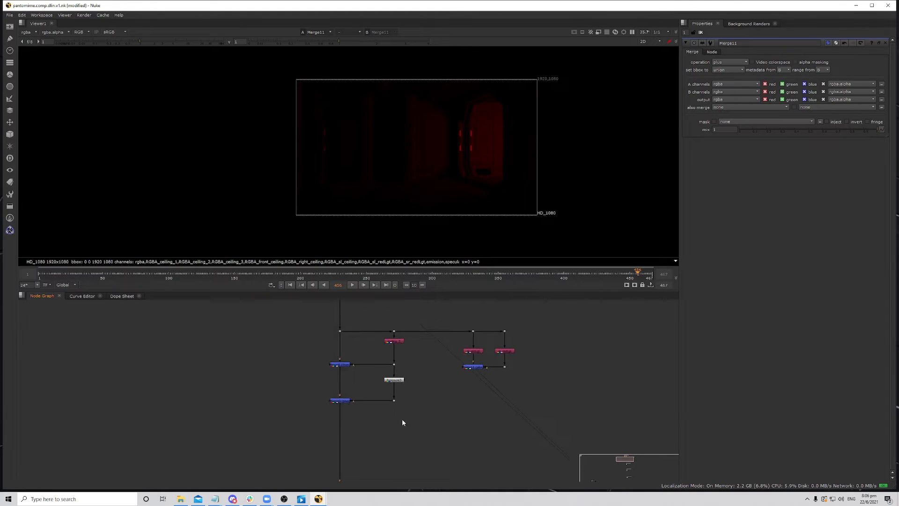
# - View the output of the SET's plus Merge (Merge9) on the main pipe
pyautogui.scroll(4, 347, 394)
pyautogui.click(340, 407)
pyautogui.press('1')
pyautogui.scroll(-1, 359, 395)
pyautogui.scroll(-2, 374, 403)
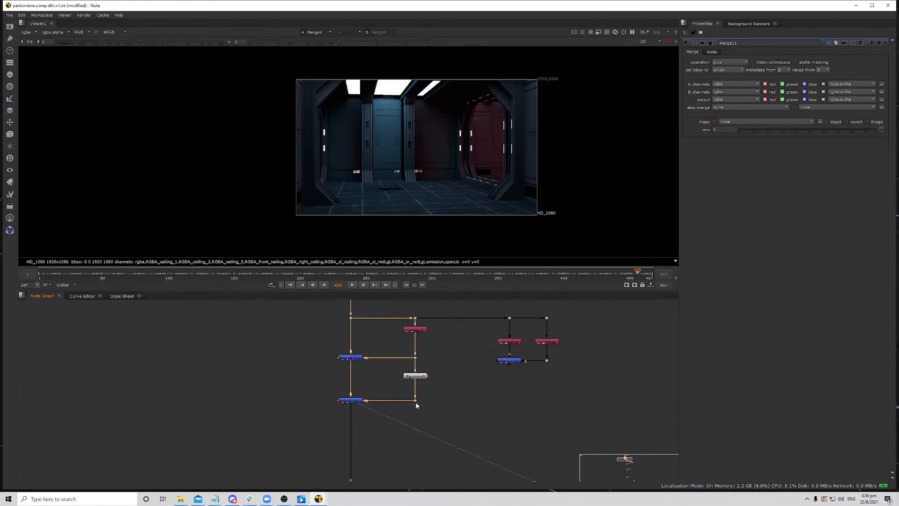
# - Insert a Merge below Merge9 on the main pipe, with input A coming from the combined red light Merge through a corner dot
pyautogui.scroll(4, 394, 411)
pyautogui.press('m')
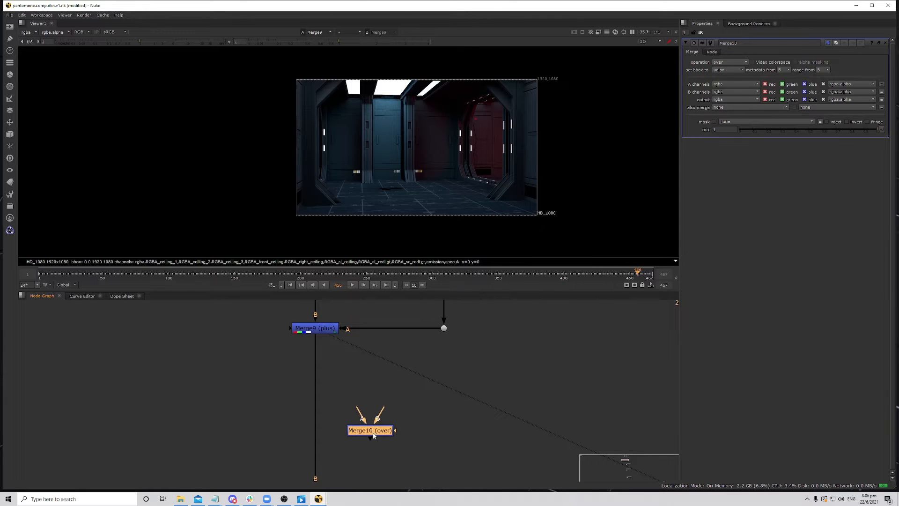
pyautogui.moveTo(370, 429); pyautogui.dragTo(420, 403)
pyautogui.scroll(-2, 575, 357)
pyautogui.moveTo(528, 366); pyautogui.dragTo(377, 415, button='middle')
pyautogui.moveTo(263, 414); pyautogui.dragTo(458, 343)
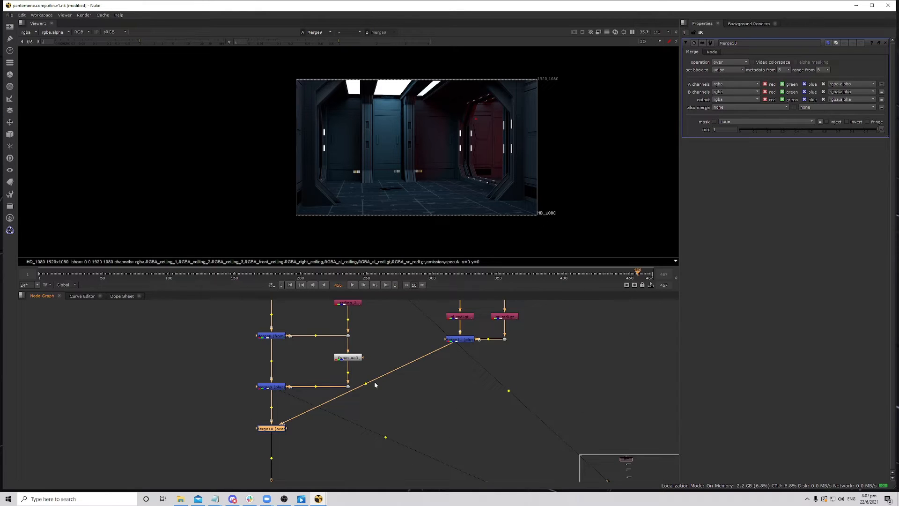
pyautogui.moveTo(363, 381)
pyautogui.keyDown('ctrl'); pyautogui.mouseDown()
pyautogui.moveTo(443, 412)
pyautogui.moveTo(462, 430)
pyautogui.mouseUp(); pyautogui.keyUp('ctrl')
pyautogui.click(281, 429)
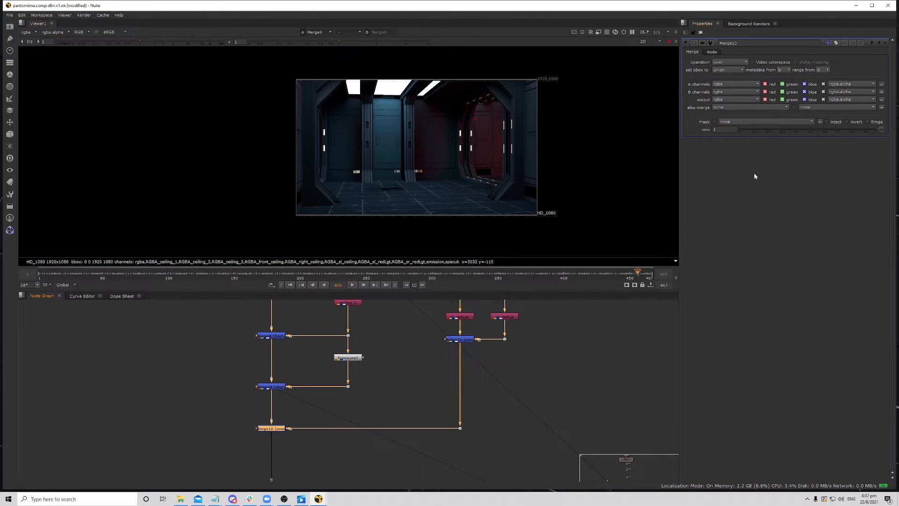
# - Set Merge10's operation to from, then view it and toggle it off and on to compare
pyautogui.click(728, 65)
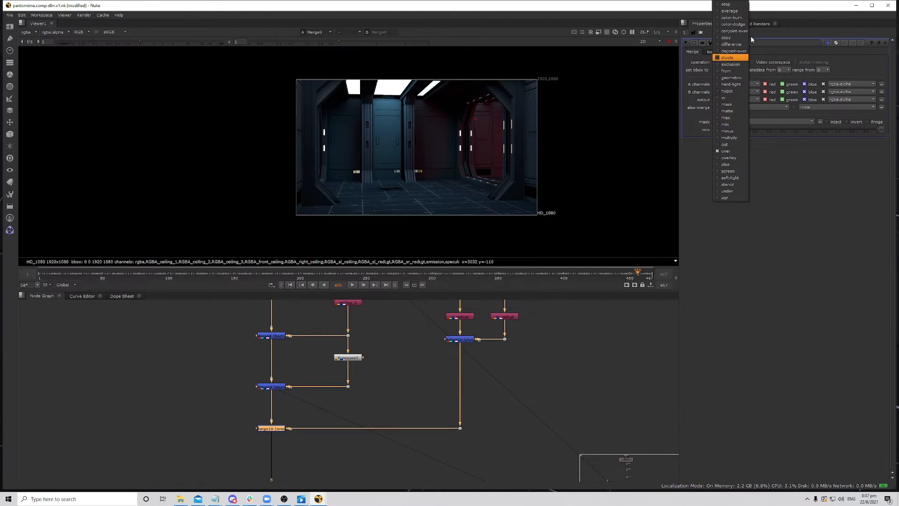
pyautogui.click(741, 71)
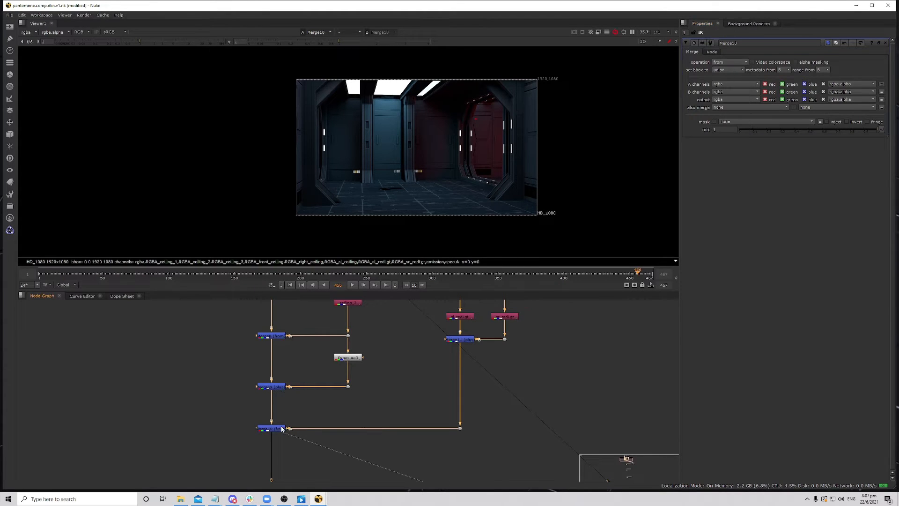
pyautogui.press('1')
pyautogui.press('d')
pyautogui.press('d')
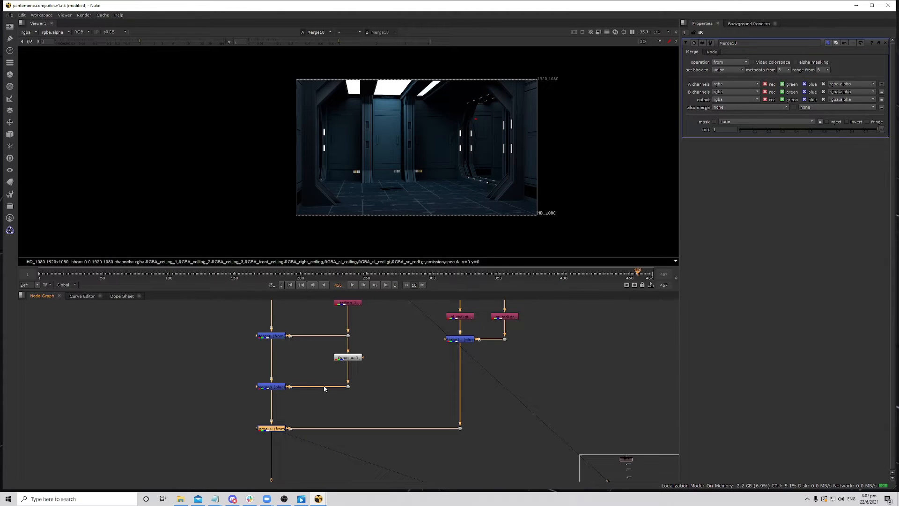
# - Add a Grade node below the red light corner dot and align it with the dot
pyautogui.moveTo(225, 408); pyautogui.dragTo(322, 454)
pyautogui.moveTo(451, 468); pyautogui.dragTo(426, 430, button='middle')
pyautogui.click(426, 430)
pyautogui.press('g')
pyautogui.moveTo(427, 428); pyautogui.dragTo(436, 391)
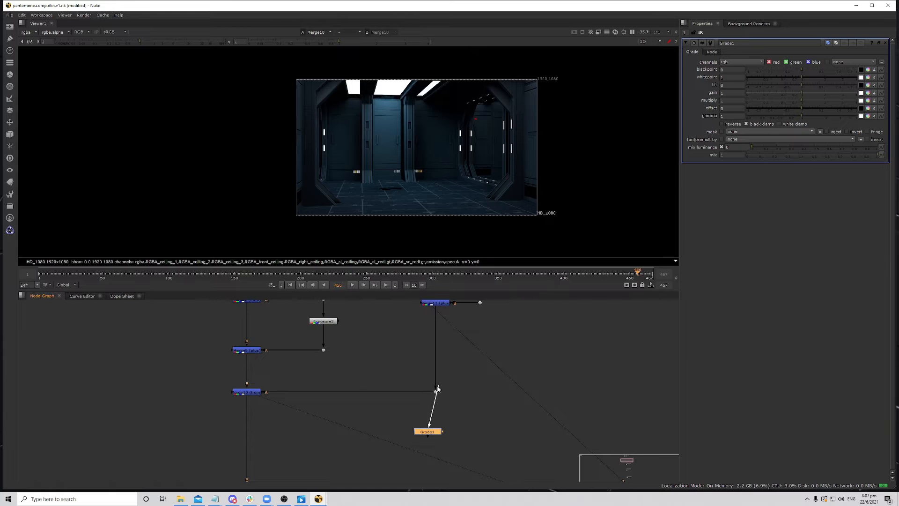
pyautogui.moveTo(431, 435); pyautogui.dragTo(439, 435)
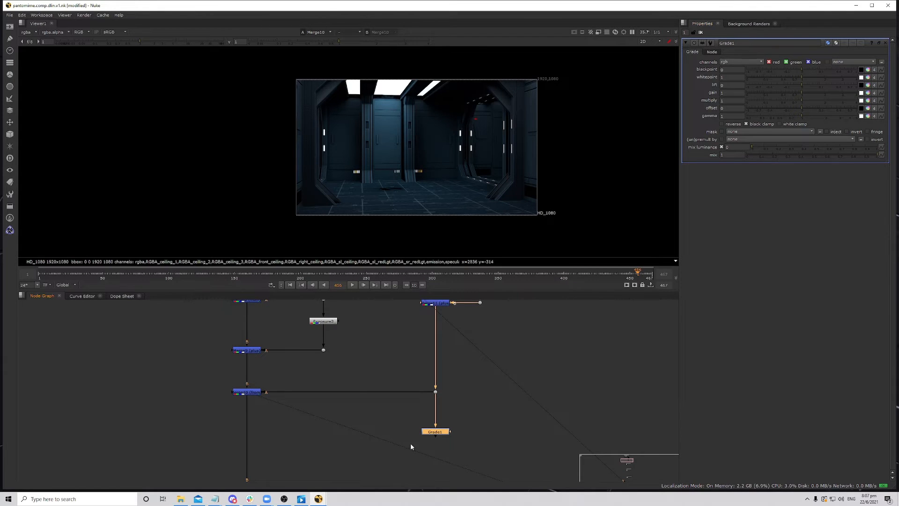
# - Insert a Merge on the main pipe below Merge10, with input A coming from Grade1 through a corner dot
pyautogui.moveTo(410, 446); pyautogui.dragTo(412, 413, button='middle')
pyautogui.click(294, 442)
pyautogui.press('m')
pyautogui.moveTo(291, 443); pyautogui.dragTo(437, 399)
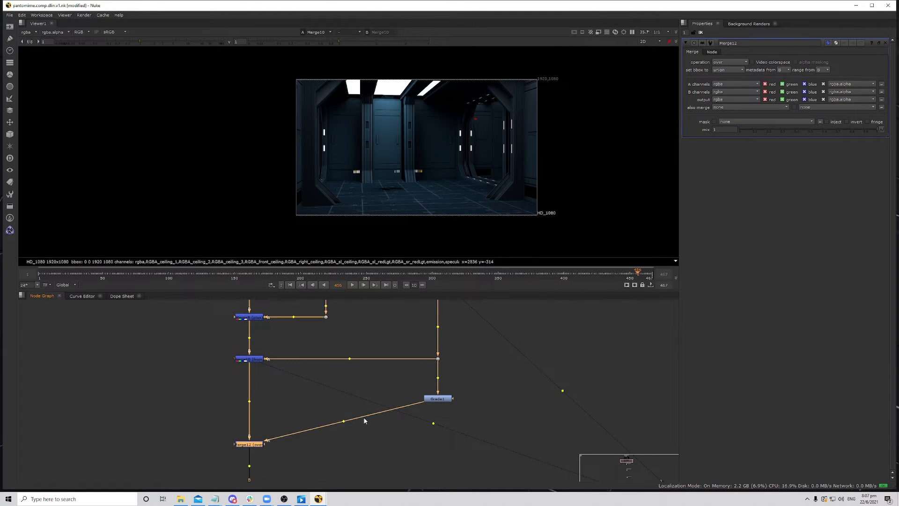
pyautogui.keyDown('ctrl'); pyautogui.moveTo(363, 416); pyautogui.dragTo(437, 444); pyautogui.keyUp('ctrl')
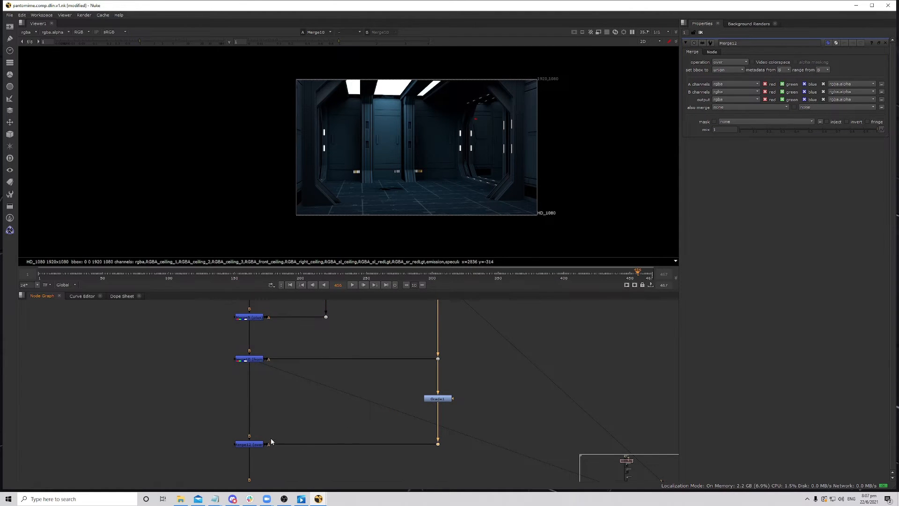
# - Set Merge12's operation to plus and view its output
pyautogui.click(252, 445)
pyautogui.click(730, 62)
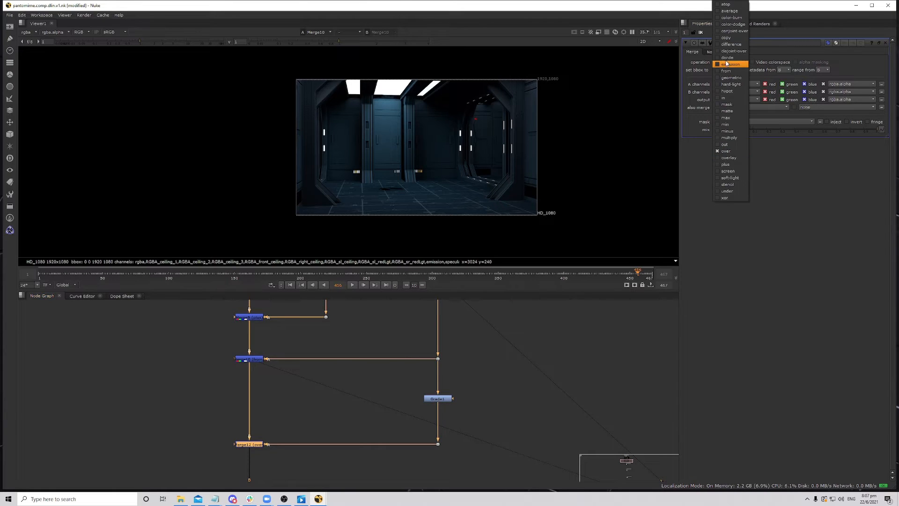
pyautogui.click(728, 164)
pyautogui.press('1')
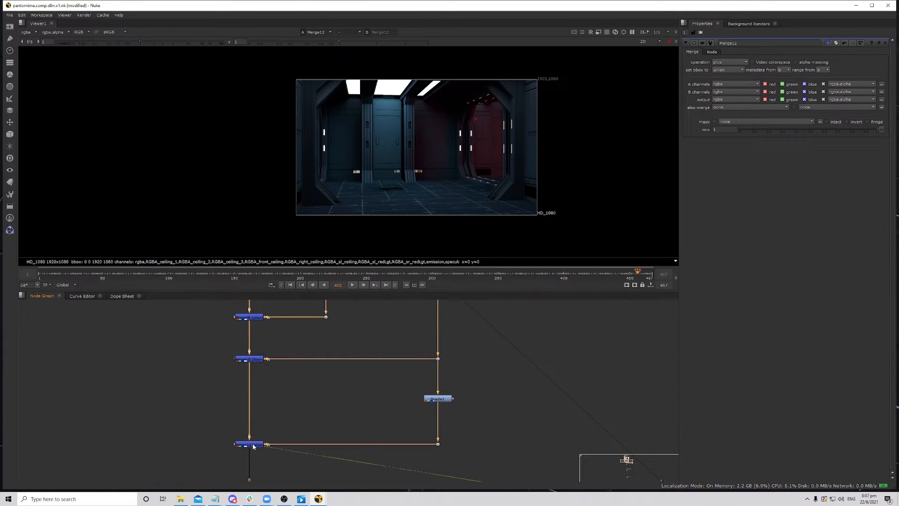
# - Try different multiply values on Grade1 to dim and brighten the SET's red light
pyautogui.click(438, 398)
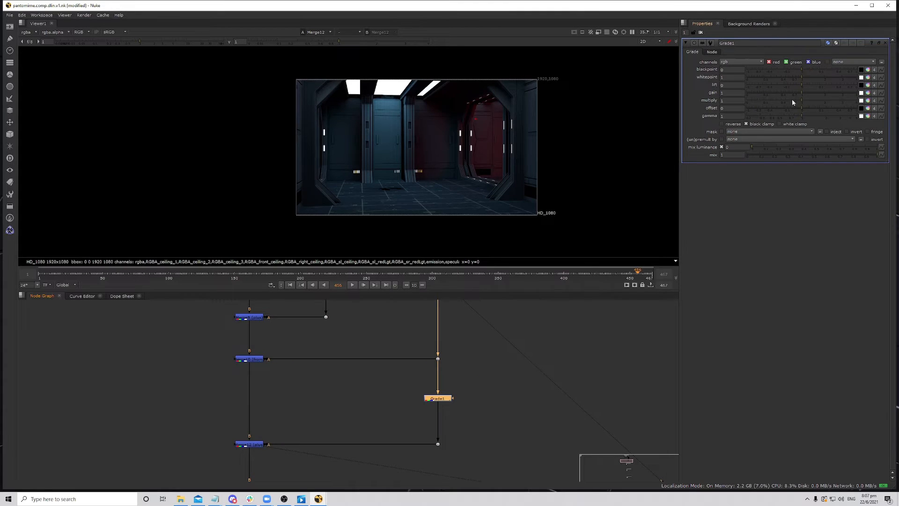
pyautogui.moveTo(792, 101)
pyautogui.mouseDown()
pyautogui.moveTo(760, 102)
pyautogui.moveTo(777, 102)
pyautogui.mouseUp()
pyautogui.moveTo(816, 101)
pyautogui.mouseDown()
pyautogui.moveTo(765, 100)
pyautogui.moveTo(813, 103)
pyautogui.moveTo(784, 108)
pyautogui.moveTo(802, 103)
pyautogui.mouseUp()
# - Select the SET's red light nodes, Grade1, and the from and plus Merges for copying
pyautogui.scroll(-5, 468, 363)
pyautogui.scroll(5, 470, 364)
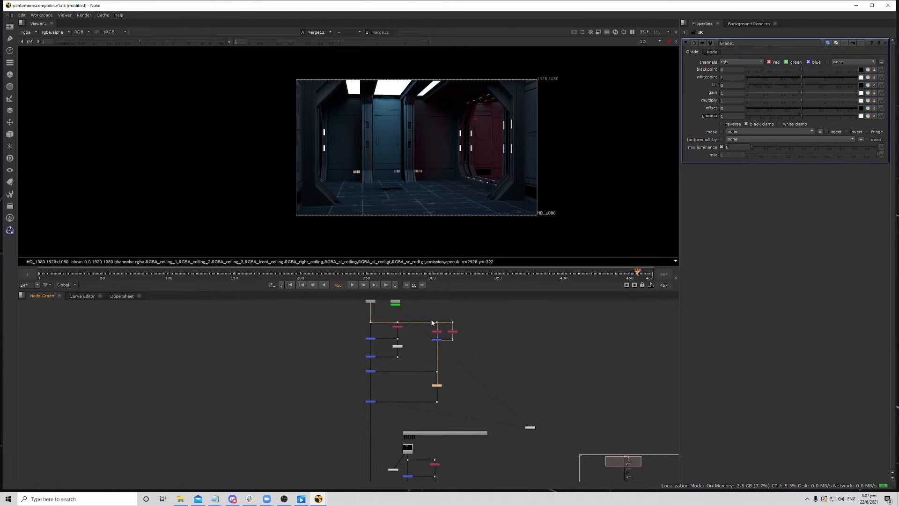
pyautogui.moveTo(423, 313); pyautogui.dragTo(477, 411)
pyautogui.moveTo(349, 367); pyautogui.dragTo(414, 411)
# - Spread the BOB, EGG and VOLUME node groups farther down the main pipe, leaving room below BOB for another relight branch
pyautogui.scroll(-3, 453, 397)
pyautogui.moveTo(456, 381); pyautogui.dragTo(455, 324, button='middle')
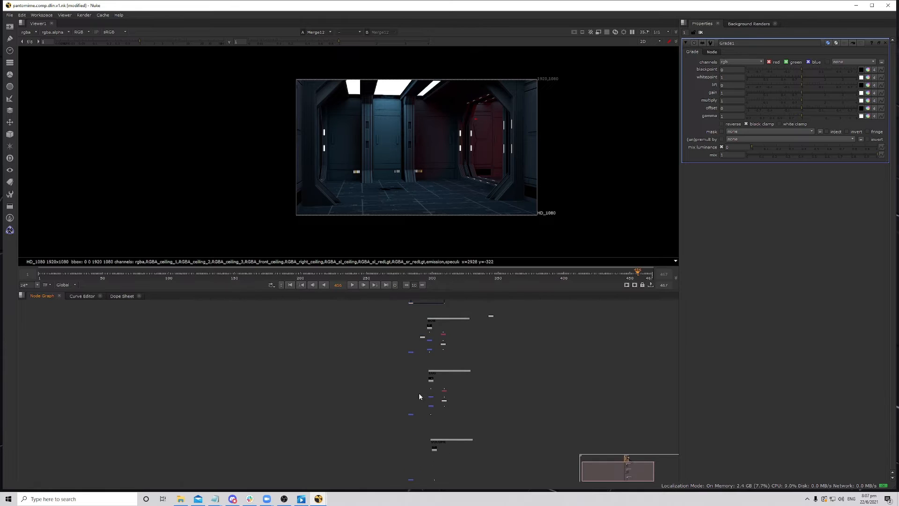
pyautogui.moveTo(384, 358); pyautogui.dragTo(495, 477)
pyautogui.moveTo(508, 467); pyautogui.dragTo(500, 394, button='middle')
pyautogui.press('space')
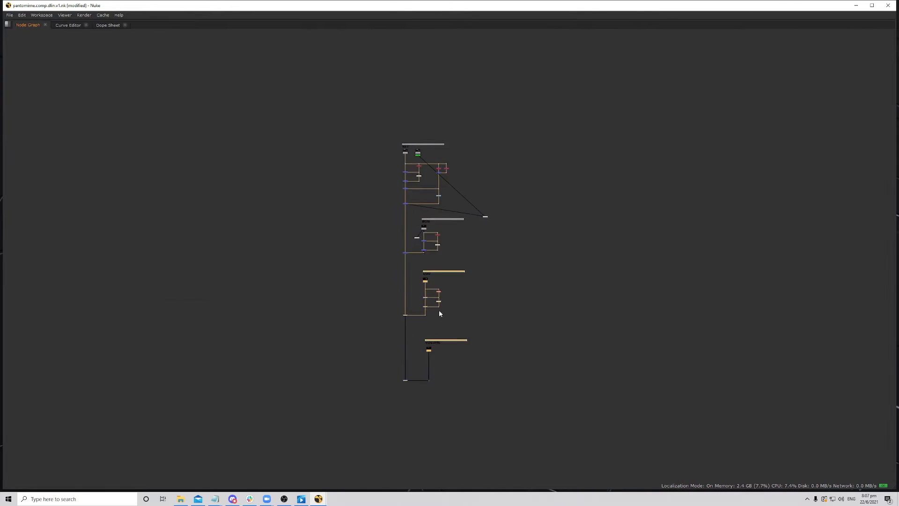
pyautogui.moveTo(381, 189); pyautogui.dragTo(482, 387)
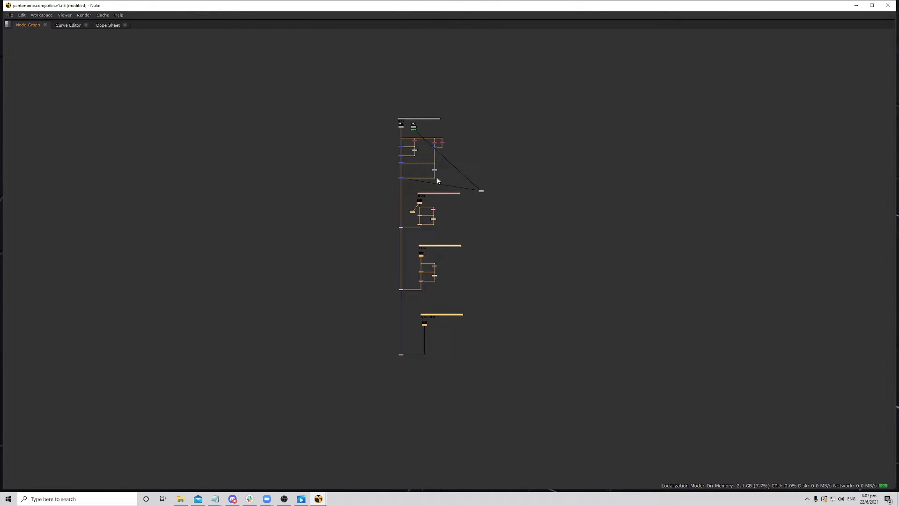
pyautogui.scroll(3, 419, 203)
pyautogui.moveTo(422, 201); pyautogui.dragTo(423, 333)
pyautogui.moveTo(361, 261); pyautogui.dragTo(509, 368)
pyautogui.moveTo(424, 333); pyautogui.dragTo(433, 225)
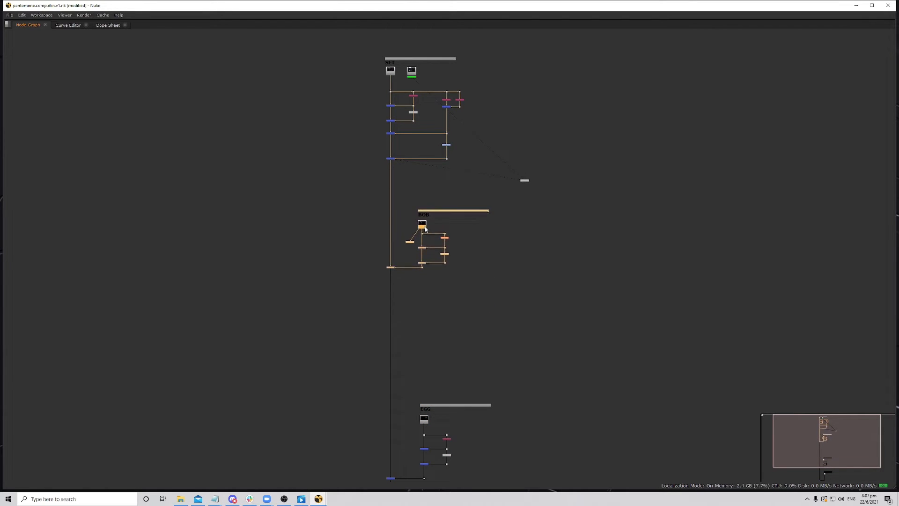
# - Paste the red light relight nodes beside BOB and connect their top dot to the dot above BOB's ceiling shuffle
pyautogui.click(496, 257)
pyautogui.scroll(5, 483, 296)
pyautogui.hotkey('ctrl', 'v')
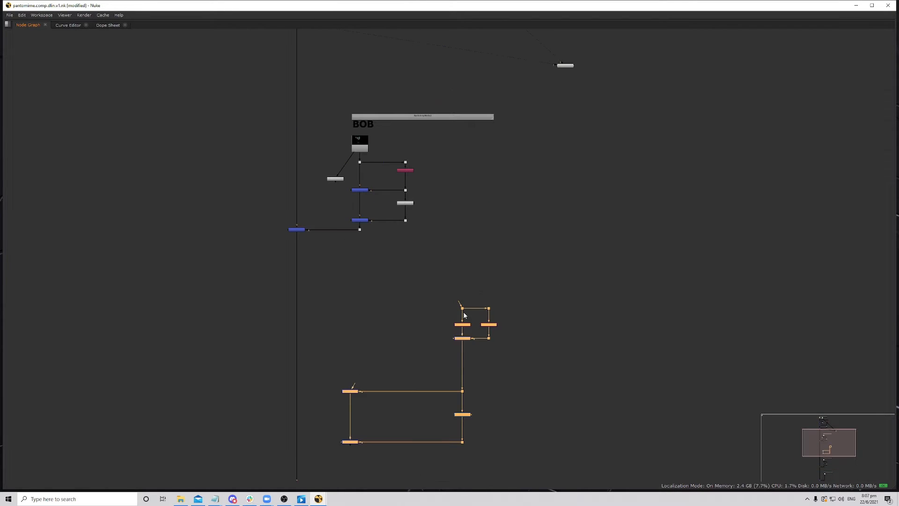
pyautogui.moveTo(466, 324); pyautogui.dragTo(475, 255)
pyautogui.scroll(5, 473, 253)
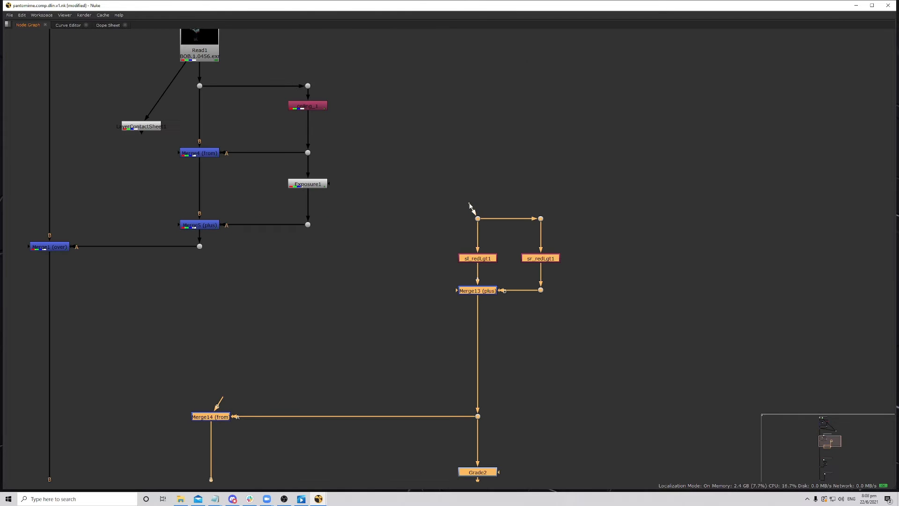
pyautogui.moveTo(470, 210); pyautogui.dragTo(308, 86)
pyautogui.moveTo(481, 260); pyautogui.dragTo(461, 127)
pyautogui.click(315, 233)
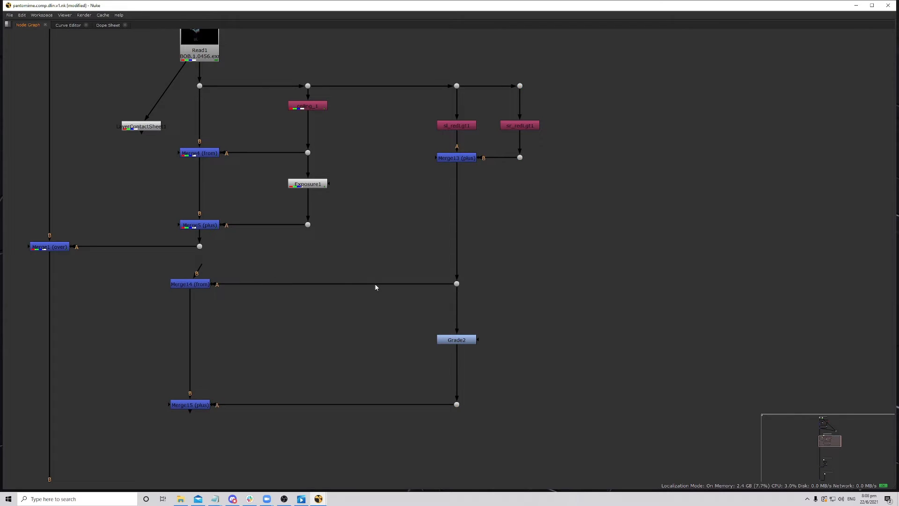
# - Splice Merge14 (from) and Merge15 (plus) into BOB's pipe ahead of Merge1 (over), aligning the Merges
pyautogui.moveTo(236, 287); pyautogui.dragTo(276, 278, button='middle')
pyautogui.moveTo(241, 258); pyautogui.dragTo(240, 237)
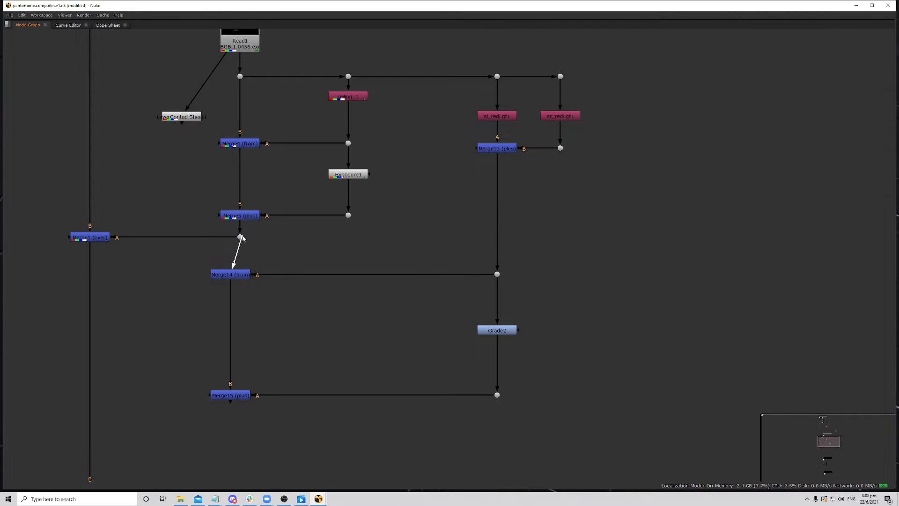
pyautogui.moveTo(189, 259); pyautogui.dragTo(291, 426)
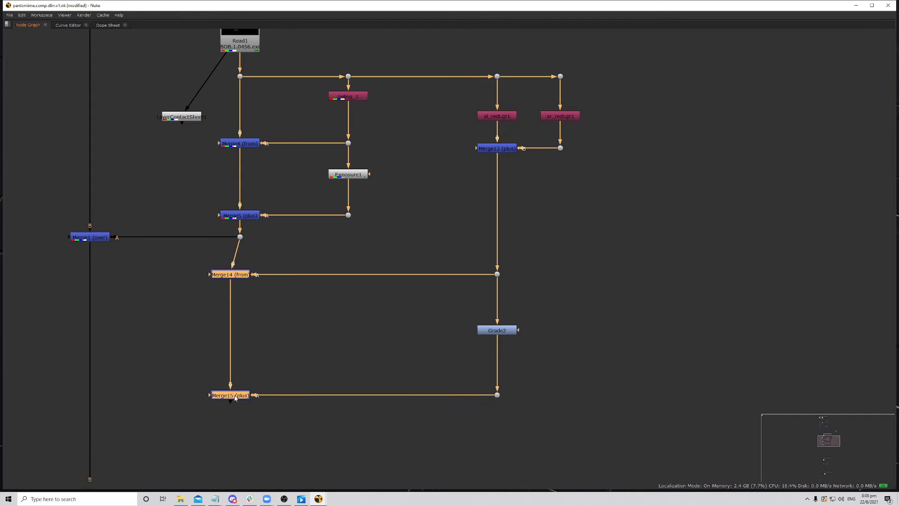
pyautogui.moveTo(232, 398); pyautogui.dragTo(242, 399)
pyautogui.moveTo(232, 236); pyautogui.dragTo(232, 394)
pyautogui.moveTo(93, 240); pyautogui.dragTo(94, 396)
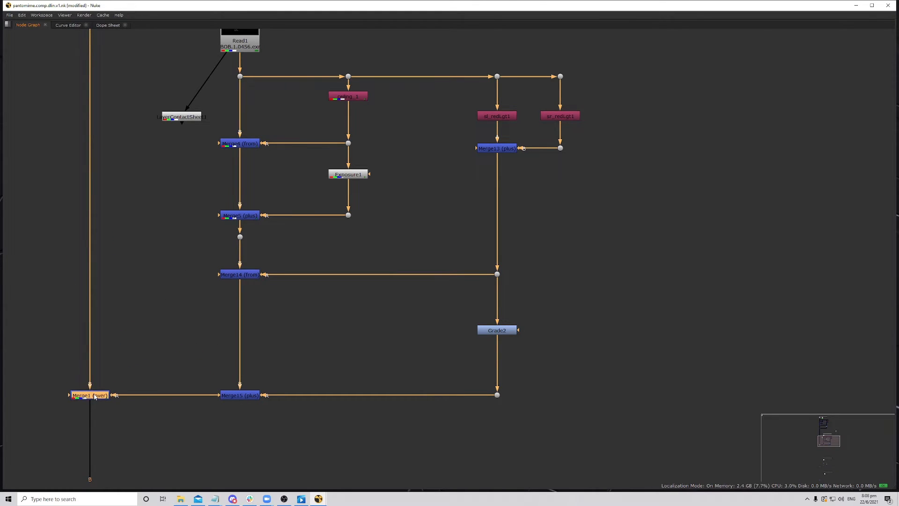
# - View Merge1's output and toggle Merge15 to compare BOB with and without the added red light
pyautogui.press('1')
pyautogui.press('space')
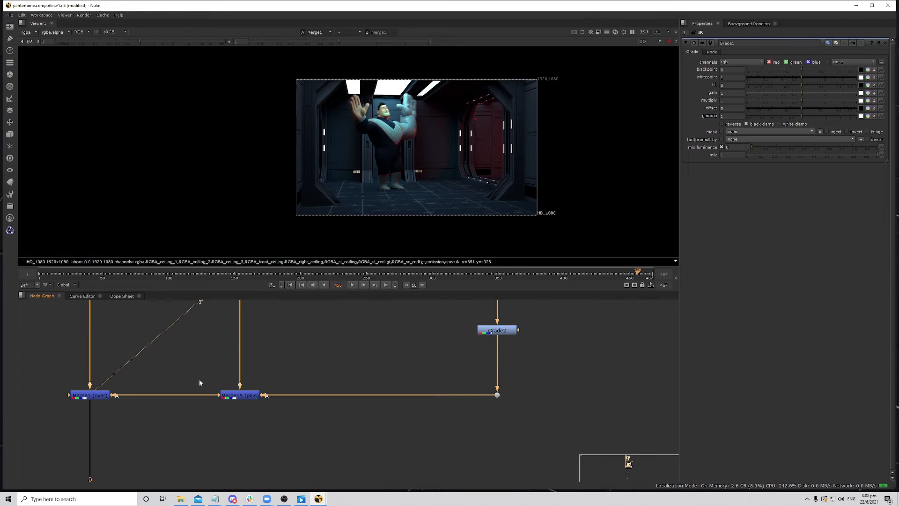
pyautogui.click(89, 395)
pyautogui.click(238, 395)
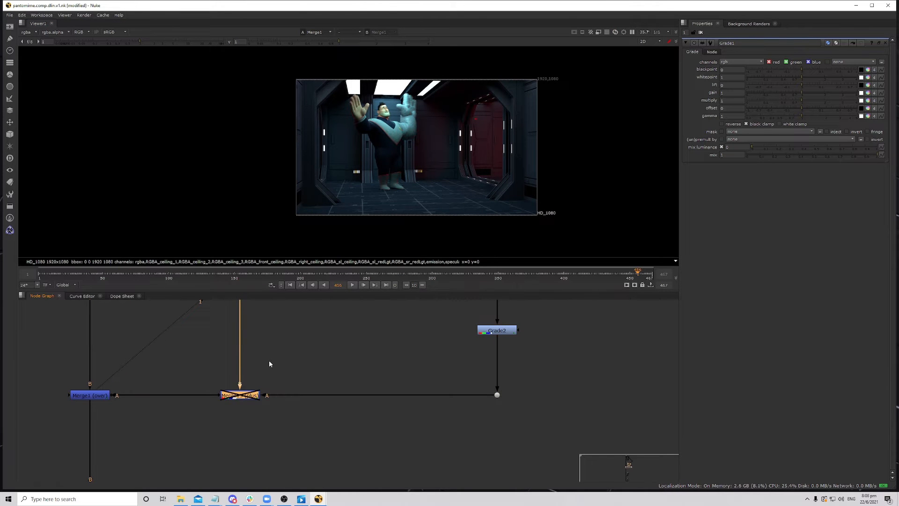
pyautogui.scroll(-10, 408, 337)
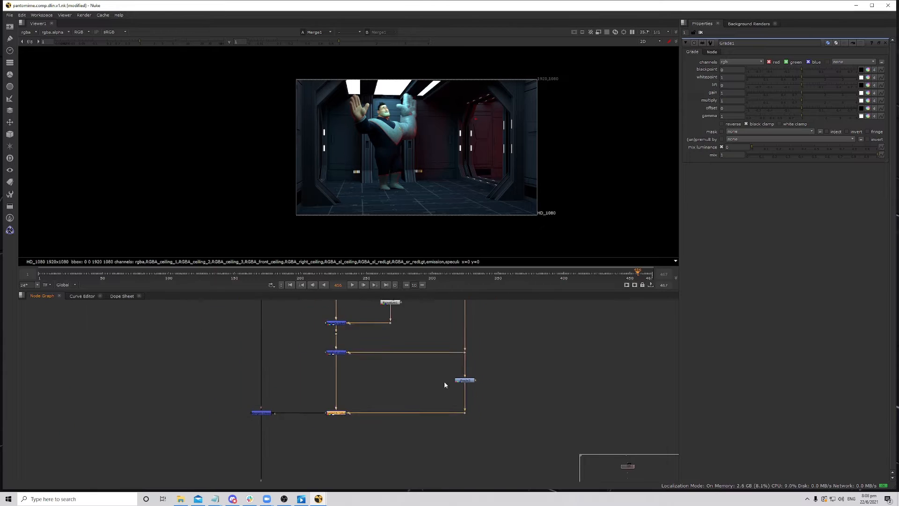
pyautogui.scroll(-3, 433, 396)
pyautogui.moveTo(428, 388); pyautogui.dragTo(418, 343, button='middle')
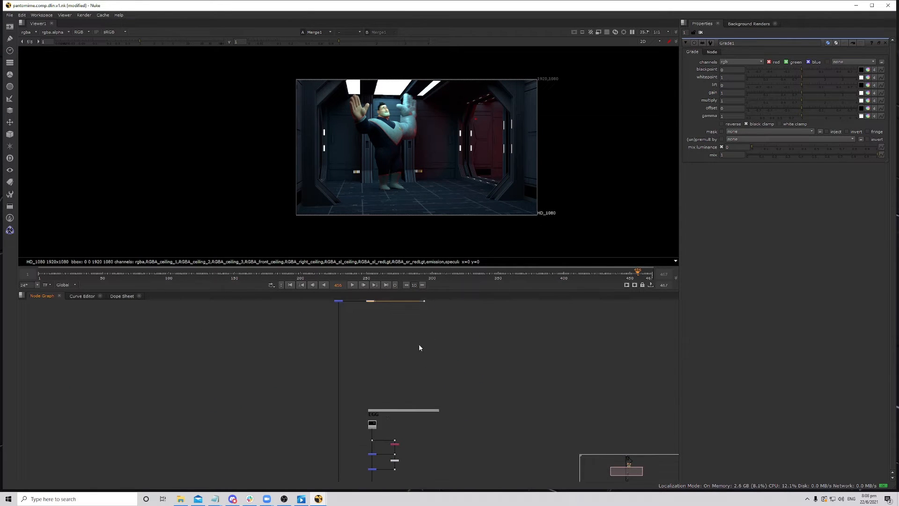
# - Select the EGG node group with its backdrop and Merge, and move it up along the main pipe, leaving room below
pyautogui.press('space')
pyautogui.scroll(2, 347, 286)
pyautogui.moveTo(267, 248); pyautogui.dragTo(479, 365)
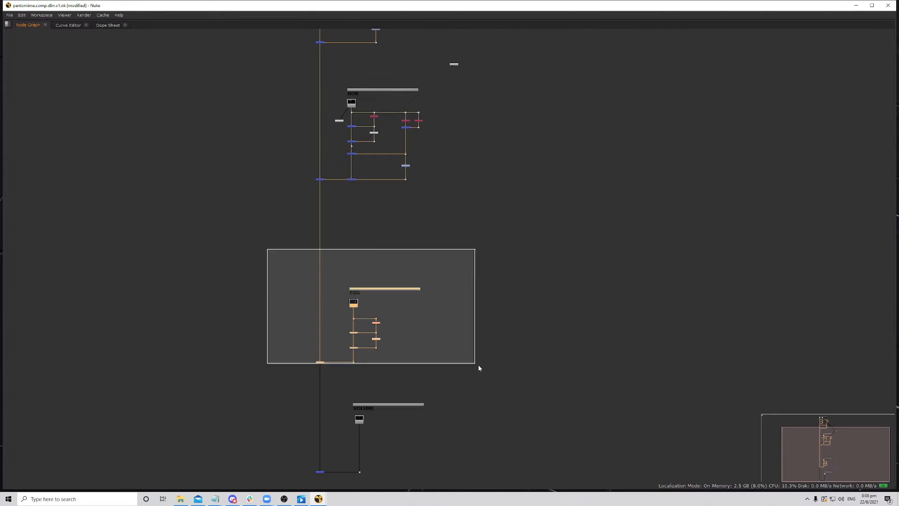
pyautogui.scroll(2, 358, 271)
pyautogui.moveTo(359, 272); pyautogui.dragTo(360, 215)
# - Paste the red light relight nodes beside EGG, connect their top dot to the dot above EGG's ceiling shuffle and align the branch
pyautogui.click(473, 333)
pyautogui.hotkey('ctrl', 'v')
pyautogui.scroll(2, 491, 344)
pyautogui.scroll(2, 491, 345)
pyautogui.moveTo(487, 349); pyautogui.dragTo(320, 172)
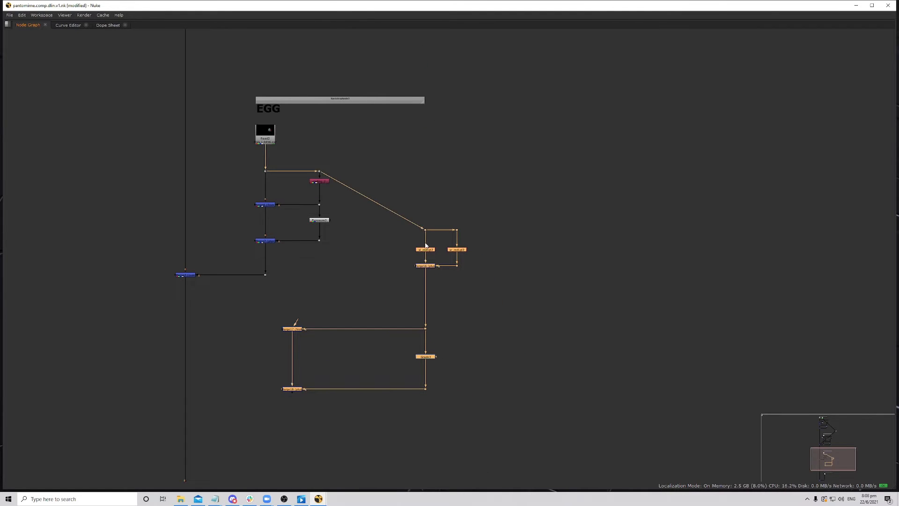
pyautogui.moveTo(427, 253); pyautogui.dragTo(424, 194)
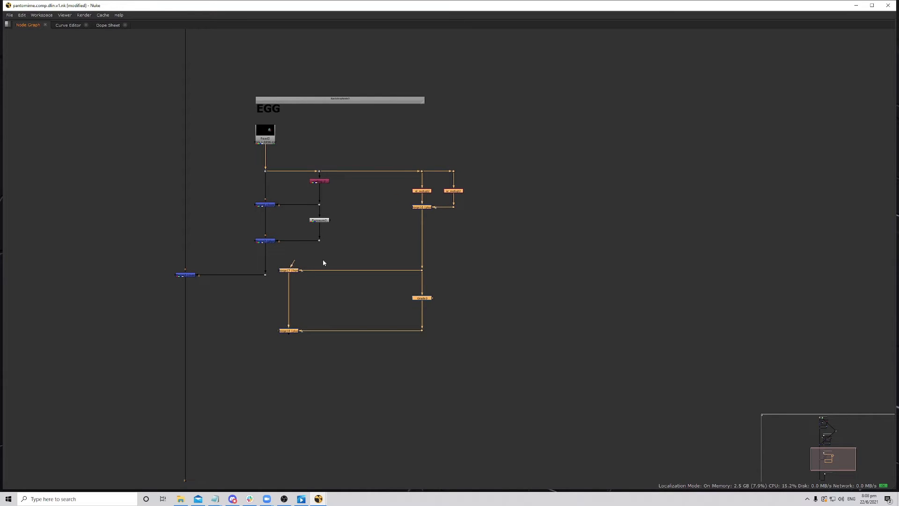
# - Splice the pasted from and plus Merges into EGG's pipe, moving the main-pipe Merge and corner dot down below them
pyautogui.click(309, 260)
pyautogui.moveTo(291, 264); pyautogui.dragTo(292, 332)
pyautogui.moveTo(187, 263); pyautogui.dragTo(192, 353)
pyautogui.moveTo(253, 261); pyautogui.dragTo(276, 332)
pyautogui.keyDown('shift'); pyautogui.click(301, 331); pyautogui.keyUp('shift')
pyautogui.scroll(2, 286, 135)
# - View EGG's Read2 and step through its ceiling plus Merge, red light from Merge and red light plus Merge
pyautogui.click(263, 133)
pyautogui.press('1')
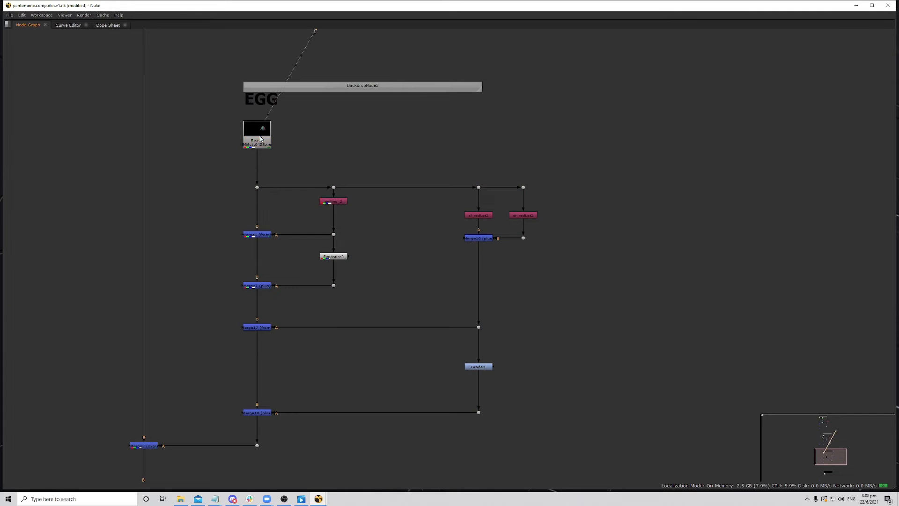
pyautogui.press('space')
pyautogui.moveTo(399, 380); pyautogui.dragTo(386, 402, button='middle')
pyautogui.scroll(-3, 386, 403)
pyautogui.scroll(2, 323, 363)
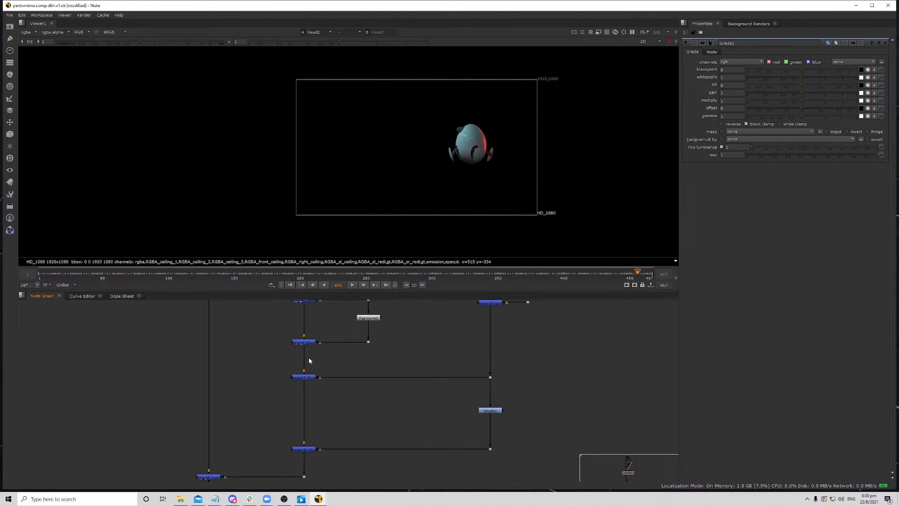
pyautogui.click(302, 342)
pyautogui.press('1')
pyautogui.moveTo(336, 389); pyautogui.dragTo(322, 354, button='middle')
pyautogui.click(299, 390)
pyautogui.press('1')
pyautogui.click(300, 418)
pyautogui.press('1')
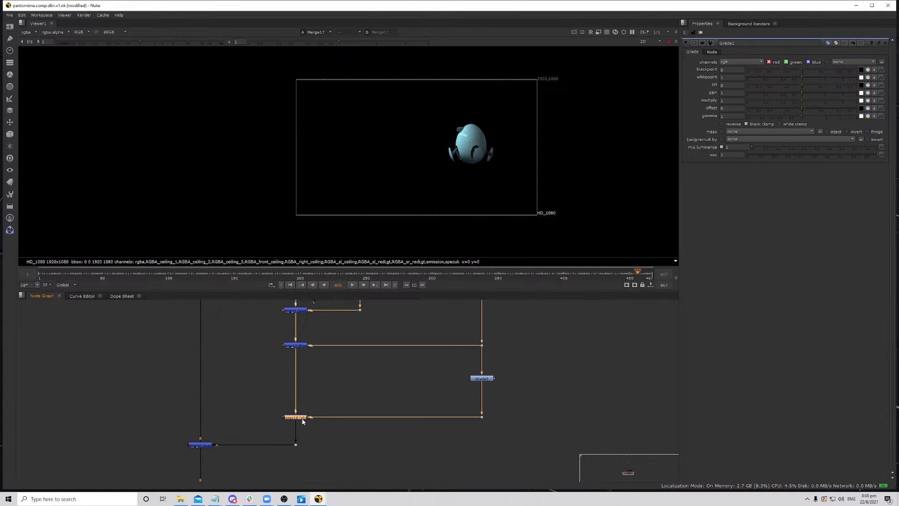
# - View the composite at Merge2 and at VOLUME's Merge3, and save the script
pyautogui.moveTo(313, 407); pyautogui.dragTo(353, 366, button='middle')
pyautogui.click(245, 405)
pyautogui.press('1')
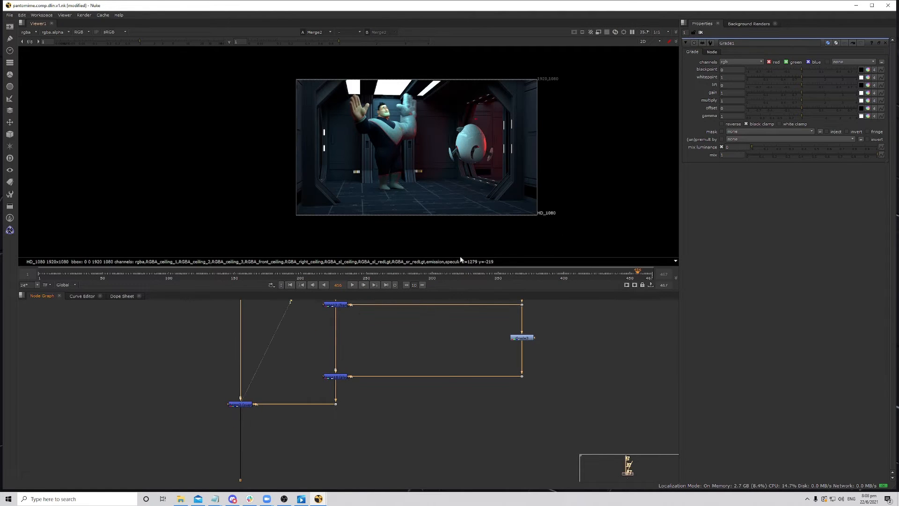
pyautogui.scroll(-2, 475, 436)
pyautogui.moveTo(481, 444); pyautogui.dragTo(436, 369, button='middle')
pyautogui.scroll(-5, 462, 406)
pyautogui.moveTo(403, 470); pyautogui.dragTo(397, 400, button='middle')
pyautogui.scroll(1, 398, 400)
pyautogui.scroll(1, 398, 401)
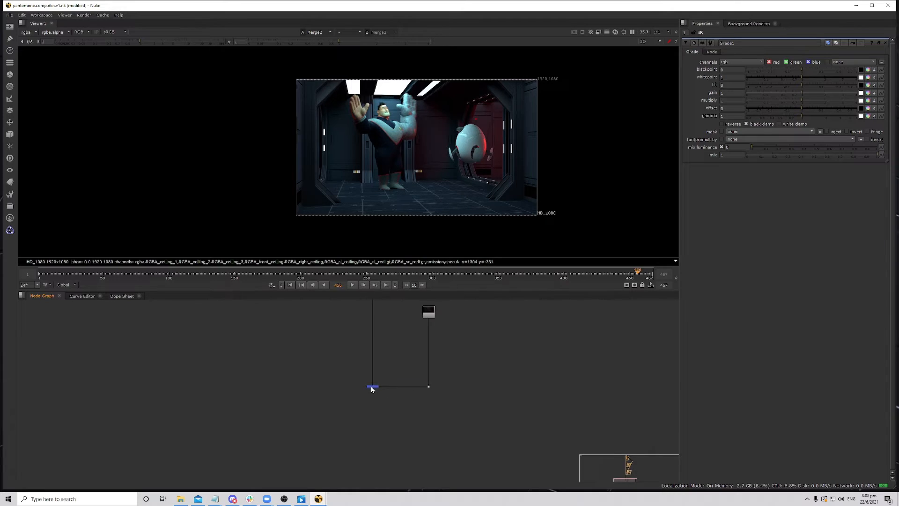
pyautogui.click(374, 388)
pyautogui.press('1')
pyautogui.moveTo(428, 363); pyautogui.dragTo(452, 401, button='middle')
pyautogui.hotkey('ctrl', 's')
# - Review the SET, BOB and EGG node groups with their red light relight branches in the node graph
pyautogui.click(460, 376)
pyautogui.scroll(-3, 452, 401)
pyautogui.scroll(-7, 453, 402)
pyautogui.scroll(6, 439, 375)
pyautogui.moveTo(463, 355); pyautogui.dragTo(437, 400, button='middle')
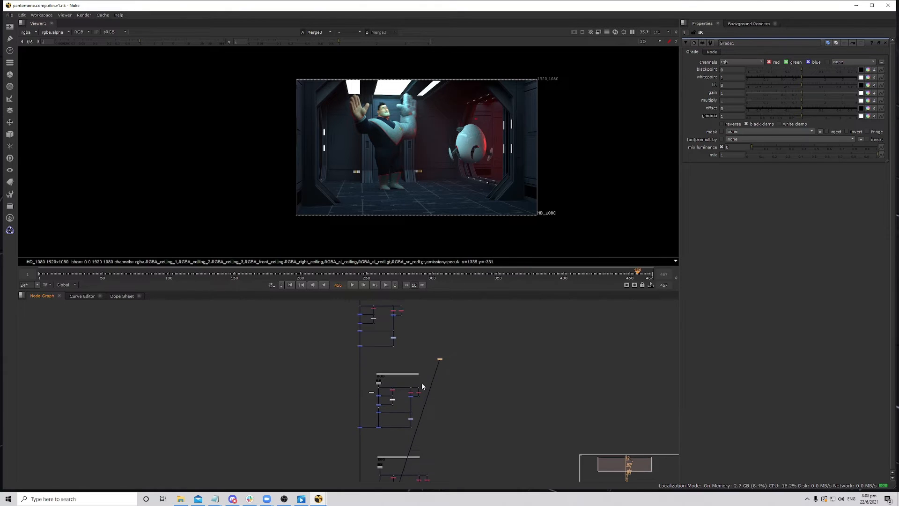
pyautogui.scroll(3, 415, 395)
pyautogui.scroll(-3, 421, 428)
pyautogui.moveTo(434, 418); pyautogui.dragTo(424, 367, button='middle')
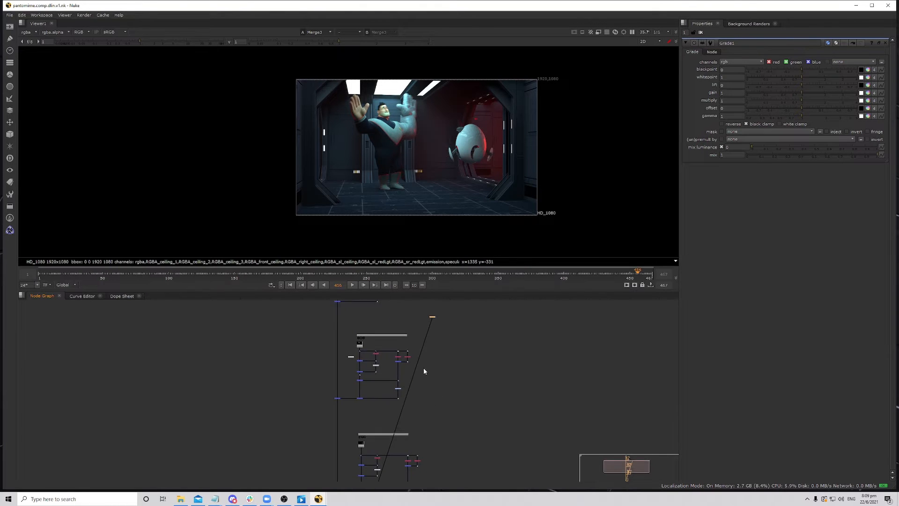
pyautogui.press('space')
pyautogui.scroll(4, 396, 289)
pyautogui.click(359, 297)
pyautogui.moveTo(429, 478); pyautogui.dragTo(438, 422, button='middle')
pyautogui.click(403, 346)
pyautogui.press('space')
# - Try a lower multiply on EGG's red light Grade and undo it
pyautogui.click(408, 422)
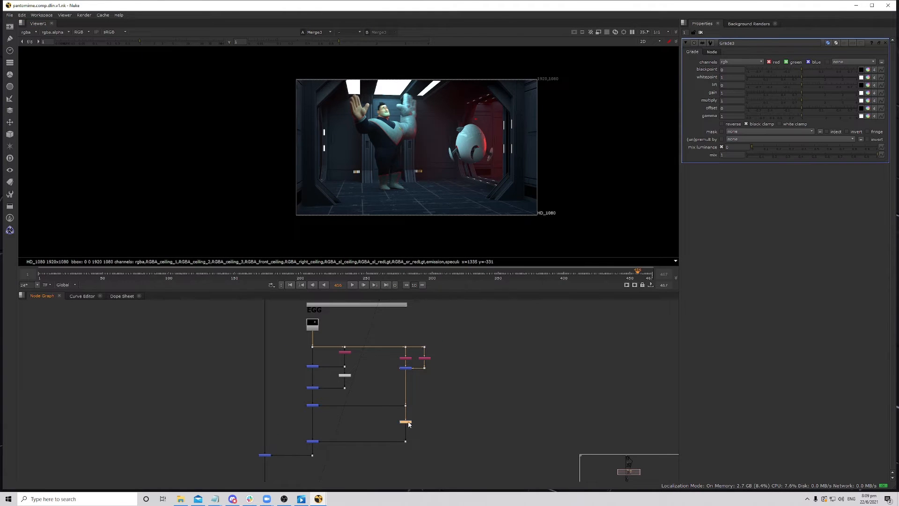
pyautogui.moveTo(800, 101); pyautogui.dragTo(765, 102)
pyautogui.hotkey('ctrl', 'z')
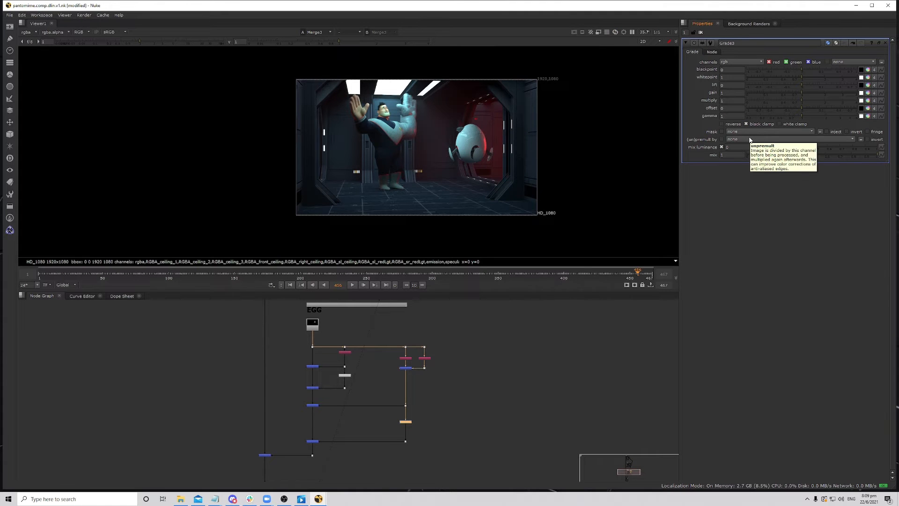
# - Try a lowered multiply with a keyframe on the SET's red light Grade1 and undo it
pyautogui.scroll(-6, 493, 346)
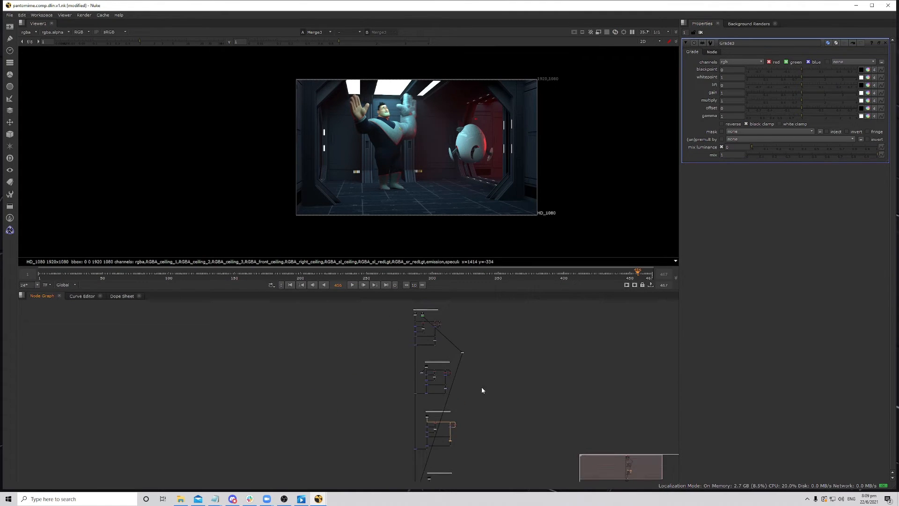
pyautogui.scroll(8, 431, 339)
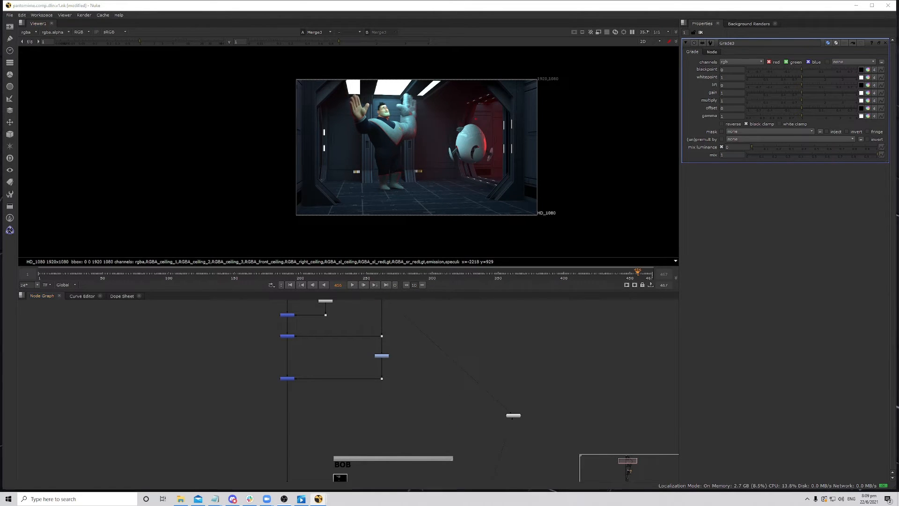
pyautogui.moveTo(423, 357)
pyautogui.mouseDown(button='middle')
pyautogui.moveTo(437, 364)
pyautogui.moveTo(433, 352)
pyautogui.mouseUp(button='middle')
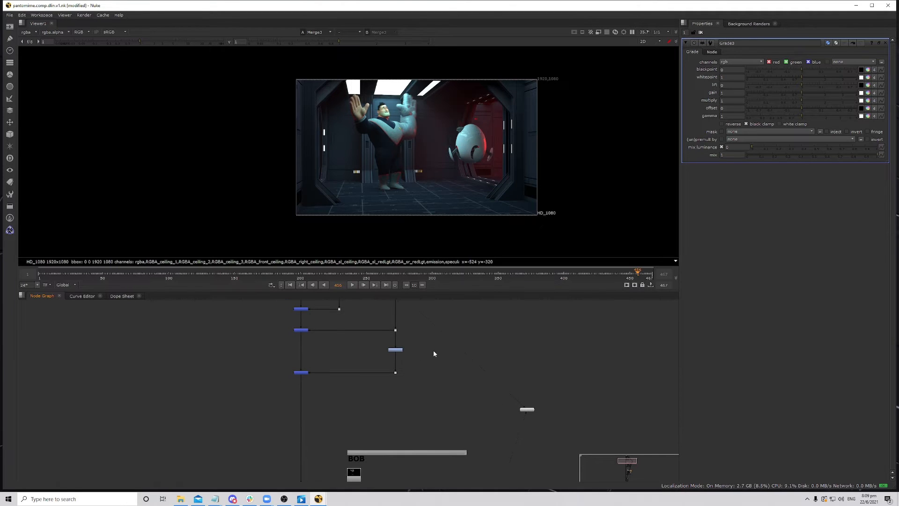
pyautogui.click(395, 349)
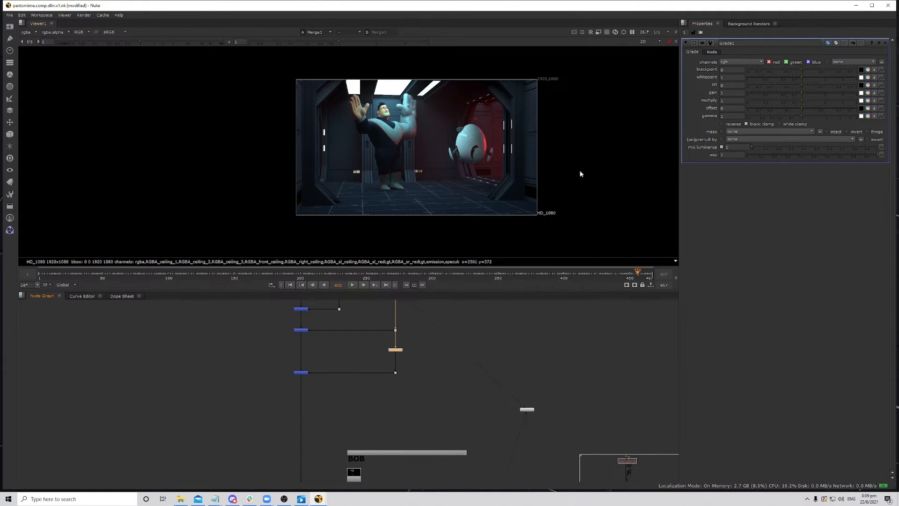
pyautogui.moveTo(801, 102); pyautogui.dragTo(792, 101)
pyautogui.rightClick(738, 99)
pyautogui.click(748, 102)
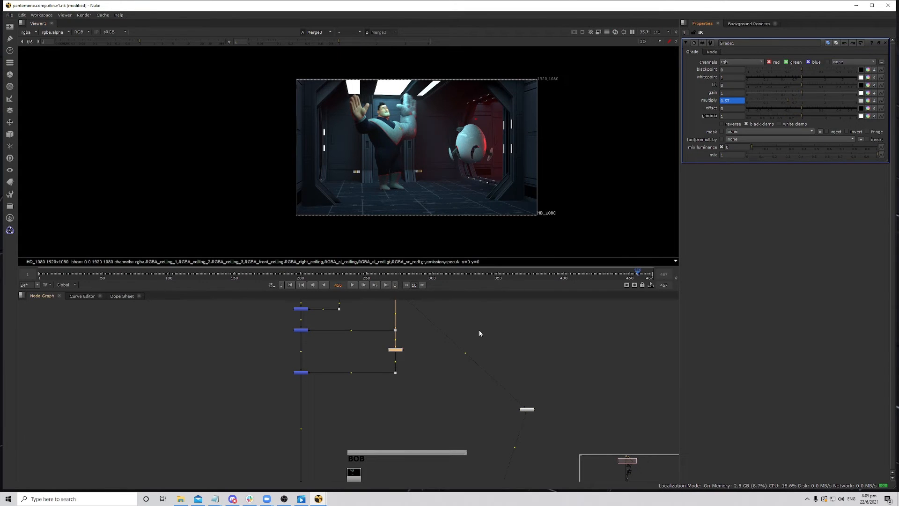
pyautogui.hotkey('ctrl', 'z')
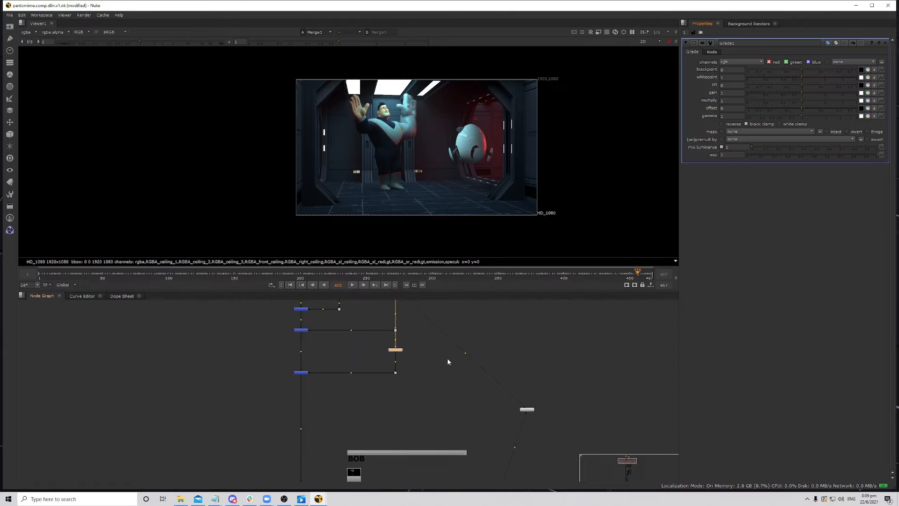
# - Drive Grade1's multiply with the expression random()
pyautogui.scroll(4, 445, 360)
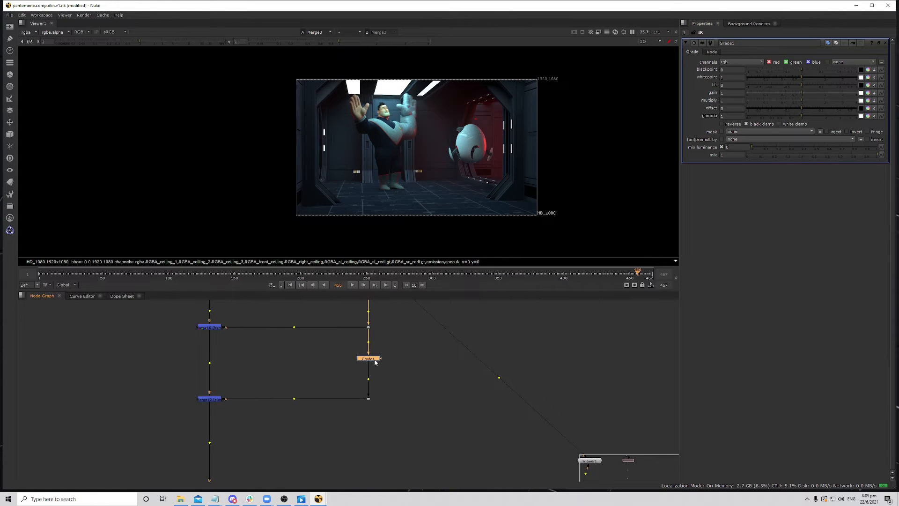
pyautogui.scroll(3, 385, 389)
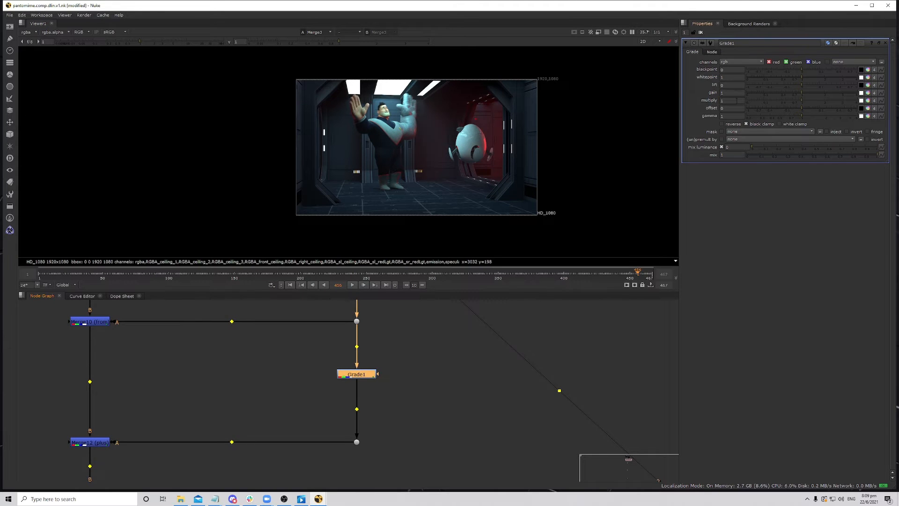
pyautogui.click(737, 101)
pyautogui.press('=')
pyautogui.write('random')
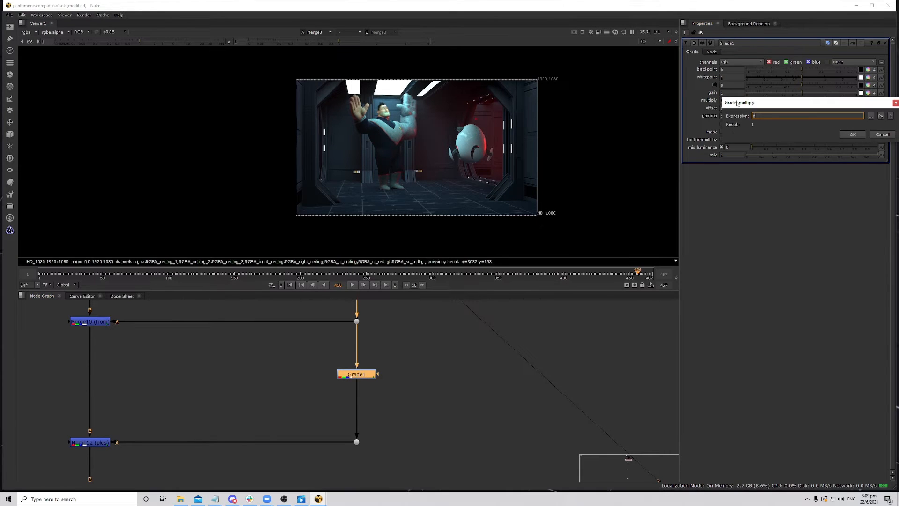
pyautogui.write('()')
pyautogui.press('Return')
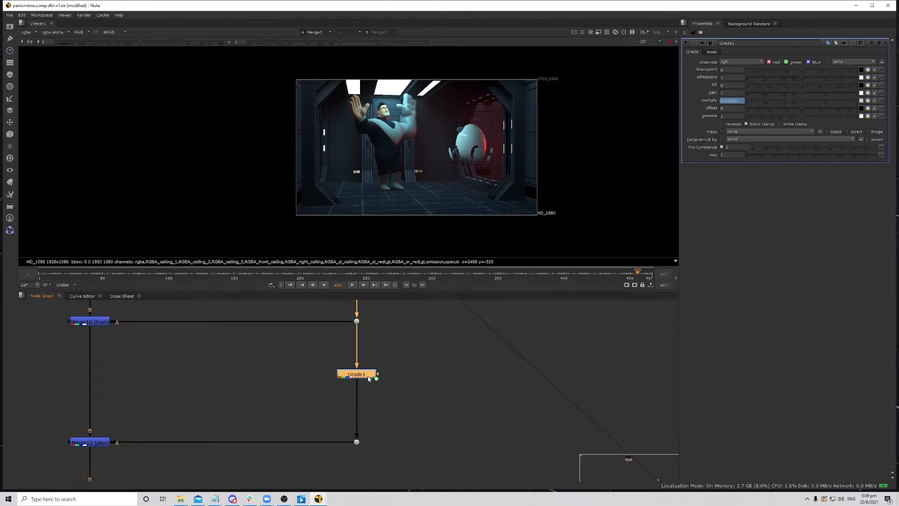
# - View Grade1's output, display its multiply curve and scrub the timeline to check the random flicker
pyautogui.press('1')
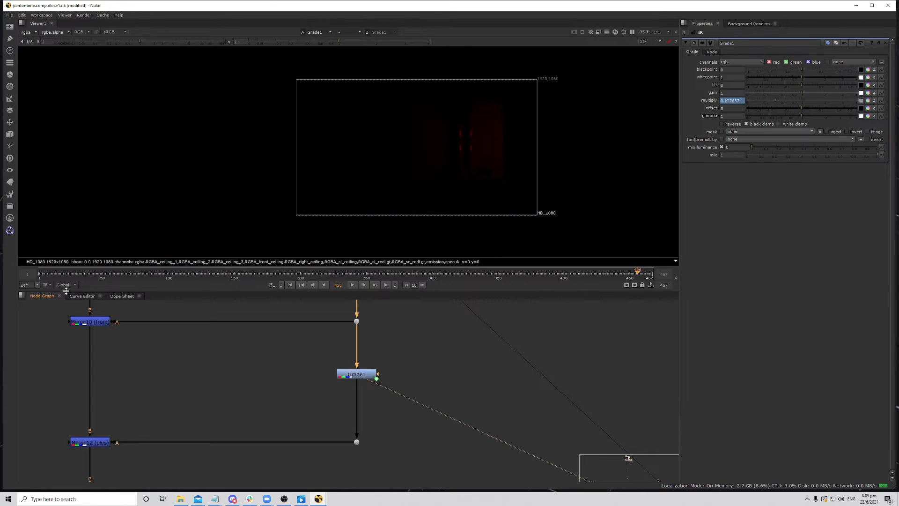
pyautogui.click(82, 296)
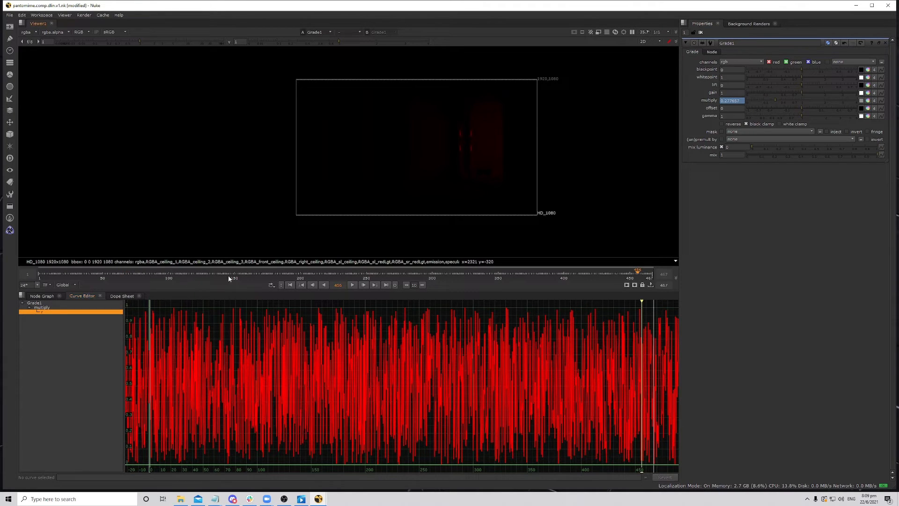
pyautogui.moveTo(234, 275); pyautogui.dragTo(383, 267)
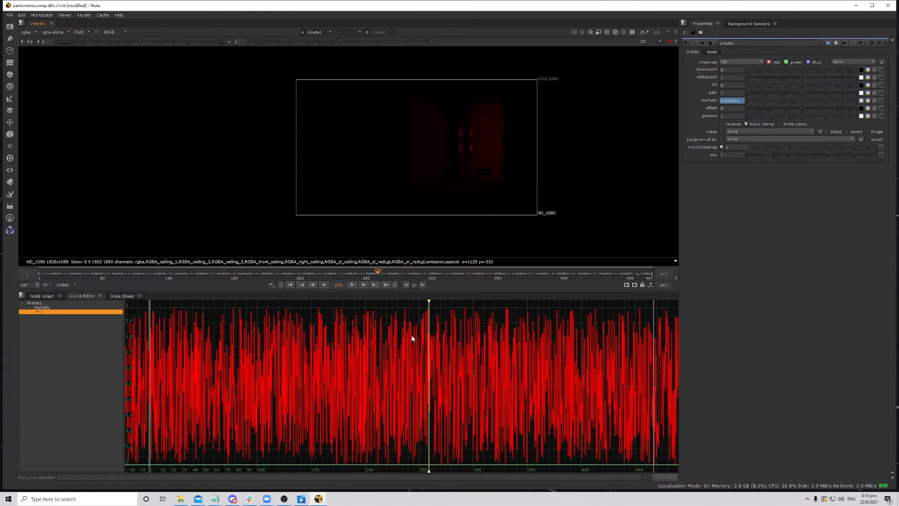
# - Replace Grade1's multiply expression with sin(frame)
pyautogui.click(42, 296)
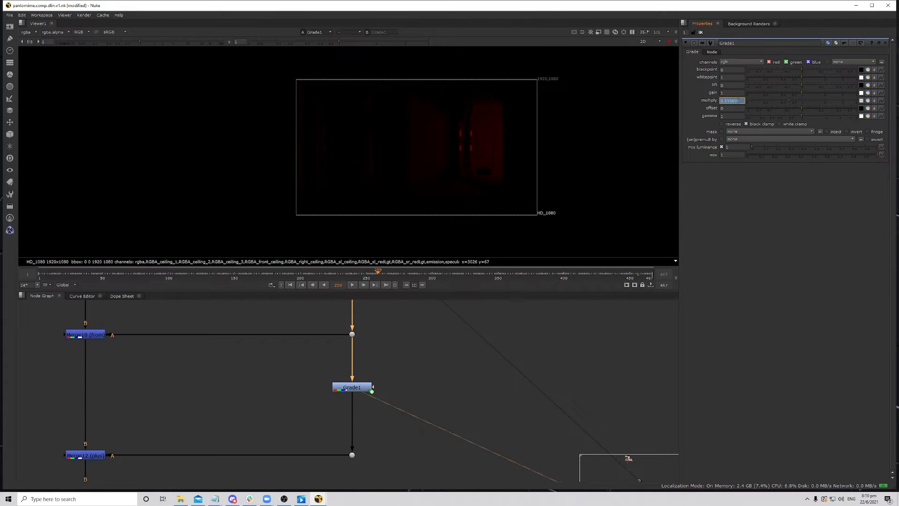
pyautogui.press('=')
pyautogui.press('BackSpace')
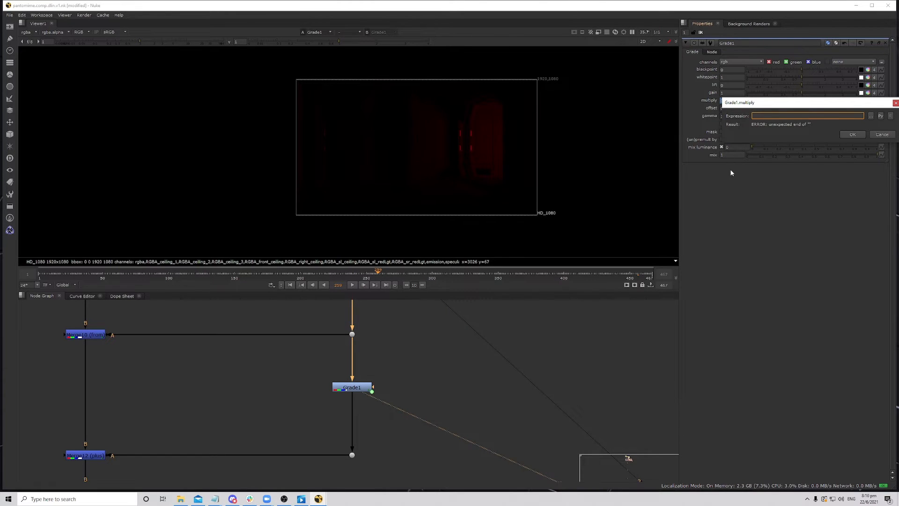
pyautogui.write('sin(frame)')
pyautogui.press('Return')
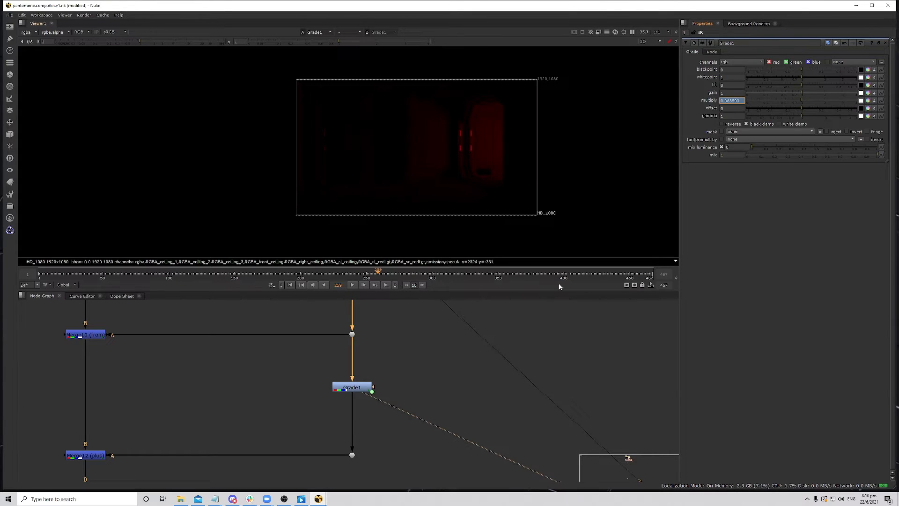
# - Examine the sine wave of Grade1's multiply curve and play the shot forward to check the pulsing red light
pyautogui.click(82, 296)
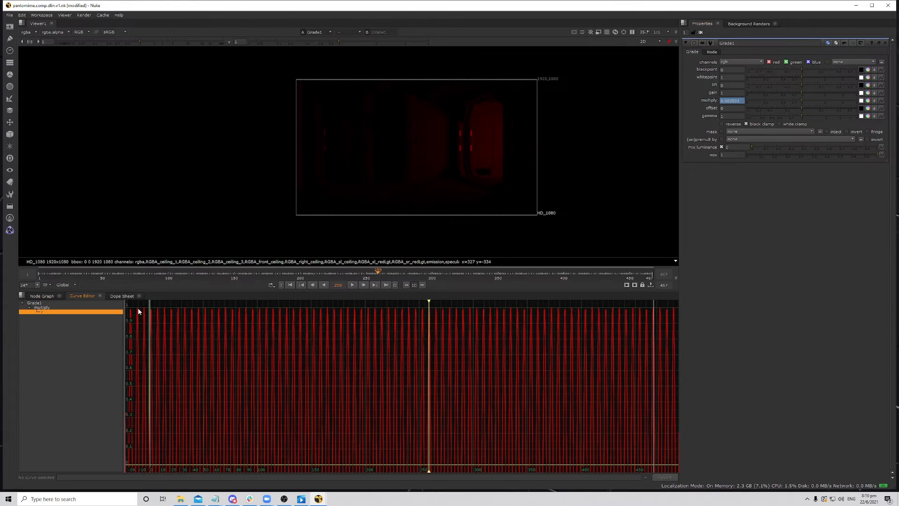
pyautogui.scroll(-2, 311, 433)
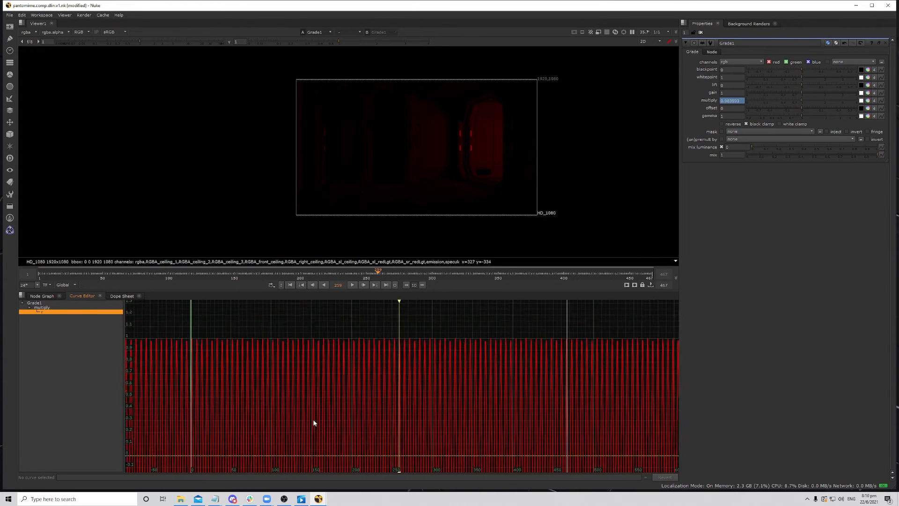
pyautogui.moveTo(240, 398); pyautogui.dragTo(414, 360, button='middle')
pyautogui.moveTo(211, 386); pyautogui.dragTo(409, 383, button='middle')
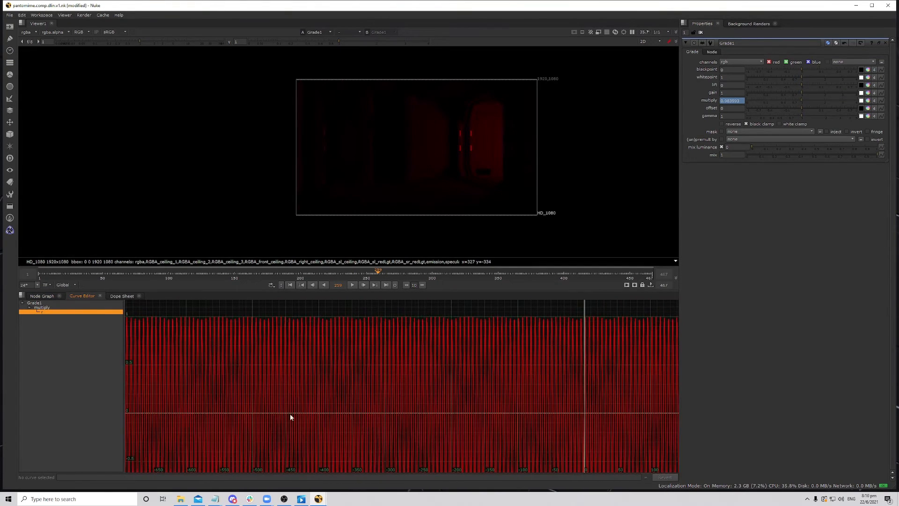
pyautogui.moveTo(290, 415); pyautogui.dragTo(455, 379, button='middle')
pyautogui.moveTo(267, 403); pyautogui.dragTo(422, 403, button='middle')
pyautogui.scroll(-2, 423, 401)
pyautogui.scroll(1, 248, 357)
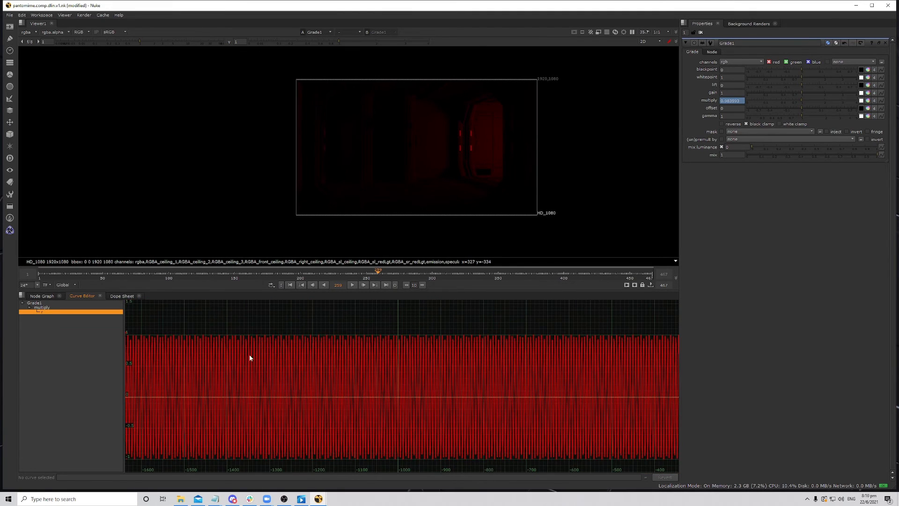
pyautogui.scroll(1, 235, 349)
pyautogui.moveTo(235, 349); pyautogui.dragTo(310, 344, button='middle')
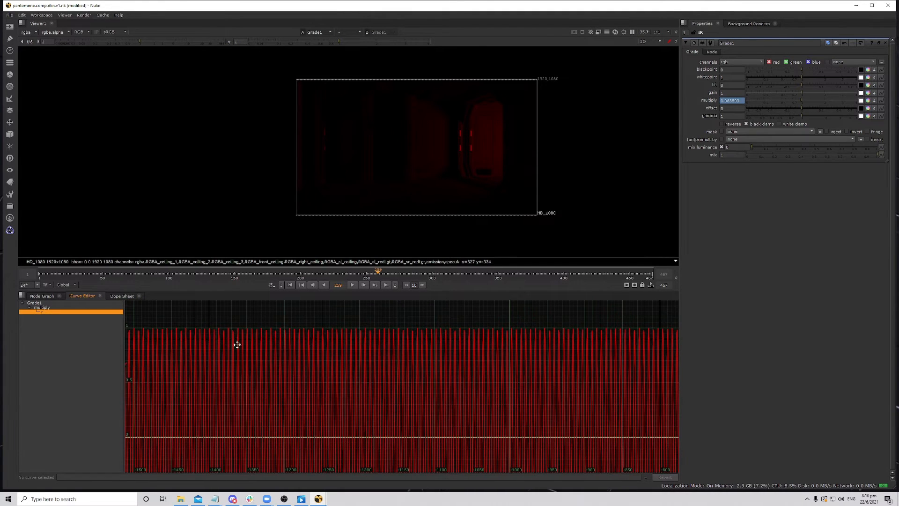
pyautogui.moveTo(236, 345); pyautogui.dragTo(264, 360, button='middle')
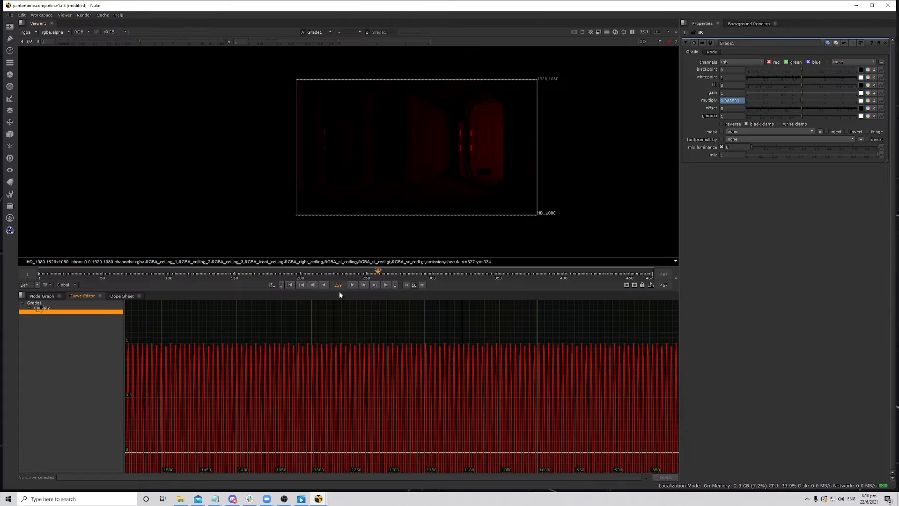
pyautogui.click(353, 285)
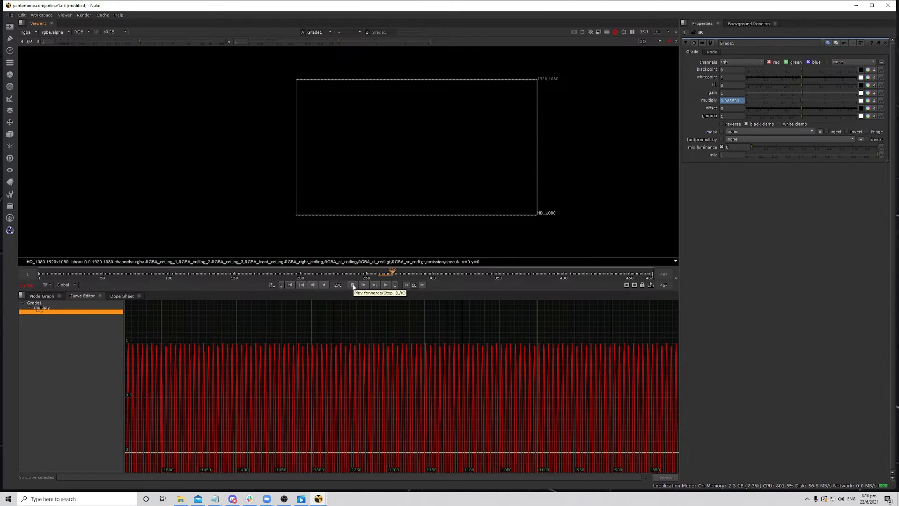
# - Play the shot briefly, stop it and change Grade1's multiply expression to sin(frame/2)
pyautogui.click(381, 276)
pyautogui.click(352, 284)
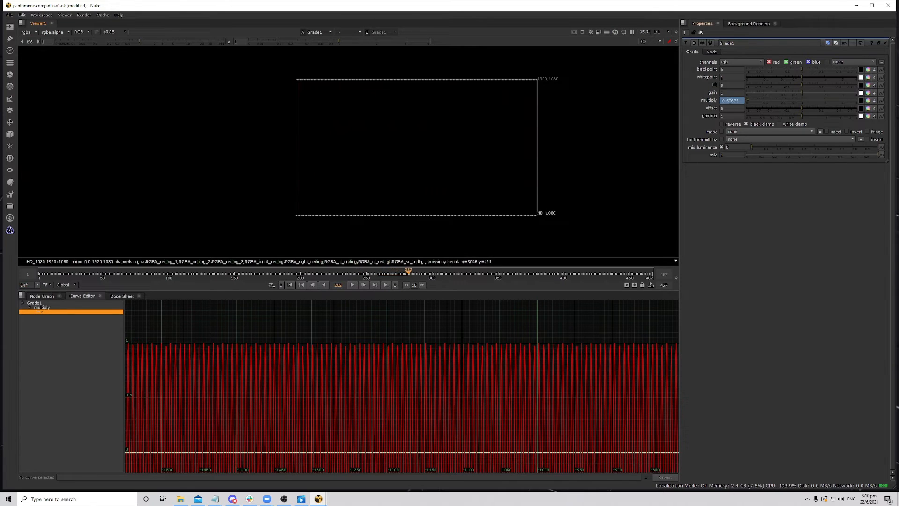
pyautogui.press('=')
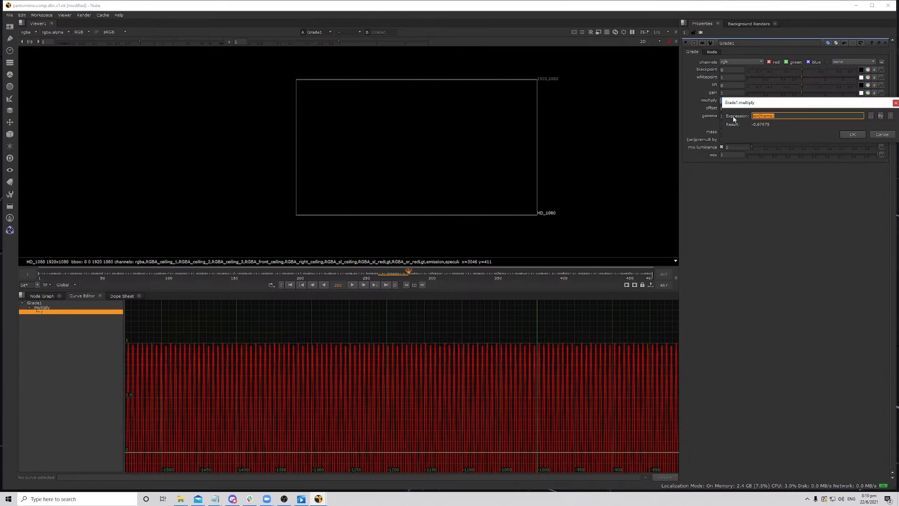
pyautogui.click(784, 117)
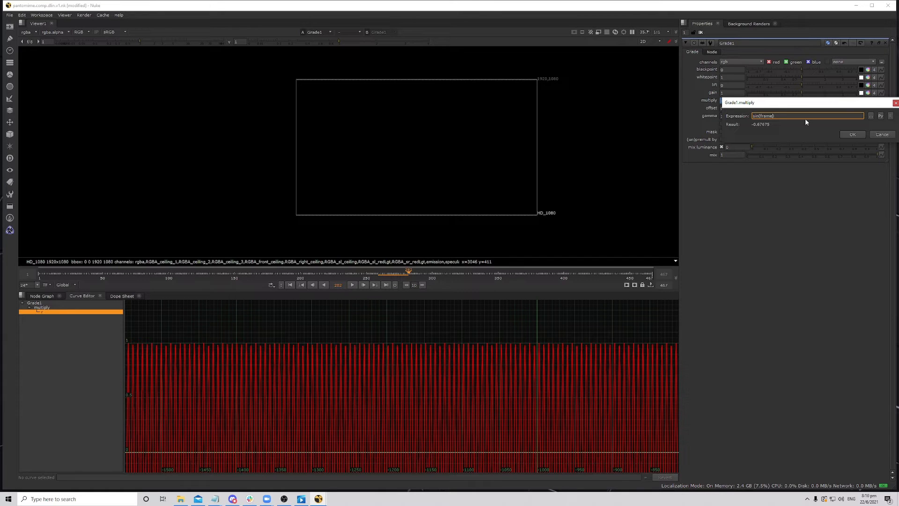
pyautogui.write('/2')
pyautogui.press('Return')
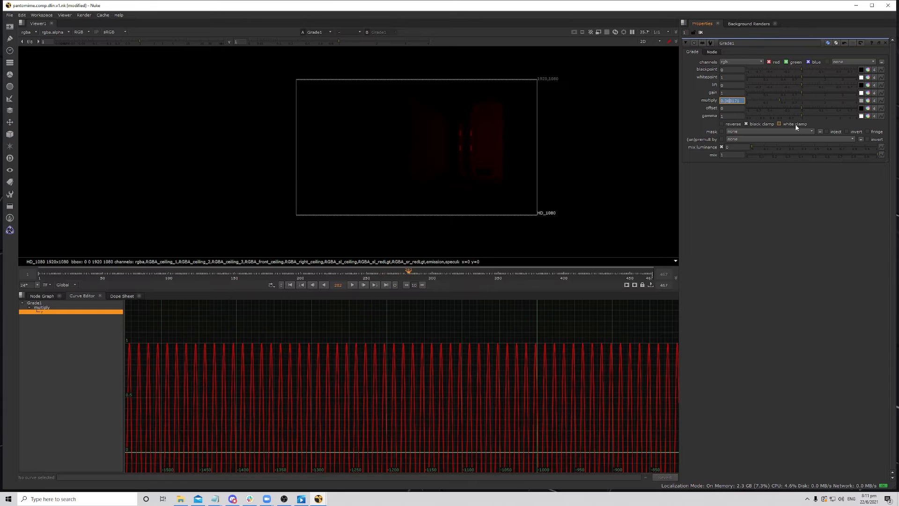
# - Play the shot forward and replay part of it to check the red light's pulse speed with sin(frame/2)
pyautogui.click(354, 285)
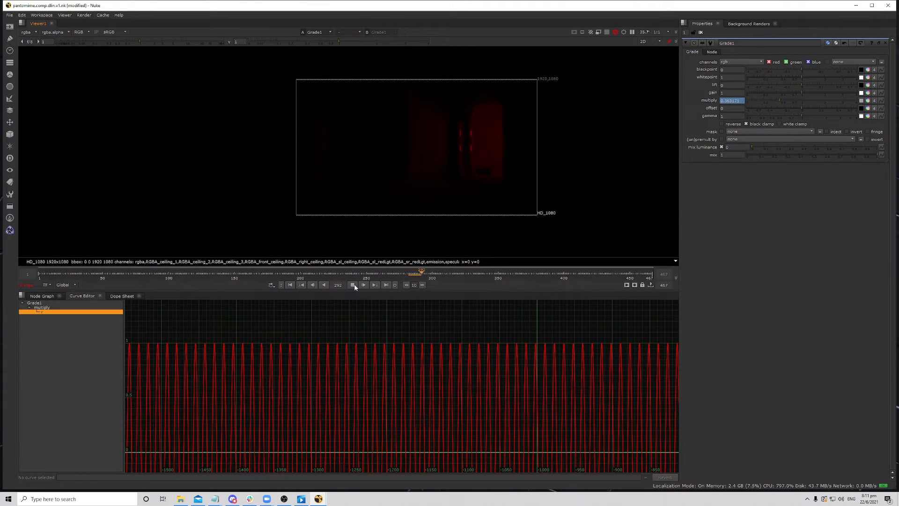
pyautogui.moveTo(421, 276); pyautogui.dragTo(409, 273)
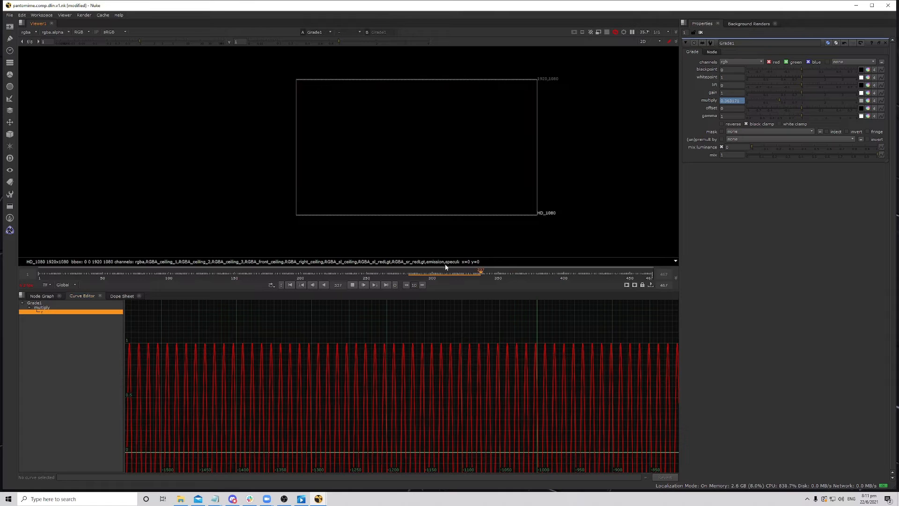
pyautogui.click(417, 277)
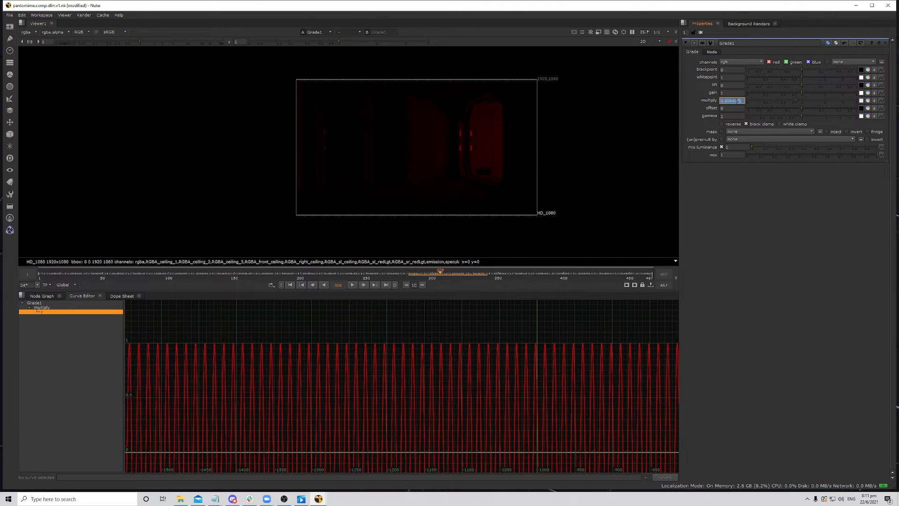
# - Close the curve view, reopen Grade1 from the node graph and change its multiply expression to sin(frame/3)
pyautogui.press('Escape')
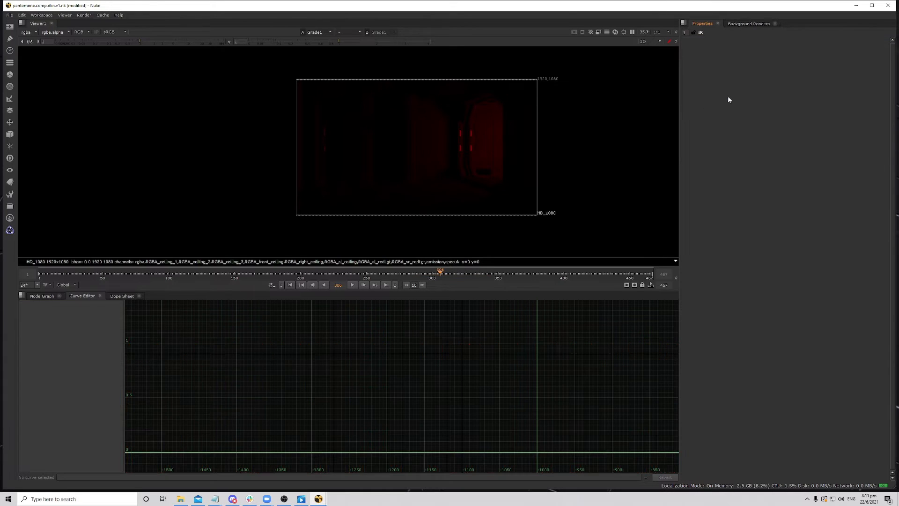
pyautogui.click(42, 295)
pyautogui.doubleClick(352, 387)
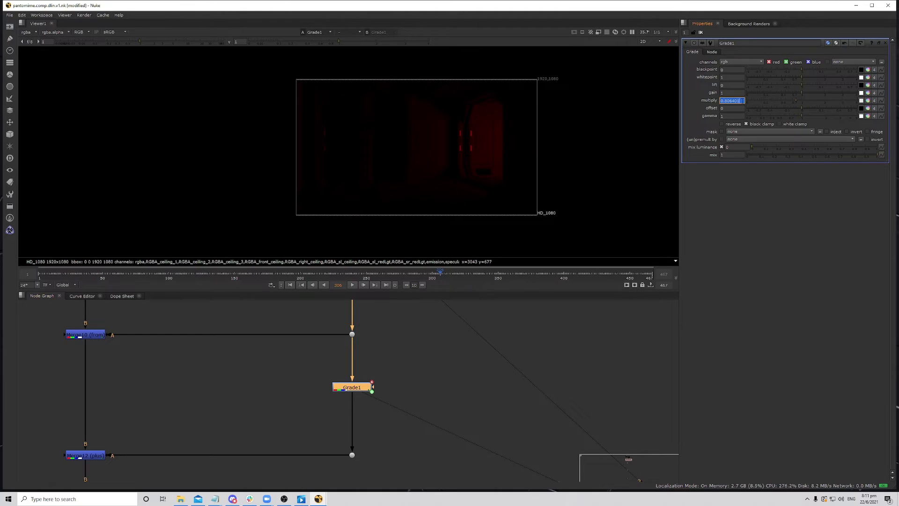
pyautogui.press('=')
pyautogui.moveTo(756, 103); pyautogui.dragTo(592, 156)
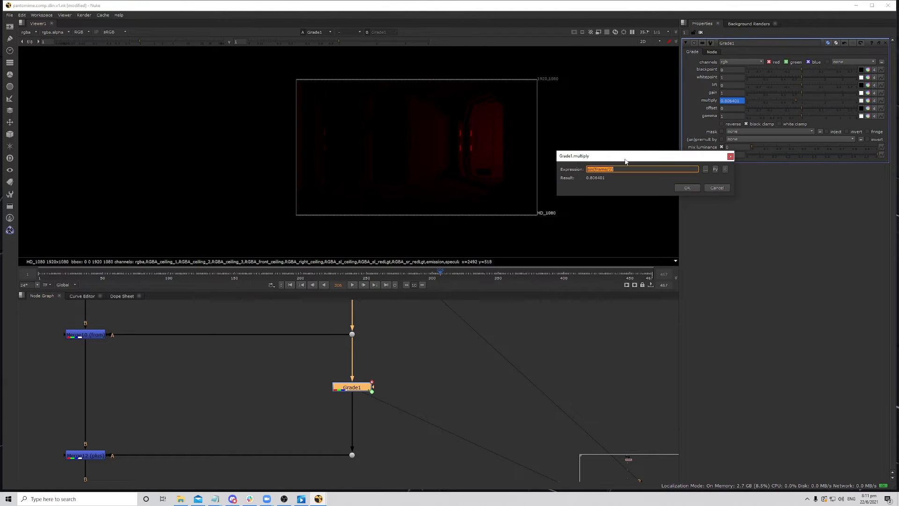
pyautogui.moveTo(652, 161); pyautogui.dragTo(642, 186)
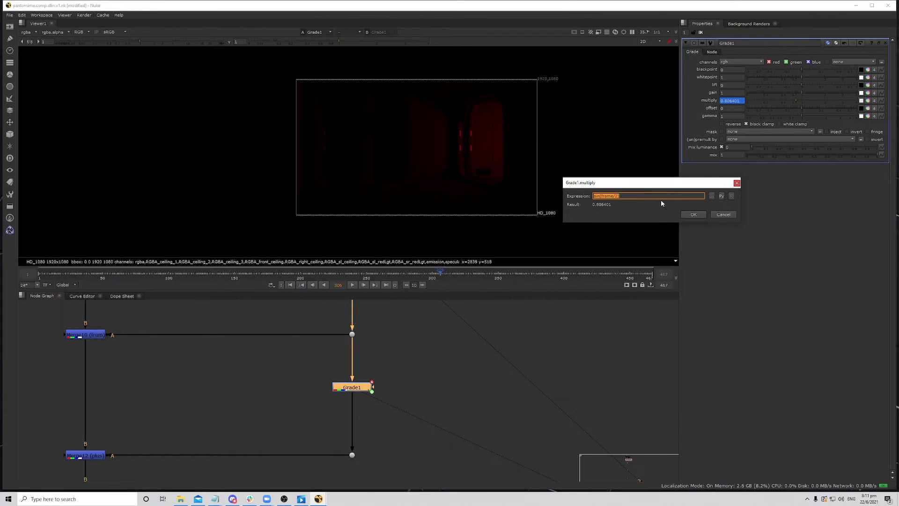
pyautogui.click(615, 195)
pyautogui.click(720, 213)
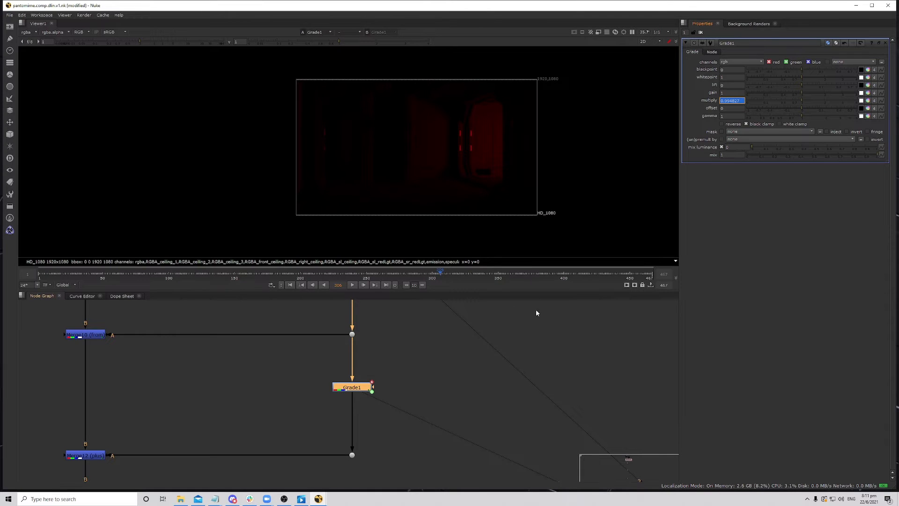
# - Play the shot repeatedly from around frame 250 to check the red light's pulse with sin(frame/3)
pyautogui.click(391, 348)
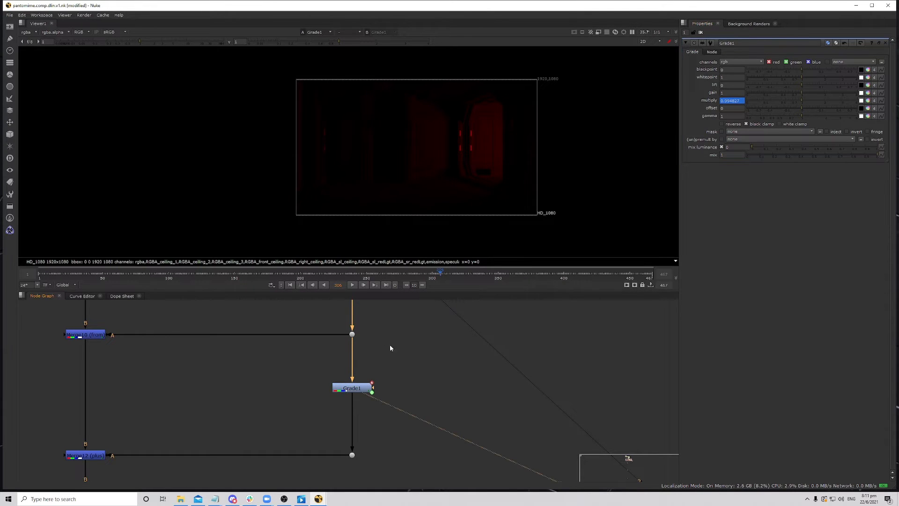
pyautogui.click(371, 275)
pyautogui.click(352, 285)
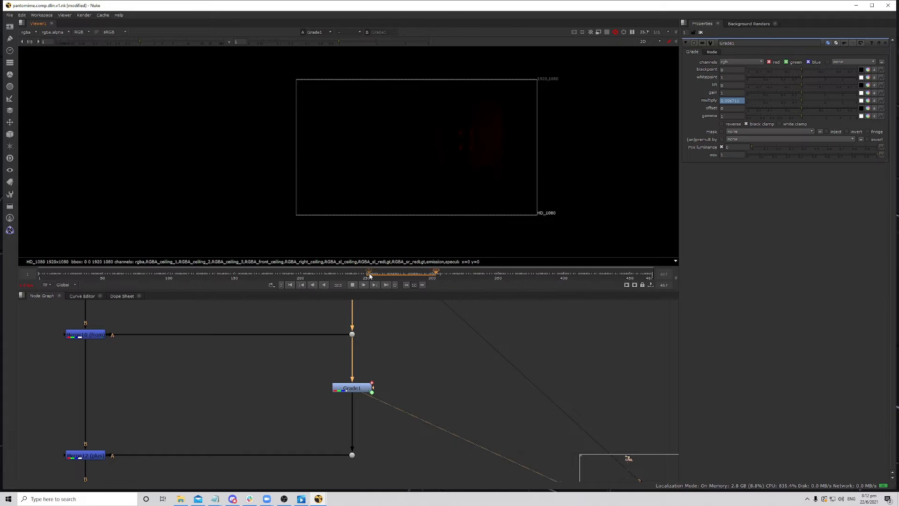
pyautogui.click(369, 275)
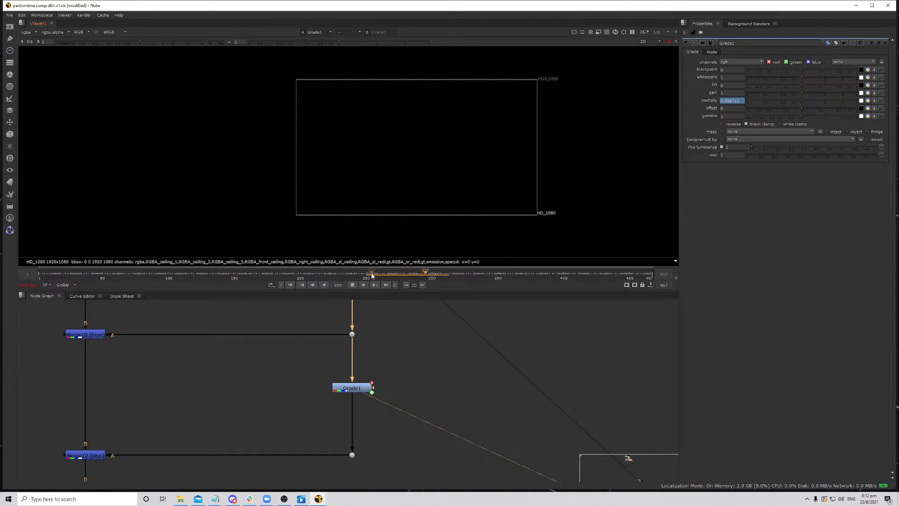
pyautogui.click(374, 275)
pyautogui.click(353, 285)
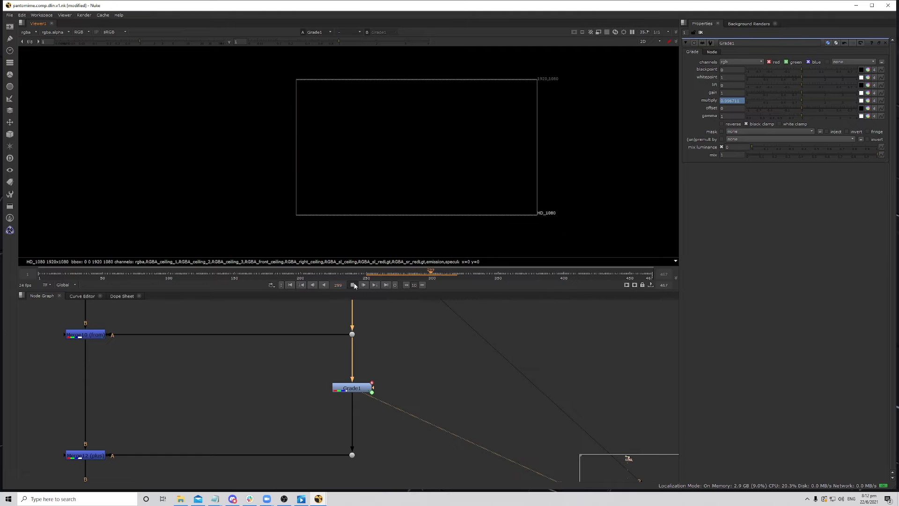
# - Change Grade1's multiply expression to sin(frame*0.5)
pyautogui.click(360, 388)
pyautogui.click(739, 101)
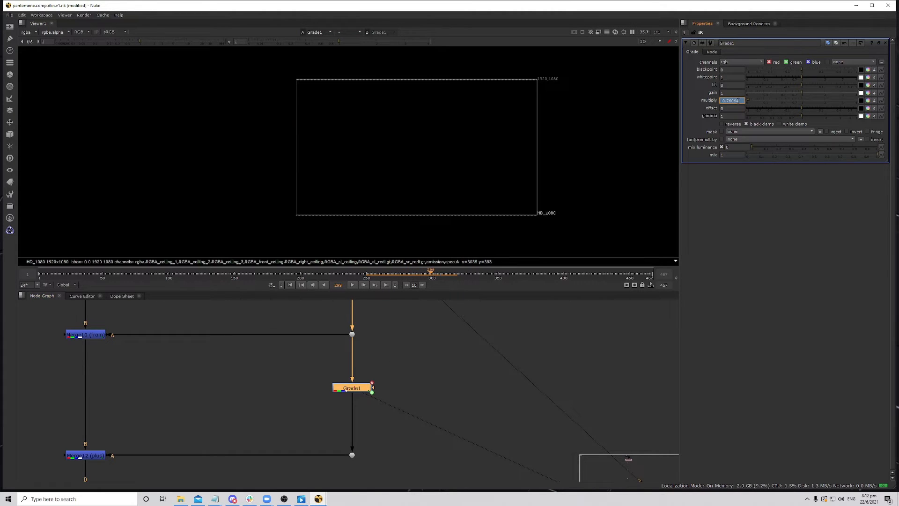
pyautogui.press('=')
pyautogui.click(779, 116)
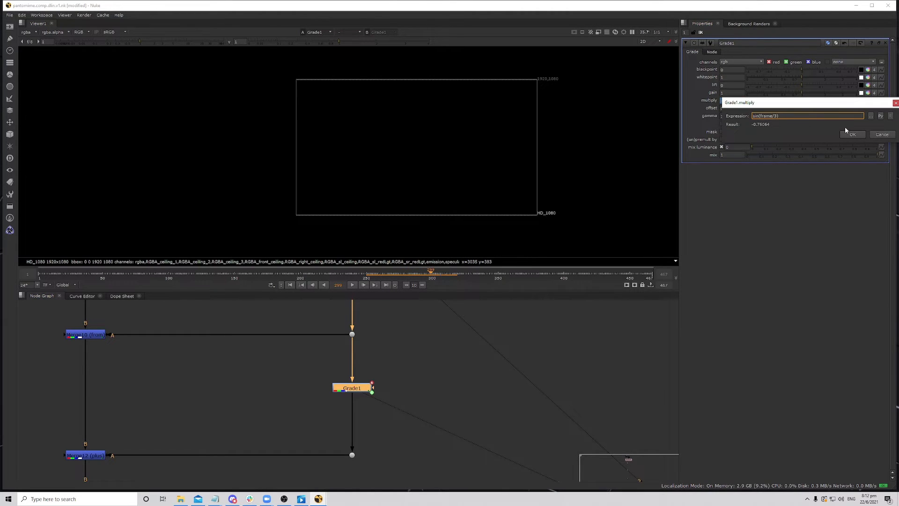
pyautogui.press('Delete')
pyautogui.write('2')
pyautogui.press('BackSpace')
pyautogui.press('BackSpace')
pyautogui.write('*0.5')
pyautogui.press('Return')
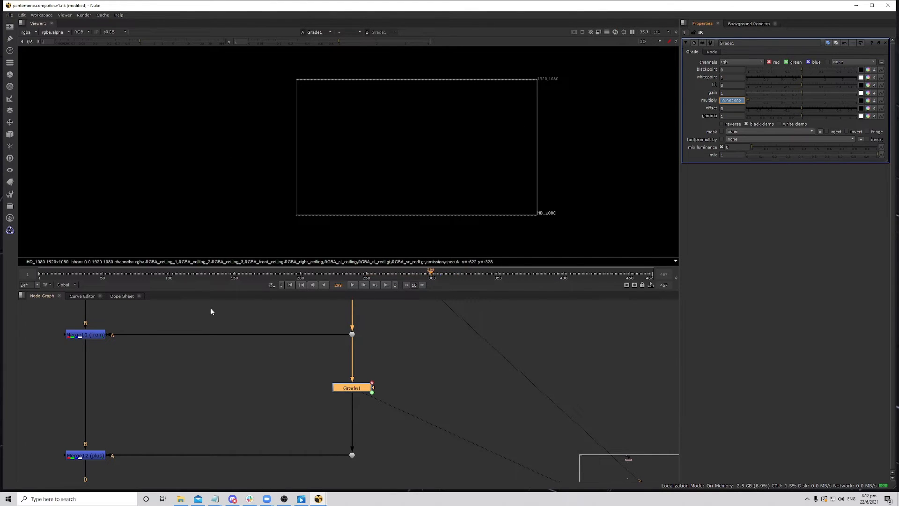
# - Play the shot and scrub around frame 250 to check the red light's pulse with sin(frame*0.5)
pyautogui.click(352, 285)
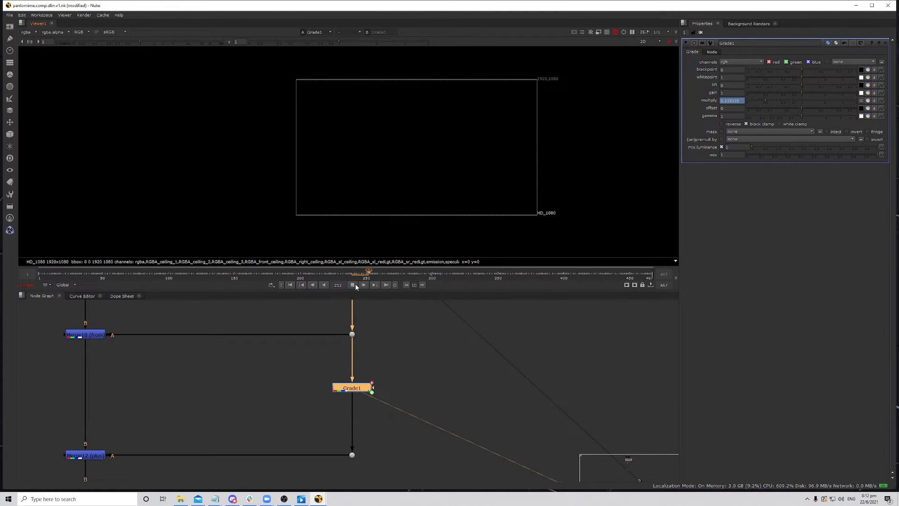
pyautogui.click(354, 285)
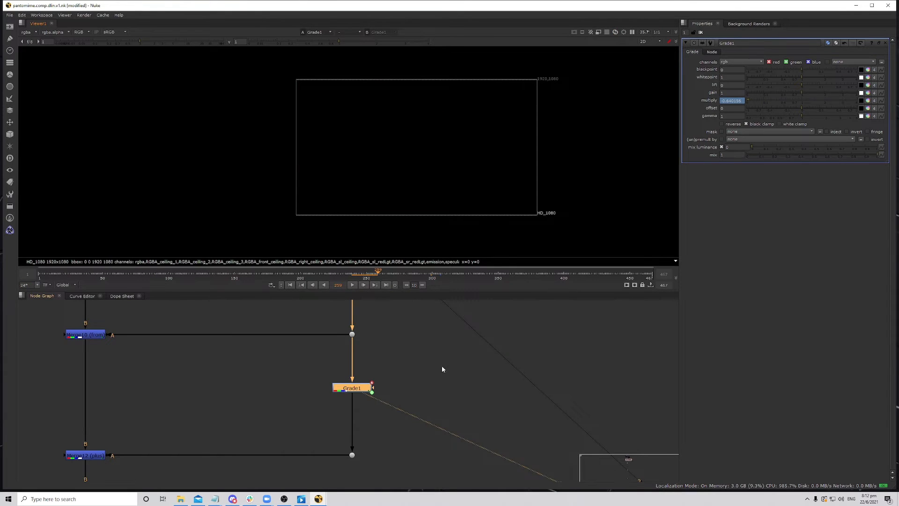
pyautogui.scroll(-3, 442, 365)
pyautogui.scroll(3, 415, 330)
pyautogui.moveTo(368, 274)
pyautogui.mouseDown()
pyautogui.moveTo(355, 274)
pyautogui.moveTo(374, 274)
pyautogui.mouseUp()
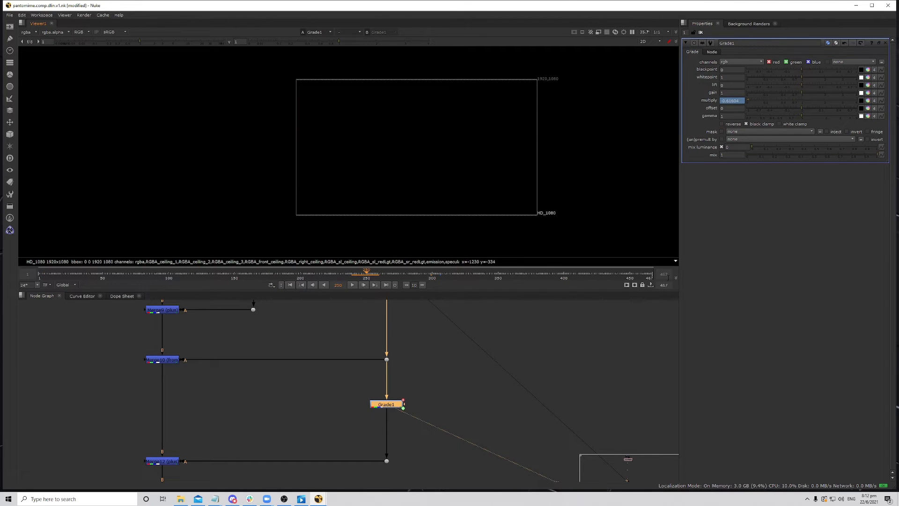
# - Disable the existing red light grade in the BOB branch and paste a copy of Grade1 directly below it
pyautogui.moveTo(449, 416); pyautogui.dragTo(446, 426, button='middle')
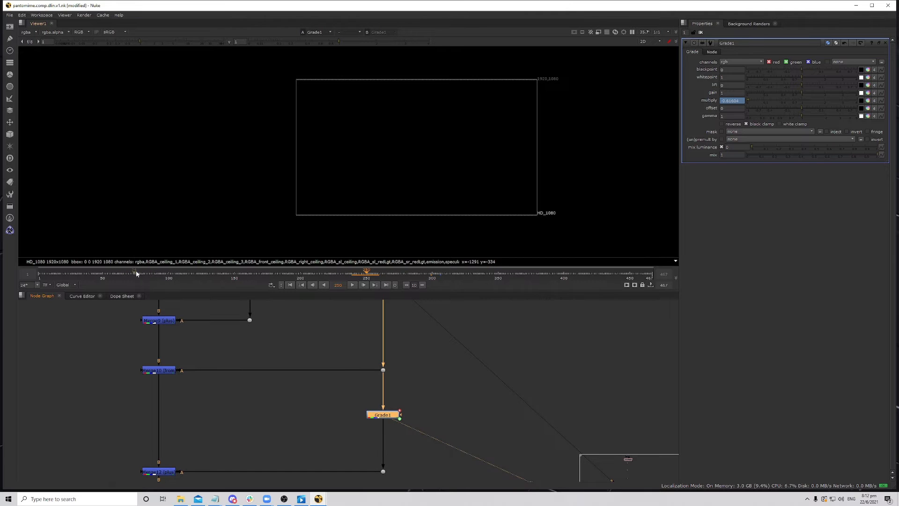
pyautogui.scroll(-2, 367, 388)
pyautogui.scroll(-4, 388, 378)
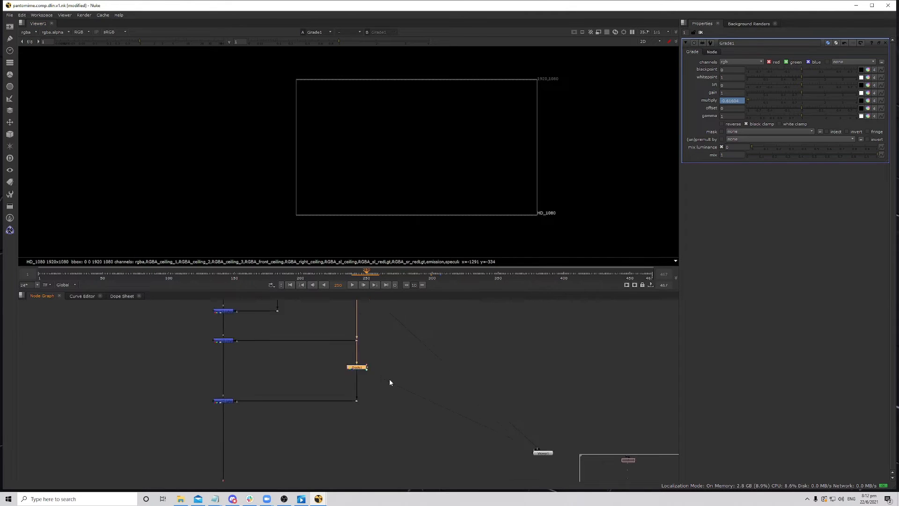
pyautogui.moveTo(398, 425); pyautogui.dragTo(385, 385, button='middle')
pyautogui.scroll(5, 373, 337)
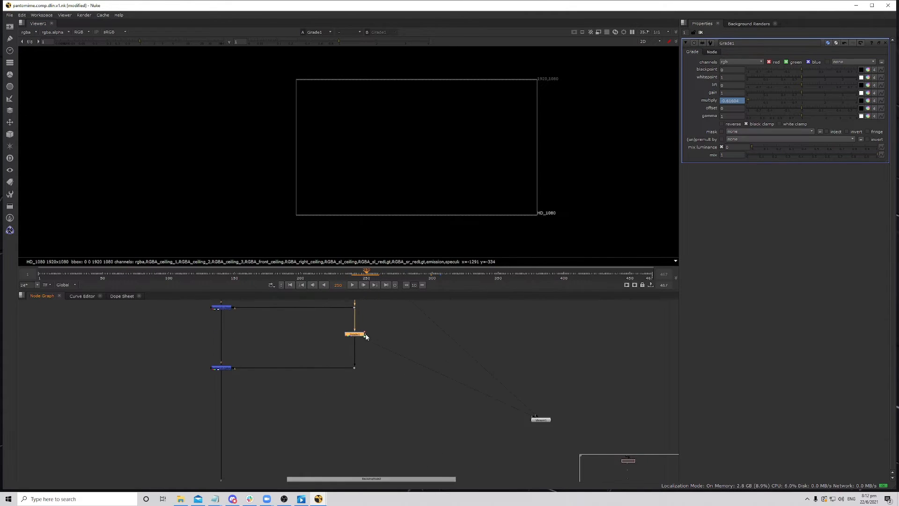
pyautogui.scroll(-5, 366, 349)
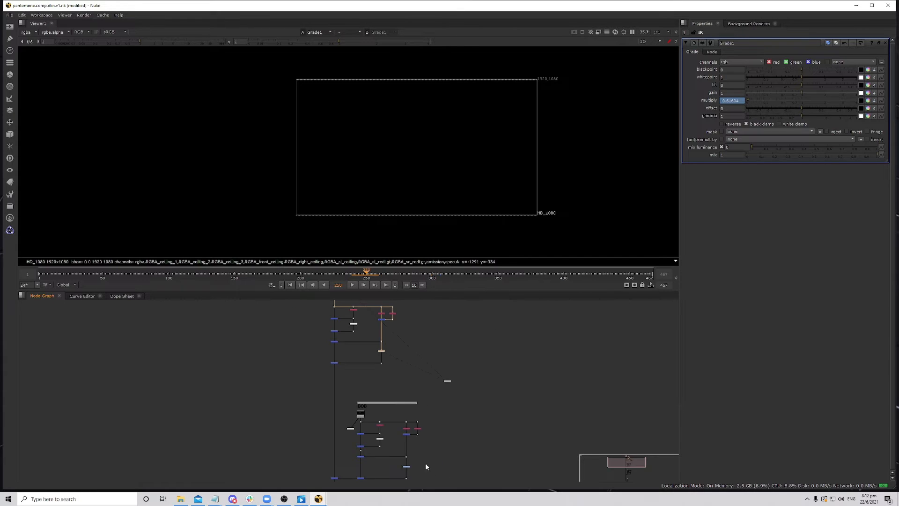
pyautogui.moveTo(401, 390); pyautogui.dragTo(408, 341, button='middle')
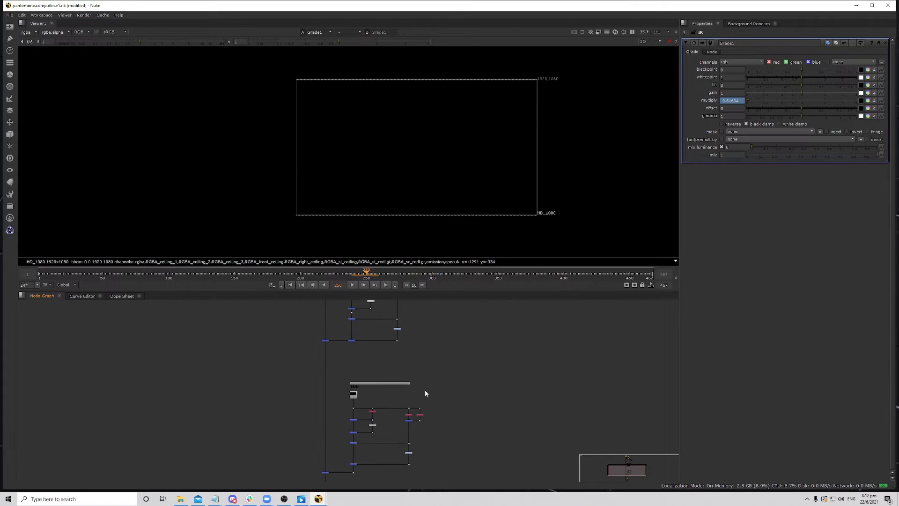
pyautogui.press('space')
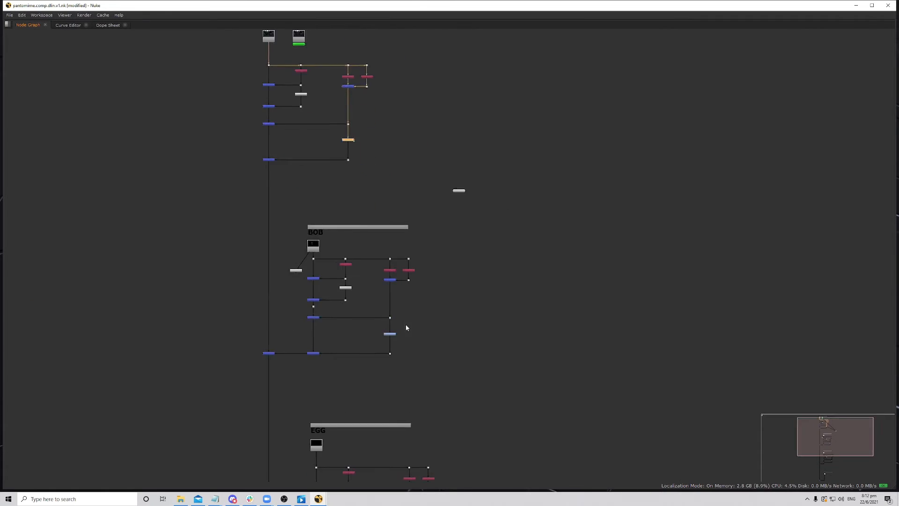
pyautogui.scroll(3, 363, 328)
pyautogui.click(389, 337)
pyautogui.moveTo(469, 404); pyautogui.dragTo(450, 298, button='middle')
pyautogui.scroll(-6, 450, 298)
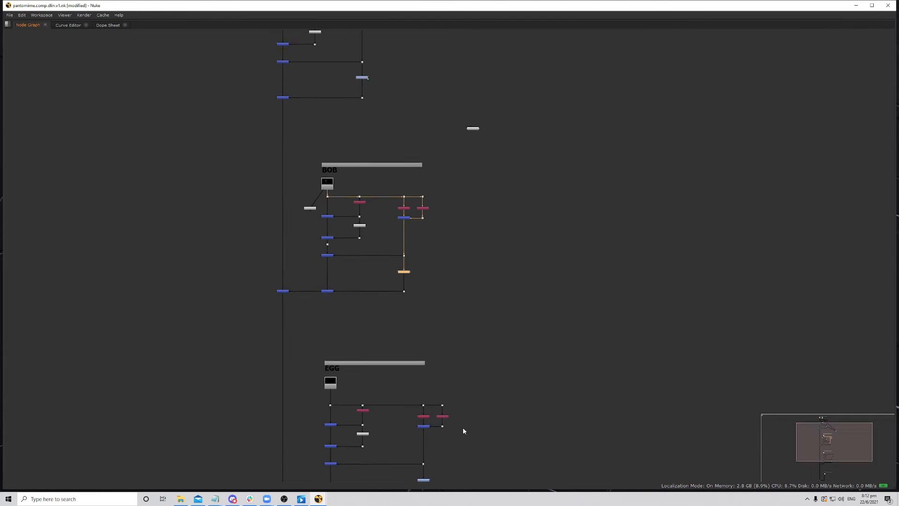
pyautogui.scroll(5, 414, 342)
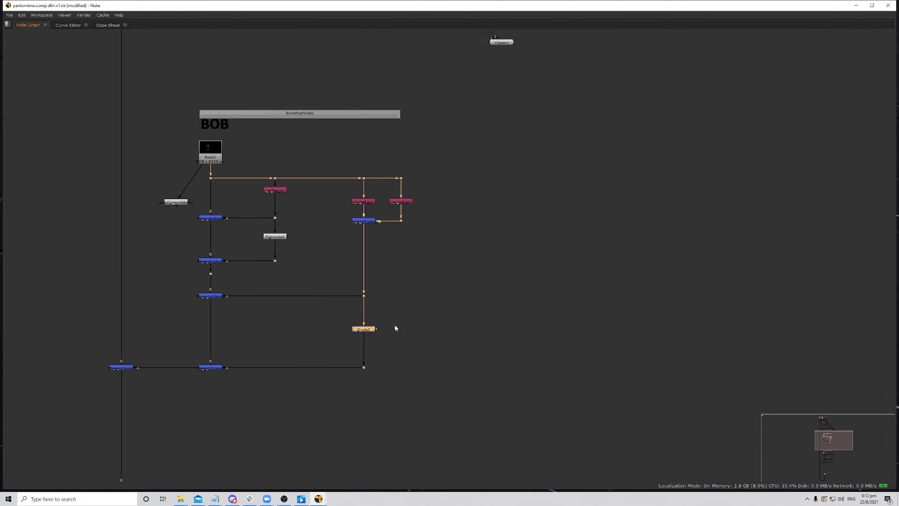
pyautogui.press('d')
pyautogui.hotkey('ctrl', 'v')
# - Disable the EGG branch's red light grade and paste another copy of Grade1 directly below it
pyautogui.scroll(-4, 421, 389)
pyautogui.moveTo(446, 469); pyautogui.dragTo(436, 320, button='middle')
pyautogui.scroll(3, 417, 375)
pyautogui.click(394, 404)
pyautogui.press('d')
pyautogui.hotkey('ctrl', 'v')
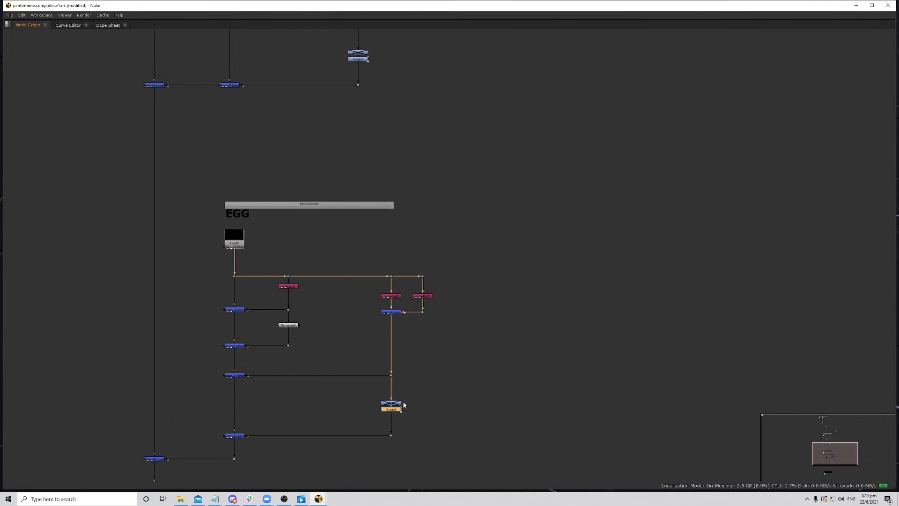
# - Restore the full workspace layout, return to the SET branch above BOB and select Grade1
pyautogui.scroll(-7, 412, 377)
pyautogui.scroll(5, 434, 305)
pyautogui.press('space')
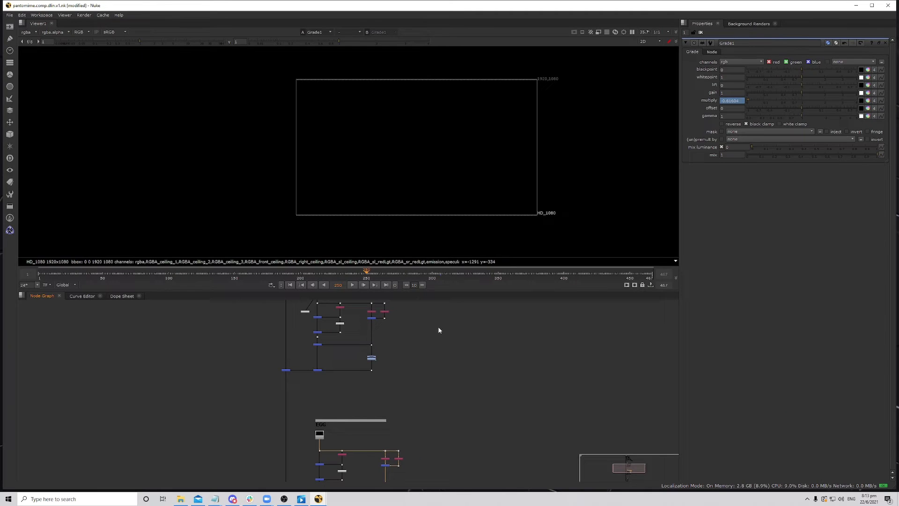
pyautogui.scroll(5, 397, 360)
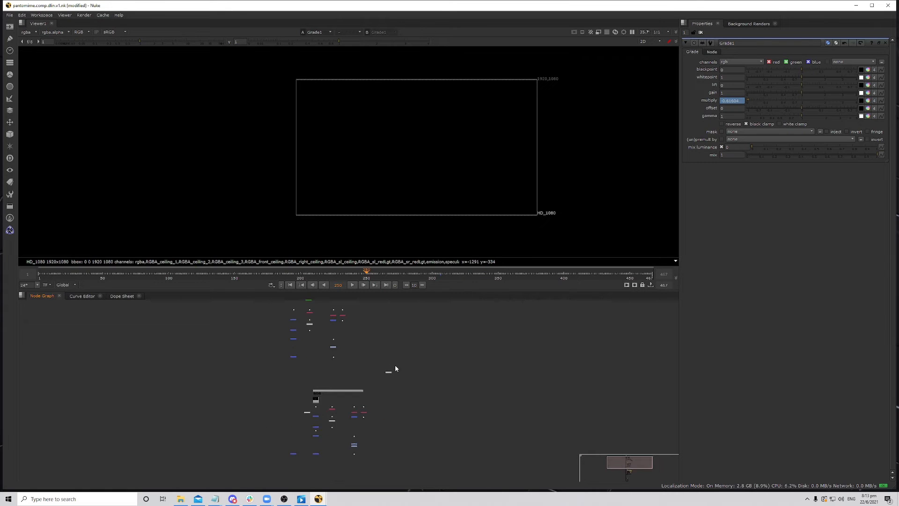
pyautogui.scroll(3, 323, 344)
pyautogui.click(303, 341)
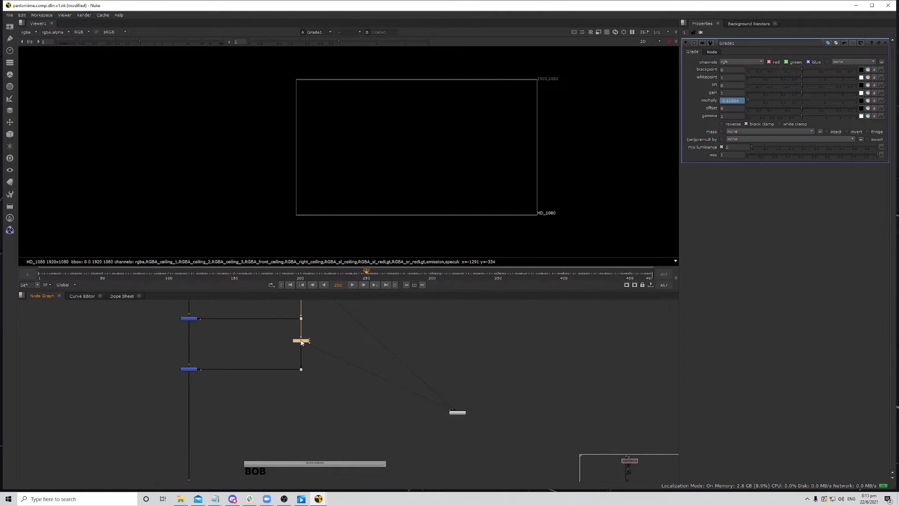
pyautogui.scroll(-4, 426, 344)
pyautogui.scroll(5, 386, 344)
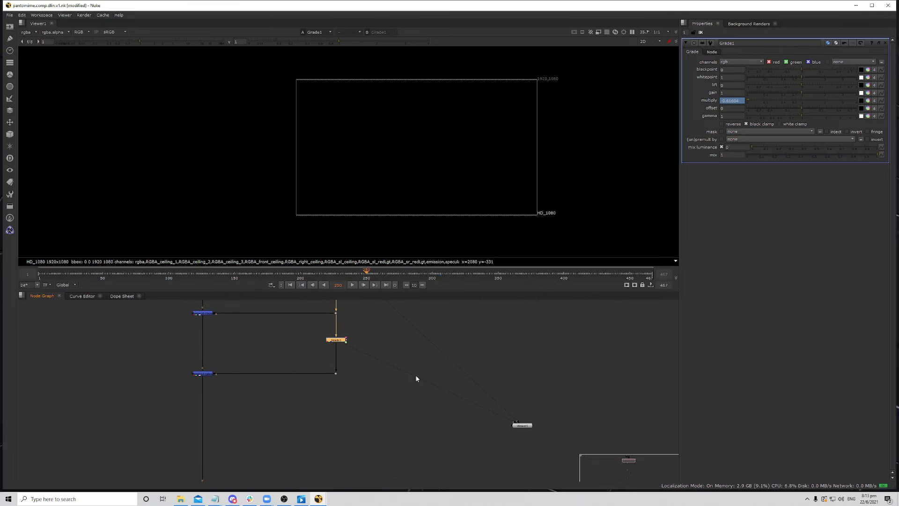
# - Delete the pasted Grade4 copy directly below the disabled grade in the BOB branch
pyautogui.scroll(-4, 415, 377)
pyautogui.scroll(4, 412, 412)
pyautogui.moveTo(436, 427); pyautogui.dragTo(439, 309, button='middle')
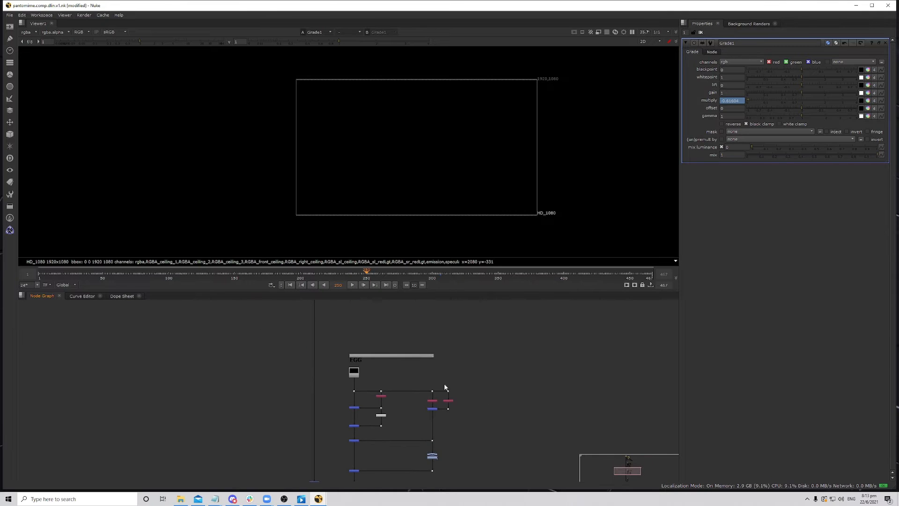
pyautogui.scroll(-5, 467, 399)
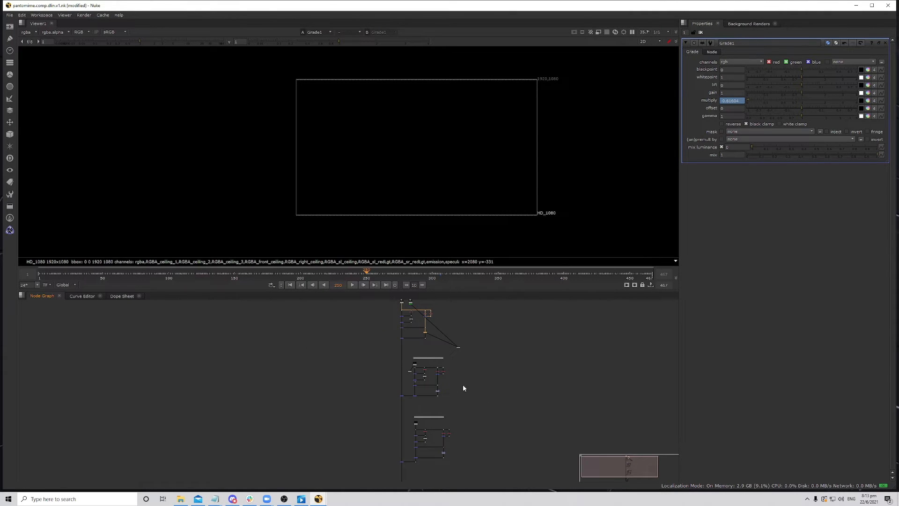
pyautogui.press('space')
pyautogui.scroll(10, 460, 391)
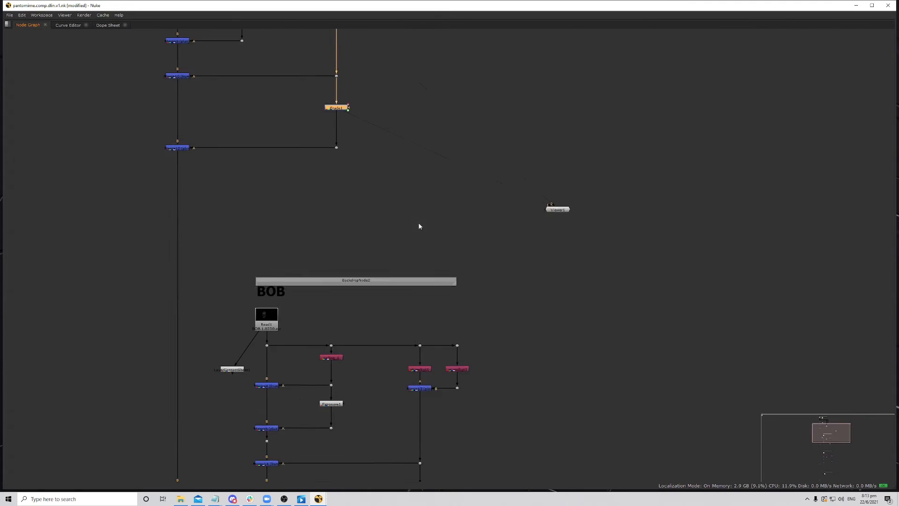
pyautogui.moveTo(450, 323); pyautogui.dragTo(448, 314, button='middle')
pyautogui.scroll(3, 419, 327)
pyautogui.click(397, 346)
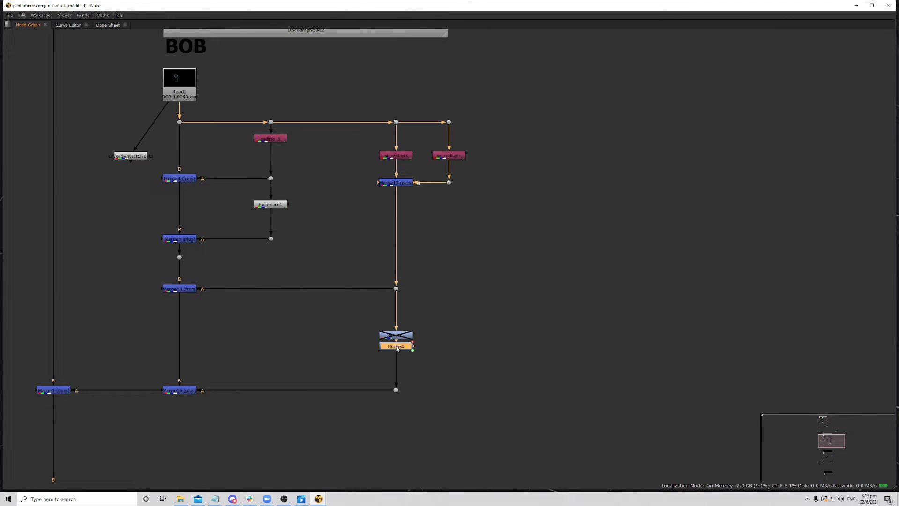
pyautogui.press('Delete')
# - Delete the pasted grade copy directly below the disabled grade in the EGG branch
pyautogui.scroll(-9, 472, 362)
pyautogui.moveTo(477, 482); pyautogui.dragTo(470, 397, button='middle')
pyautogui.scroll(7, 468, 401)
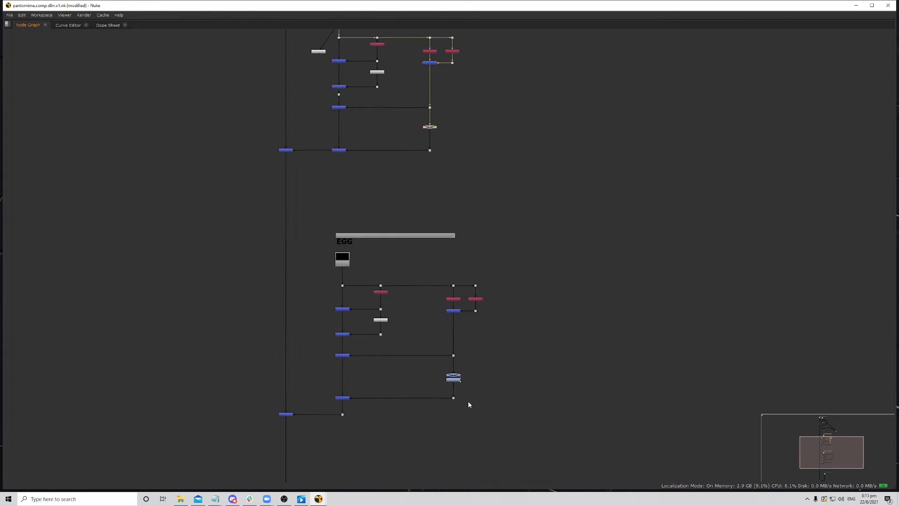
pyautogui.click(455, 378)
pyautogui.press('Delete')
pyautogui.scroll(-8, 488, 359)
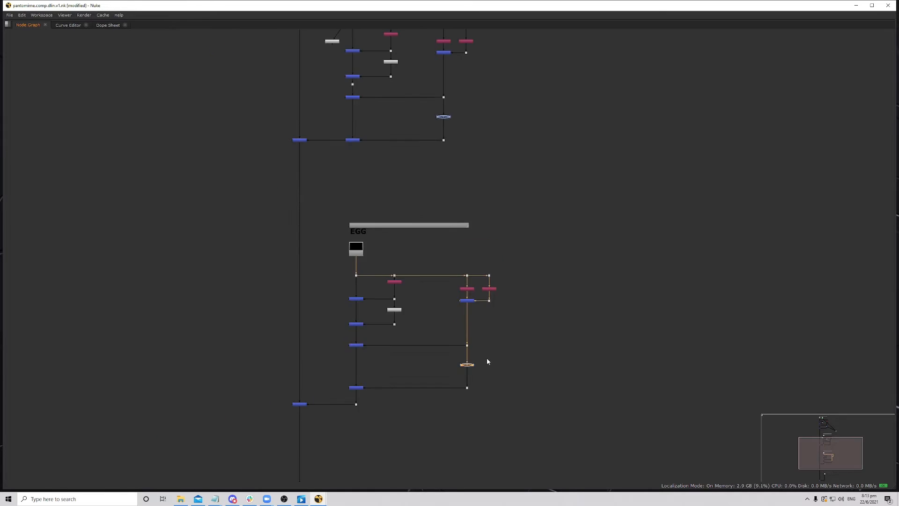
# - Re-enable the original red light grades in the EGG and BOB branches
pyautogui.moveTo(491, 337); pyautogui.dragTo(488, 375, button='middle')
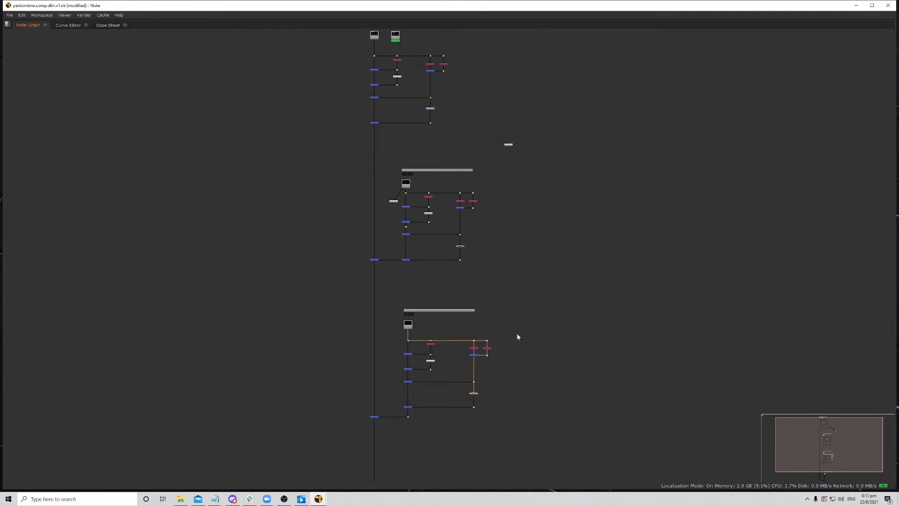
pyautogui.click(460, 246)
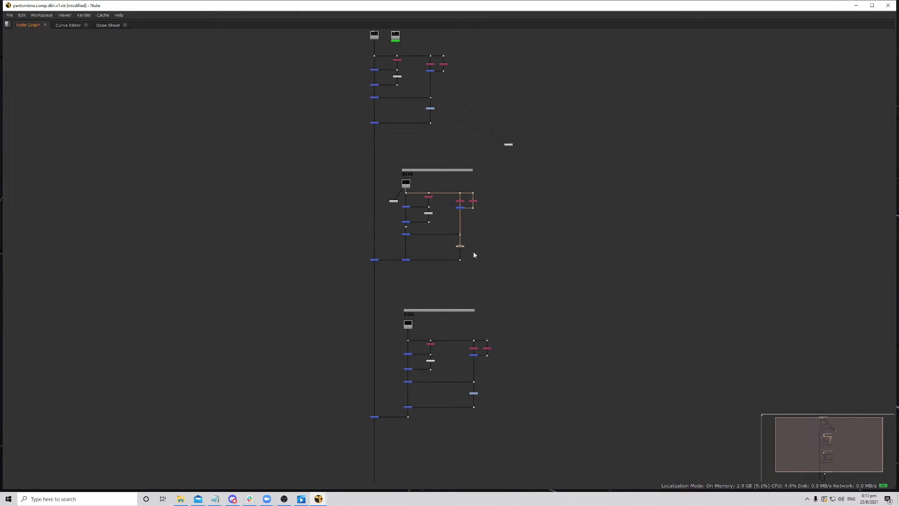
pyautogui.moveTo(479, 245); pyautogui.dragTo(472, 287, button='middle')
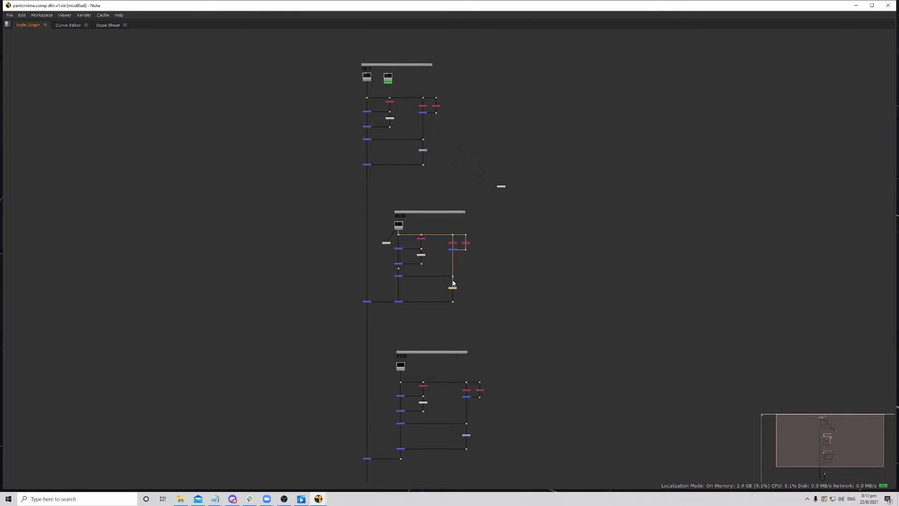
pyautogui.scroll(3, 454, 305)
pyautogui.scroll(-3, 456, 306)
pyautogui.moveTo(412, 157); pyautogui.dragTo(417, 238, button='middle')
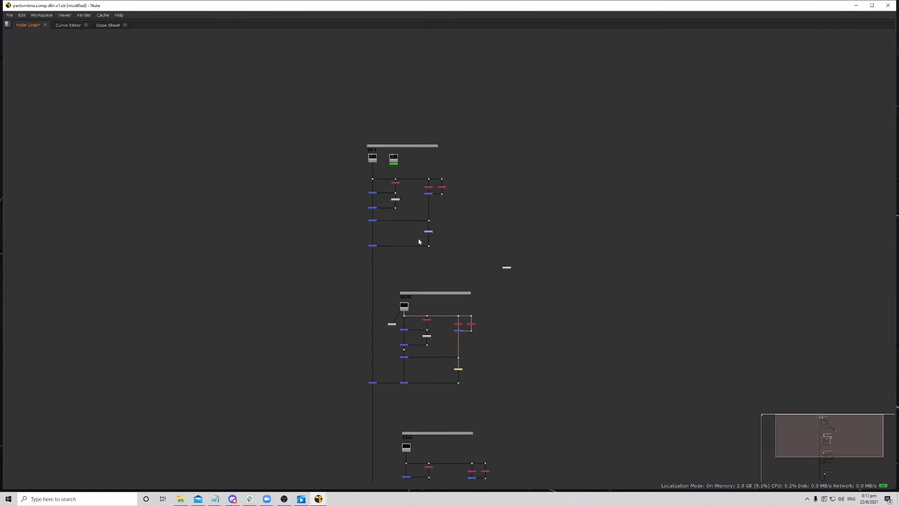
# - Add three unconnected Grade nodes in the empty space beside the SET branch and restore the full workspace layout
pyautogui.scroll(7, 419, 237)
pyautogui.moveTo(531, 245); pyautogui.dragTo(360, 246, button='middle')
pyautogui.scroll(-2, 359, 245)
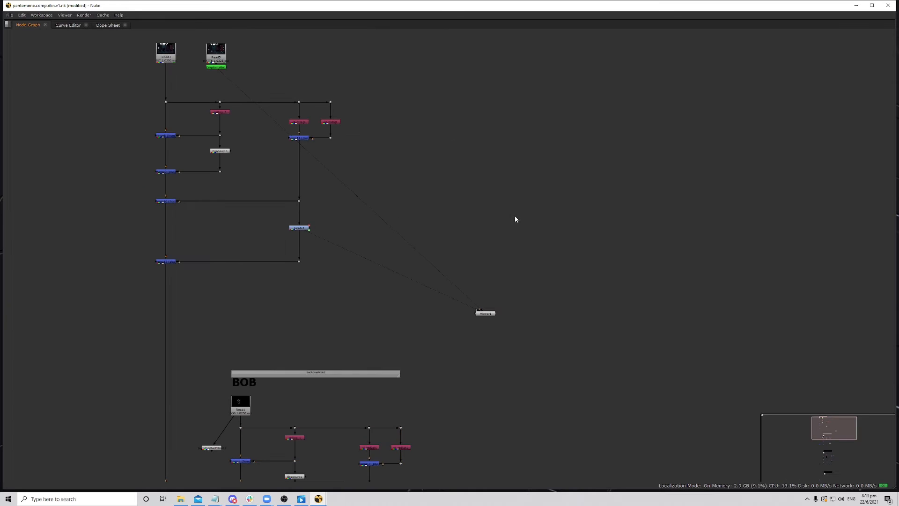
pyautogui.press('g')
pyautogui.scroll(3, 525, 245)
pyautogui.click(487, 249)
pyautogui.press('g')
pyautogui.click(523, 311)
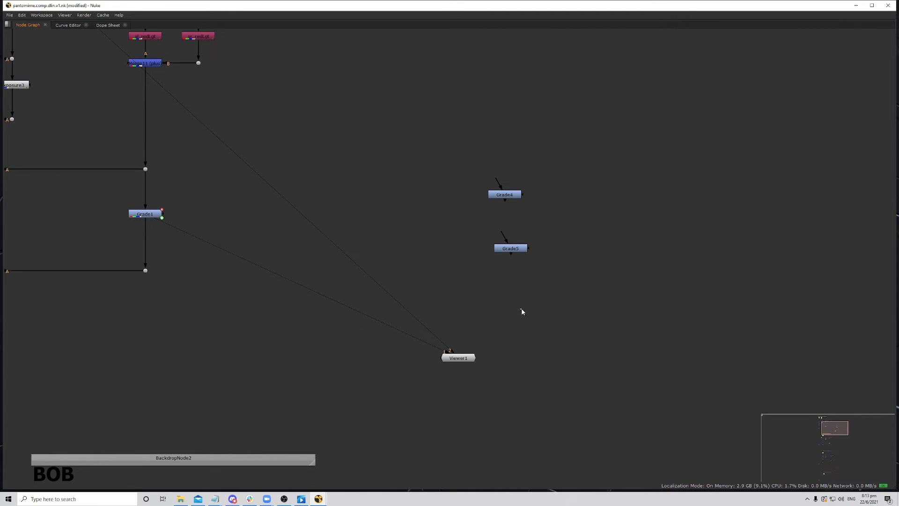
pyautogui.press('space')
pyautogui.scroll(-2, 487, 351)
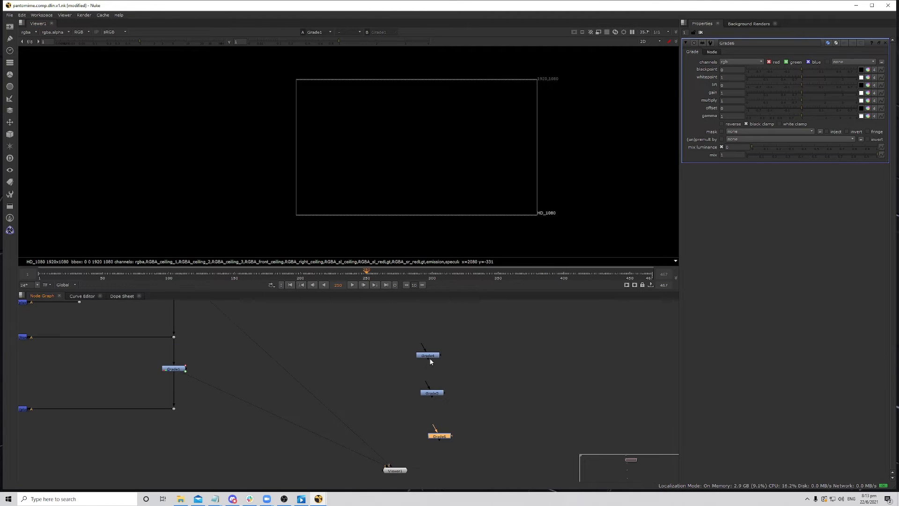
# - Arrange Grade4, Grade5 and Grade6 in a diagonal row from upper left to lower right
pyautogui.click(430, 353)
pyautogui.click(438, 392)
pyautogui.click(431, 354)
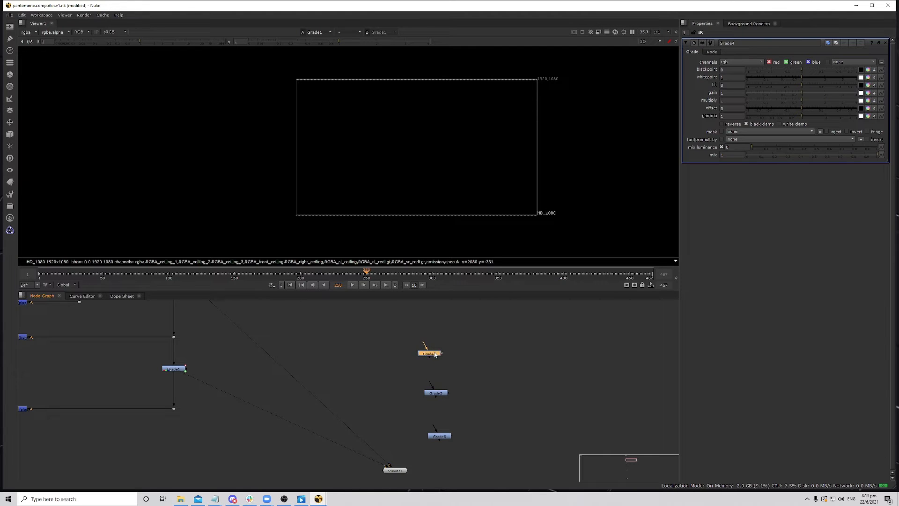
pyautogui.scroll(3, 434, 355)
pyautogui.scroll(2, 437, 352)
pyautogui.moveTo(452, 365); pyautogui.dragTo(428, 345, button='middle')
pyautogui.moveTo(433, 434); pyautogui.dragTo(498, 372)
pyautogui.moveTo(462, 446); pyautogui.dragTo(453, 422, button='middle')
pyautogui.scroll(-2, 453, 423)
pyautogui.moveTo(507, 397); pyautogui.dragTo(501, 388)
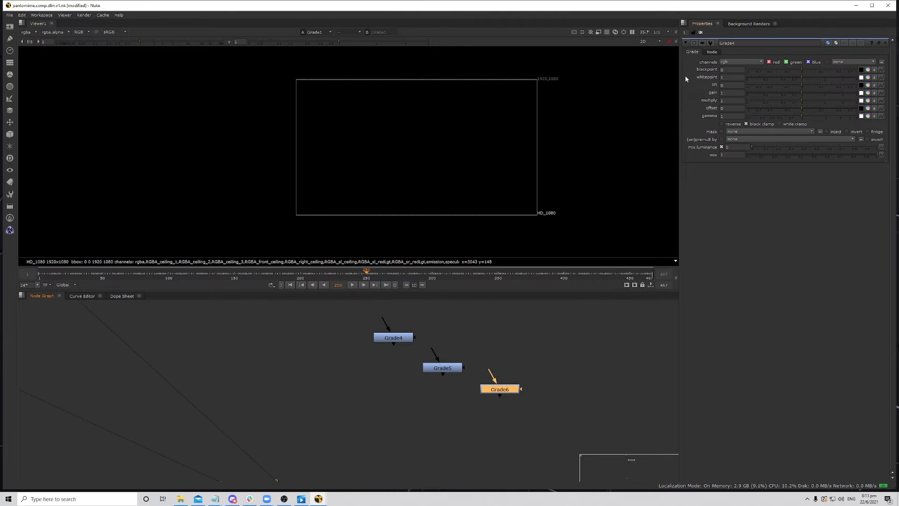
# - Allow 3 open property panels and open the properties of Grade5 and Grade6 alongside Grade4
pyautogui.moveTo(687, 32); pyautogui.dragTo(651, 45)
pyautogui.write('3')
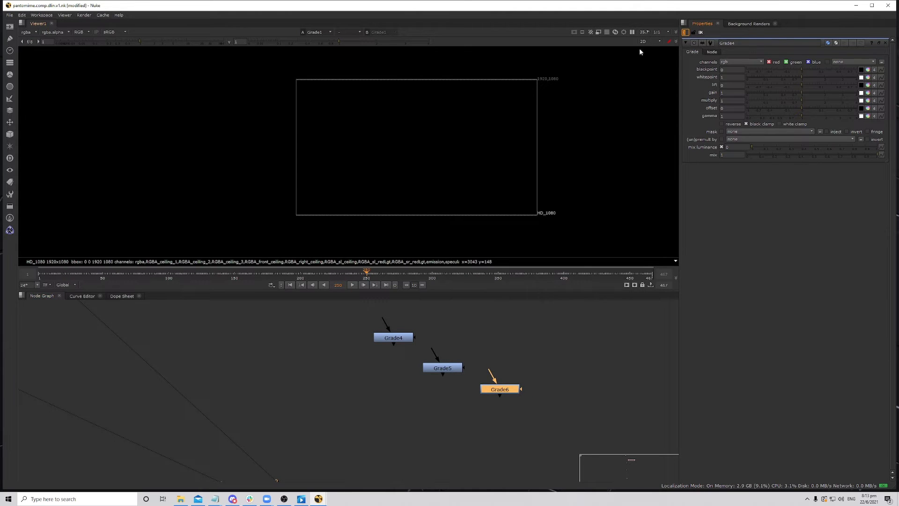
pyautogui.moveTo(396, 336); pyautogui.dragTo(389, 335)
pyautogui.click(445, 368)
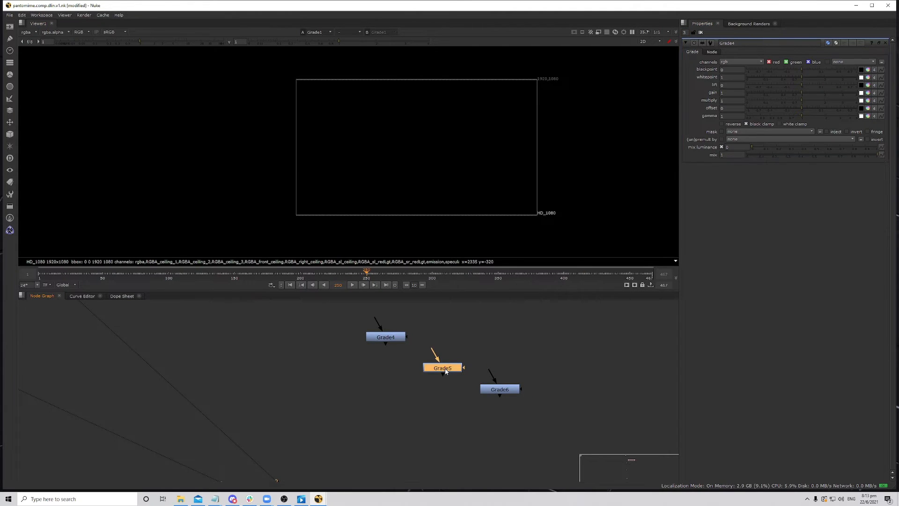
pyautogui.doubleClick(445, 368)
pyautogui.doubleClick(510, 391)
pyautogui.moveTo(511, 391); pyautogui.dragTo(515, 394)
pyautogui.click(451, 369)
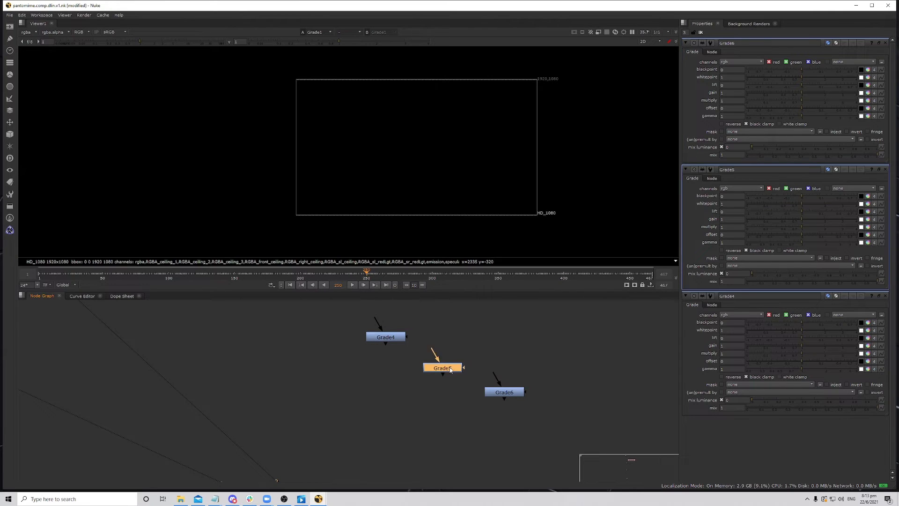
pyautogui.moveTo(394, 338); pyautogui.dragTo(389, 337)
pyautogui.moveTo(446, 370); pyautogui.dragTo(448, 366)
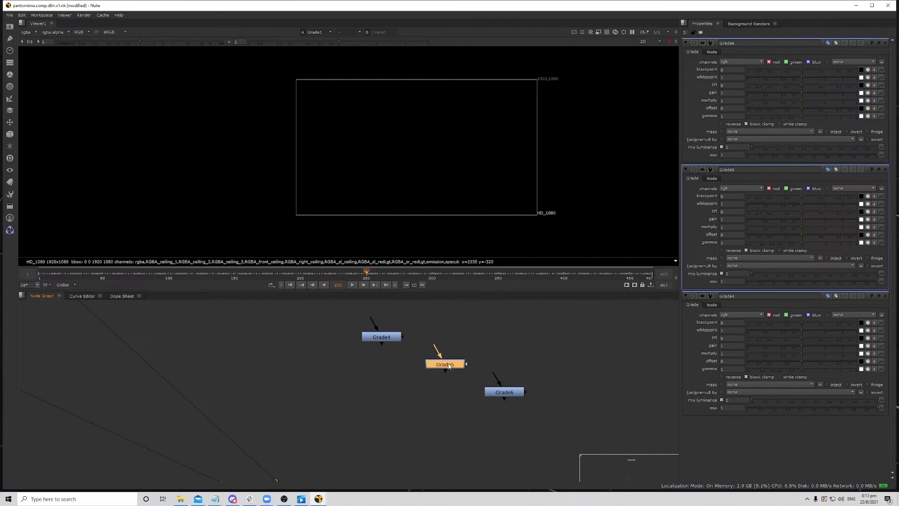
pyautogui.doubleClick(454, 367)
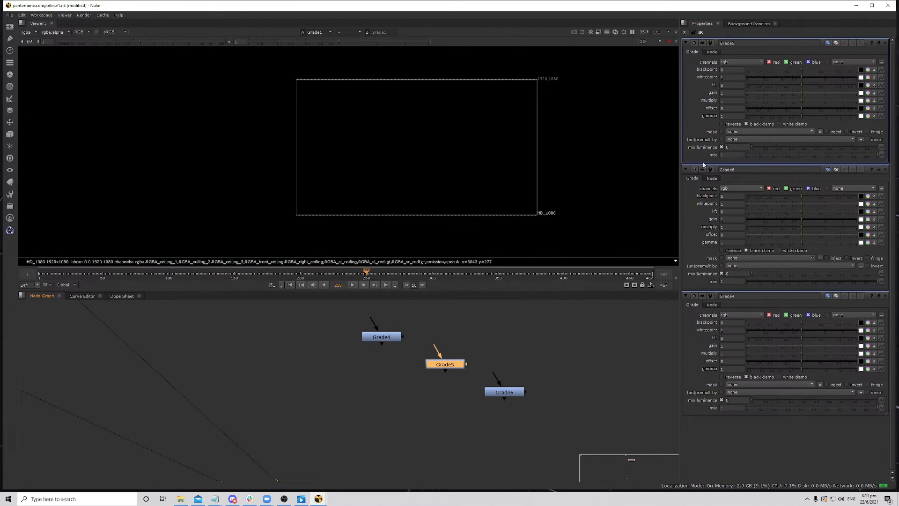
# - Link the multiply values of Grade5 and Grade6 to Grade4's multiply
pyautogui.click(735, 100)
pyautogui.click(732, 353)
pyautogui.doubleClick(729, 100)
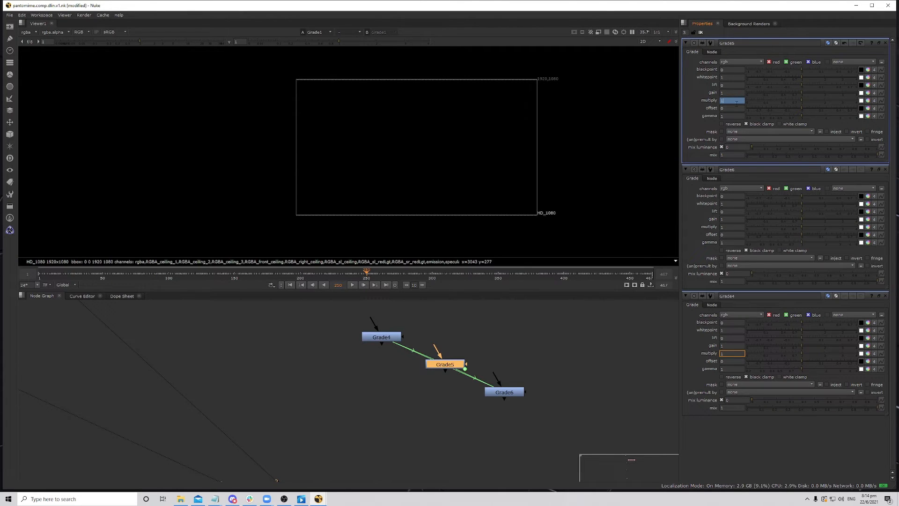
pyautogui.doubleClick(733, 228)
# - Spread Grade5 and Grade6 apart and set Grade4's multiply to 0.82 to test the links
pyautogui.moveTo(441, 373); pyautogui.dragTo(529, 360)
pyautogui.moveTo(503, 393)
pyautogui.mouseDown()
pyautogui.moveTo(485, 398)
pyautogui.moveTo(499, 391)
pyautogui.mouseUp()
pyautogui.click(535, 369)
pyautogui.click(391, 337)
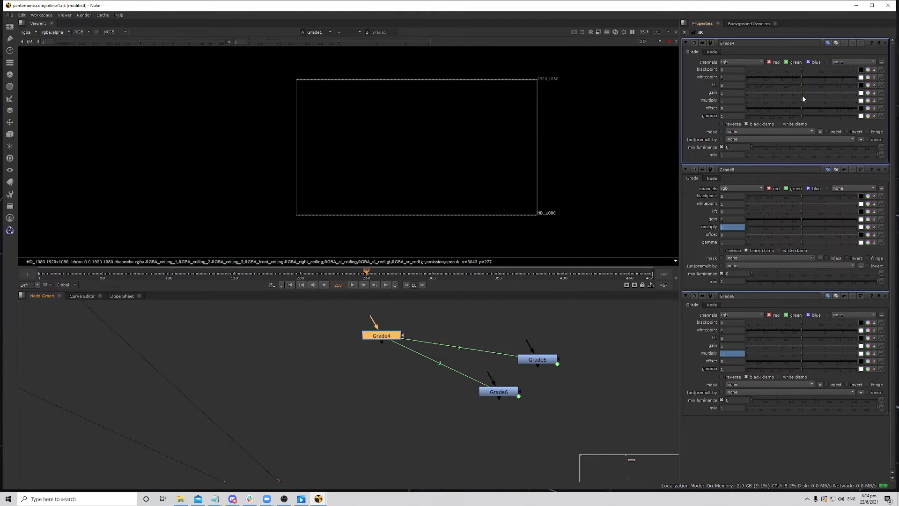
pyautogui.moveTo(803, 100)
pyautogui.mouseDown()
pyautogui.moveTo(775, 100)
pyautogui.moveTo(795, 108)
pyautogui.moveTo(774, 102)
pyautogui.moveTo(798, 103)
pyautogui.mouseUp()
# - Examine the three linked example grades against the red light grades in the SET and BOB branches
pyautogui.scroll(-5, 438, 379)
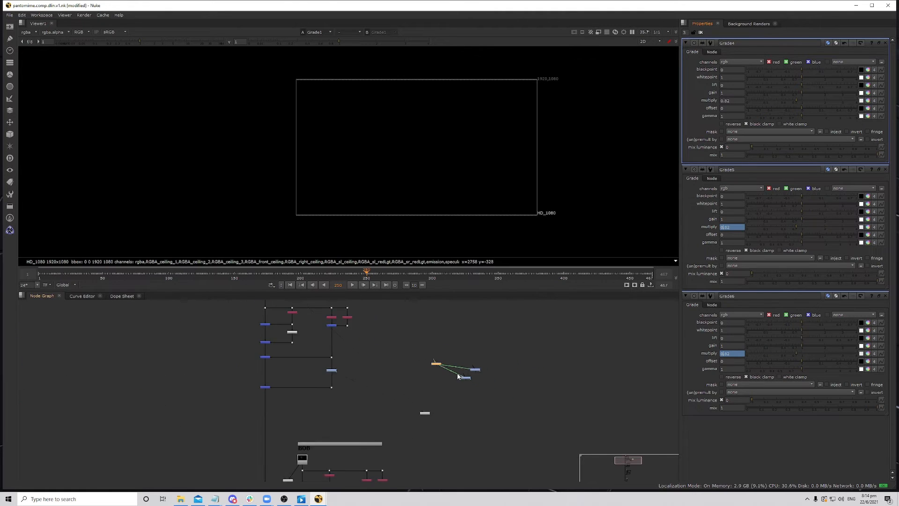
pyautogui.scroll(-4, 414, 404)
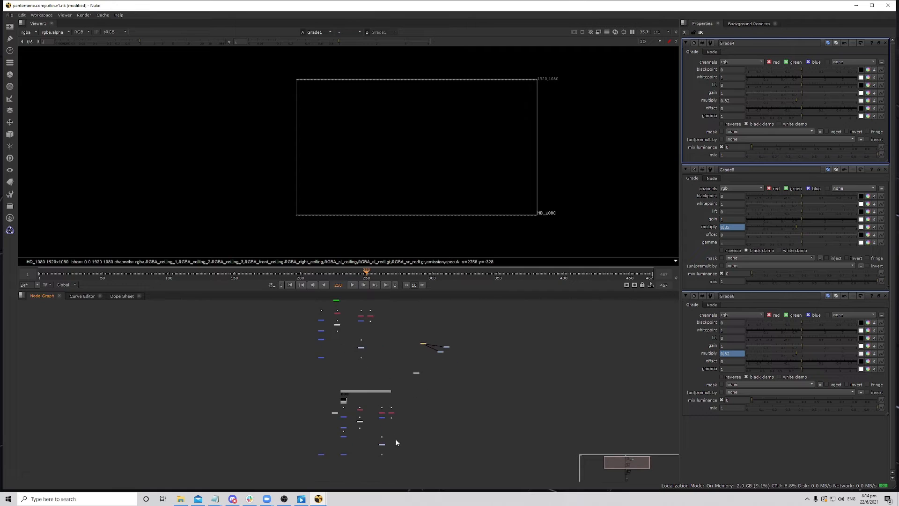
pyautogui.scroll(10, 449, 384)
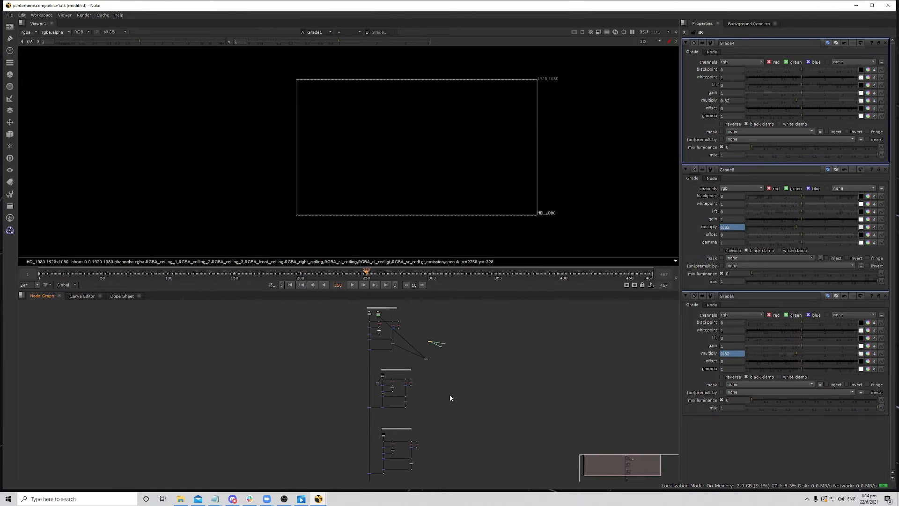
pyautogui.moveTo(388, 339); pyautogui.dragTo(472, 383)
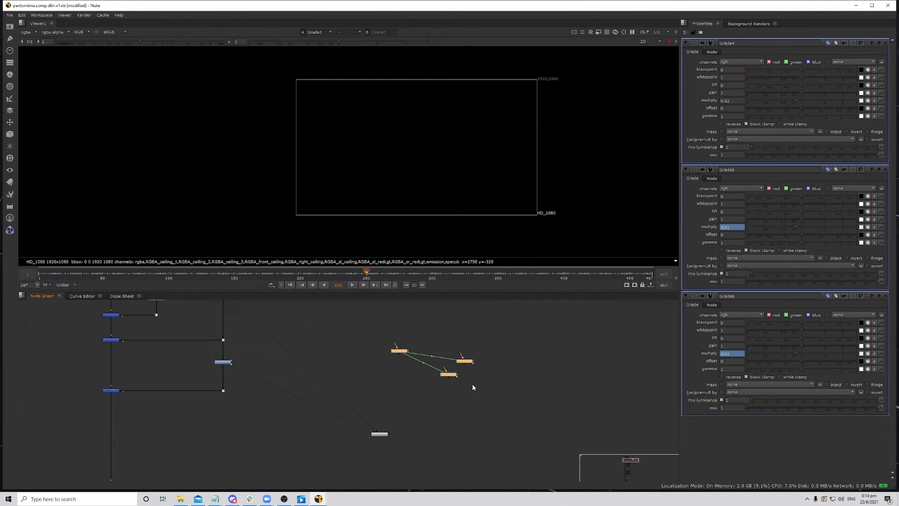
pyautogui.scroll(2, 475, 357)
pyautogui.scroll(-4, 442, 401)
pyautogui.scroll(-2, 421, 393)
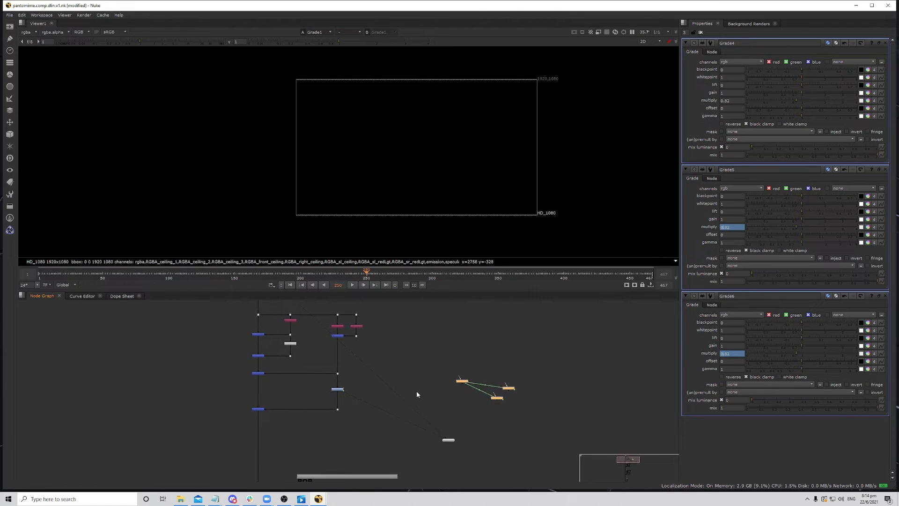
pyautogui.moveTo(445, 393); pyautogui.dragTo(365, 363, button='middle')
pyautogui.scroll(2, 461, 431)
pyautogui.moveTo(460, 432); pyautogui.dragTo(448, 367, button='middle')
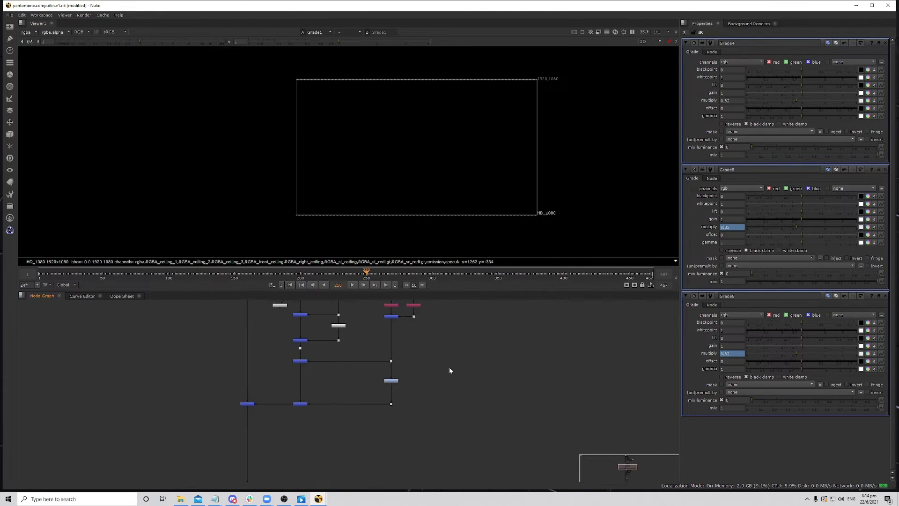
pyautogui.scroll(-1, 448, 367)
# - Show the node graph full-screen and select the SET, BOB and EGG branches to review the whole tree
pyautogui.press('space')
pyautogui.moveTo(437, 421); pyautogui.dragTo(445, 277, button='middle')
pyautogui.scroll(-3, 445, 277)
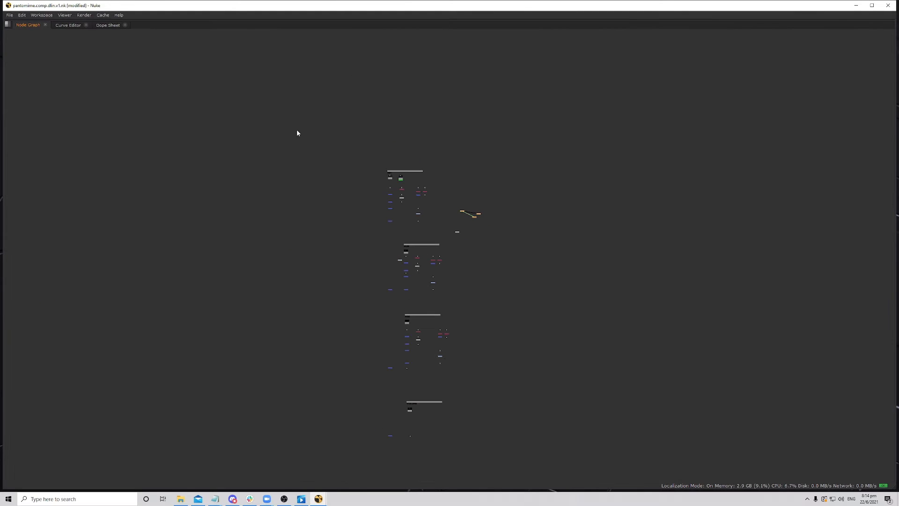
pyautogui.moveTo(315, 121); pyautogui.dragTo(460, 439)
pyautogui.scroll(7, 482, 184)
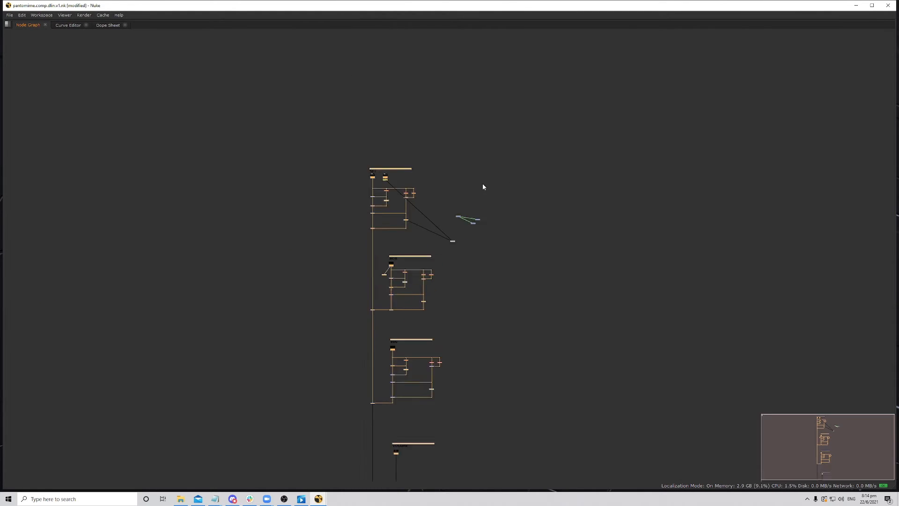
pyautogui.moveTo(392, 264); pyautogui.dragTo(479, 290, button='middle')
pyautogui.scroll(3, 394, 300)
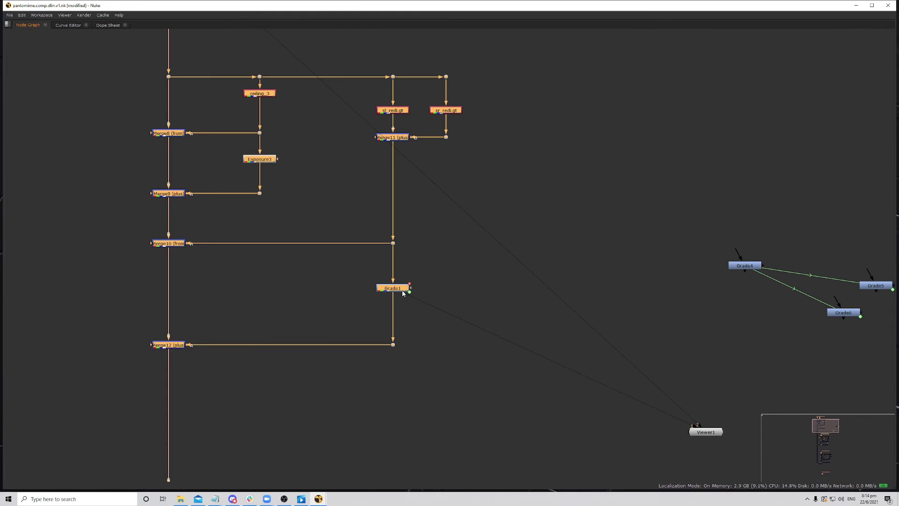
# - Open the properties of the SET branch's red light grade, Grade1
pyautogui.click(401, 287)
pyautogui.scroll(-2, 453, 283)
pyautogui.scroll(-3, 473, 302)
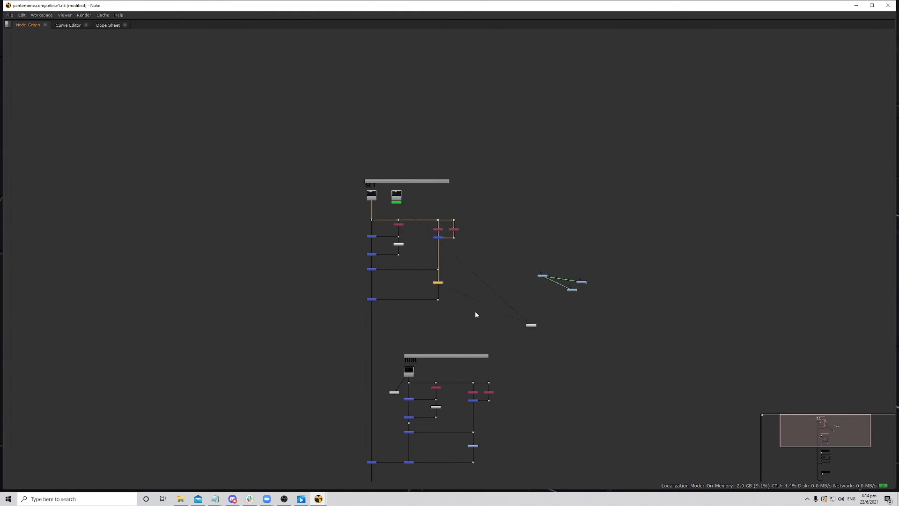
pyautogui.moveTo(476, 315); pyautogui.dragTo(489, 260, button='middle')
pyautogui.scroll(3, 490, 260)
pyautogui.scroll(2, 471, 192)
pyautogui.moveTo(471, 193); pyautogui.dragTo(539, 264, button='middle')
# - Add a NoOp node in the empty space between the SET branch and the linked grades and restore the full layout
pyautogui.click(596, 267)
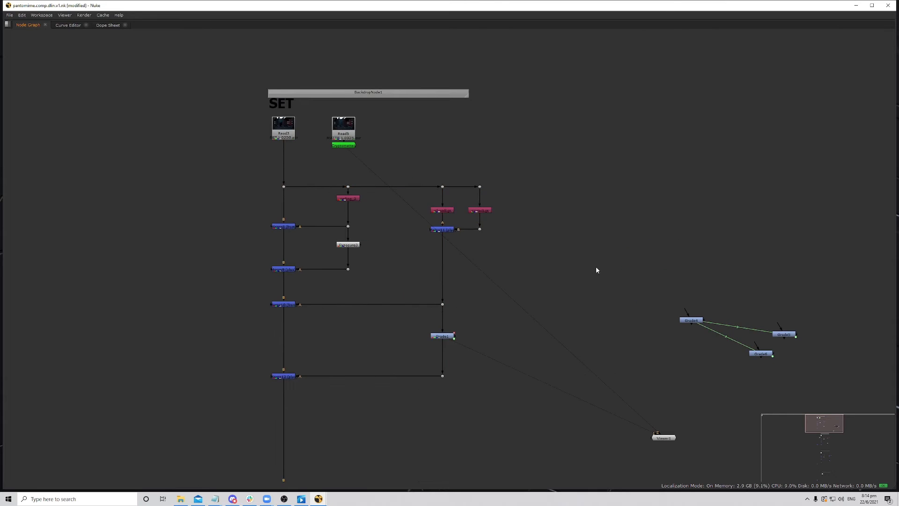
pyautogui.moveTo(596, 267); pyautogui.dragTo(512, 285, button='middle')
pyautogui.press('Tab')
pyautogui.write('noo')
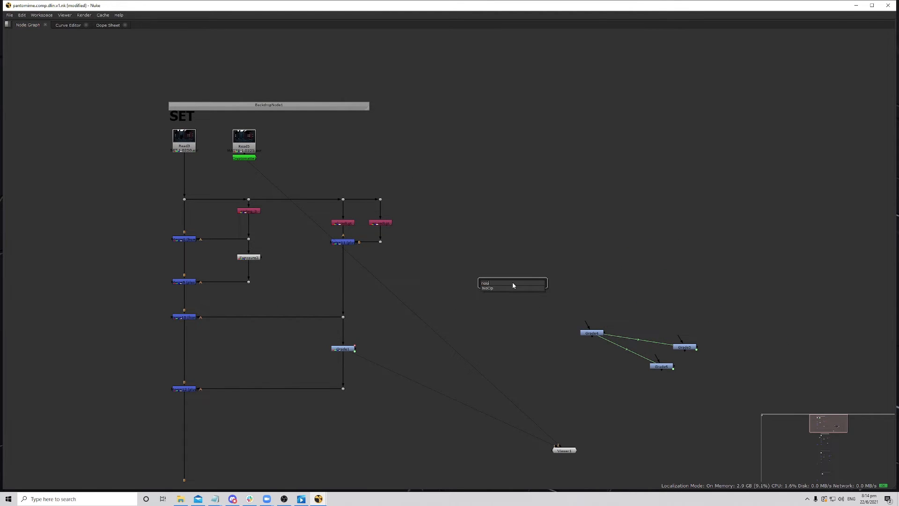
pyautogui.press('Escape')
pyautogui.press('space')
pyautogui.scroll(-3, 539, 356)
pyautogui.moveTo(543, 363); pyautogui.dragTo(475, 414, button='middle')
pyautogui.scroll(4, 469, 391)
pyautogui.scroll(-1, 396, 401)
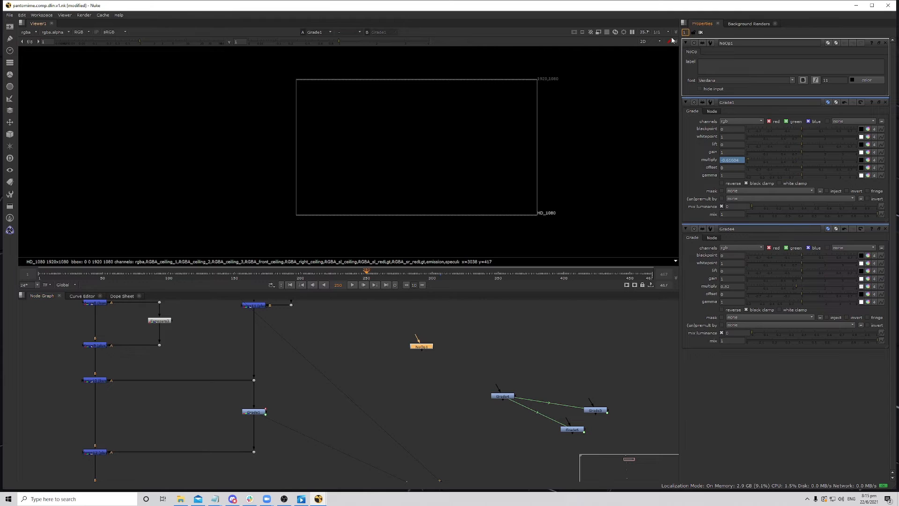
# - Rename the new NoOp node as REDLGT_CTR
pyautogui.press('Return')
pyautogui.moveTo(550, 371); pyautogui.dragTo(541, 381, button='middle')
pyautogui.moveTo(411, 355); pyautogui.dragTo(425, 349)
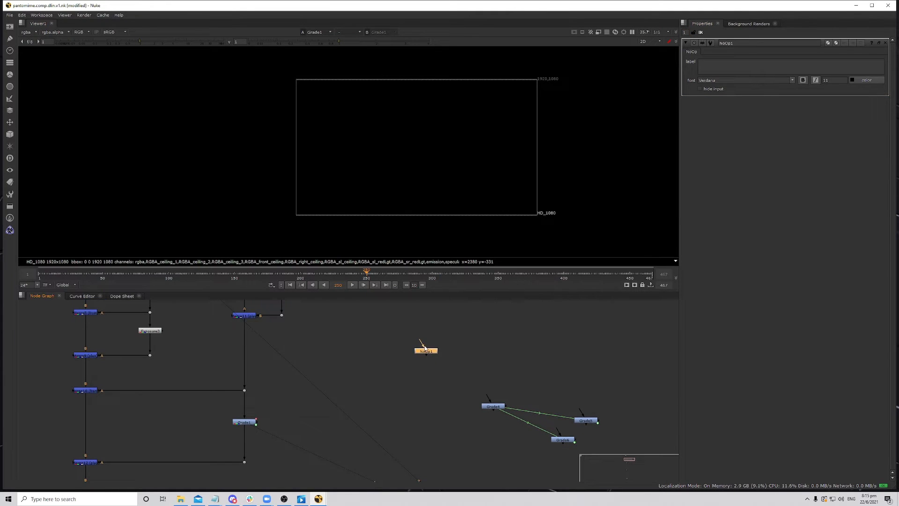
pyautogui.scroll(-3, 459, 354)
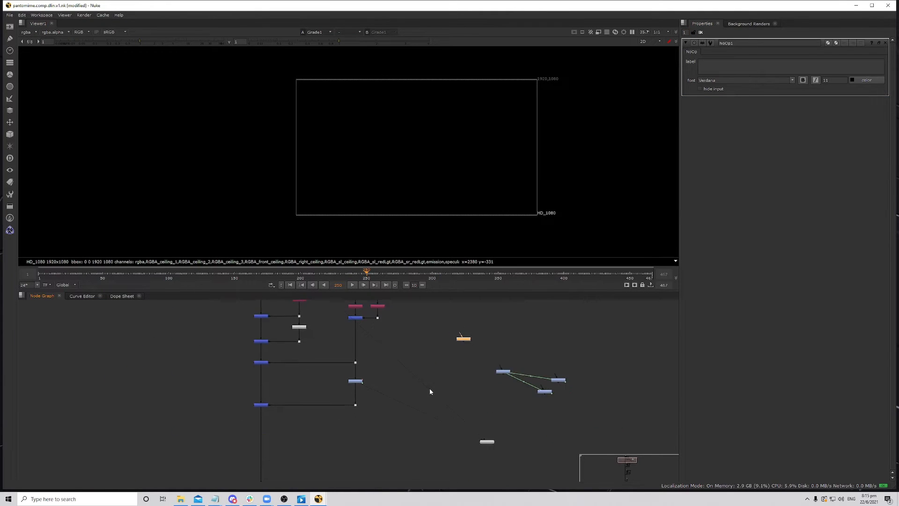
pyautogui.scroll(4, 482, 346)
pyautogui.moveTo(464, 354); pyautogui.dragTo(503, 317, button='middle')
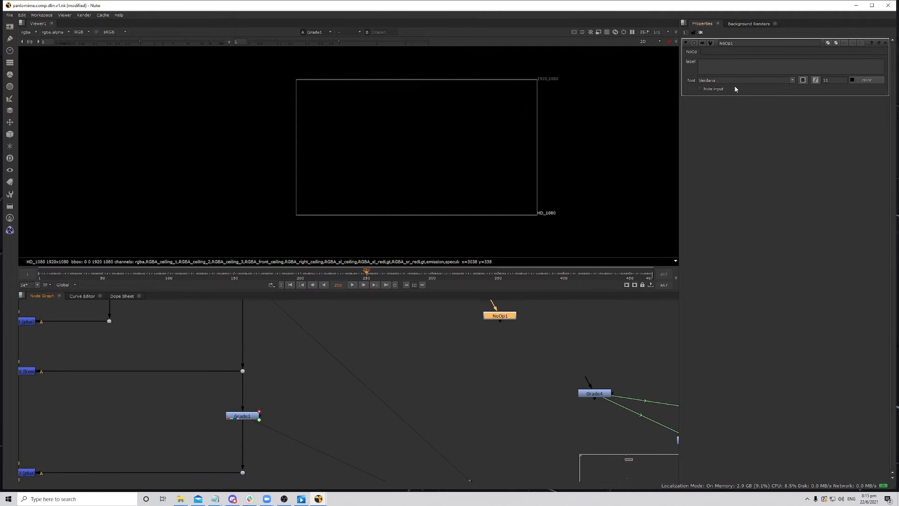
pyautogui.doubleClick(741, 44)
pyautogui.write('RED')
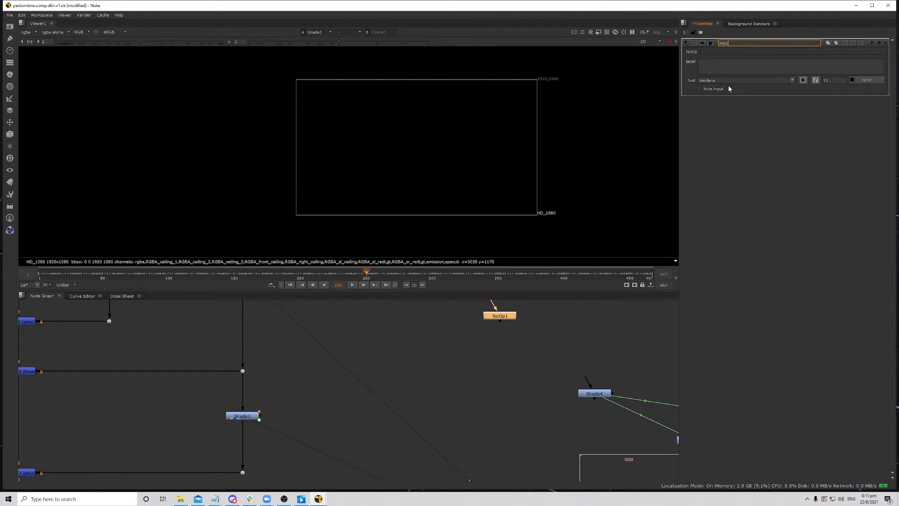
pyautogui.write('LGT_CTR')
pyautogui.press('Return')
# - Set the REDLGT_CTR node's tile colour to pure red
pyautogui.scroll(5, 512, 300)
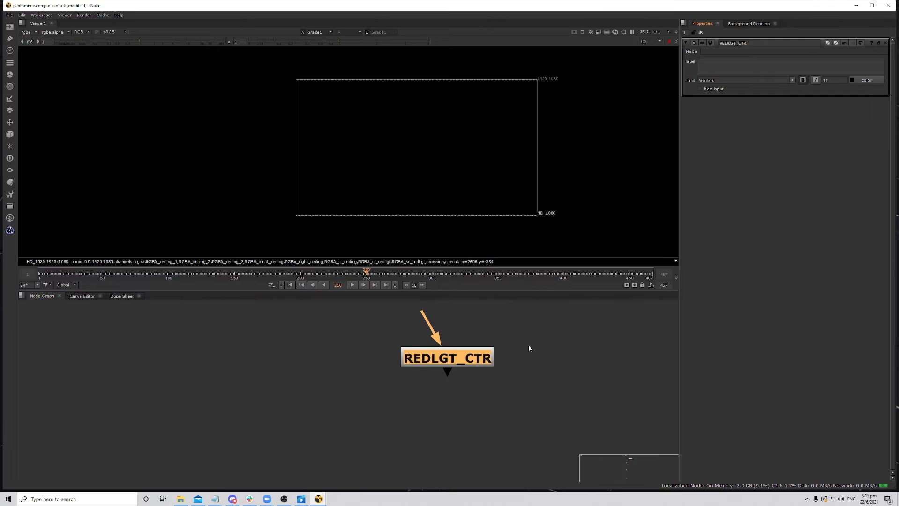
pyautogui.scroll(-1, 527, 346)
pyautogui.click(827, 43)
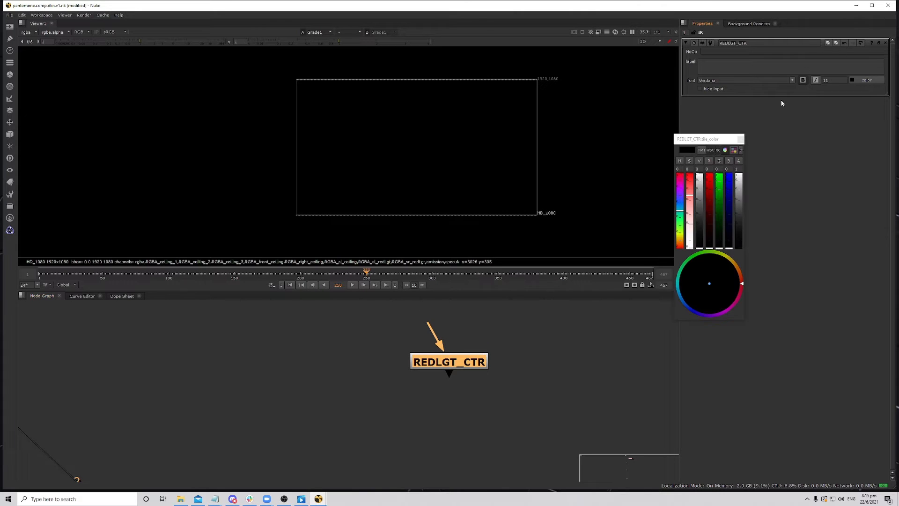
pyautogui.moveTo(700, 214); pyautogui.dragTo(699, 174)
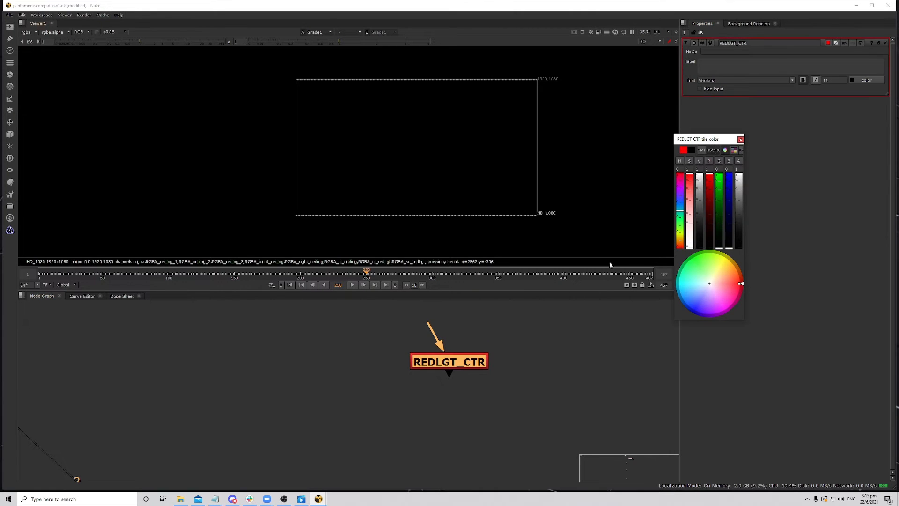
# - Move the REDLGT_CTR node into the empty space beside the SET branch's Read3 node and close the colour picker
pyautogui.scroll(-2, 514, 368)
pyautogui.scroll(1, 511, 369)
pyautogui.moveTo(470, 359); pyautogui.dragTo(219, 327)
pyautogui.scroll(-5, 431, 361)
pyautogui.moveTo(220, 326); pyautogui.dragTo(331, 382, button='middle')
pyautogui.scroll(1, 330, 383)
pyautogui.moveTo(330, 383); pyautogui.dragTo(299, 323)
pyautogui.moveTo(328, 332); pyautogui.dragTo(309, 359, button='middle')
pyautogui.scroll(3, 300, 339)
pyautogui.scroll(4, 262, 341)
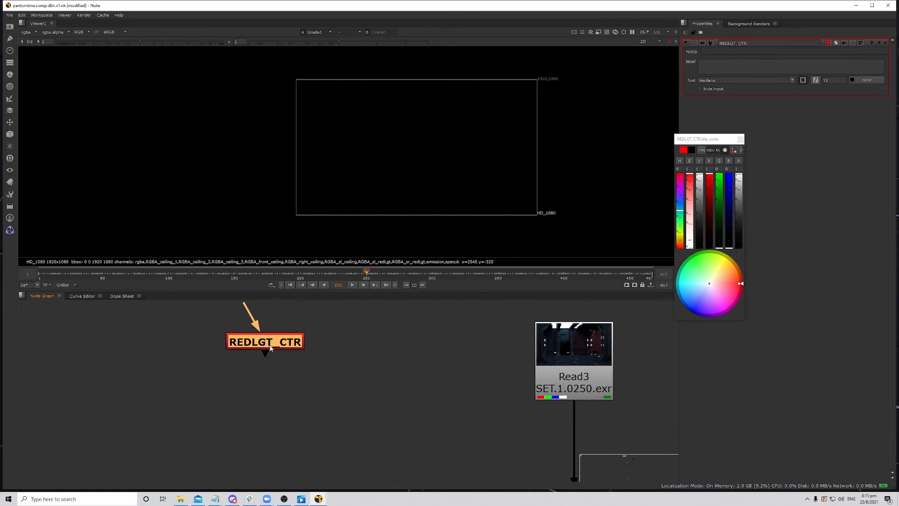
pyautogui.scroll(-2, 310, 345)
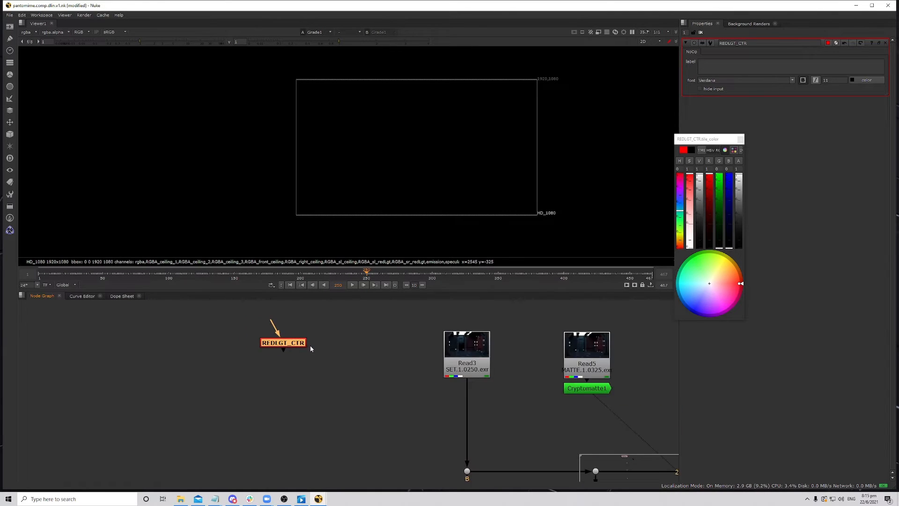
pyautogui.scroll(2, 310, 345)
pyautogui.scroll(-4, 330, 350)
pyautogui.scroll(-3, 329, 350)
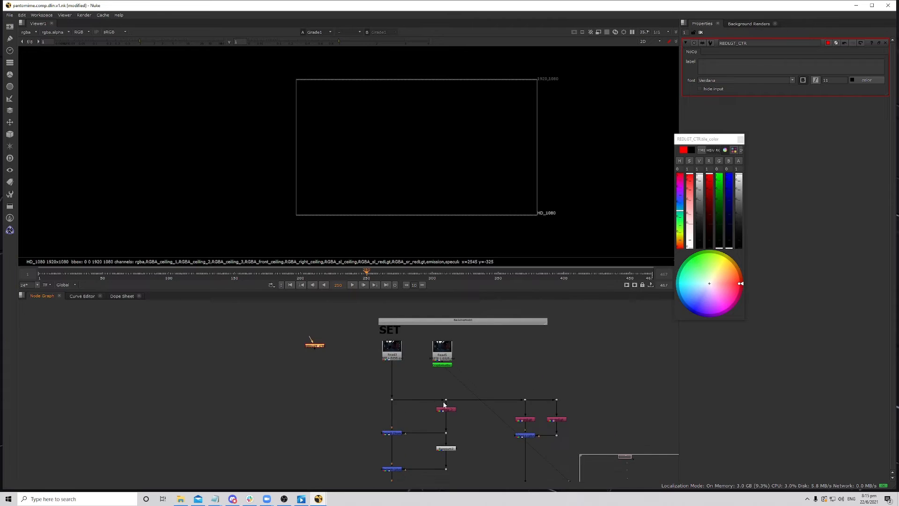
pyautogui.scroll(3, 292, 332)
pyautogui.click(741, 140)
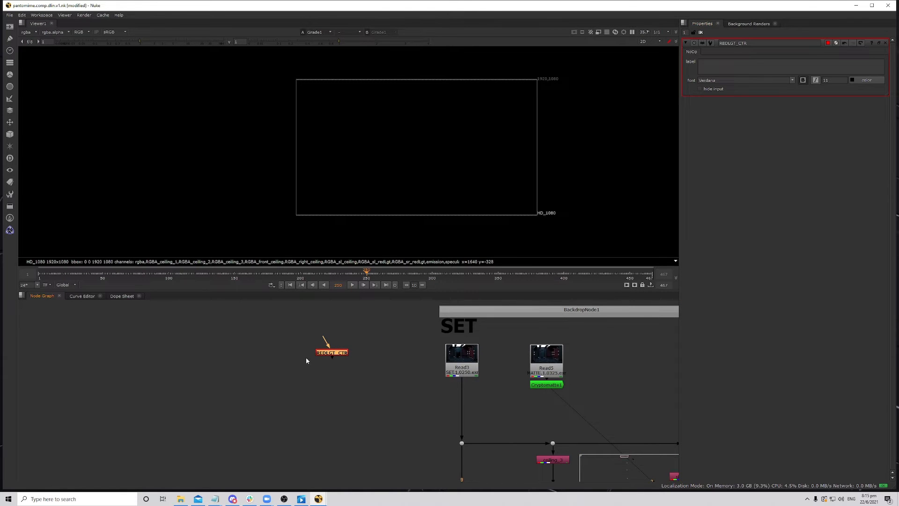
# - Hide the input arrow of the REDLGT_CTR node
pyautogui.scroll(4, 352, 350)
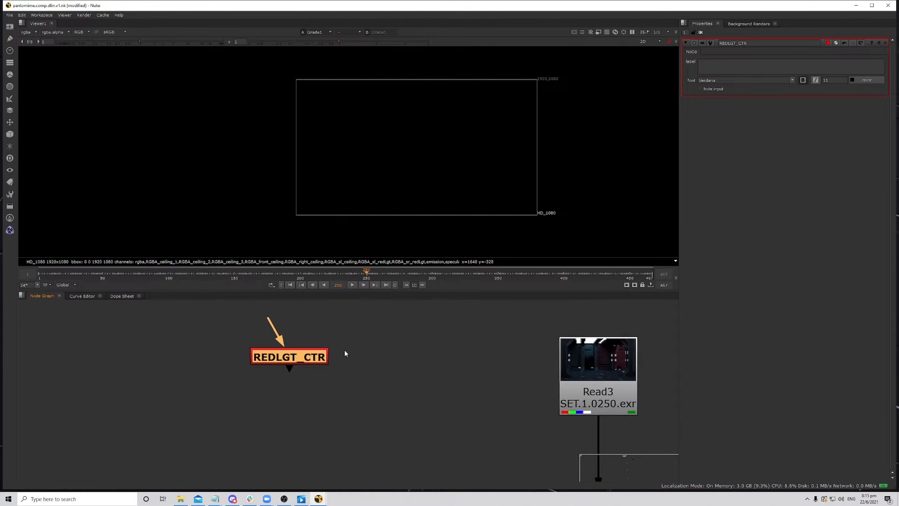
pyautogui.click(700, 89)
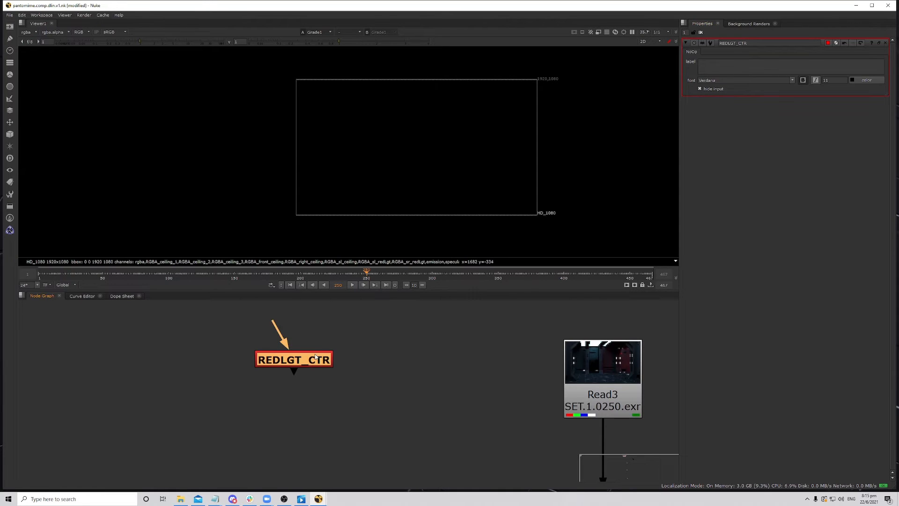
pyautogui.click(418, 374)
pyautogui.click(709, 92)
pyautogui.click(301, 349)
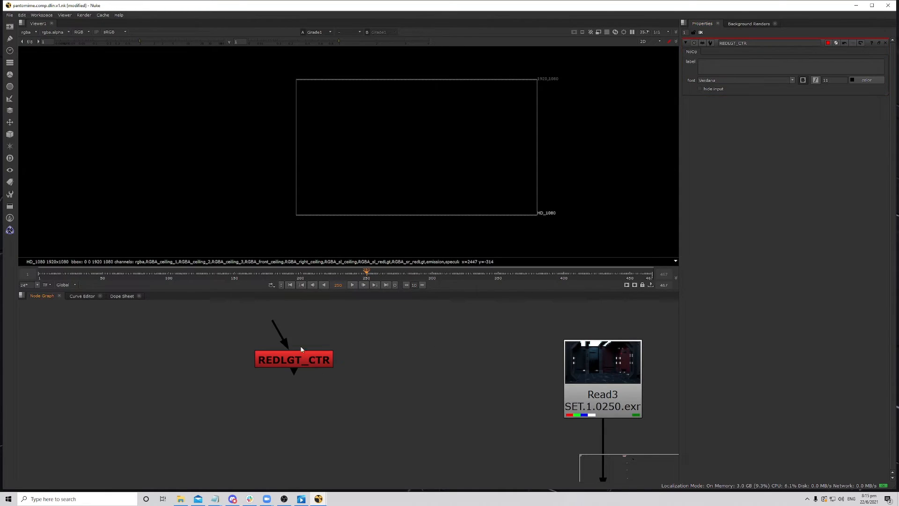
pyautogui.click(332, 366)
pyautogui.click(699, 88)
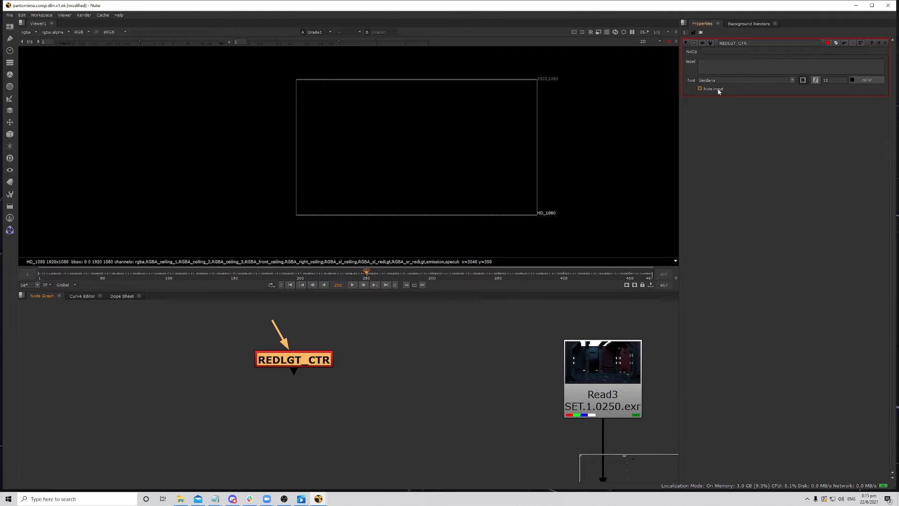
pyautogui.click(338, 348)
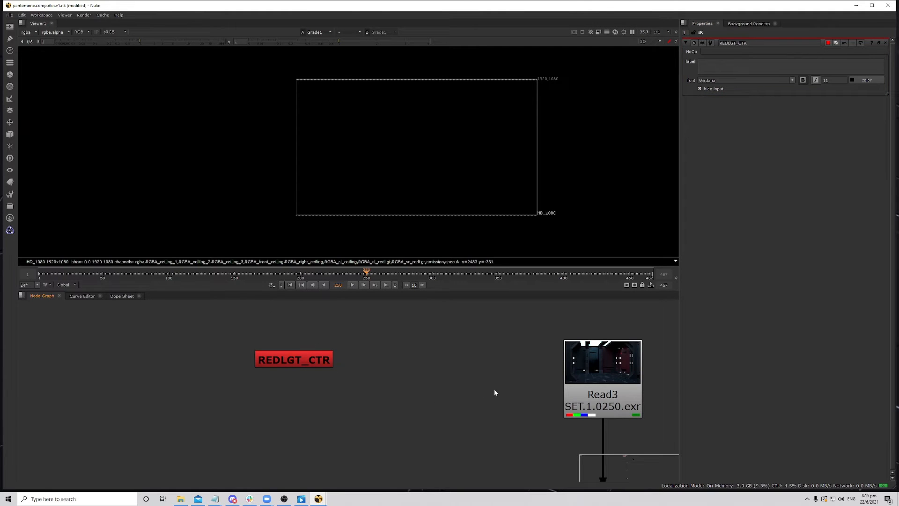
# - Examine where REDLGT_CTR sits in the tree relative to the SET branch and its red light grade
pyautogui.press('f')
pyautogui.scroll(-3, 446, 376)
pyautogui.scroll(2, 388, 359)
pyautogui.scroll(3, 335, 346)
pyautogui.moveTo(385, 355); pyautogui.dragTo(363, 376, button='middle')
pyautogui.scroll(6, 367, 367)
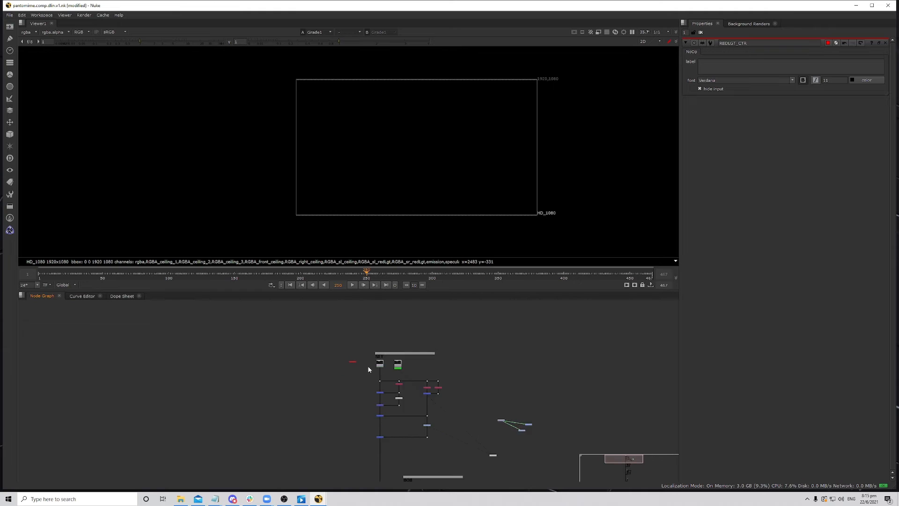
pyautogui.moveTo(419, 383); pyautogui.dragTo(359, 376, button='middle')
pyautogui.scroll(3, 281, 342)
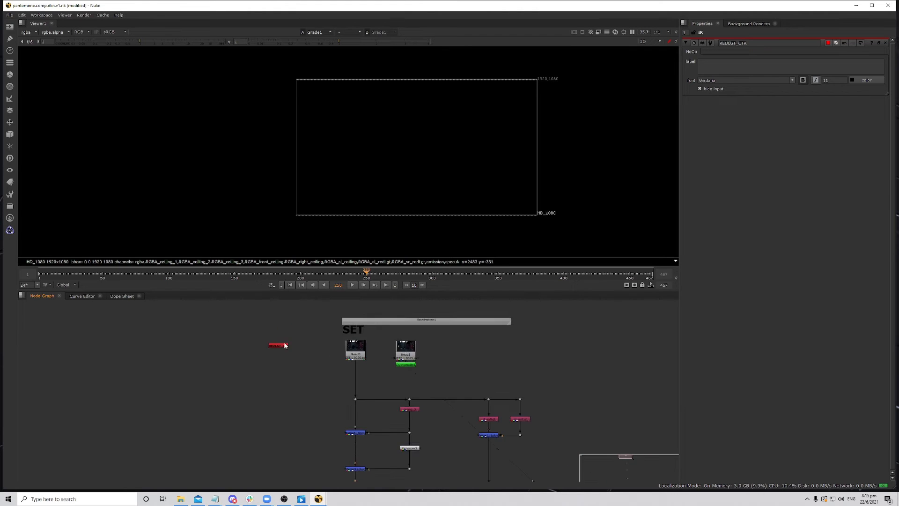
pyautogui.moveTo(450, 449); pyautogui.dragTo(439, 406, button='middle')
pyautogui.scroll(-2, 442, 414)
pyautogui.scroll(2, 475, 456)
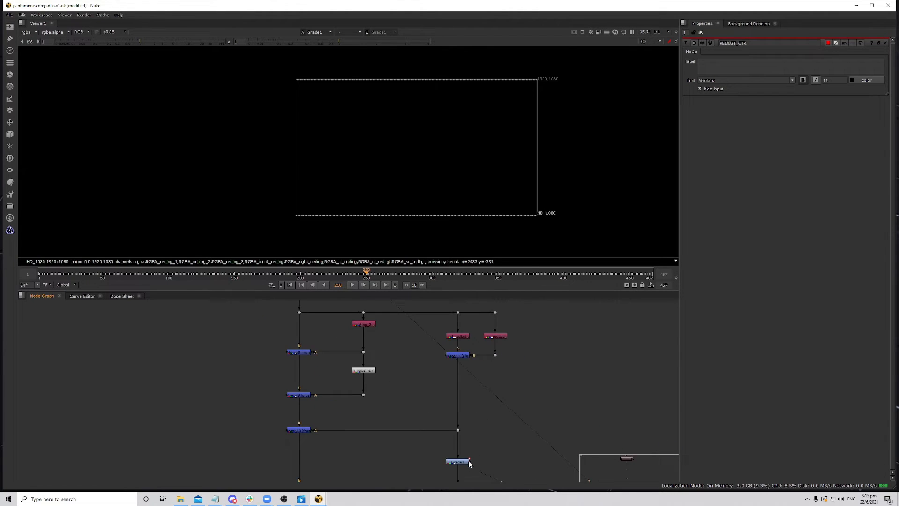
pyautogui.scroll(-2, 461, 461)
# - Compare the properties of the SET branch's Grade1 with those of REDLGT_CTR, leaving REDLGT_CTR open
pyautogui.click(315, 334)
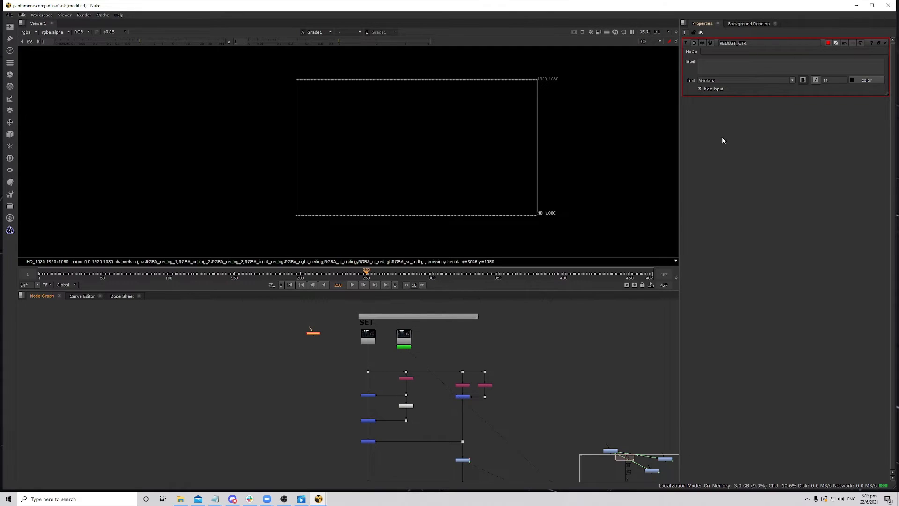
pyautogui.scroll(3, 463, 446)
pyautogui.click(477, 444)
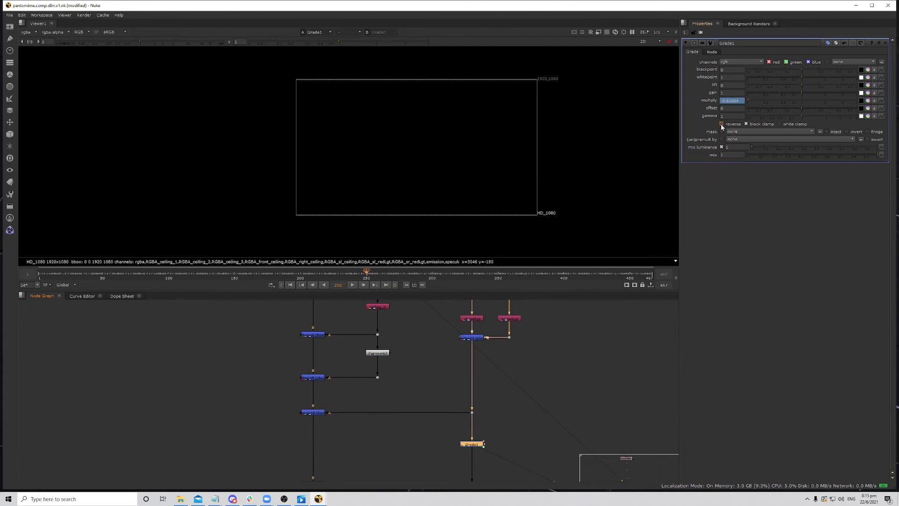
pyautogui.scroll(-5, 506, 432)
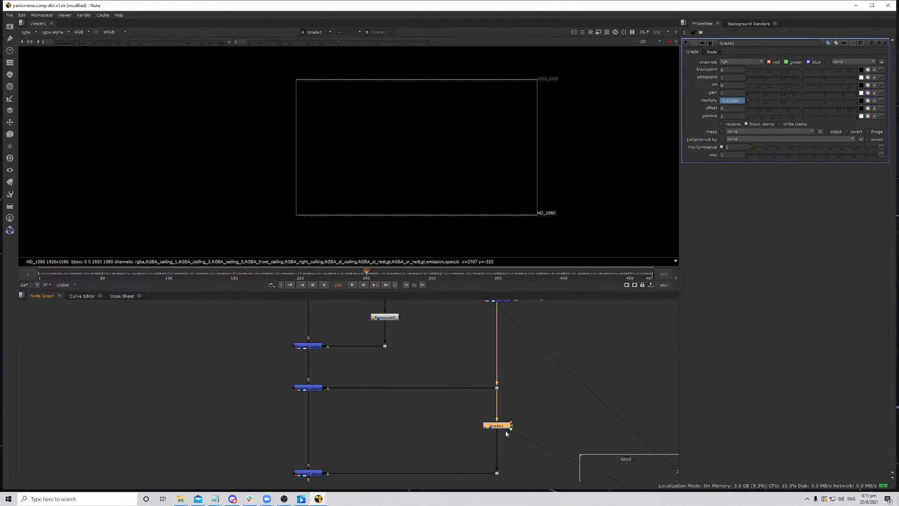
pyautogui.scroll(4, 527, 383)
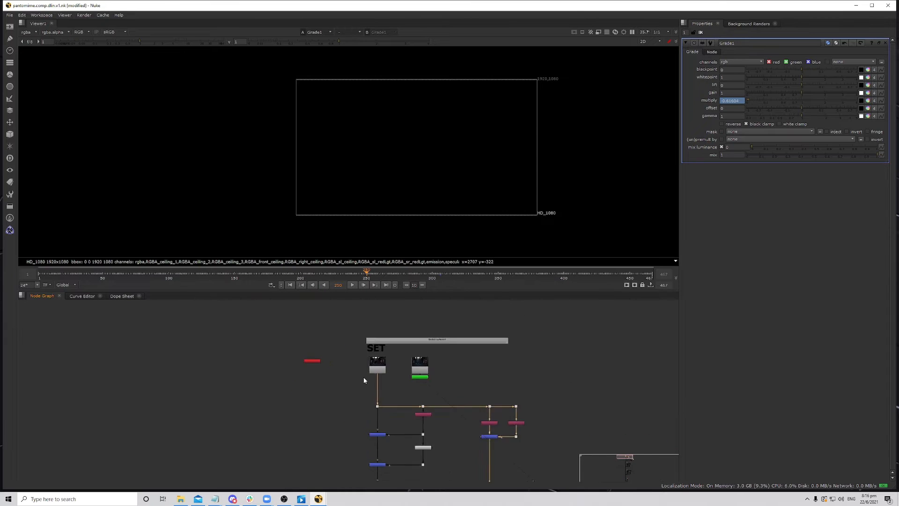
pyautogui.click(295, 353)
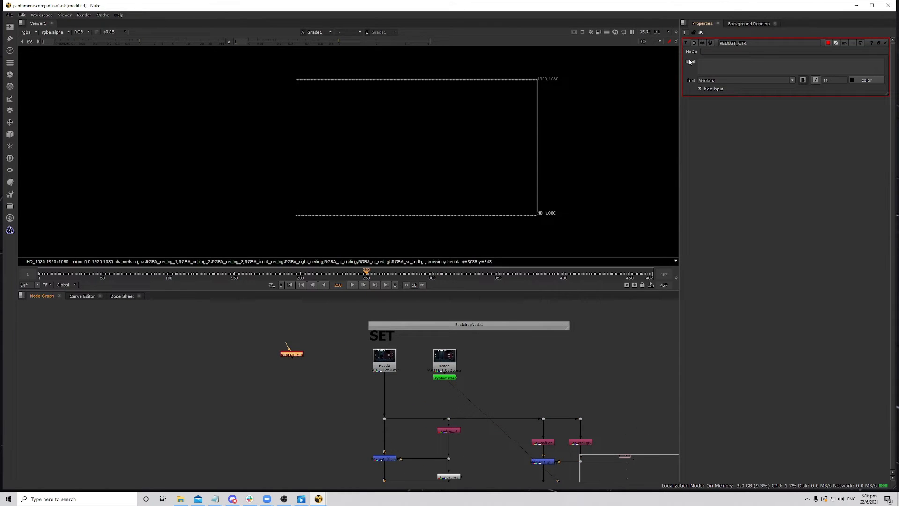
pyautogui.scroll(3, 303, 346)
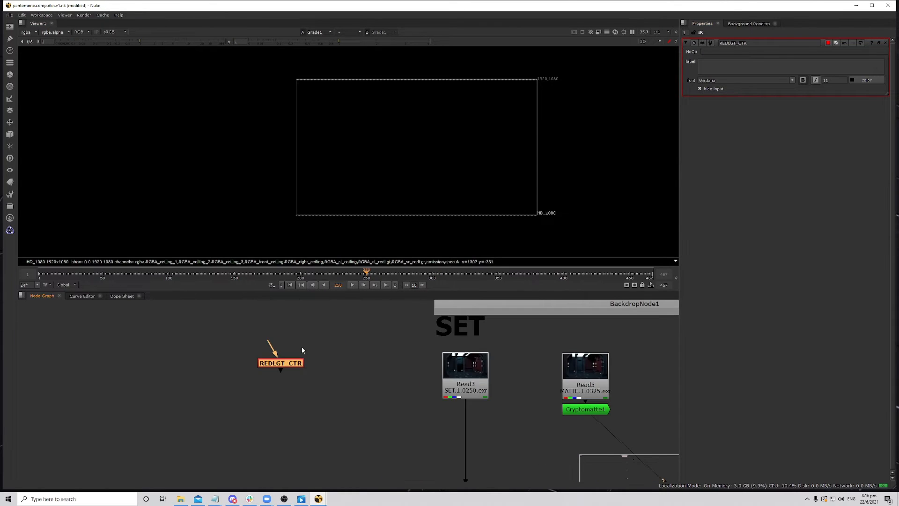
pyautogui.rightClick(713, 53)
pyautogui.click(731, 56)
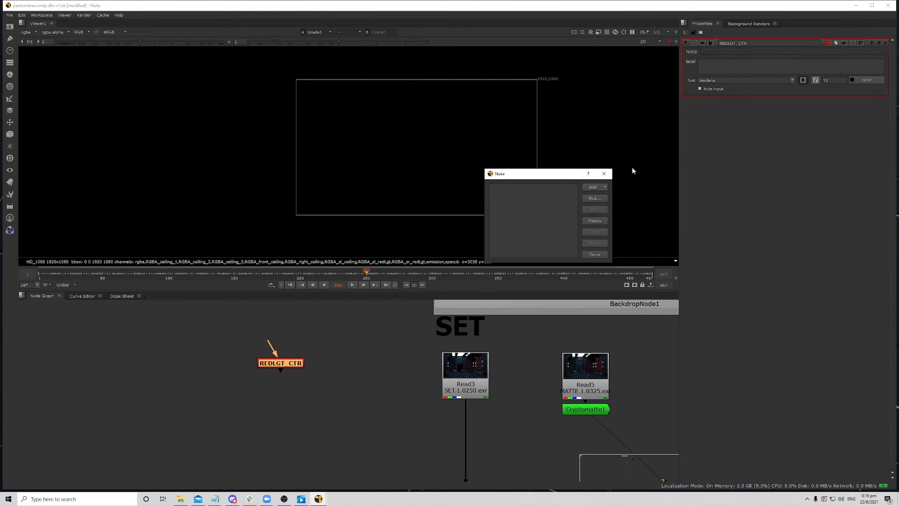
pyautogui.click(604, 173)
# - Add a floating point slider user knob named redLgt_exposure to the REDLGT_CTR node
pyautogui.rightClick(732, 52)
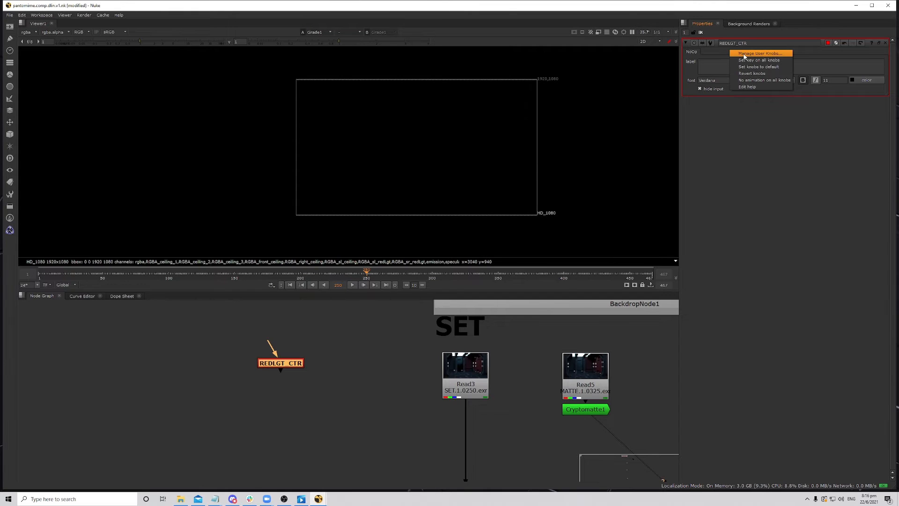
pyautogui.click(745, 53)
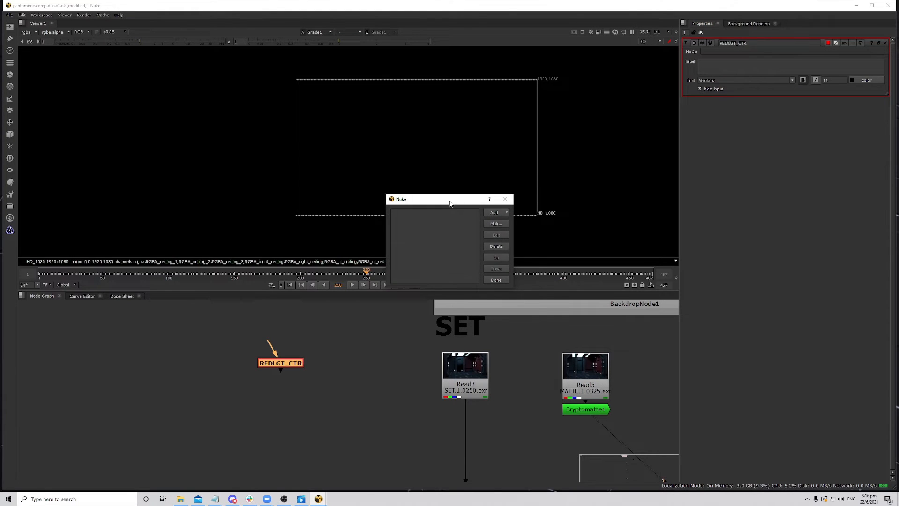
pyautogui.moveTo(449, 202); pyautogui.dragTo(473, 202)
pyautogui.click(512, 213)
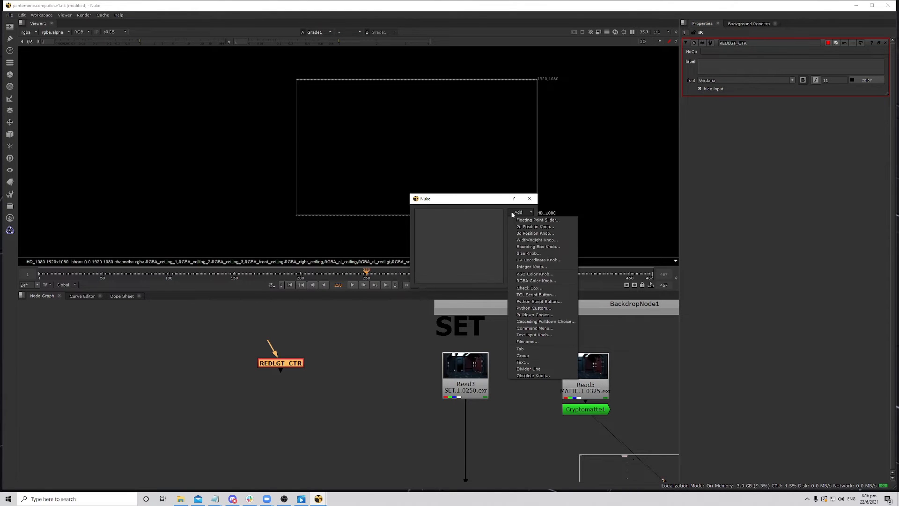
pyautogui.click(554, 220)
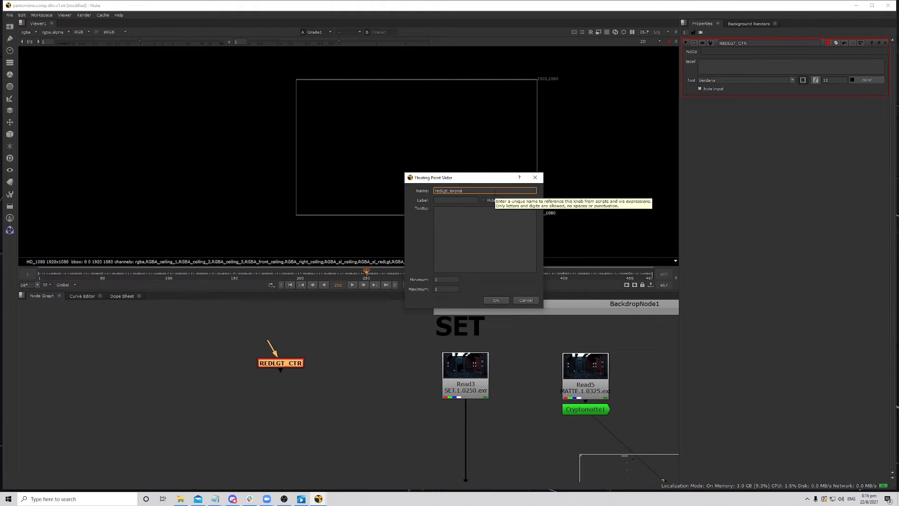
pyautogui.press('Return')
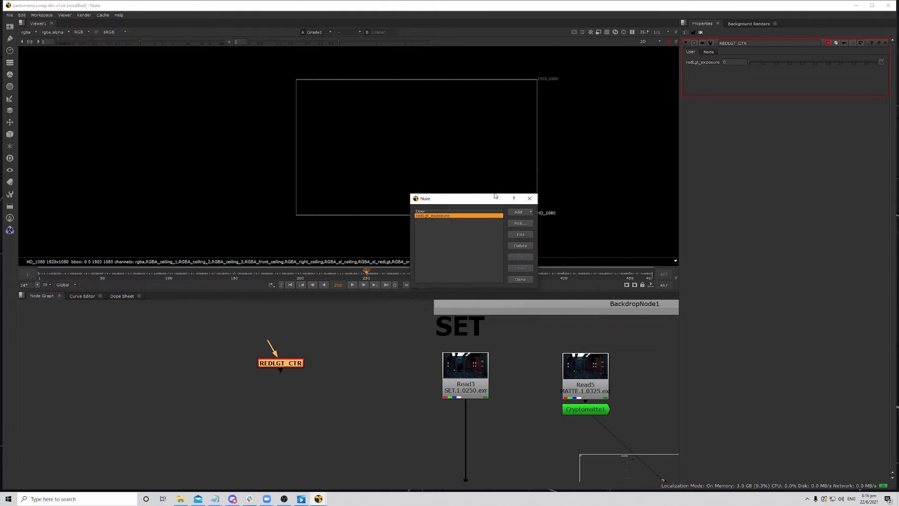
pyautogui.click(526, 278)
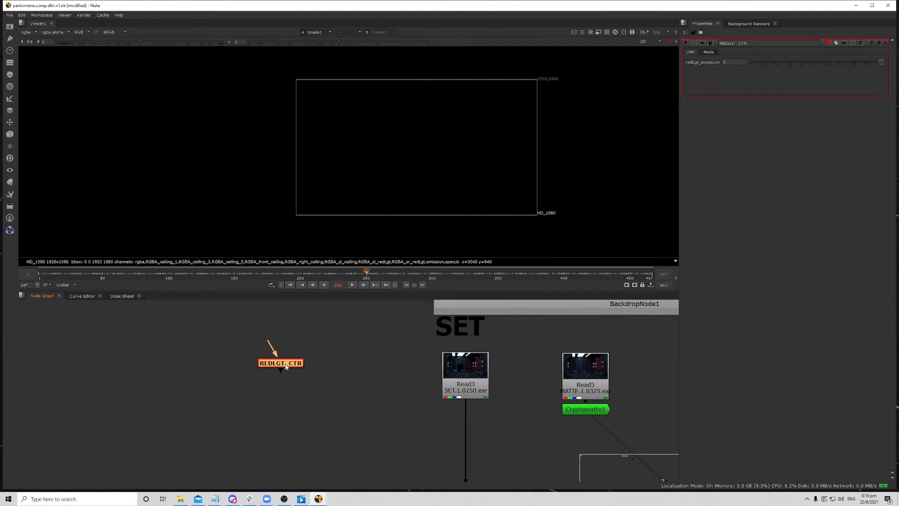
pyautogui.moveTo(752, 69); pyautogui.dragTo(762, 65)
pyautogui.moveTo(847, 69); pyautogui.dragTo(743, 67)
# - Return to the SET branch and open the properties of its red light grade, Grade1
pyautogui.scroll(-10, 465, 370)
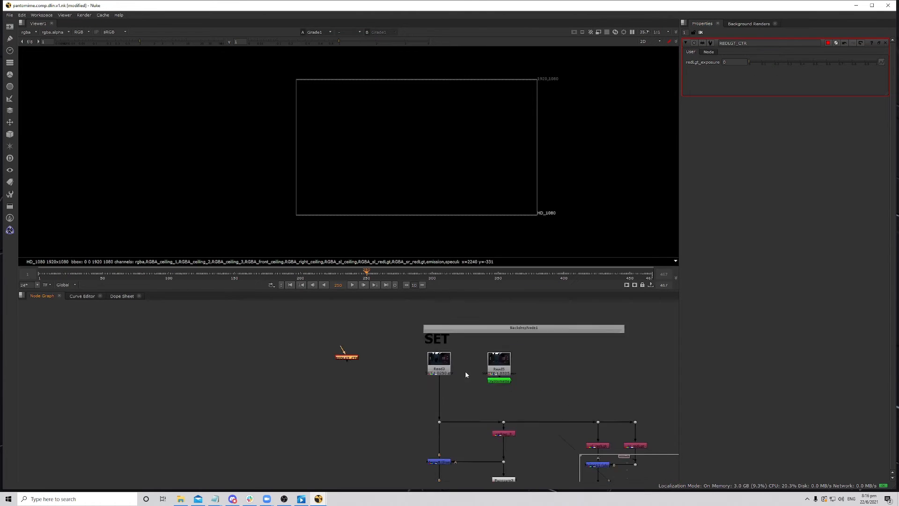
pyautogui.scroll(-1, 521, 428)
pyautogui.moveTo(519, 459); pyautogui.dragTo(480, 412, button='middle')
pyautogui.scroll(3, 515, 414)
pyautogui.scroll(-1, 519, 433)
pyautogui.scroll(-2, 532, 414)
pyautogui.scroll(3, 476, 392)
pyautogui.scroll(5, 478, 391)
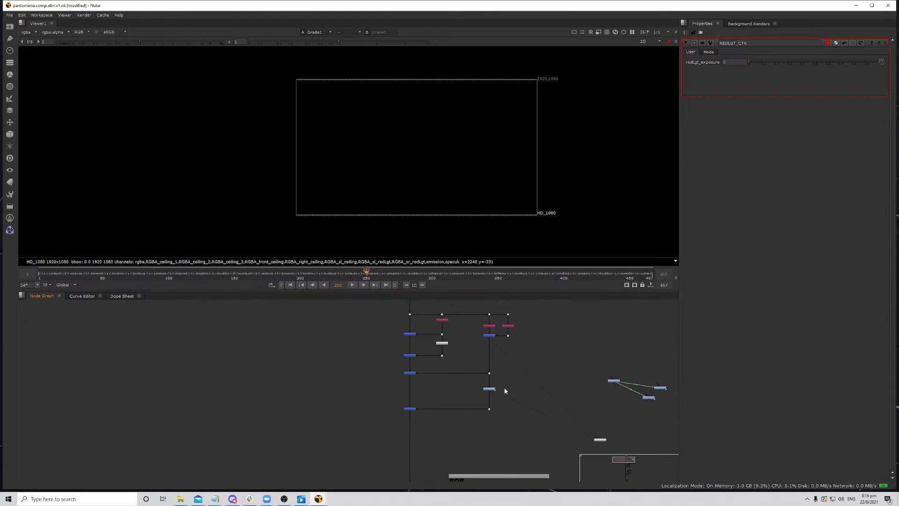
pyautogui.doubleClick(470, 393)
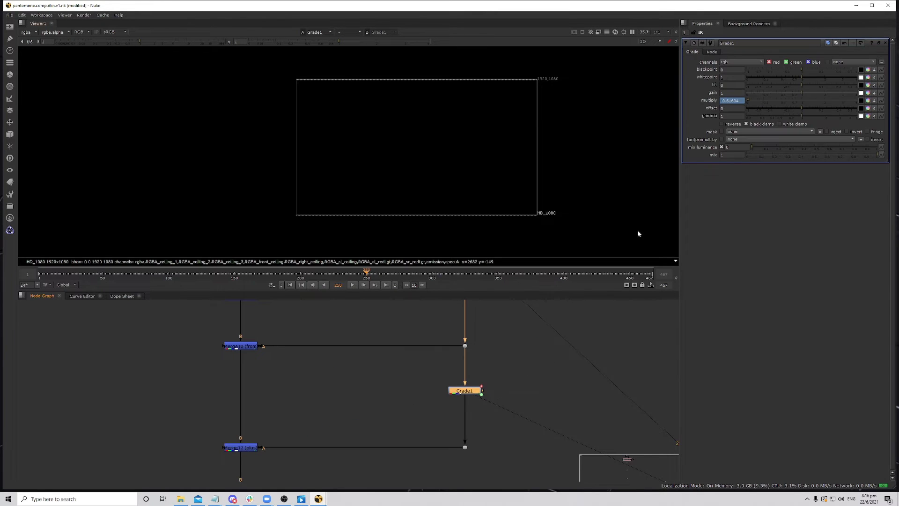
# - Copy the sine expression from Grade1's multiply, then replace Grade1 in the SET branch with a fresh Grade node
pyautogui.press('=')
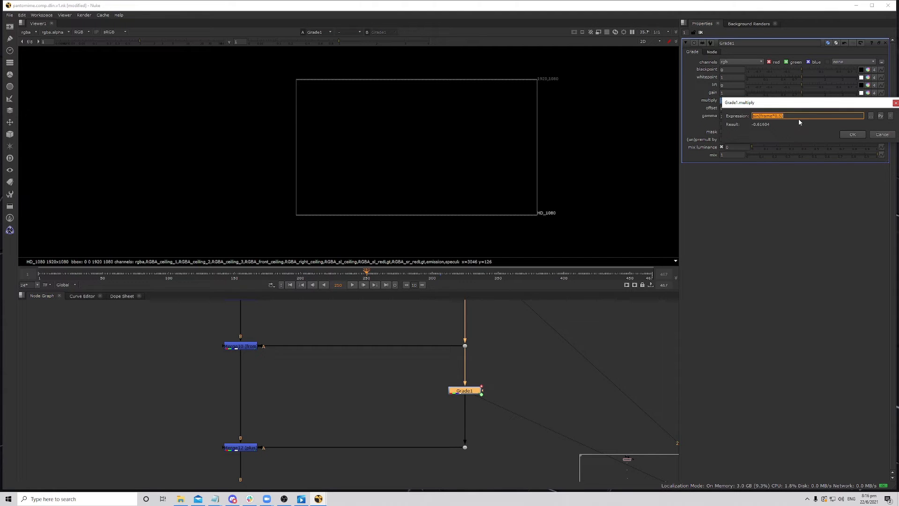
pyautogui.click(879, 135)
pyautogui.click(480, 395)
pyautogui.click(472, 391)
pyautogui.press('Delete')
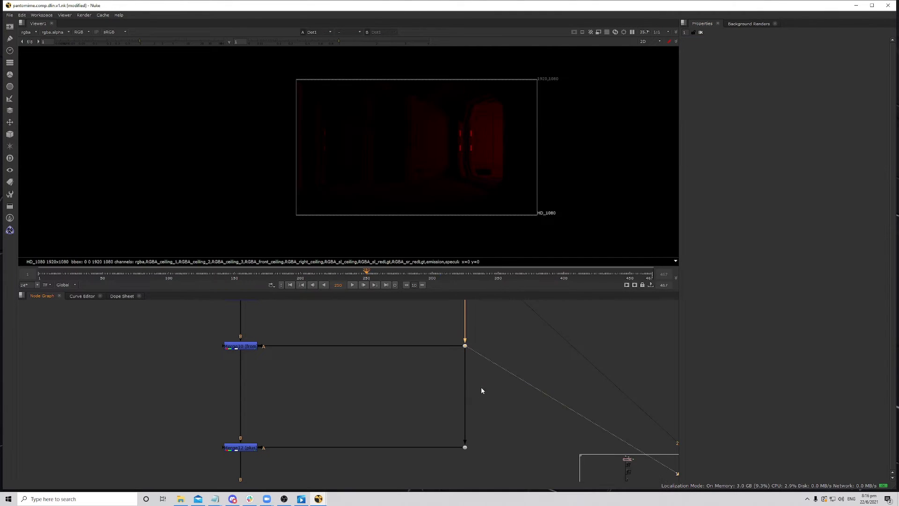
pyautogui.hotkey('ctrl', 'z')
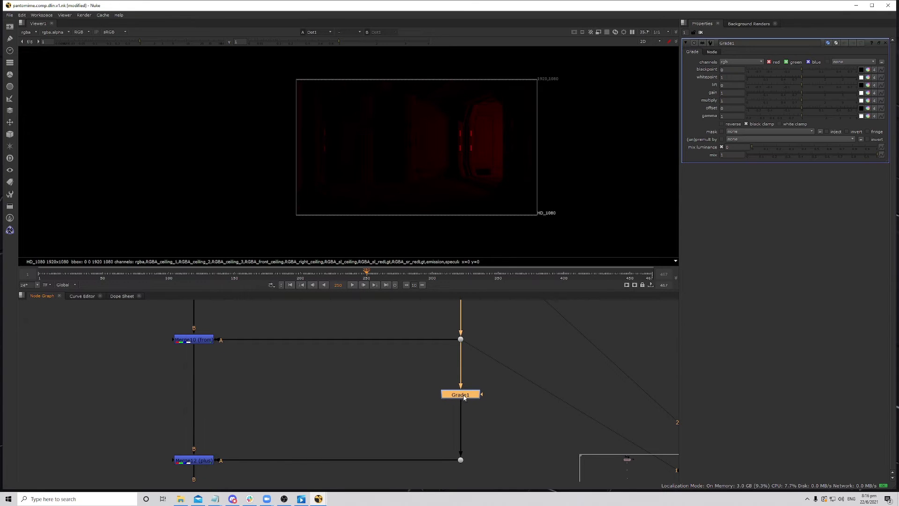
# - Open REDLGT_CTR and set the copied sine expression on its redLgt_exposure knob
pyautogui.scroll(-7, 360, 355)
pyautogui.moveTo(359, 354); pyautogui.dragTo(405, 427, button='middle')
pyautogui.scroll(3, 313, 341)
pyautogui.doubleClick(311, 336)
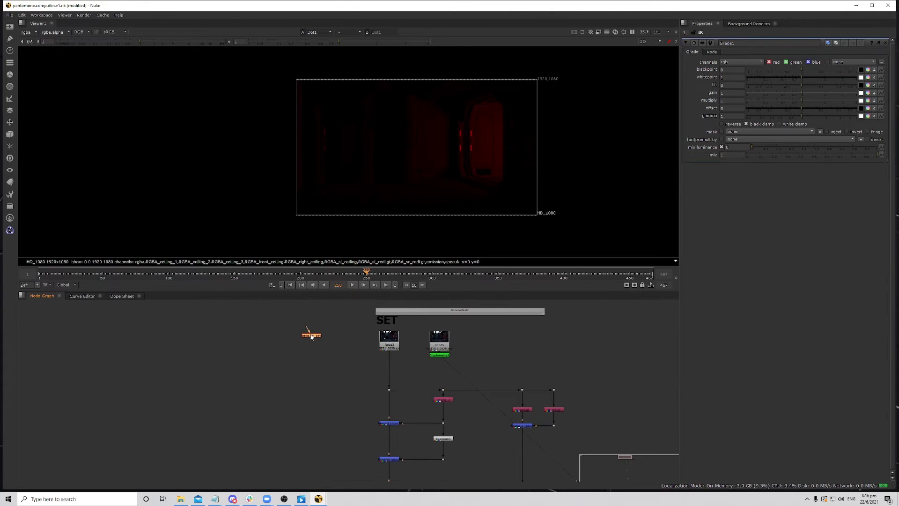
pyautogui.click(733, 62)
pyautogui.press('=')
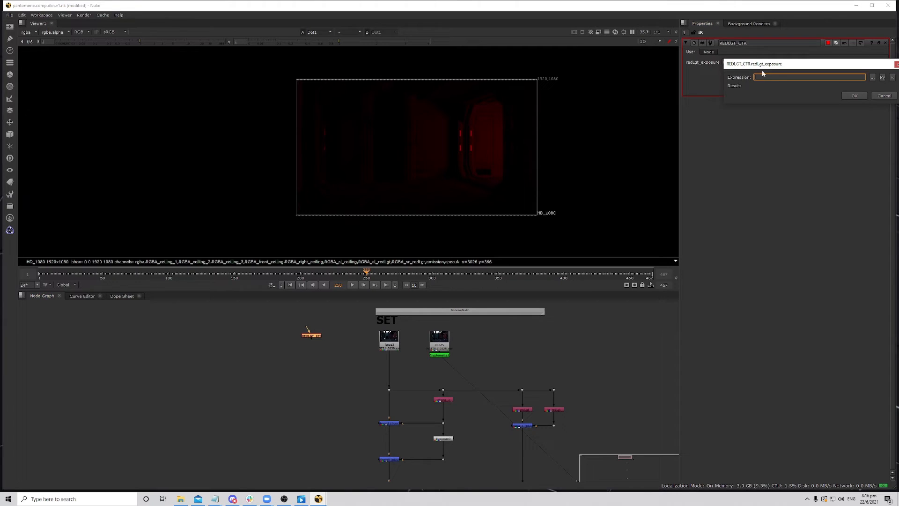
pyautogui.hotkey('ctrl', 'v')
pyautogui.click(847, 95)
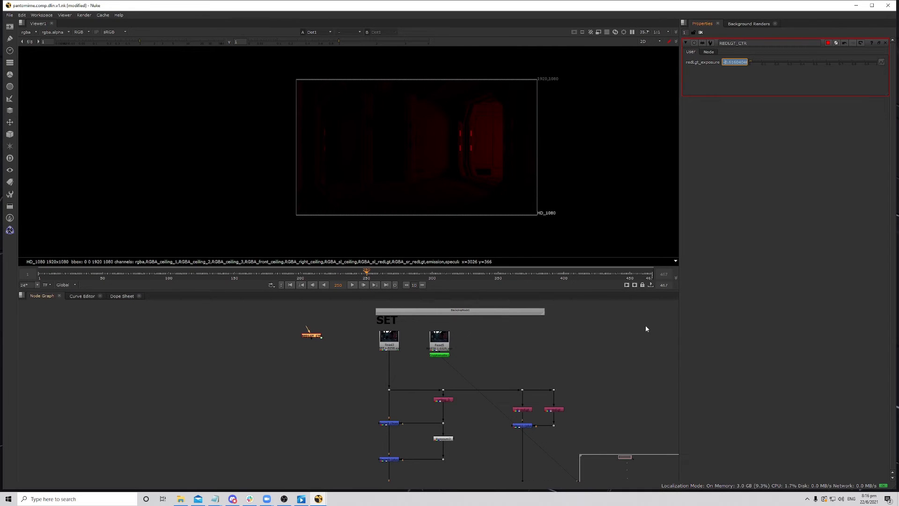
# - Delete the three linked Grade nodes standing apart beside the SET branch and accept the dependency warning
pyautogui.moveTo(447, 394); pyautogui.dragTo(464, 398, button='middle')
pyautogui.scroll(-6, 464, 397)
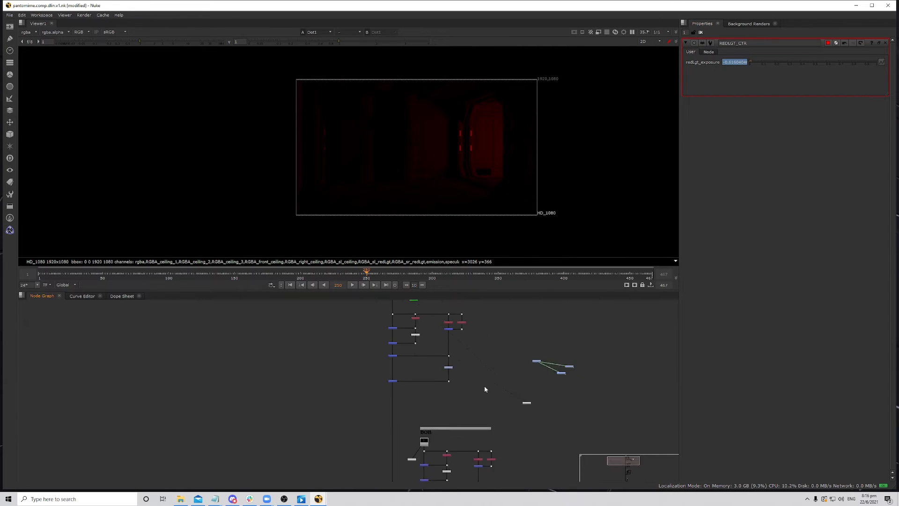
pyautogui.scroll(3, 510, 365)
pyautogui.moveTo(500, 313); pyautogui.dragTo(562, 349)
pyautogui.press('Delete')
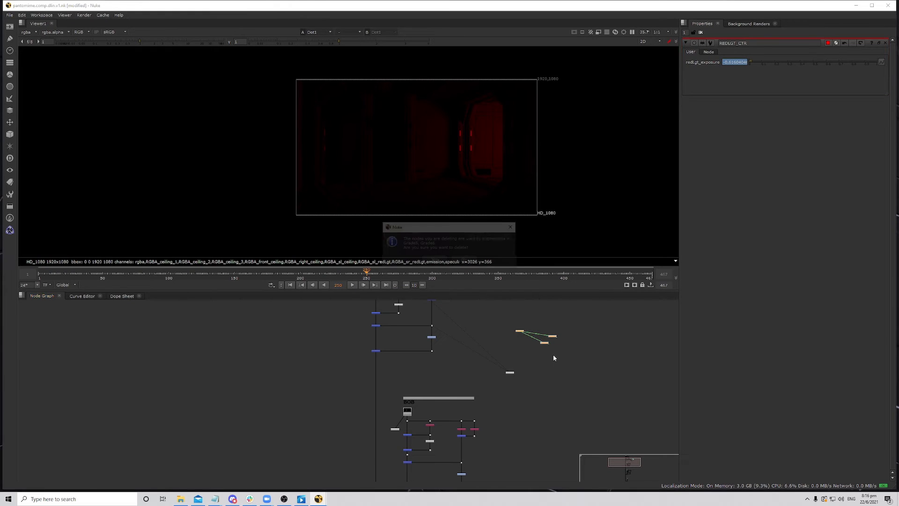
pyautogui.click(434, 259)
# - Examine the SET branch in the enlarged node graph, comparing where REDLGT_CTR and the red light grade Grade1 sit
pyautogui.press('space')
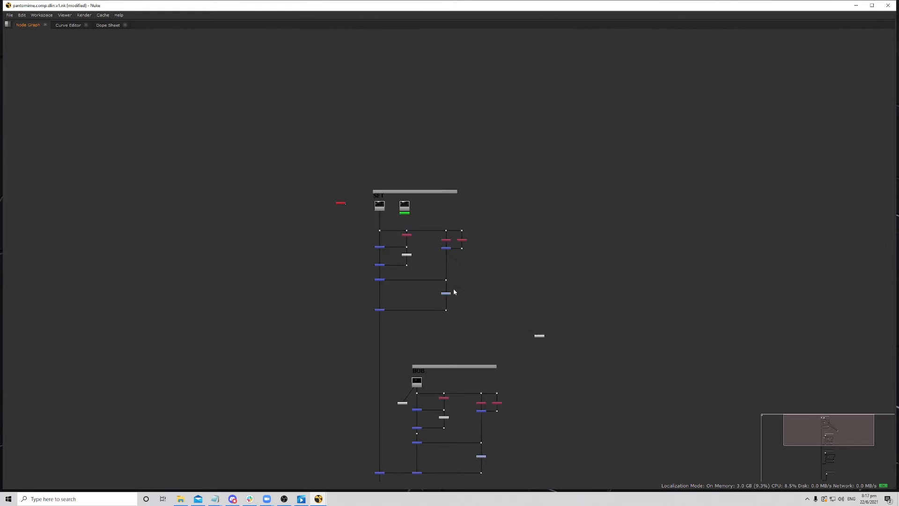
pyautogui.scroll(4, 451, 293)
pyautogui.hotkey('ctrl', 'z')
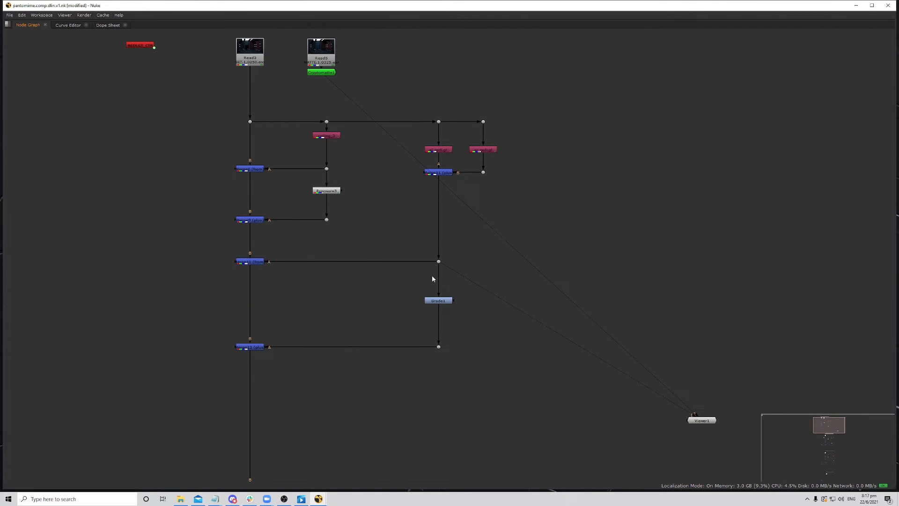
pyautogui.moveTo(432, 276); pyautogui.dragTo(444, 297, button='middle')
pyautogui.click(450, 321)
pyautogui.click(159, 68)
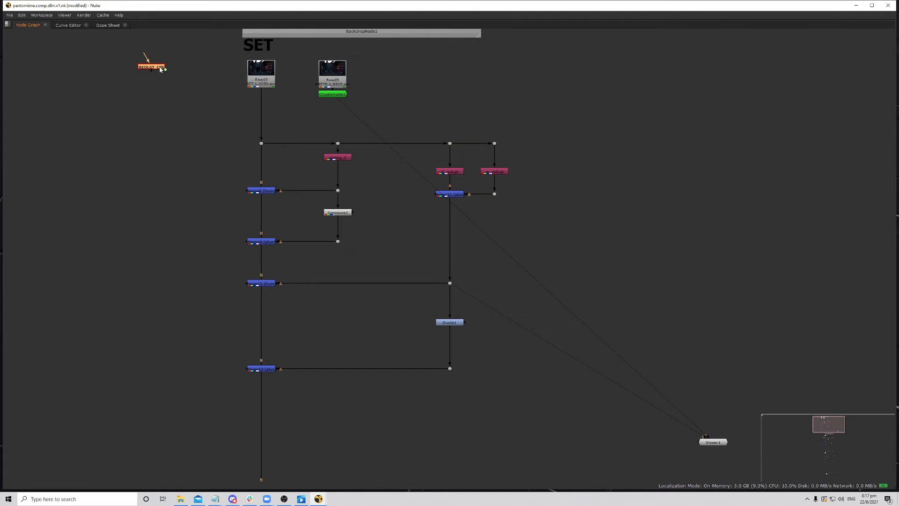
pyautogui.click(451, 322)
pyautogui.moveTo(450, 322); pyautogui.dragTo(462, 340, button='middle')
pyautogui.scroll(2, 458, 335)
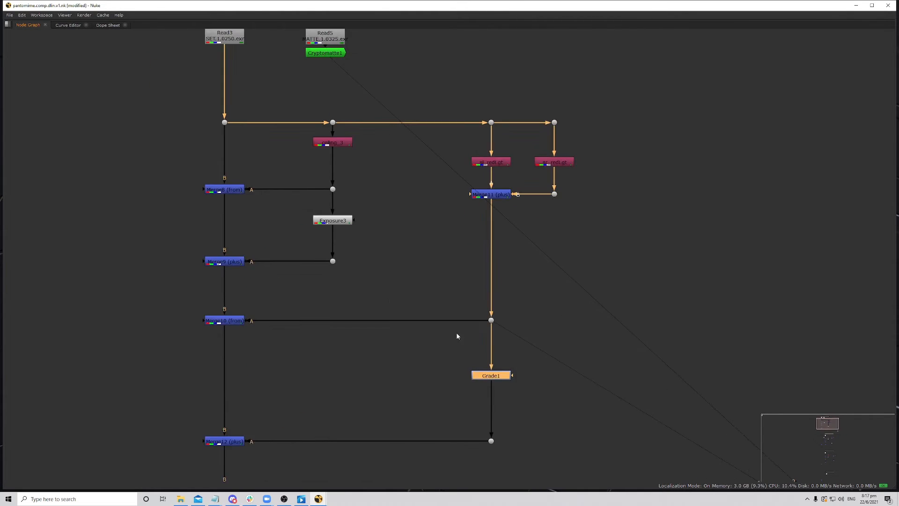
pyautogui.scroll(-1, 458, 335)
pyautogui.press('space')
pyautogui.scroll(-3, 442, 327)
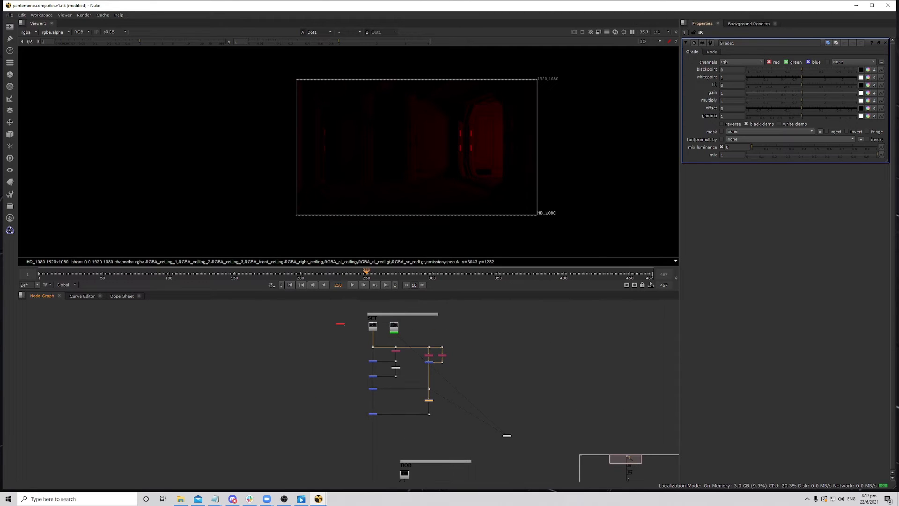
# - Open REDLGT_CTR beside Grade1 and link Grade1's multiply directly to the redLgt_exposure knob
pyautogui.click(340, 326)
pyautogui.doubleClick(340, 325)
pyautogui.hotkey('ctrl', 'c')
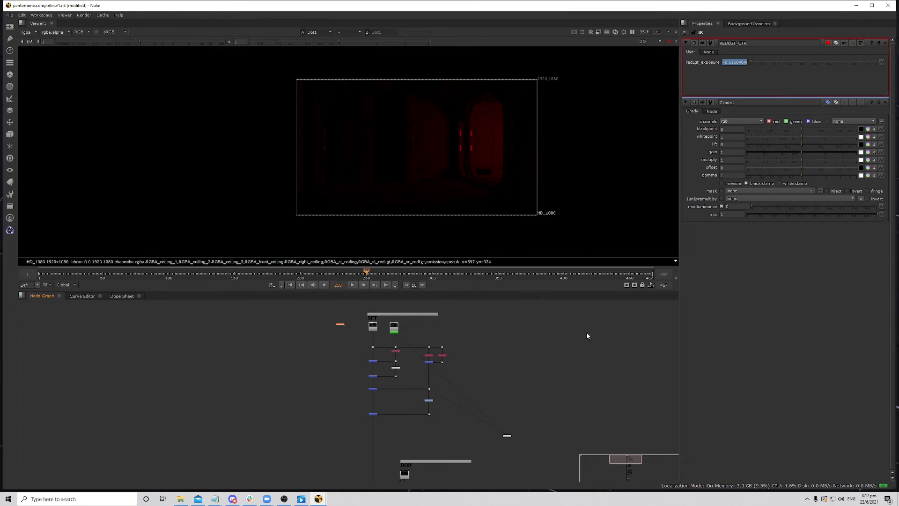
pyautogui.click(739, 159)
pyautogui.hotkey('ctrl', 'v')
pyautogui.hotkey('ctrl', 'z')
pyautogui.click(738, 160)
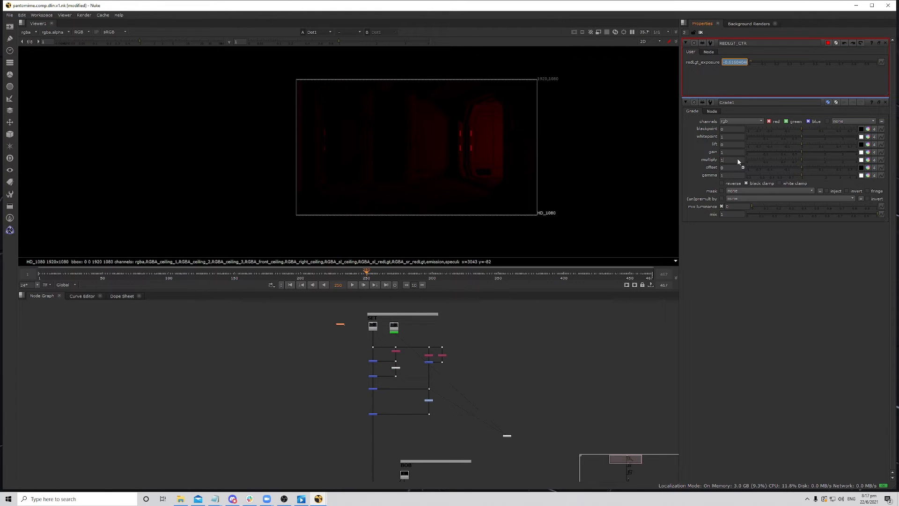
pyautogui.hotkey('ctrl', 'v')
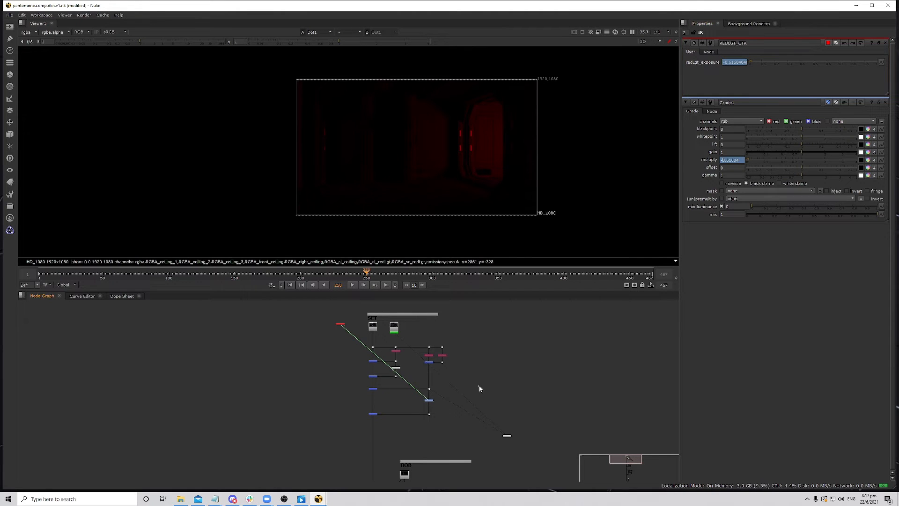
# - Undo the latest changes and swap the linked Grade1 for a fresh, unlinked Grade in the SET branch's red light pipe
pyautogui.hotkey('ctrl', 'z')
pyautogui.hotkey('ctrl', 'z')
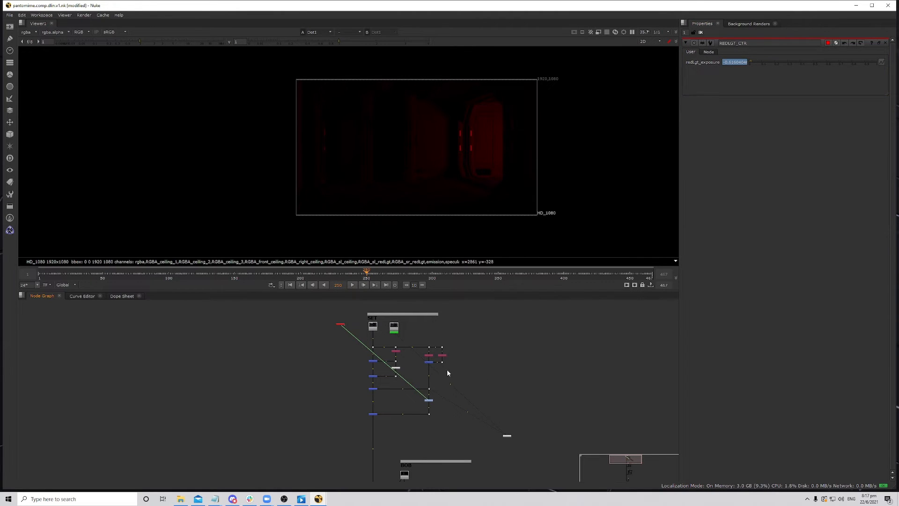
pyautogui.hotkey('ctrl', 'z')
pyautogui.scroll(3, 468, 398)
pyautogui.doubleClick(436, 407)
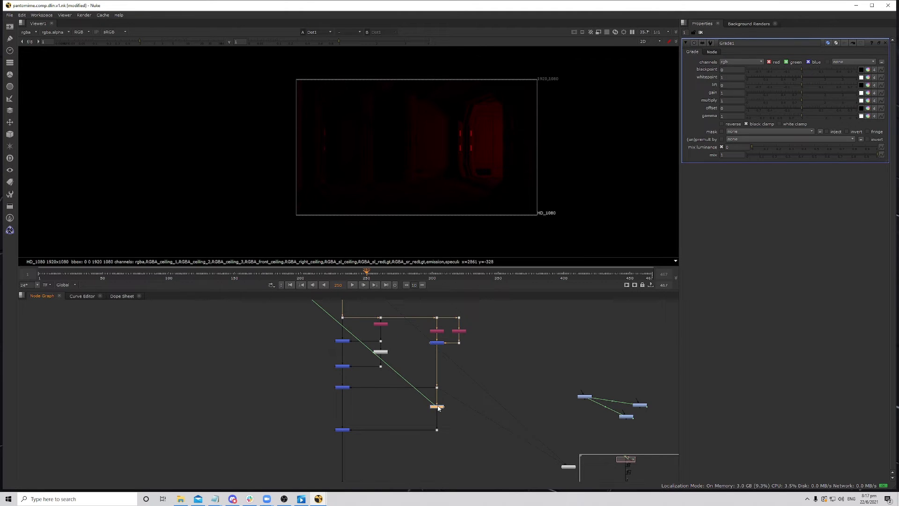
pyautogui.press('Delete')
pyautogui.hotkey('ctrl', 'z')
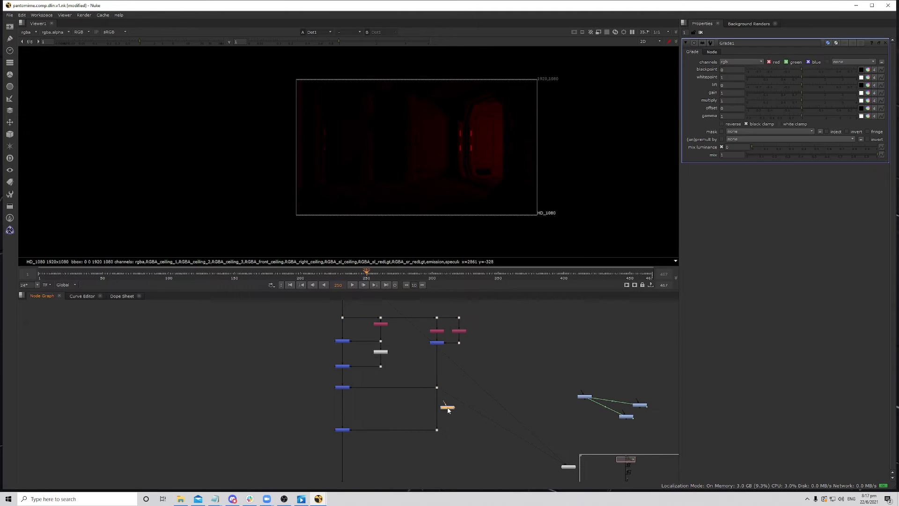
pyautogui.click(437, 406)
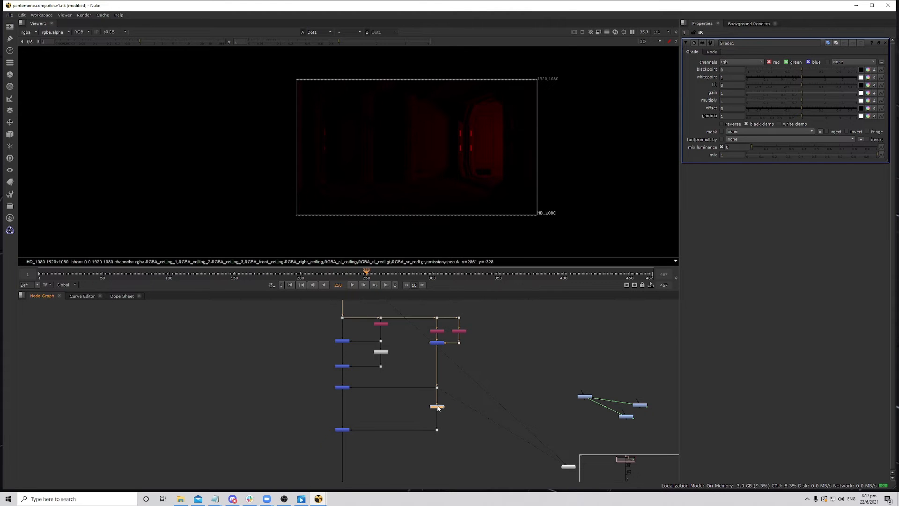
# - Check the REDLGT_CTR node's name in the tree, and open its properties together with those of the SET branch's Grade1
pyautogui.scroll(6, 438, 407)
pyautogui.press('space')
pyautogui.scroll(-1, 587, 356)
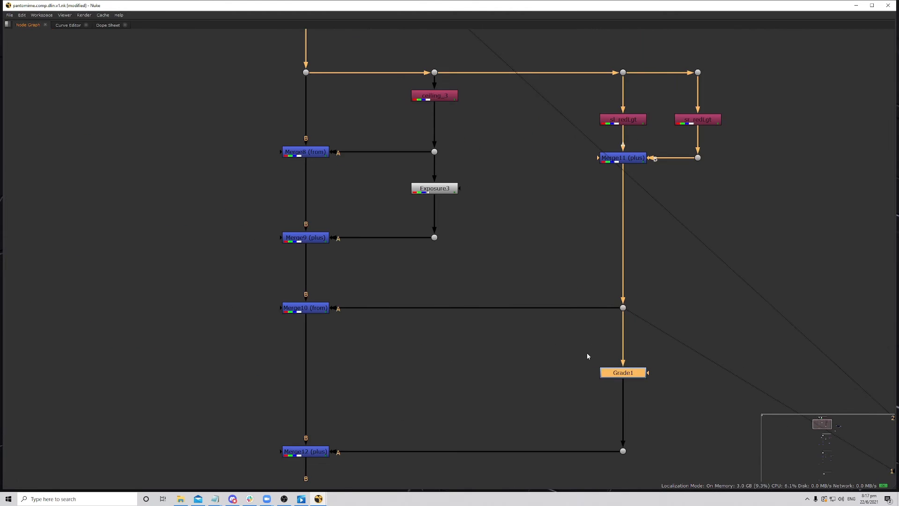
pyautogui.scroll(2, 587, 355)
pyautogui.scroll(-6, 617, 356)
pyautogui.scroll(4, 304, 157)
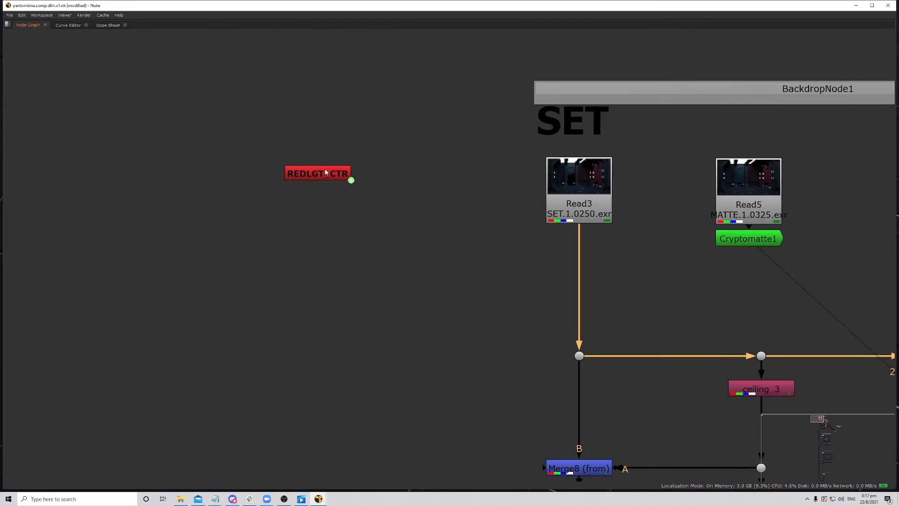
pyautogui.scroll(-5, 323, 187)
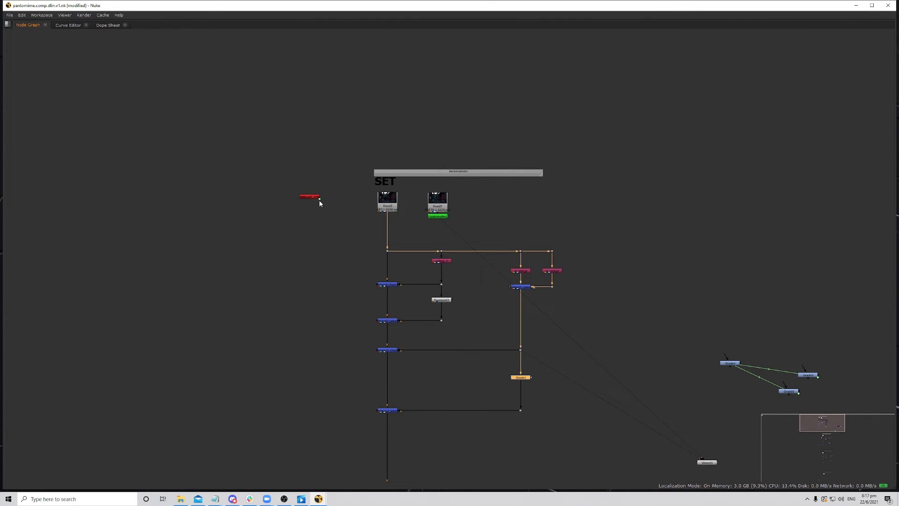
pyautogui.doubleClick(313, 196)
pyautogui.press('space')
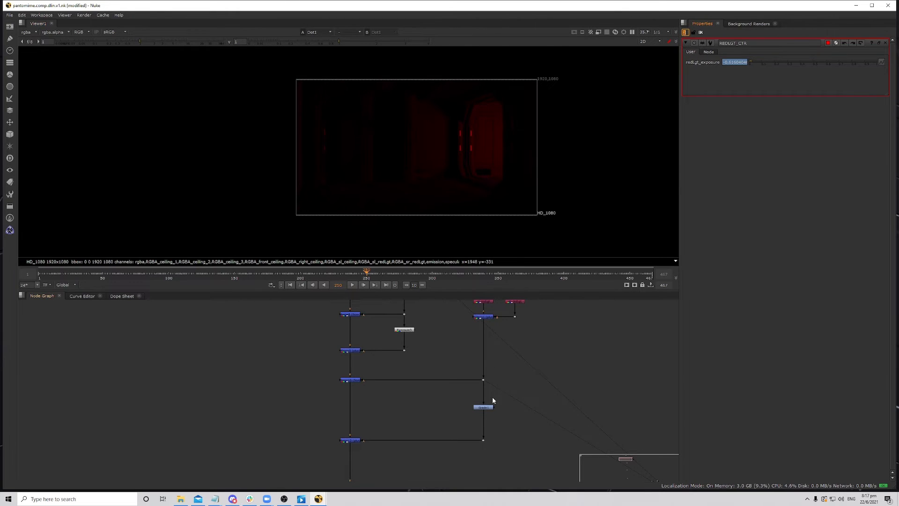
pyautogui.doubleClick(483, 407)
# - Set an expression on Grade1's multiply reading parent.REDLGT_CTR.redLgt_exposure
pyautogui.click(733, 100)
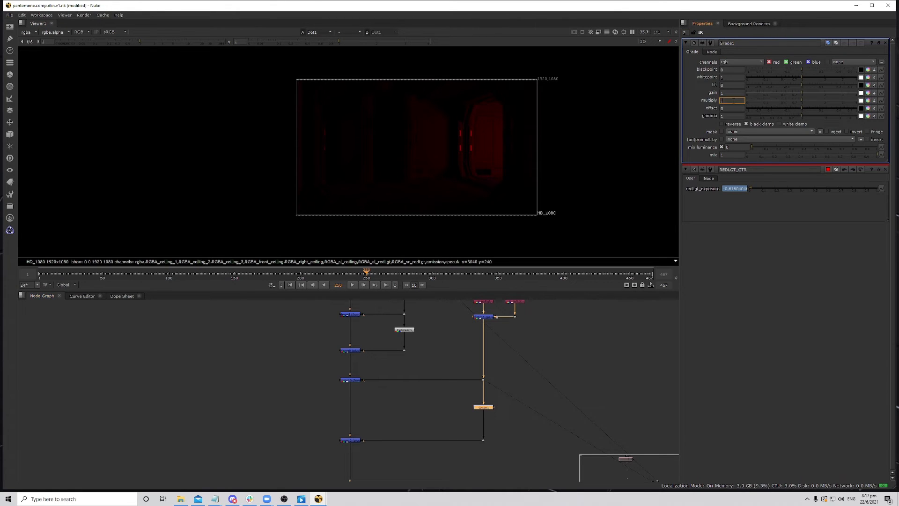
pyautogui.doubleClick(731, 99)
pyautogui.press('=')
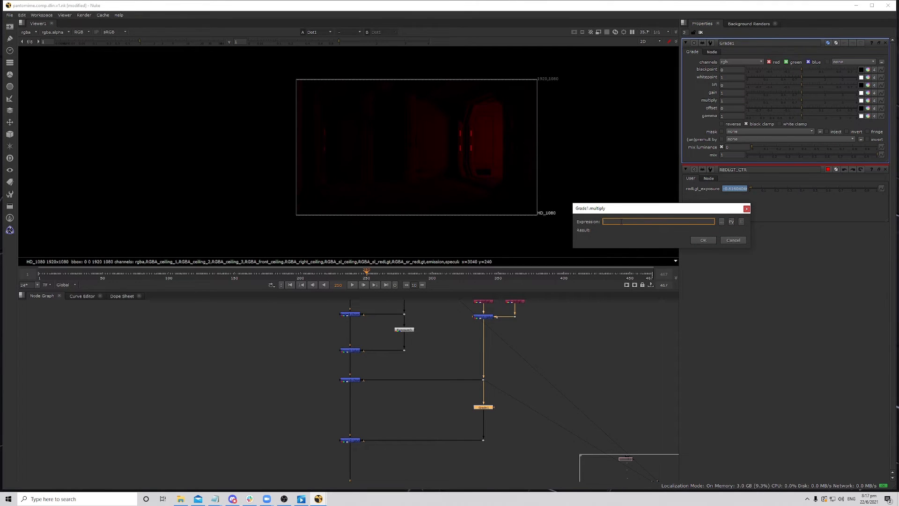
pyautogui.write('parent.REDLGT_CTR.redLgt')
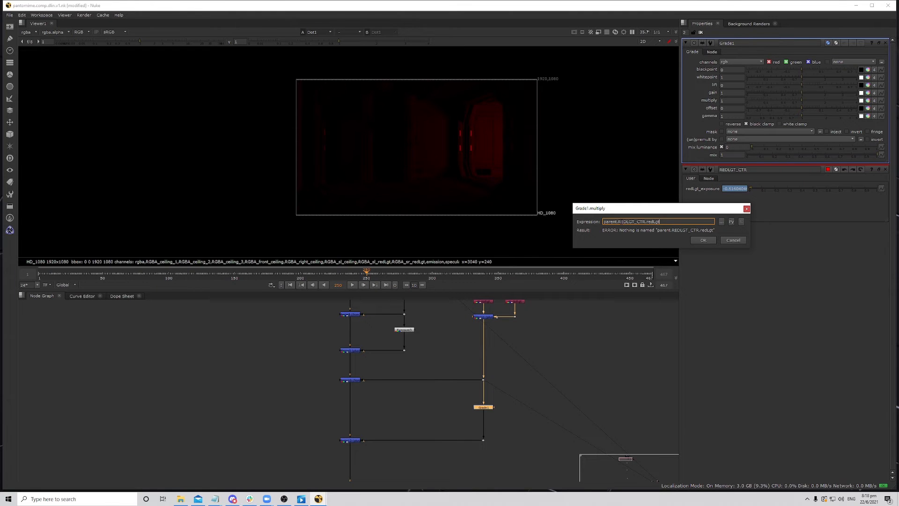
pyautogui.write('_exposure')
pyautogui.moveTo(686, 207); pyautogui.dragTo(667, 237)
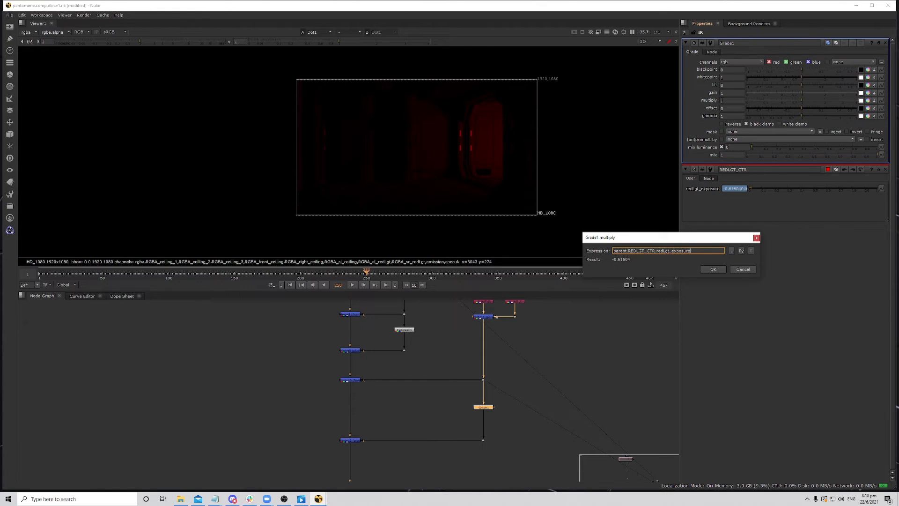
pyautogui.click(713, 269)
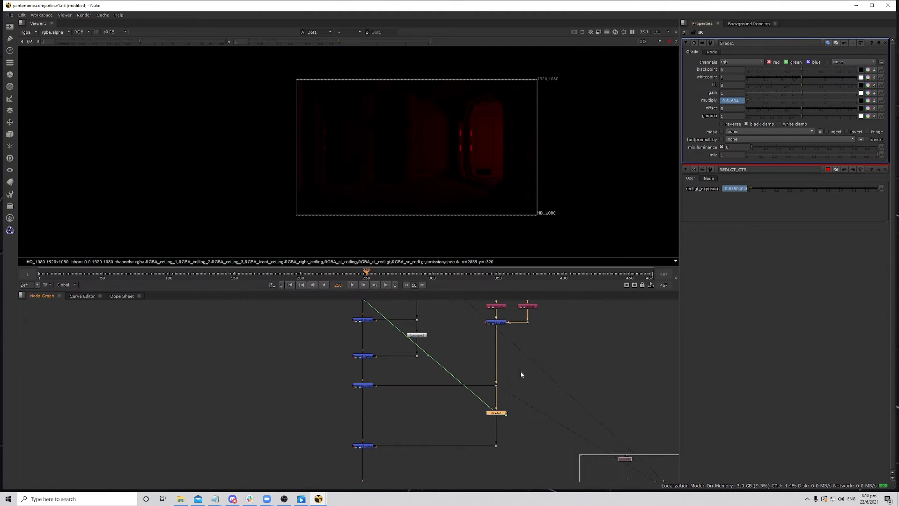
# - Locate REDLGT_CTR at the other end of the expression link and play the shot forward from frame 250
pyautogui.scroll(-4, 464, 370)
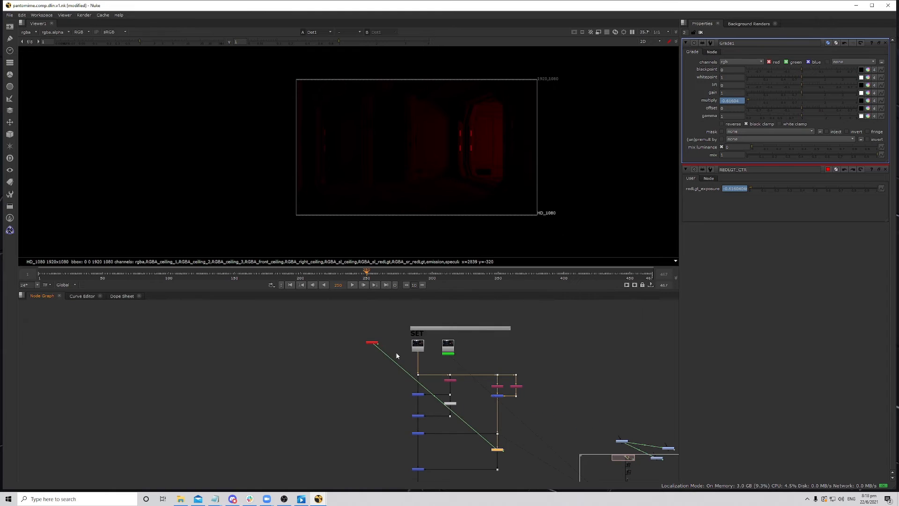
pyautogui.click(374, 344)
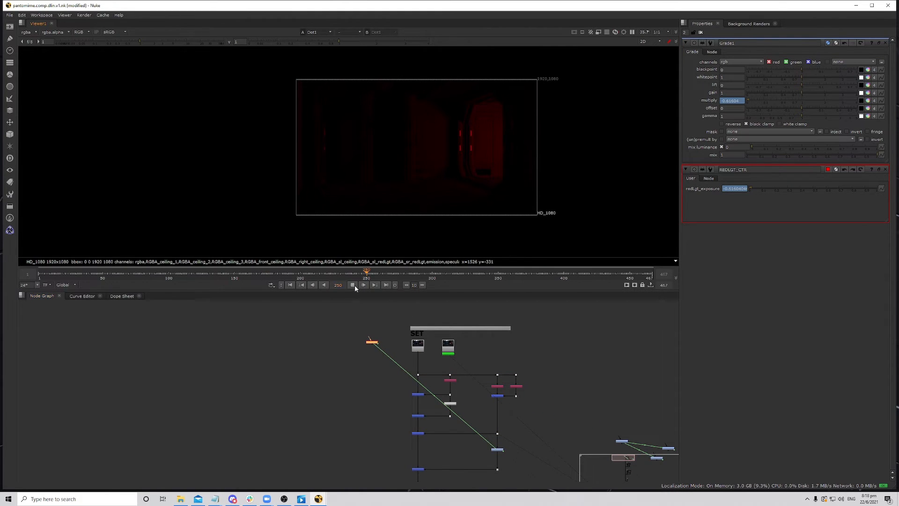
pyautogui.click(354, 285)
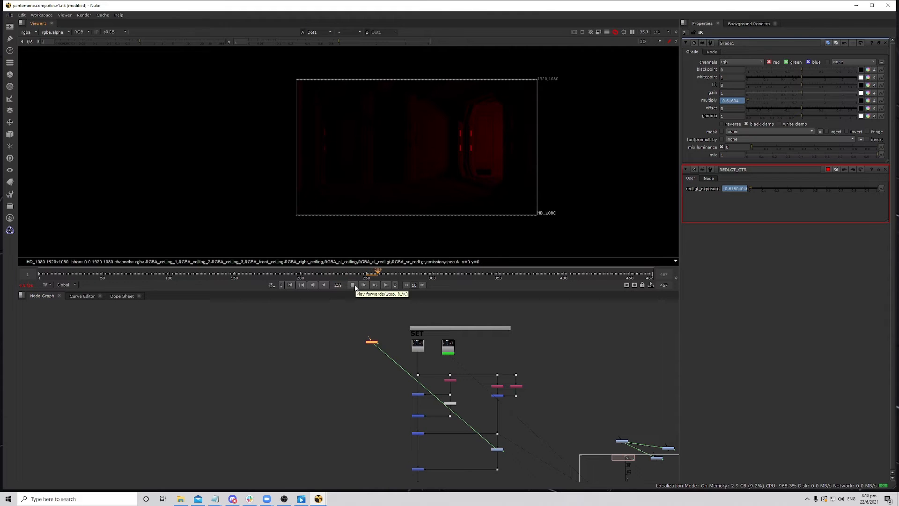
pyautogui.click(368, 273)
pyautogui.click(364, 285)
# - Bring REDLGT_CTR's properties up above Grade1's and scrub the timeline back to compare redLgt_exposure with multiply
pyautogui.scroll(3, 396, 346)
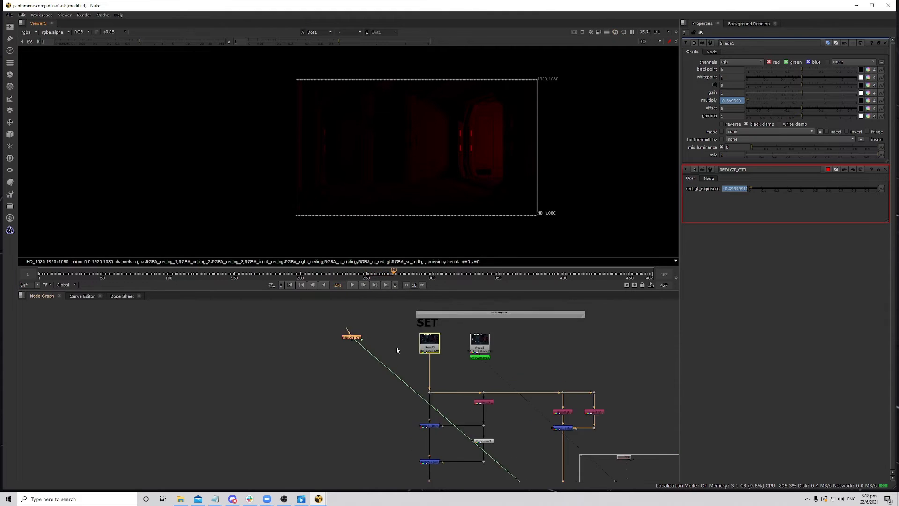
pyautogui.doubleClick(352, 337)
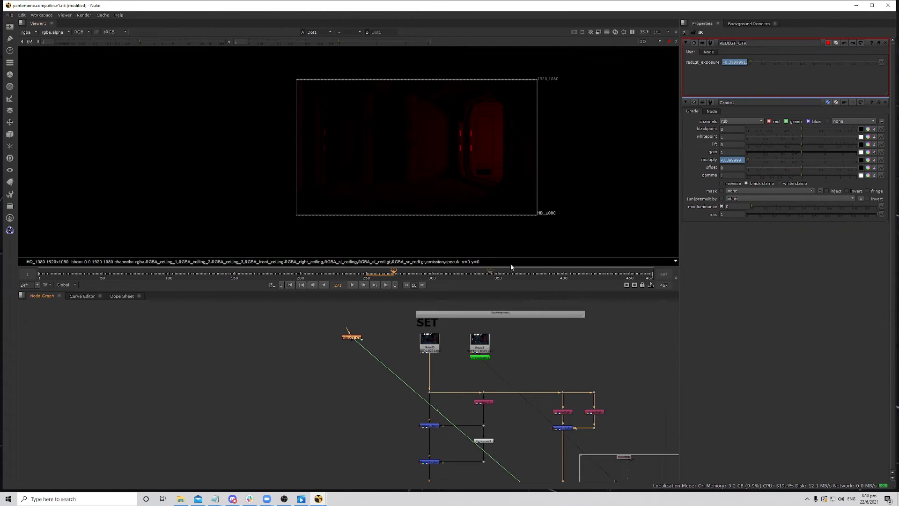
pyautogui.click(395, 274)
pyautogui.moveTo(395, 275); pyautogui.dragTo(386, 275)
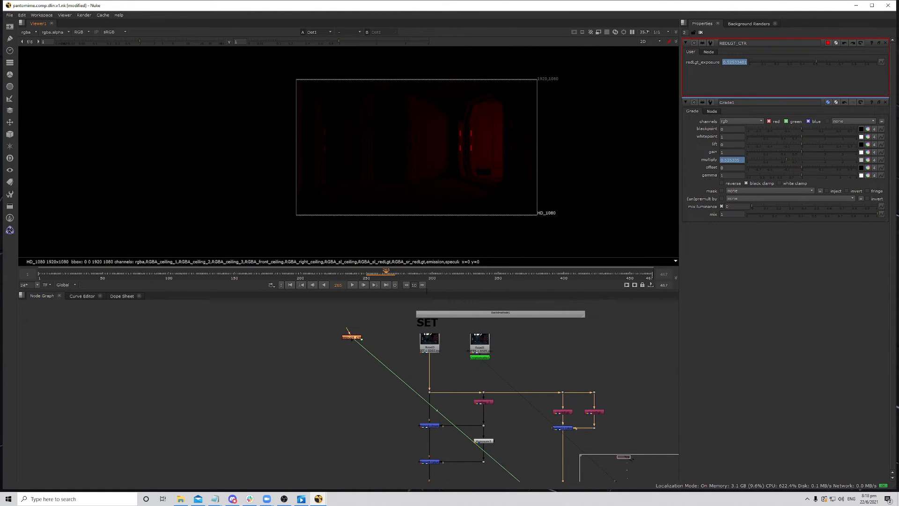
# - View the SET branch's Grade1 output and play the shot forward to check the red light's pulse
pyautogui.scroll(5, 521, 380)
pyautogui.doubleClick(523, 452)
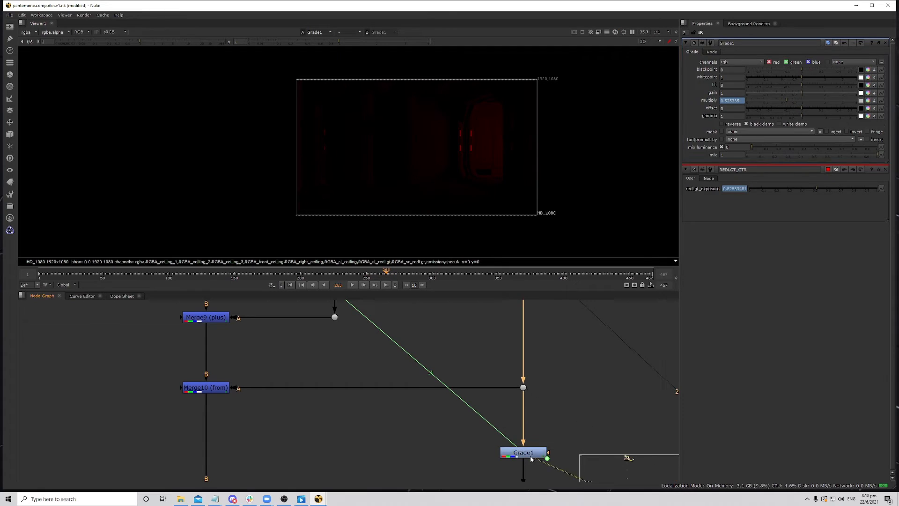
pyautogui.press('1')
pyautogui.click(352, 285)
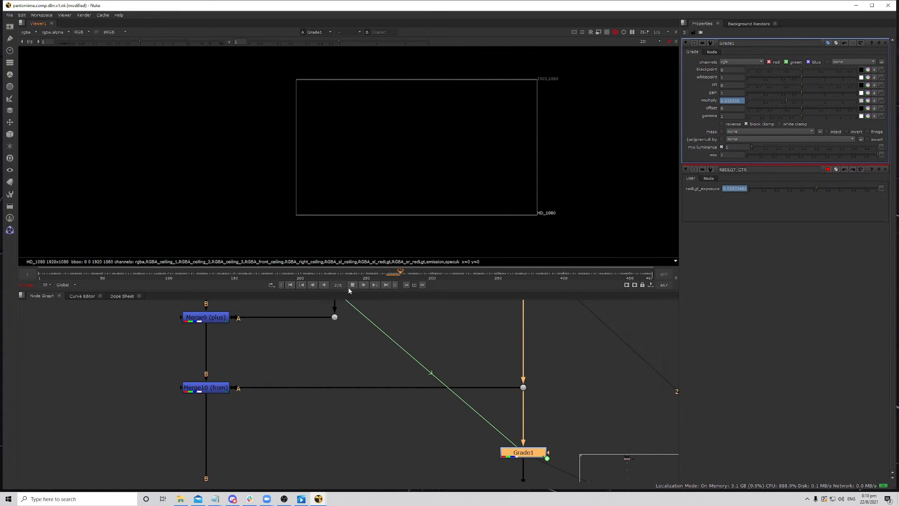
pyautogui.click(353, 285)
# - Link the multiply of the BOB branch's Grade2 to REDLGT_CTR's redLgt_exposure
pyautogui.scroll(-5, 483, 437)
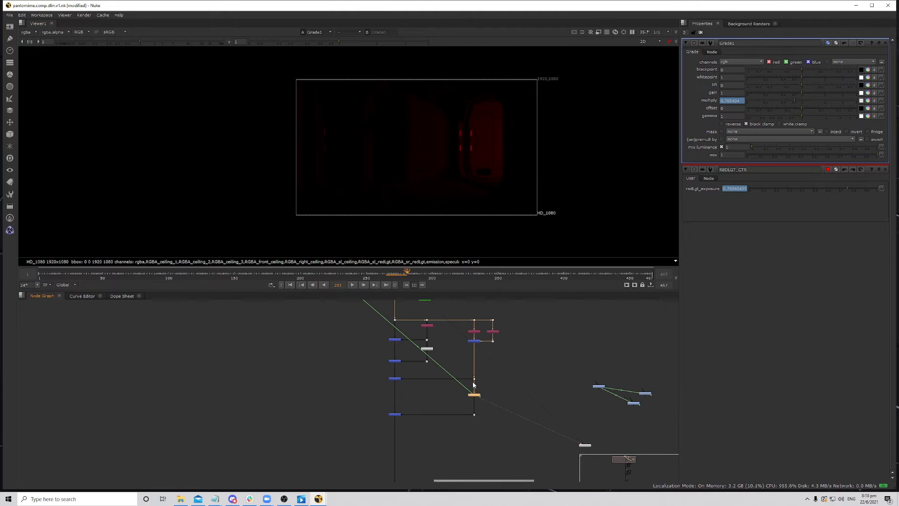
pyautogui.scroll(5, 489, 392)
pyautogui.doubleClick(486, 413)
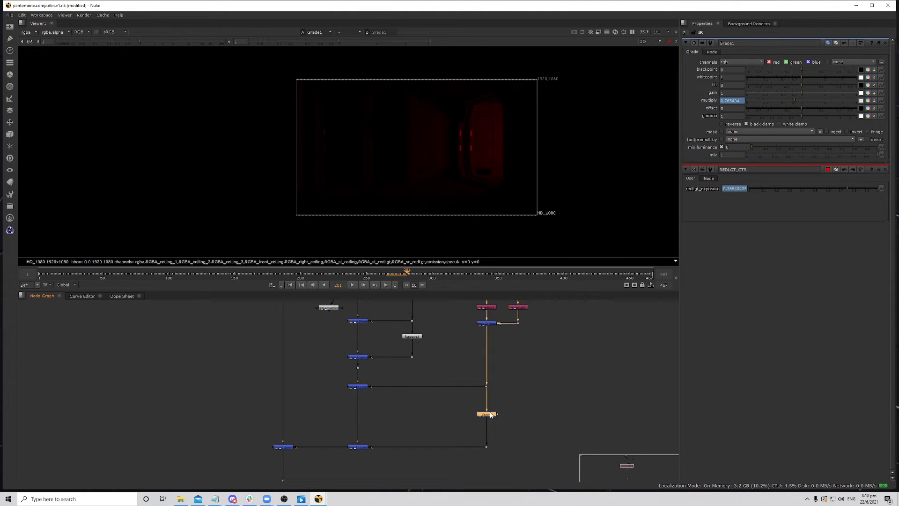
pyautogui.scroll(-5, 440, 393)
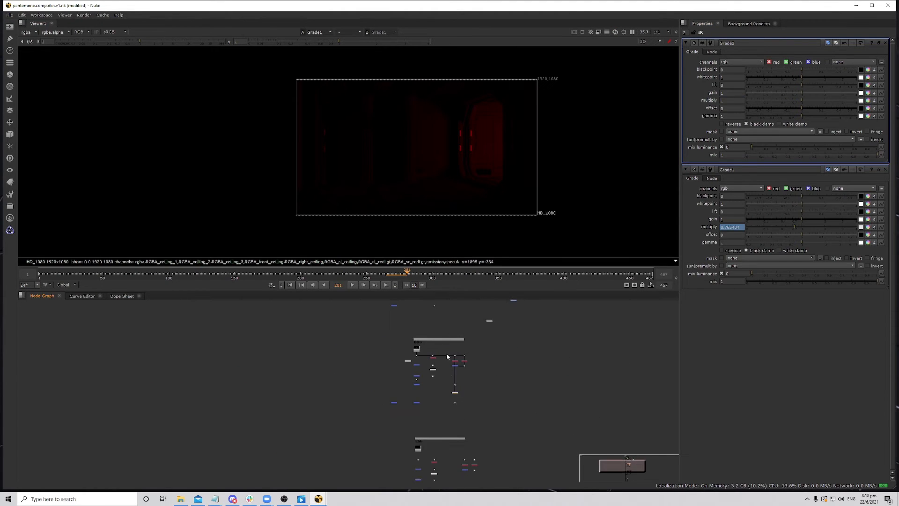
pyautogui.moveTo(446, 353); pyautogui.dragTo(455, 419, button='middle')
pyautogui.scroll(1, 408, 351)
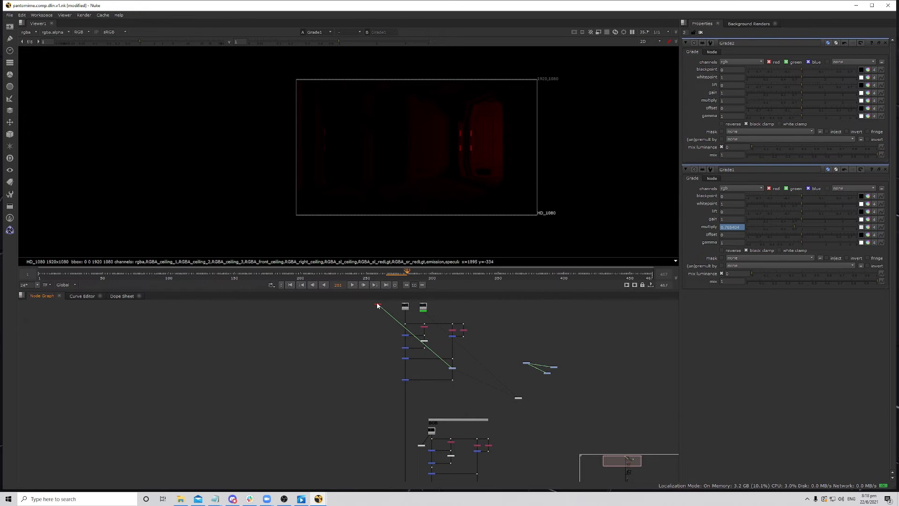
pyautogui.doubleClick(378, 306)
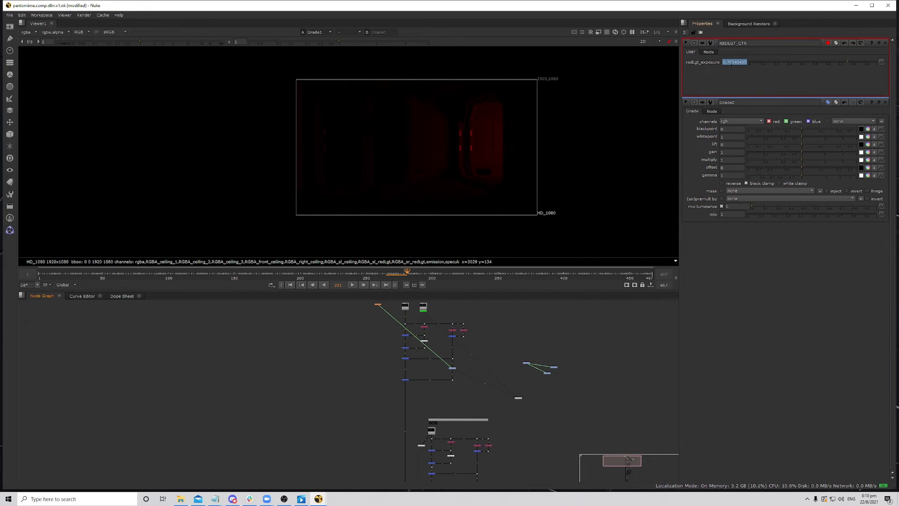
pyautogui.keyDown('ctrl'); pyautogui.moveTo(734, 62); pyautogui.dragTo(731, 159); pyautogui.keyUp('ctrl')
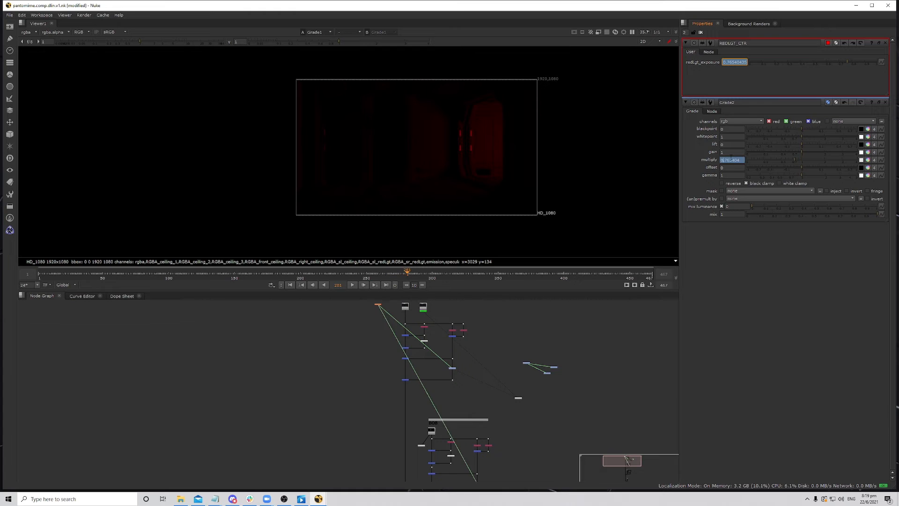
# - Link the multiply of the EGG branch's Grade3 to REDLGT_CTR's redLgt_exposure
pyautogui.scroll(4, 498, 435)
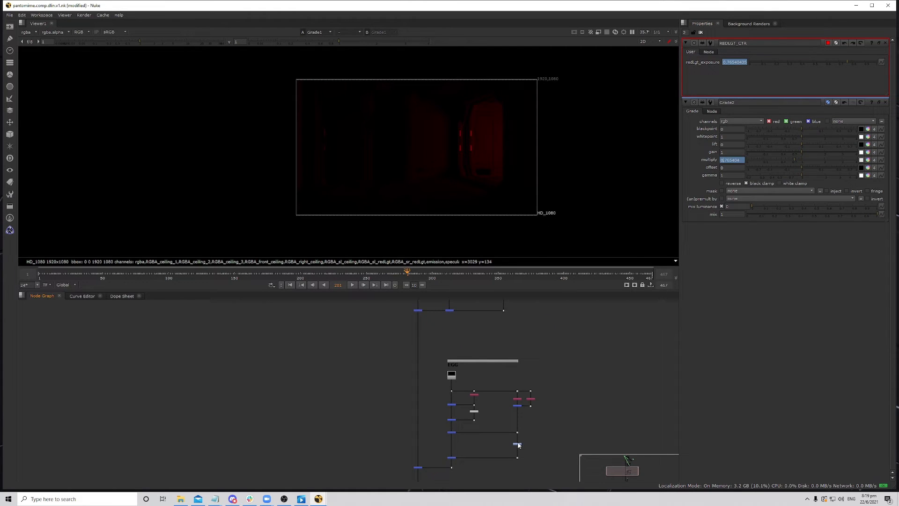
pyautogui.doubleClick(517, 445)
pyautogui.keyDown('ctrl'); pyautogui.moveTo(734, 188); pyautogui.dragTo(731, 100); pyautogui.keyUp('ctrl')
pyautogui.scroll(-1, 535, 469)
pyautogui.scroll(-3, 536, 437)
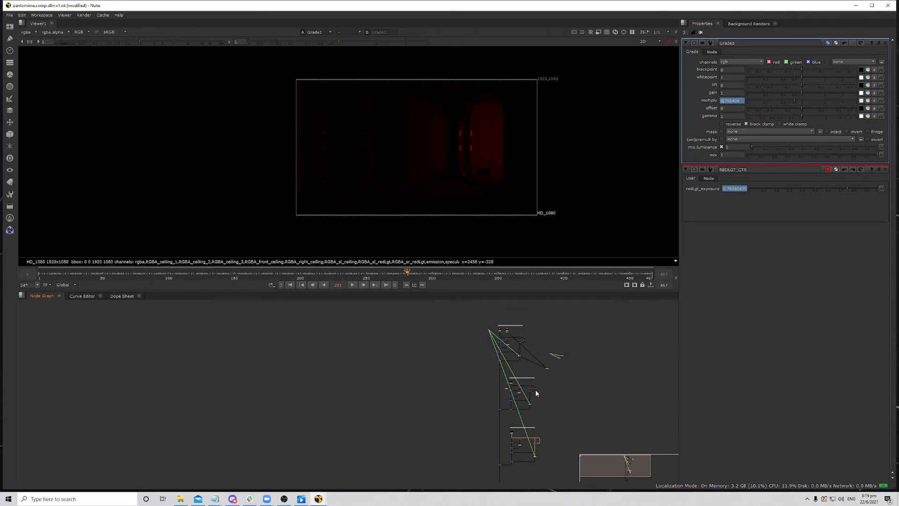
# - Maximize the node graph and delete the three expression-linked example nodes beside the SET branch
pyautogui.moveTo(512, 355); pyautogui.dragTo(476, 356, button='middle')
pyautogui.scroll(3, 475, 356)
pyautogui.moveTo(503, 429); pyautogui.dragTo(503, 316, button='middle')
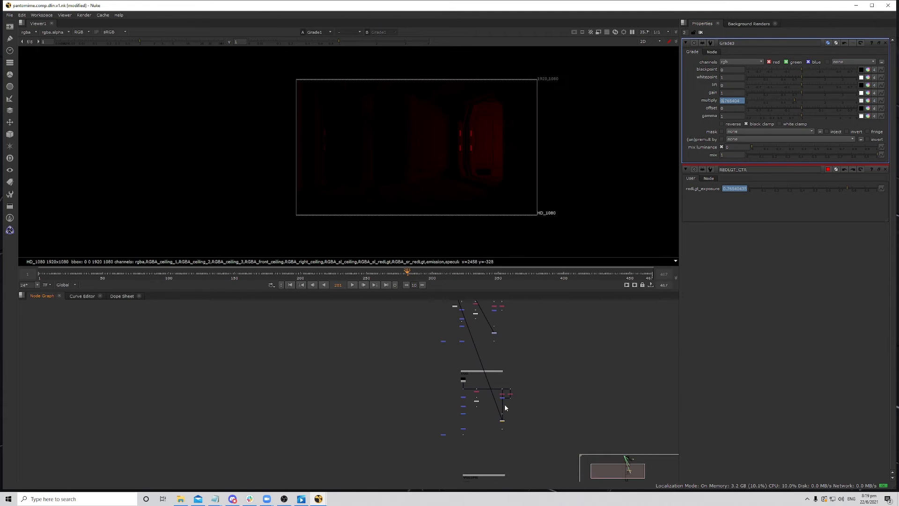
pyautogui.press('space')
pyautogui.scroll(3, 519, 343)
pyautogui.moveTo(520, 168); pyautogui.dragTo(582, 210)
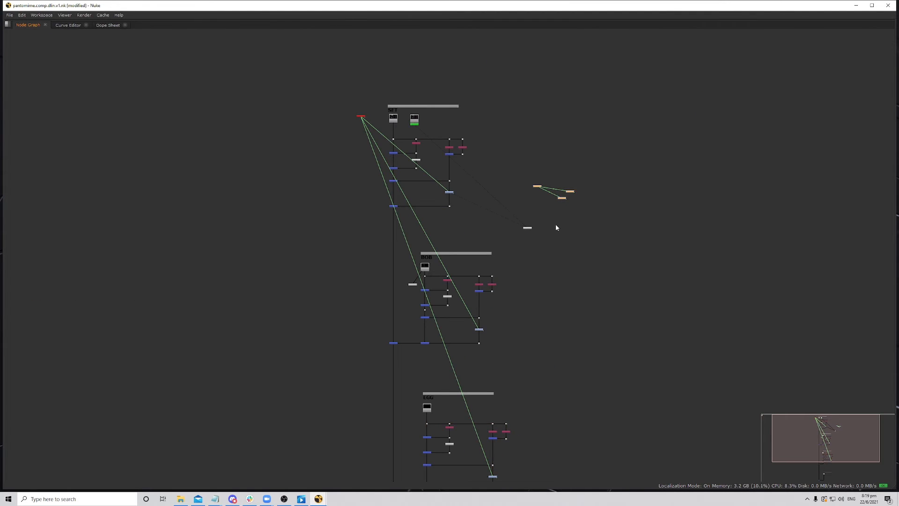
pyautogui.press('Delete')
pyautogui.press('Return')
pyautogui.scroll(5, 363, 116)
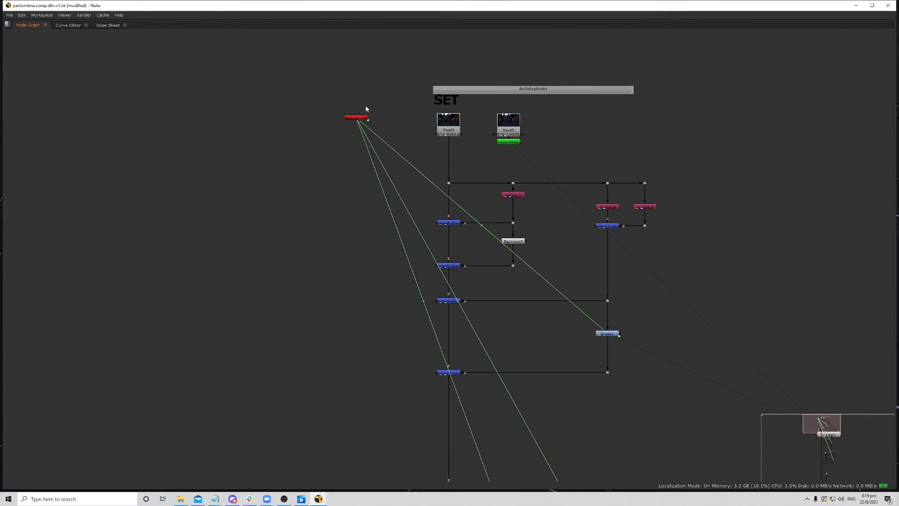
# - Display the merge that joins the EGG branch, Merge2, in the viewer and fit the image to the view
pyautogui.moveTo(358, 120); pyautogui.dragTo(355, 123)
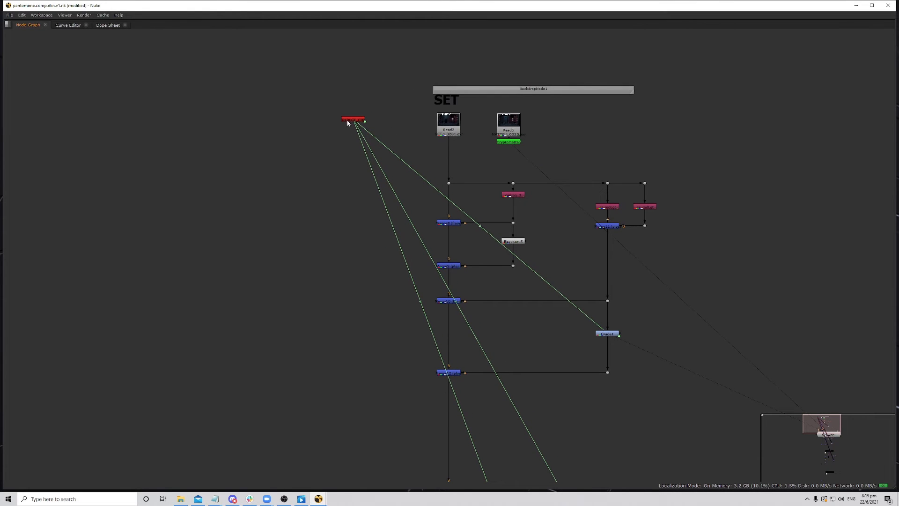
pyautogui.scroll(4, 354, 119)
pyautogui.press('space')
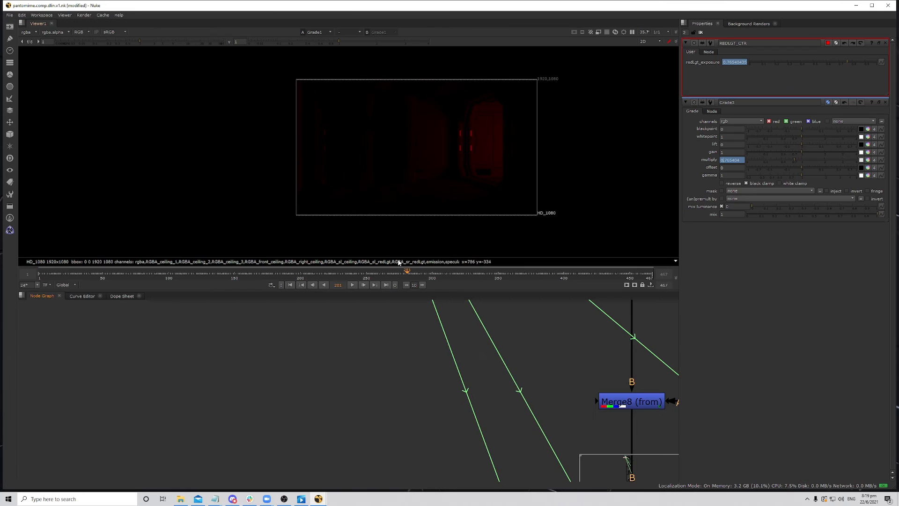
pyautogui.scroll(-10, 431, 351)
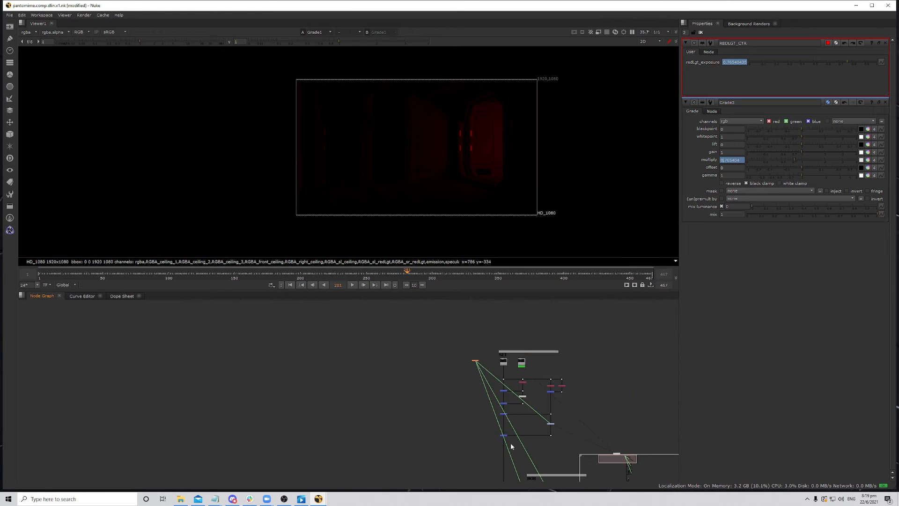
pyautogui.moveTo(457, 379); pyautogui.dragTo(437, 320, button='middle')
pyautogui.moveTo(455, 425); pyautogui.dragTo(447, 343, button='middle')
pyautogui.moveTo(411, 415); pyautogui.dragTo(434, 437)
pyautogui.press('1')
pyautogui.press('f')
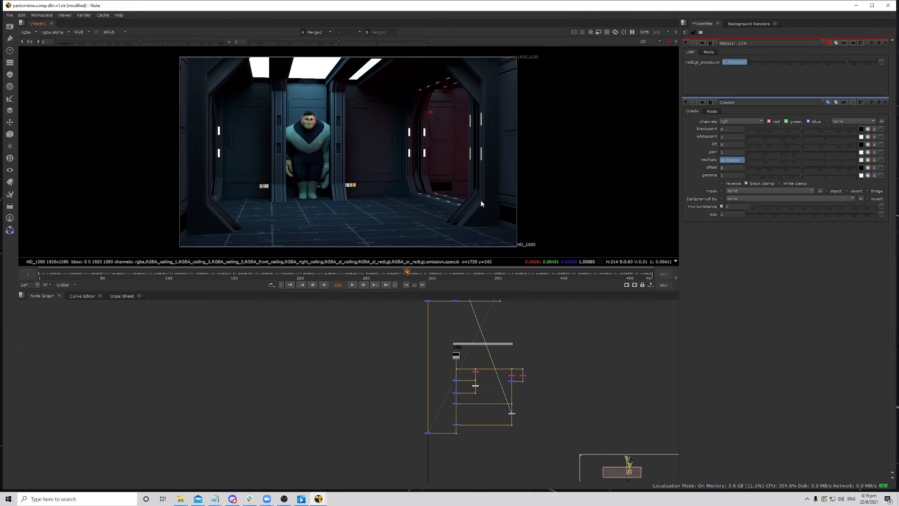
# - Select the REDLGT_CTR node and review the expression driving its redLgt_exposure knob, leaving it as it is
pyautogui.moveTo(492, 377); pyautogui.dragTo(483, 395, button='middle')
pyautogui.scroll(5, 482, 395)
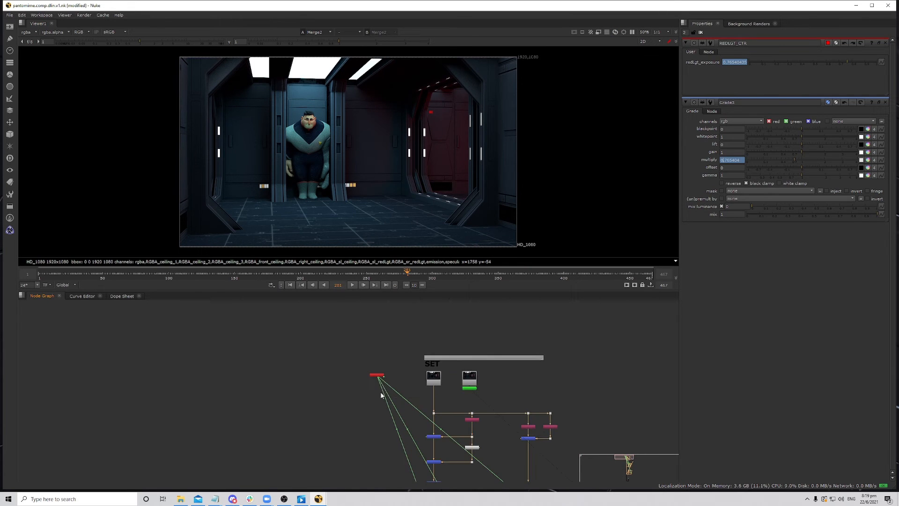
pyautogui.click(378, 376)
pyautogui.scroll(2, 423, 365)
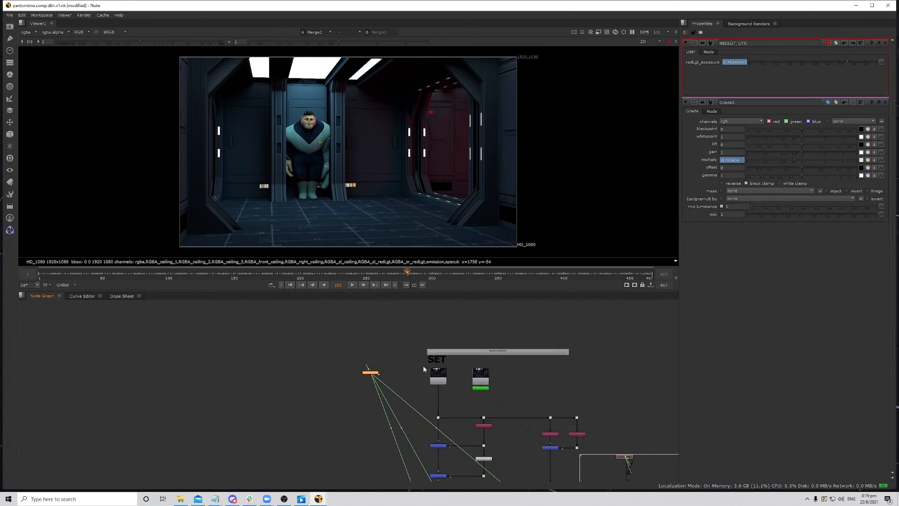
pyautogui.scroll(3, 382, 355)
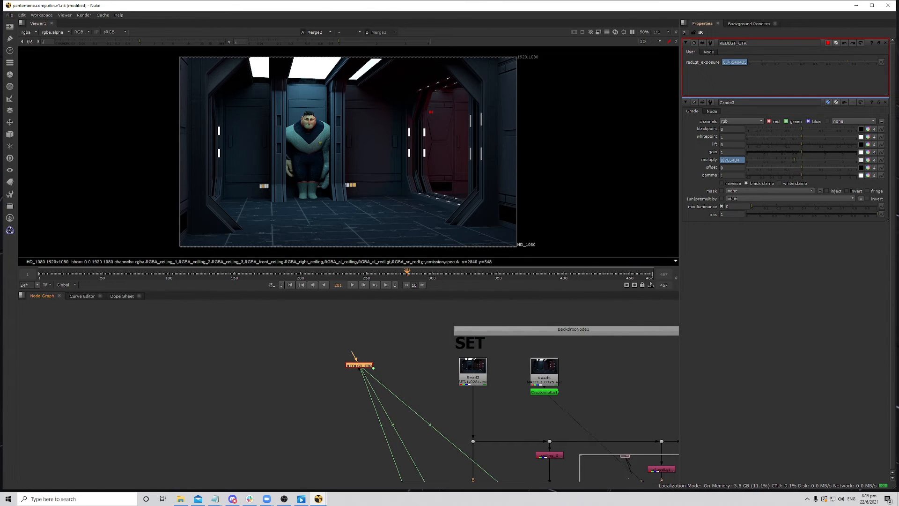
pyautogui.press('=')
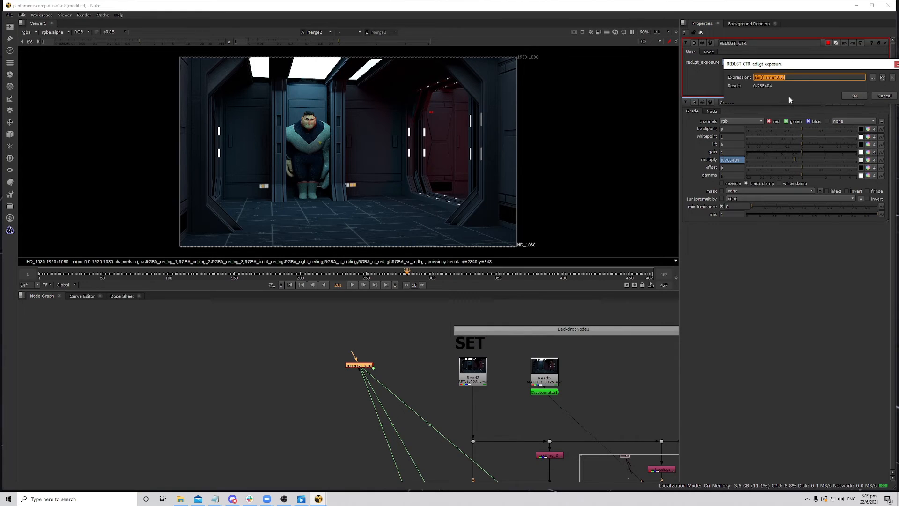
pyautogui.press('Return')
# - Add a Saturation node directly after Grade1 in the SET branch
pyautogui.moveTo(522, 348); pyautogui.dragTo(444, 328, button='middle')
pyautogui.scroll(-4, 444, 328)
pyautogui.scroll(6, 490, 435)
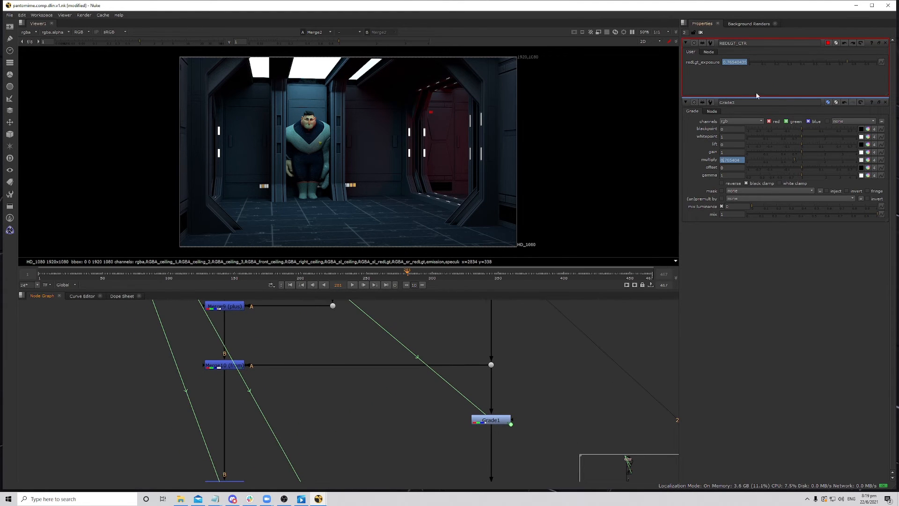
pyautogui.click(497, 421)
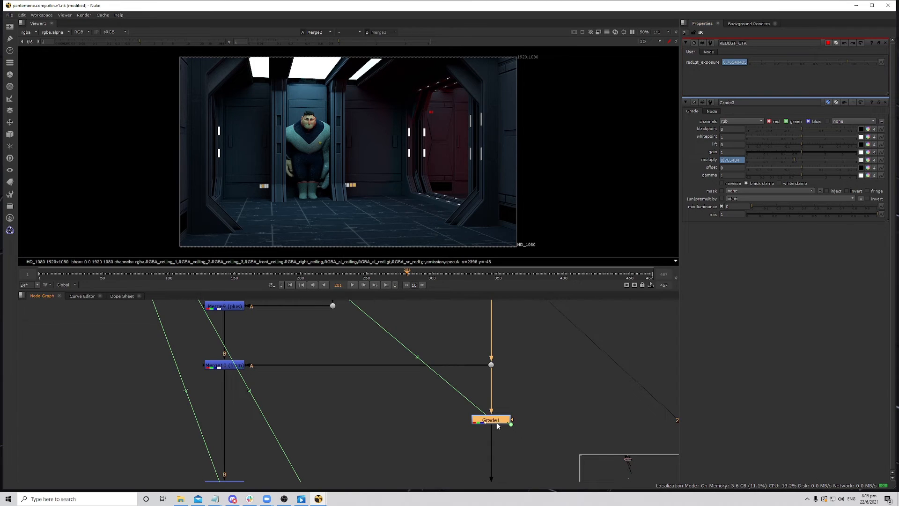
pyautogui.press('Tab')
pyautogui.write('sat')
pyautogui.press('Return')
# - Add Saturation nodes directly below the red light grades in the BOB and EGG branches
pyautogui.scroll(-4, 514, 412)
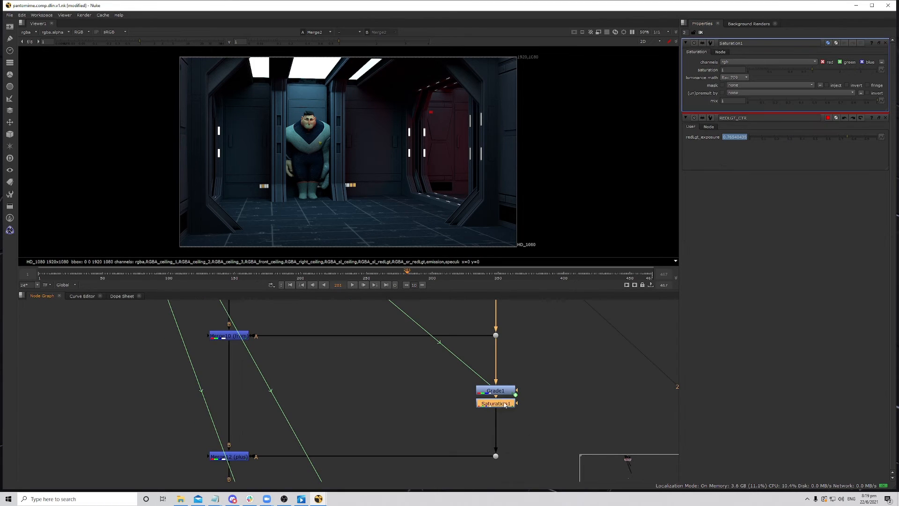
pyautogui.scroll(-5, 522, 407)
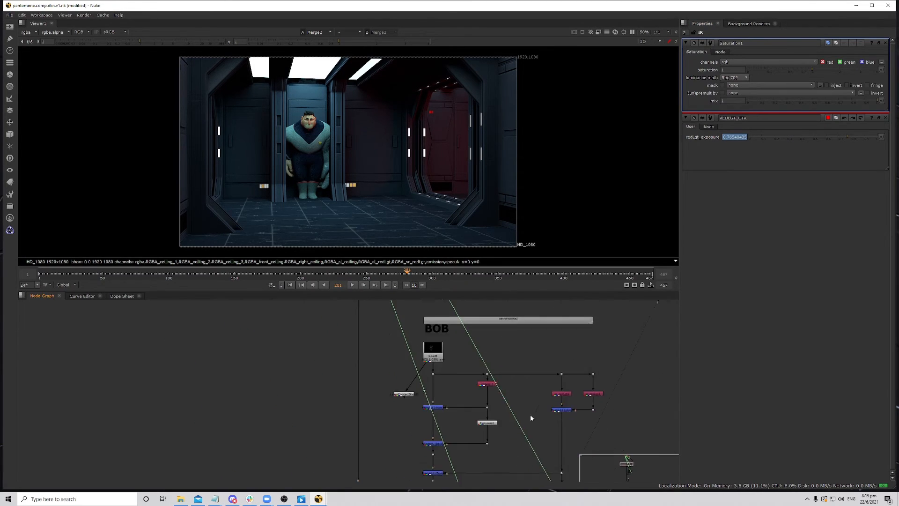
pyautogui.press('space')
pyautogui.moveTo(546, 342); pyautogui.dragTo(543, 180, button='middle')
pyautogui.scroll(2, 526, 351)
pyautogui.scroll(-4, 523, 357)
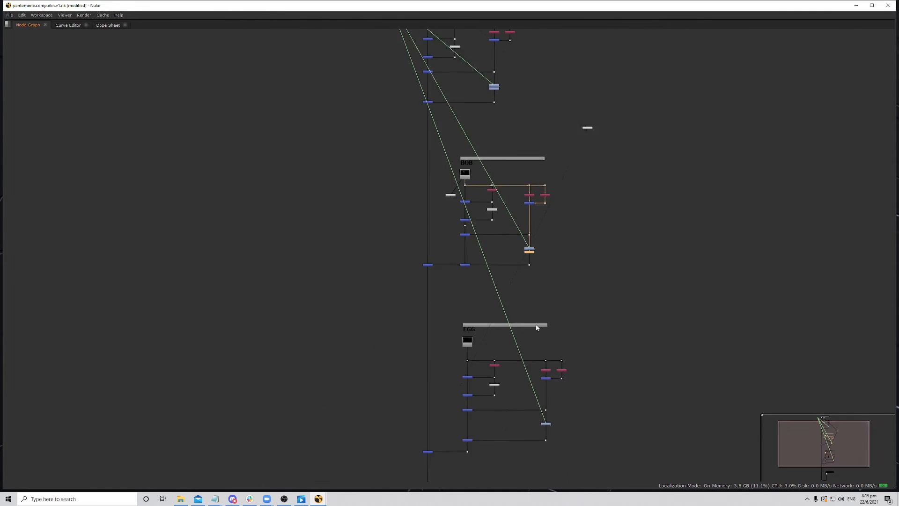
pyautogui.scroll(5, 560, 375)
pyautogui.scroll(-5, 560, 356)
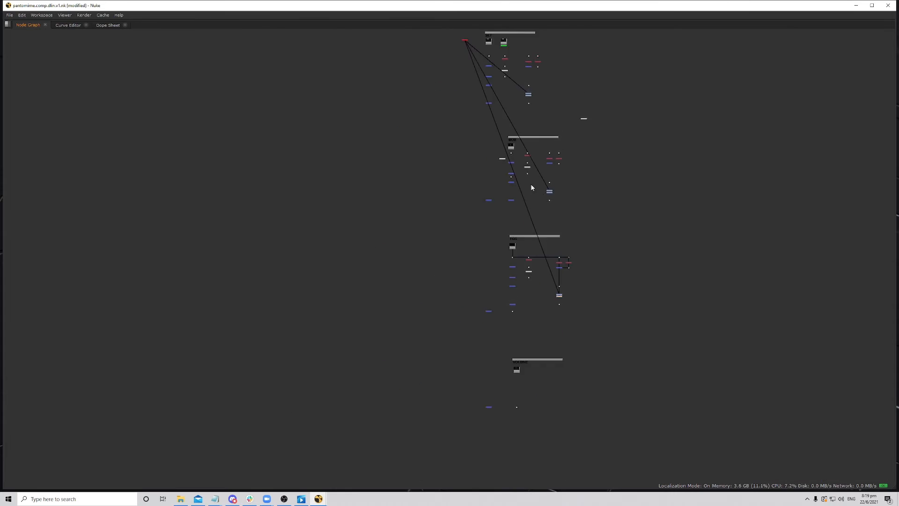
# - Add a floating point slider named saturation to REDLGT_CTR's user knobs and place it below redLgt_exposure
pyautogui.scroll(6, 468, 220)
pyautogui.doubleClick(485, 237)
pyautogui.press('space')
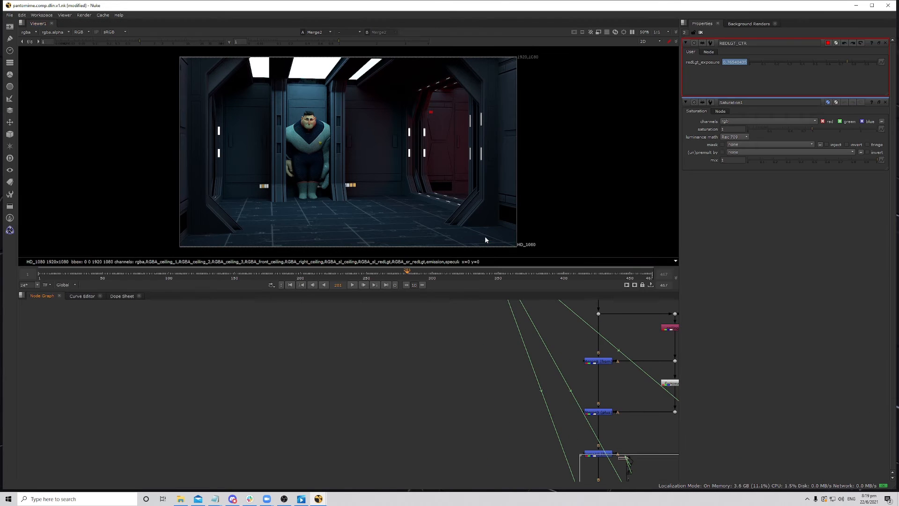
pyautogui.moveTo(514, 341); pyautogui.dragTo(391, 445, button='middle')
pyautogui.rightClick(724, 50)
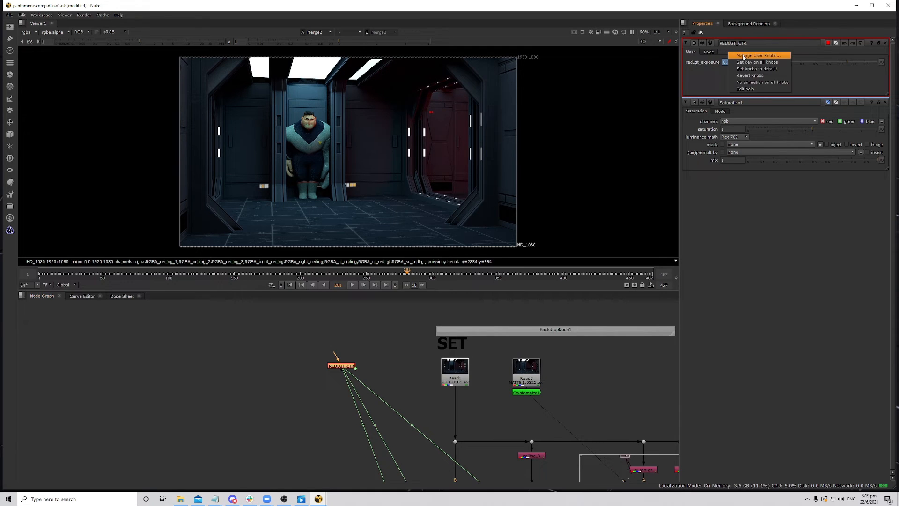
pyautogui.click(749, 57)
pyautogui.click(497, 212)
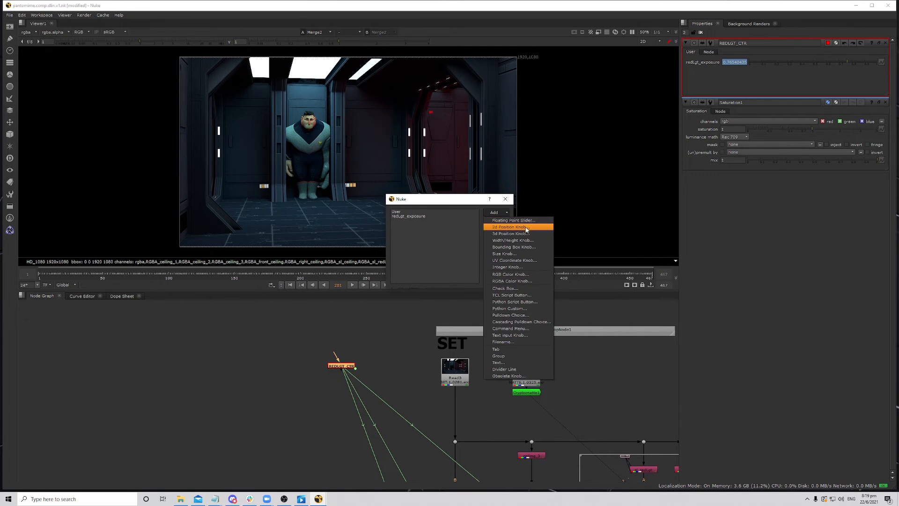
pyautogui.click(514, 220)
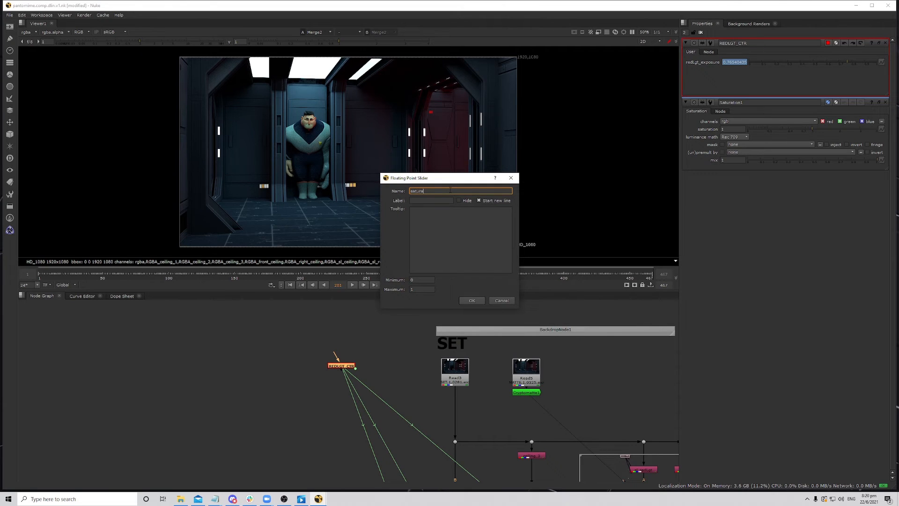
pyautogui.press('Return')
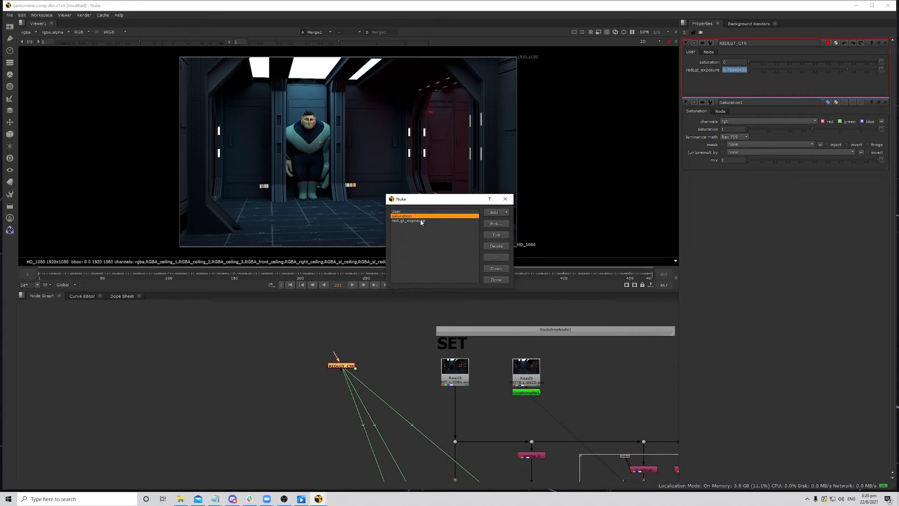
pyautogui.click(505, 270)
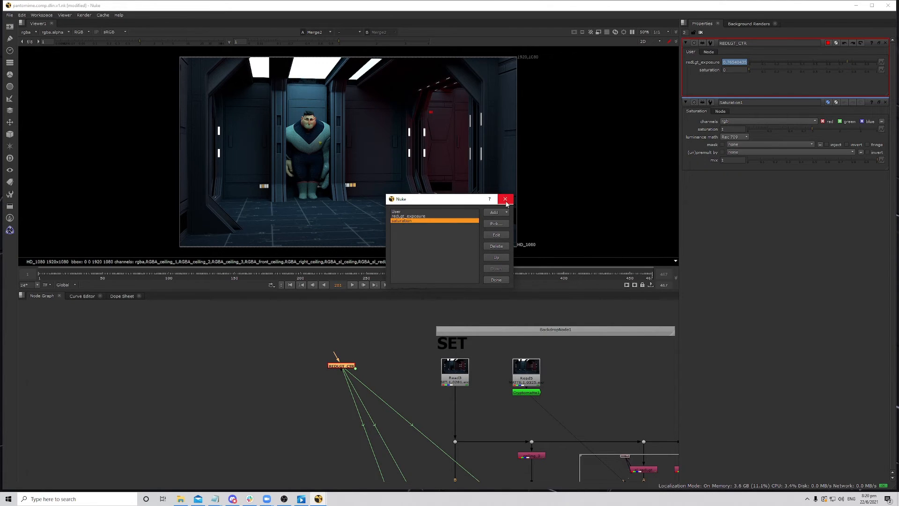
pyautogui.click(496, 280)
# - Link Saturation1's saturation to the controller's new saturation knob and set that knob to 0.5
pyautogui.click(772, 71)
pyautogui.moveTo(772, 72); pyautogui.dragTo(632, 77)
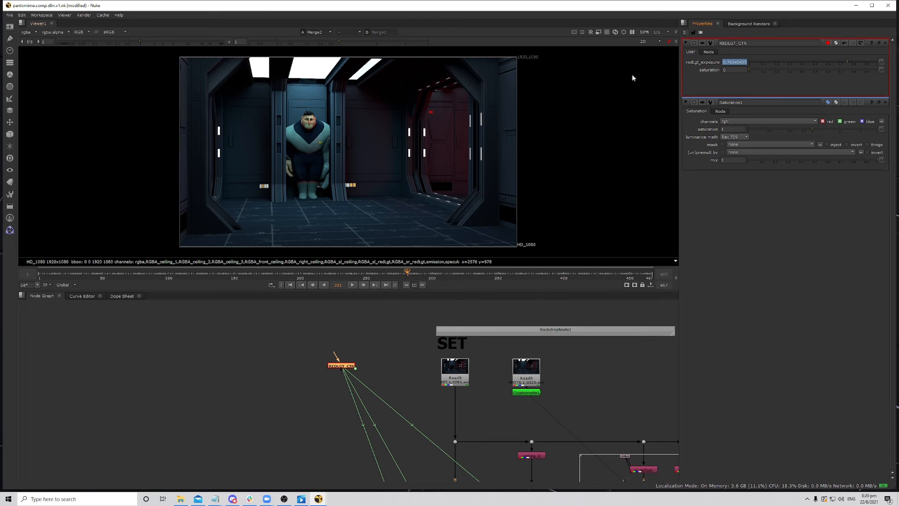
pyautogui.moveTo(467, 375); pyautogui.dragTo(443, 367, button='middle')
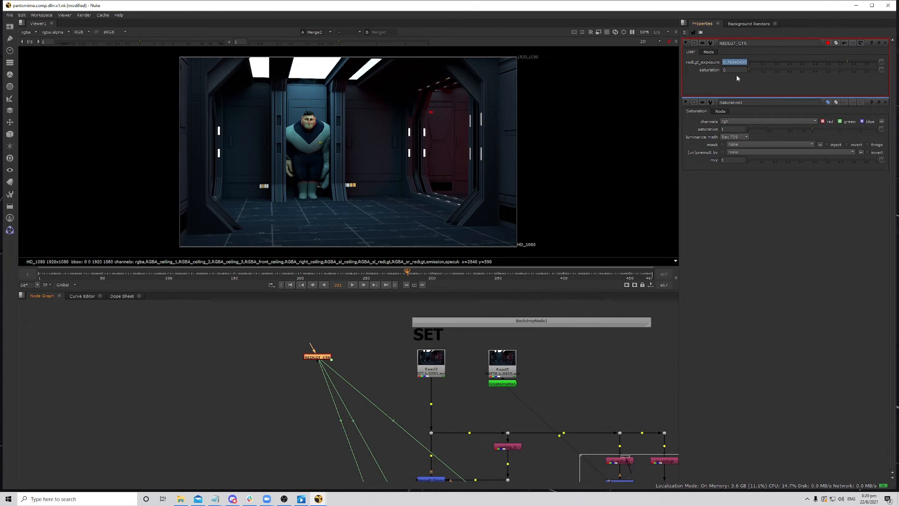
pyautogui.keyDown('ctrl'); pyautogui.moveTo(735, 70); pyautogui.dragTo(738, 130); pyautogui.keyUp('ctrl')
pyautogui.moveTo(770, 72); pyautogui.dragTo(812, 72)
# - Open the BOB branch's Saturation2 node and link its saturation to REDLGT_CTR's redLgt_exposure knob
pyautogui.moveTo(535, 361); pyautogui.dragTo(533, 355, button='middle')
pyautogui.moveTo(570, 439); pyautogui.dragTo(497, 373, button='middle')
pyautogui.scroll(4, 500, 427)
pyautogui.click(499, 441)
pyautogui.press('Tab')
pyautogui.press('Return')
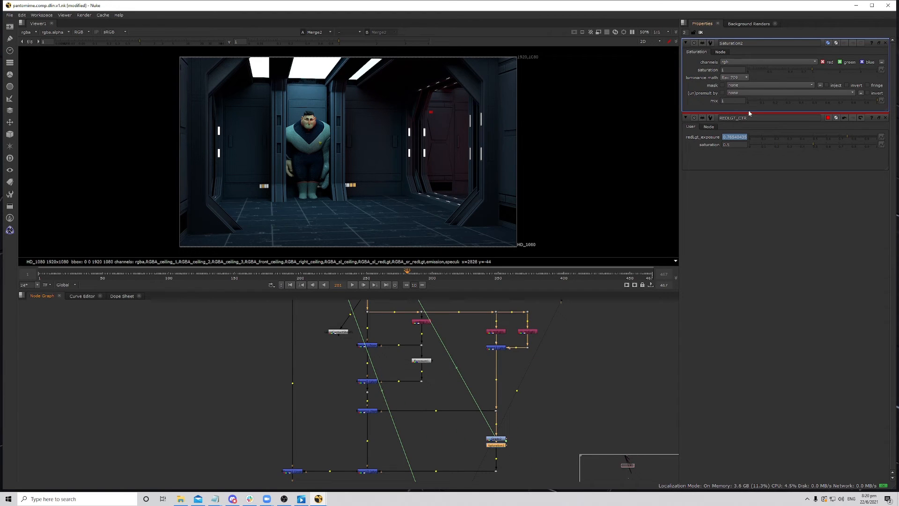
pyautogui.keyDown('ctrl'); pyautogui.moveTo(733, 72); pyautogui.dragTo(733, 70); pyautogui.keyUp('ctrl')
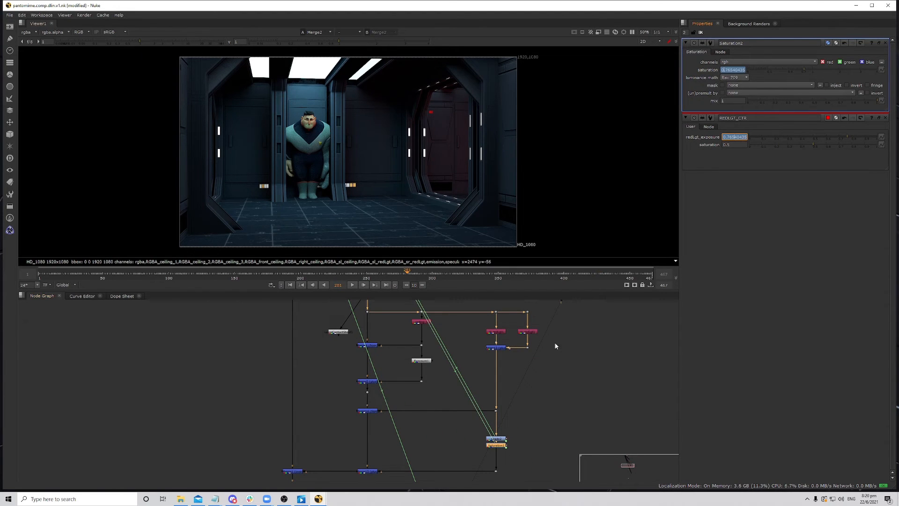
# - Open the EGG branch's Saturation3 node and REDLGT_CTR, and link Saturation3's saturation to the redLgt_exposure knob
pyautogui.moveTo(506, 467); pyautogui.dragTo(512, 330, button='middle')
pyautogui.moveTo(515, 466); pyautogui.dragTo(520, 319, button='middle')
pyautogui.moveTo(498, 471)
pyautogui.mouseDown(button='middle')
pyautogui.moveTo(501, 393)
pyautogui.moveTo(495, 409)
pyautogui.moveTo(580, 351)
pyautogui.mouseUp(button='middle')
pyautogui.scroll(2, 579, 351)
pyautogui.doubleClick(544, 333)
pyautogui.scroll(-10, 499, 383)
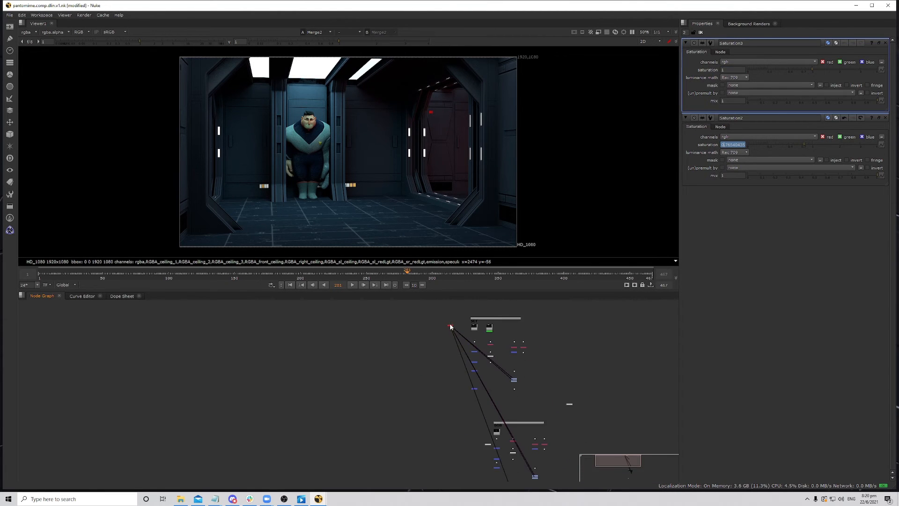
pyautogui.doubleClick(451, 327)
pyautogui.scroll(1, 483, 400)
pyautogui.moveTo(484, 401); pyautogui.dragTo(486, 386, button='middle')
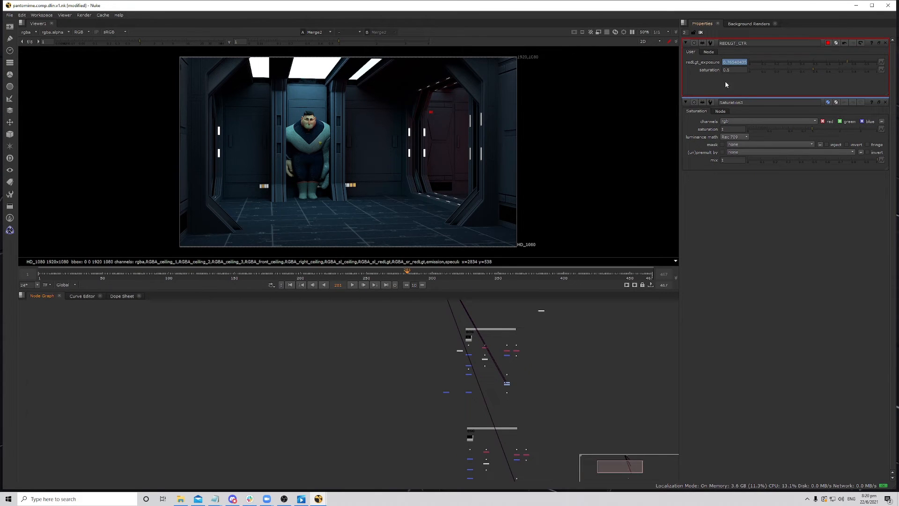
pyautogui.keyDown('ctrl'); pyautogui.moveTo(735, 61); pyautogui.dragTo(733, 130); pyautogui.keyUp('ctrl')
# - Check the properties of Saturation1 in the SET branch, and reopen the REDLGT_CTR properties
pyautogui.scroll(-2, 504, 408)
pyautogui.scroll(4, 468, 344)
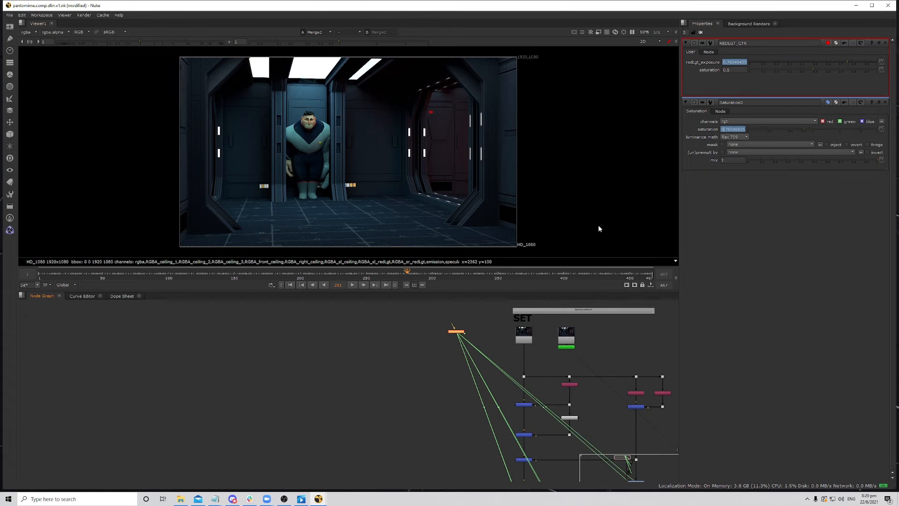
pyautogui.scroll(6, 519, 415)
pyautogui.doubleClick(519, 411)
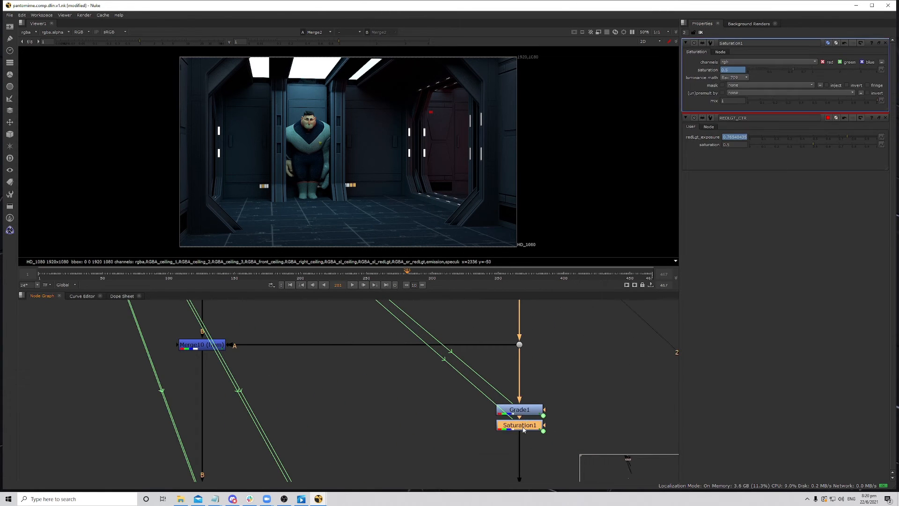
pyautogui.doubleClick(518, 425)
pyautogui.scroll(-3, 532, 352)
pyautogui.moveTo(532, 352); pyautogui.dragTo(541, 409, button='middle')
pyautogui.moveTo(460, 369); pyautogui.dragTo(489, 461, button='middle')
pyautogui.moveTo(368, 362); pyautogui.dragTo(416, 465, button='middle')
pyautogui.doubleClick(248, 350)
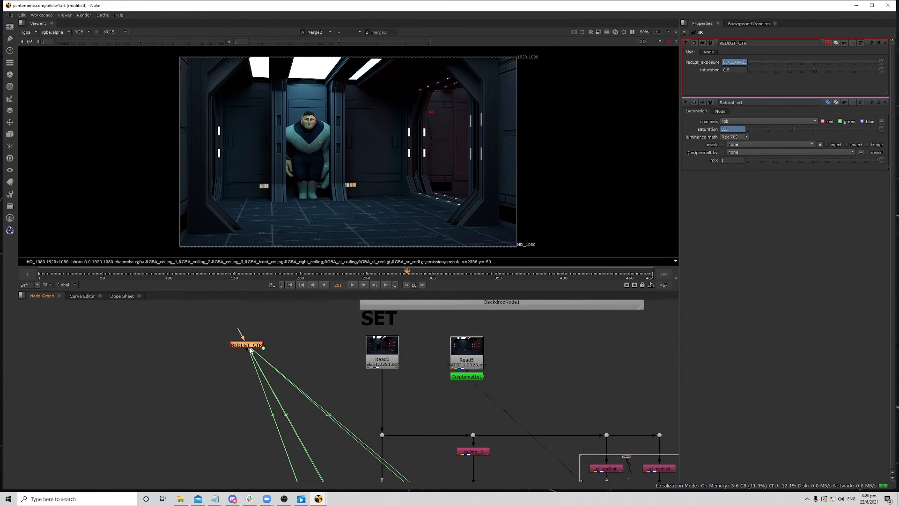
# - Display the output of the merge that joins the EGG branch to the main stream in the viewer
pyautogui.scroll(-5, 445, 384)
pyautogui.moveTo(462, 423); pyautogui.dragTo(471, 364, button='middle')
pyautogui.scroll(2, 471, 364)
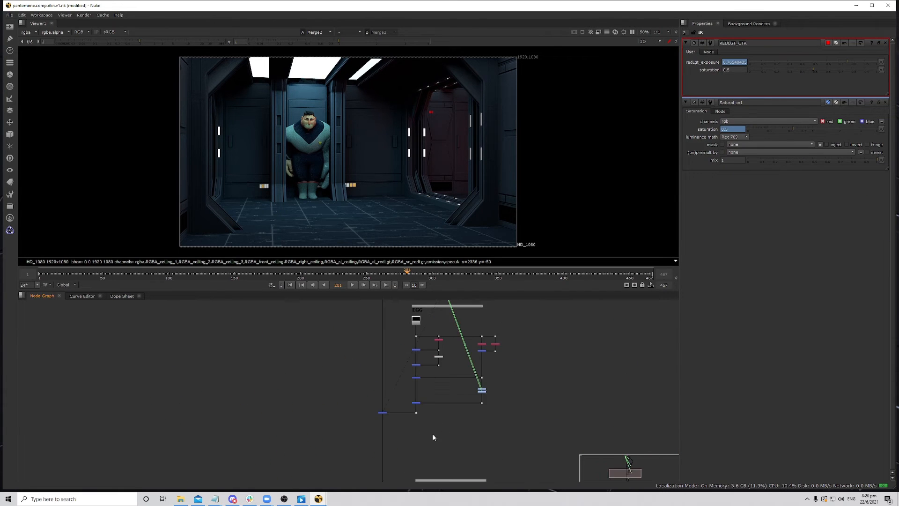
pyautogui.moveTo(366, 401); pyautogui.dragTo(392, 420)
pyautogui.press('1')
pyautogui.click(409, 338)
pyautogui.moveTo(434, 380); pyautogui.dragTo(443, 429, button='middle')
pyautogui.scroll(-1, 443, 429)
pyautogui.scroll(-1, 443, 432)
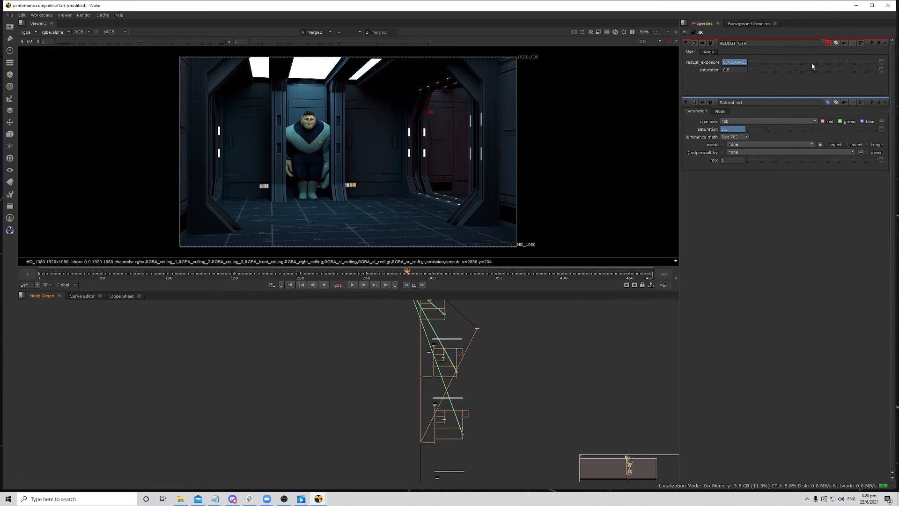
# - Set REDLGT_CTR's saturation to 1 while comparing the effect on the red-lit door up close
pyautogui.moveTo(818, 70); pyautogui.dragTo(889, 89)
pyautogui.scroll(2, 509, 141)
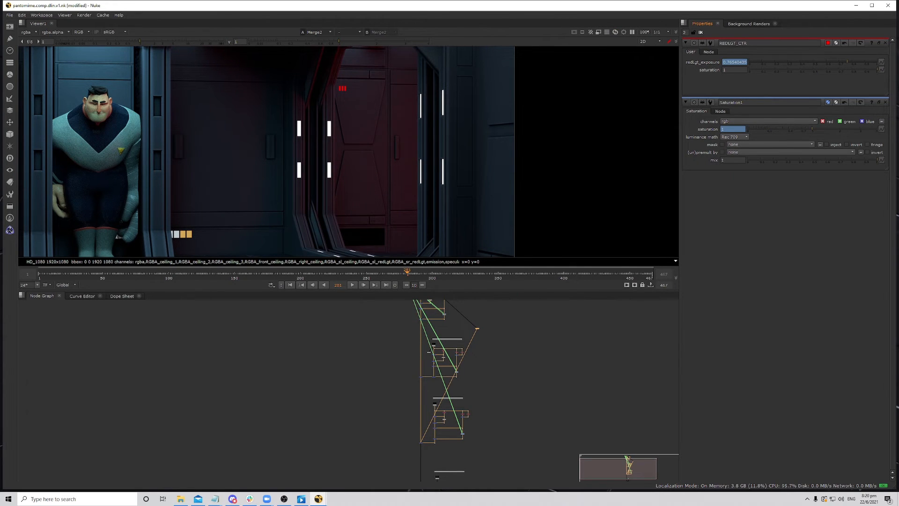
pyautogui.moveTo(794, 70); pyautogui.dragTo(890, 70)
pyautogui.moveTo(433, 411); pyautogui.dragTo(461, 416, button='middle')
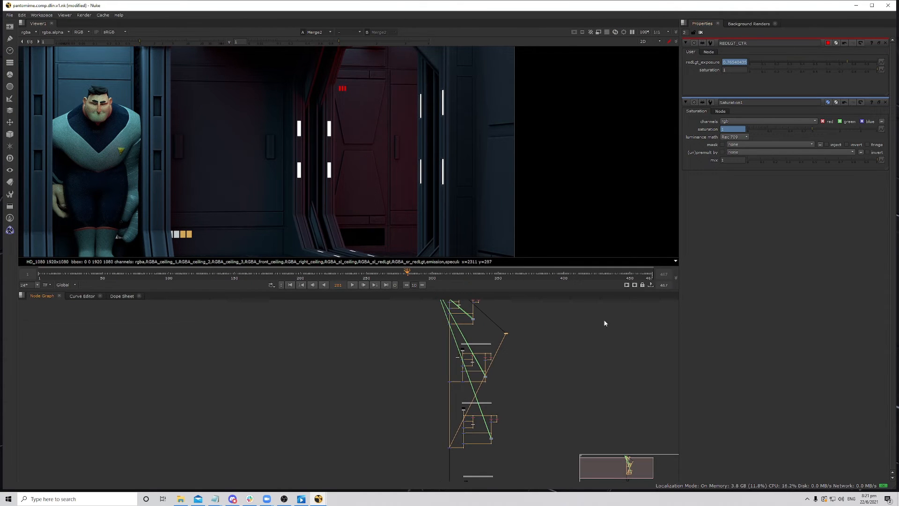
pyautogui.moveTo(511, 366); pyautogui.dragTo(509, 381, button='middle')
pyautogui.moveTo(412, 166); pyautogui.dragTo(450, 164, button='middle')
pyautogui.press('-')
pyautogui.scroll(-3, 492, 328)
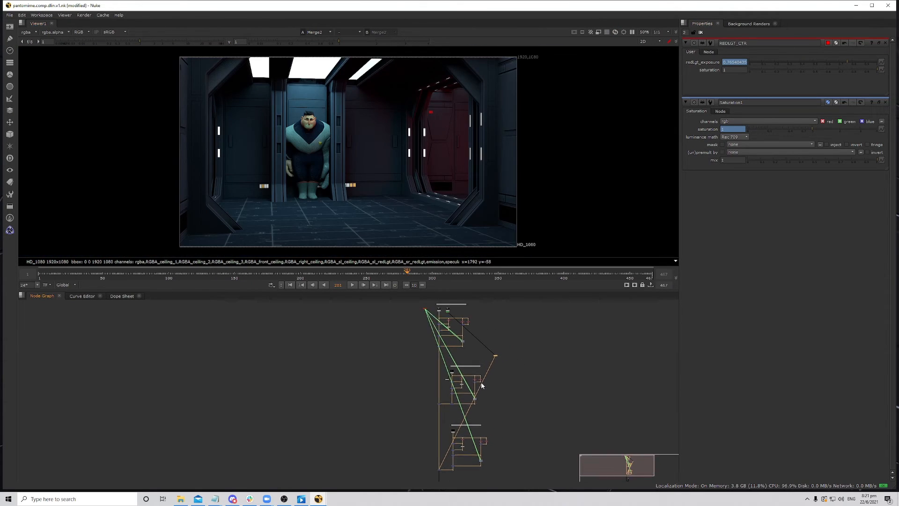
pyautogui.scroll(5, 434, 318)
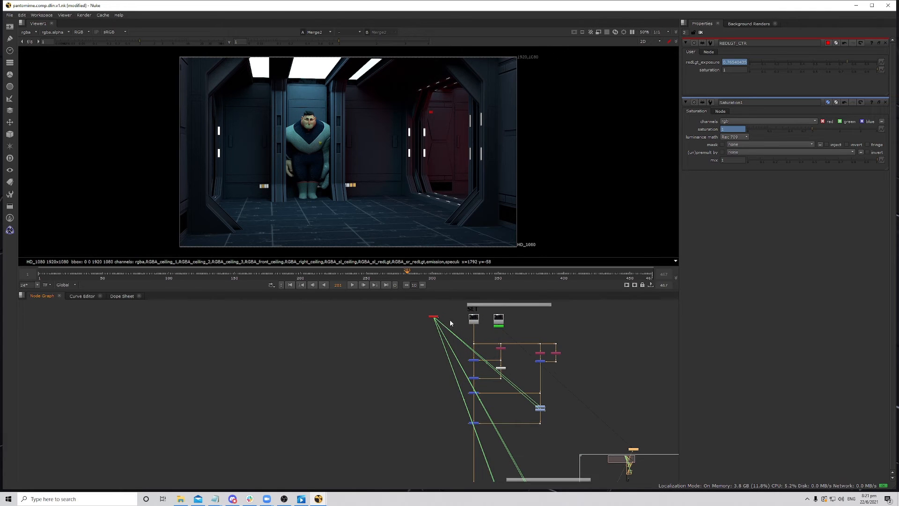
# - Try adding an Exposure node below Saturation1 in the SET branch, and delete it again
pyautogui.scroll(8, 543, 384)
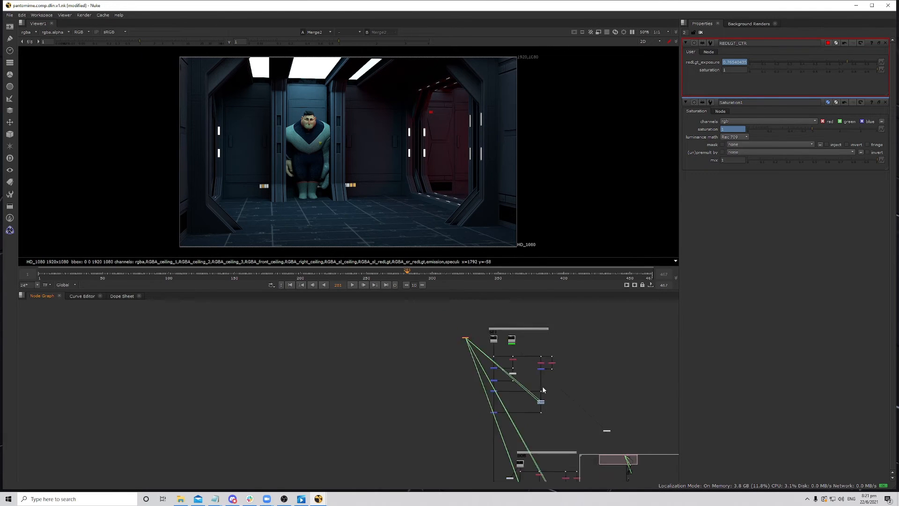
pyautogui.click(529, 383)
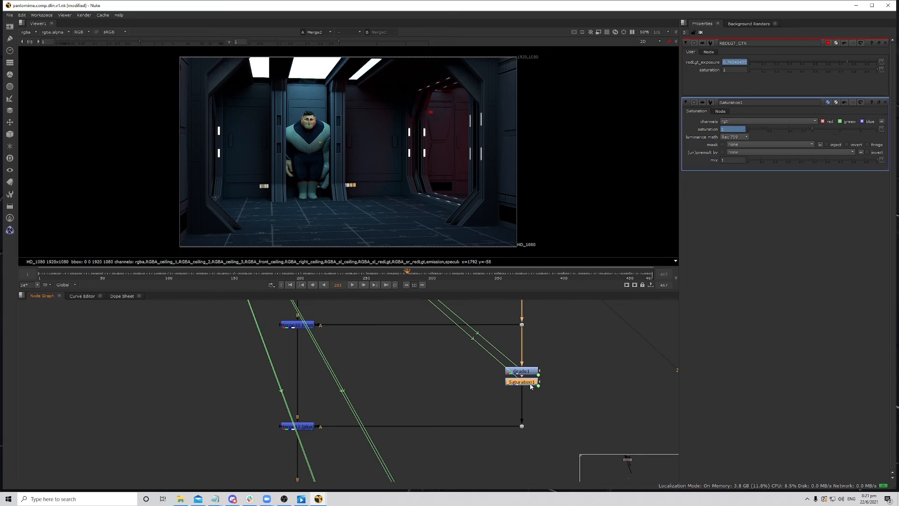
pyautogui.press('Tab')
pyautogui.write('ex')
pyautogui.click(528, 393)
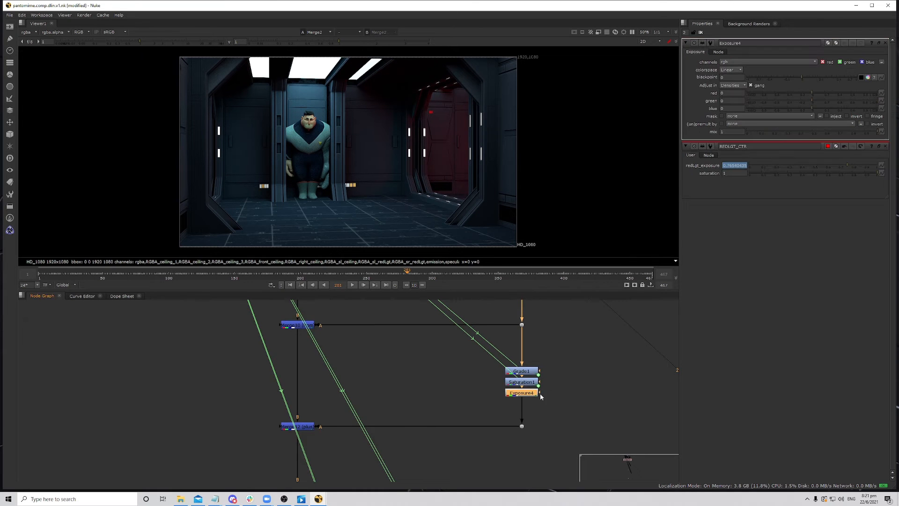
pyautogui.scroll(-8, 461, 401)
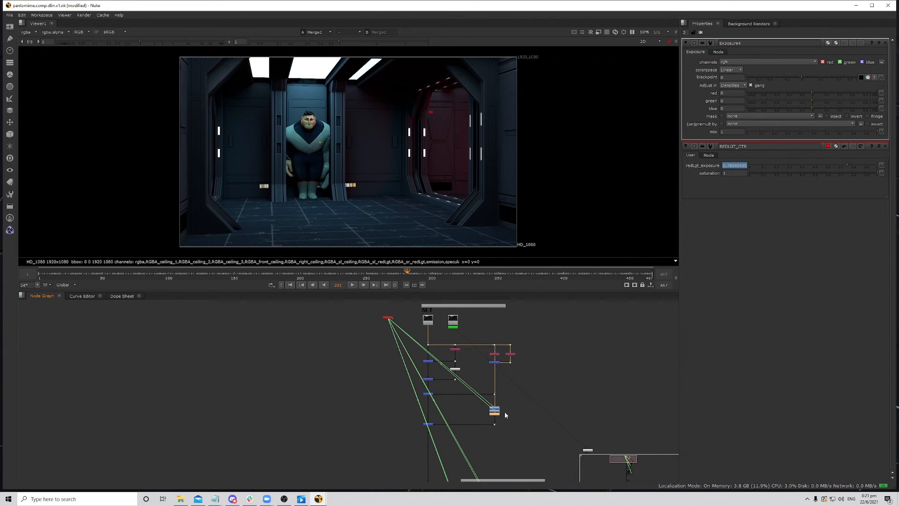
pyautogui.scroll(4, 505, 415)
pyautogui.press('Delete')
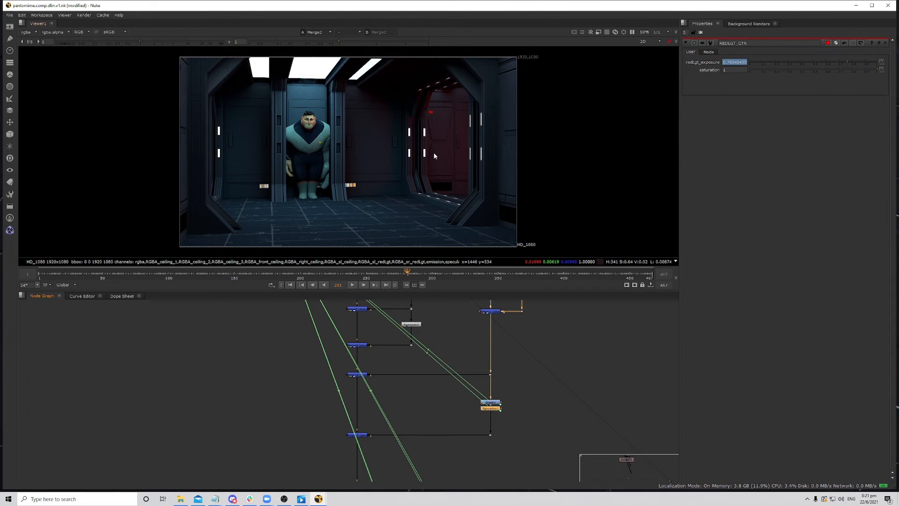
pyautogui.scroll(-6, 454, 389)
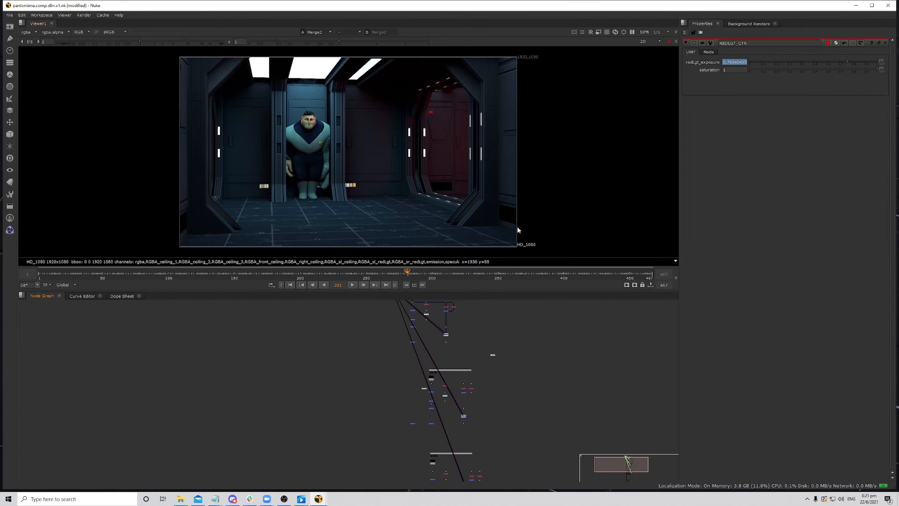
pyautogui.scroll(3, 482, 367)
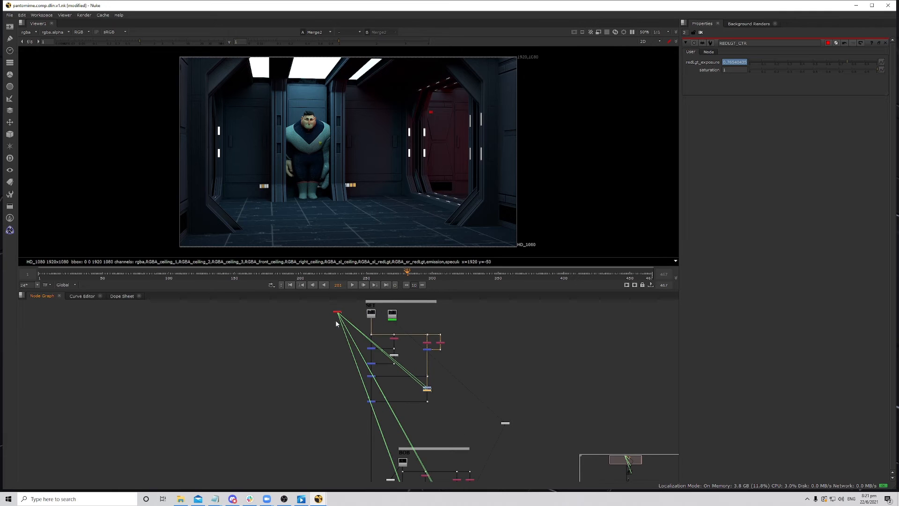
pyautogui.scroll(3, 336, 323)
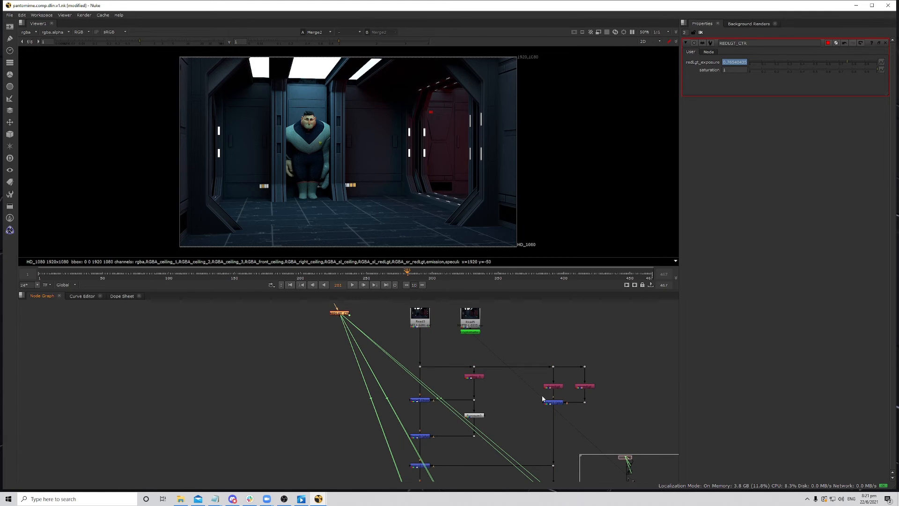
pyautogui.scroll(-3, 515, 397)
pyautogui.moveTo(397, 407); pyautogui.dragTo(408, 369, button='middle')
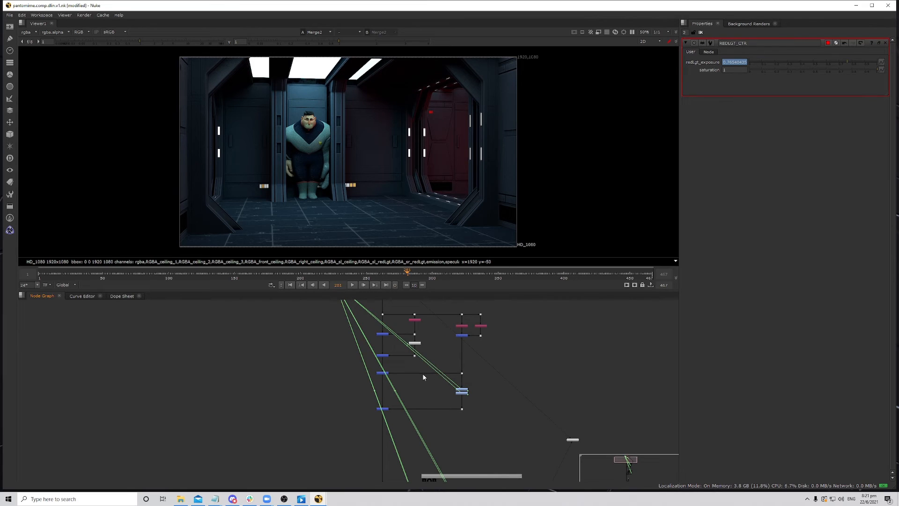
pyautogui.scroll(2, 415, 393)
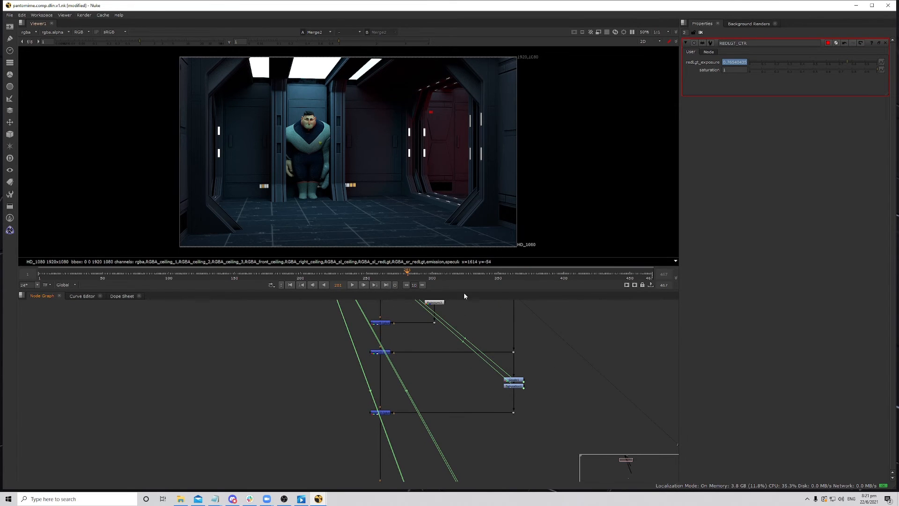
# - Examine the flickering red light on the set, the character and the egg at various frames, ending on frame 457
pyautogui.click(321, 274)
pyautogui.moveTo(323, 274); pyautogui.dragTo(494, 275)
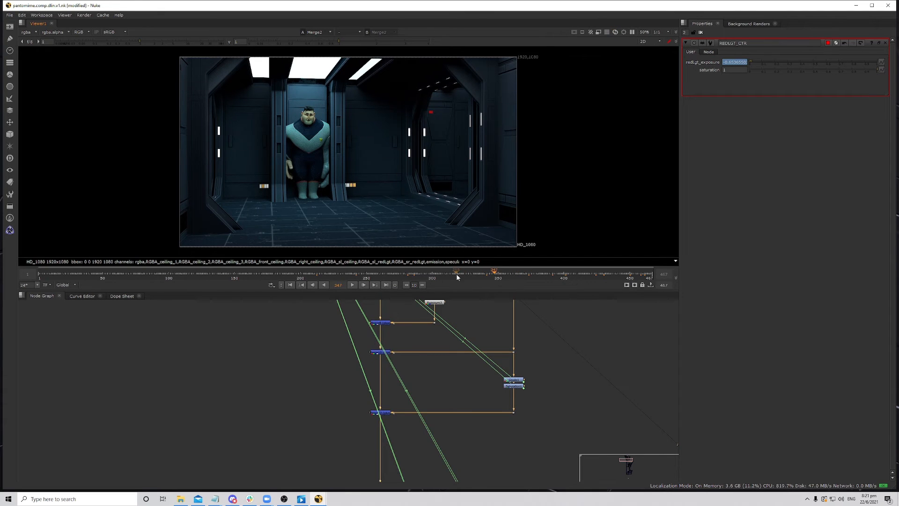
pyautogui.click(435, 275)
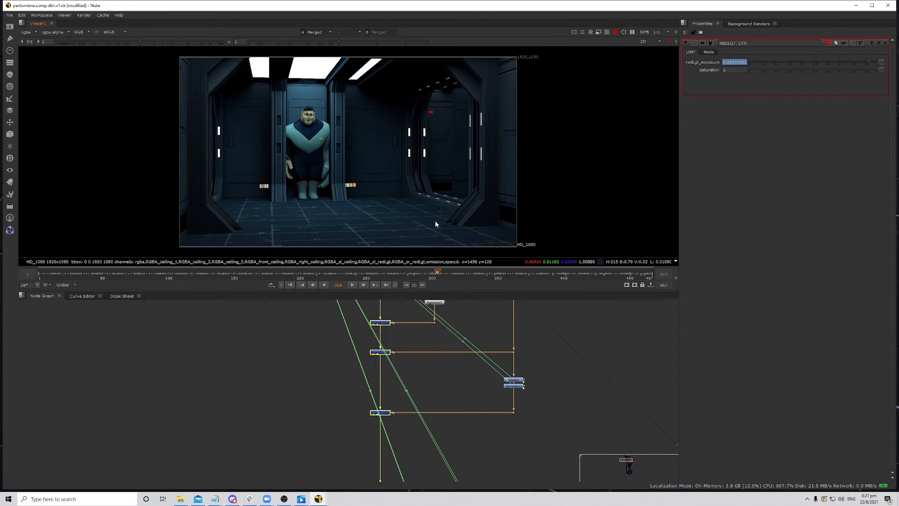
pyautogui.click(467, 274)
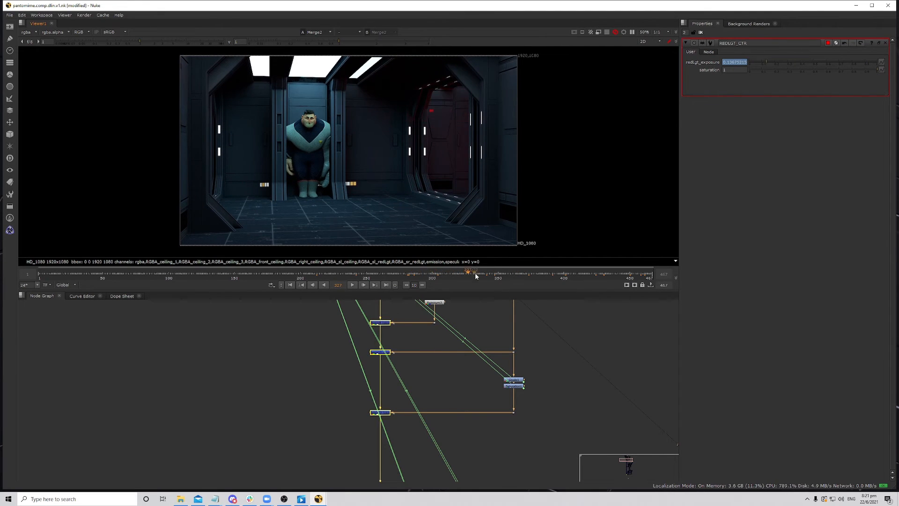
pyautogui.click(537, 274)
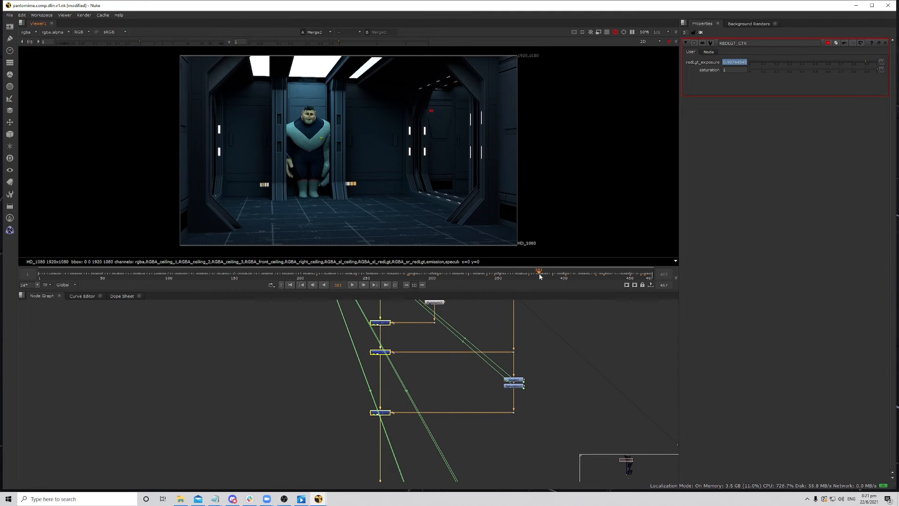
pyautogui.click(585, 274)
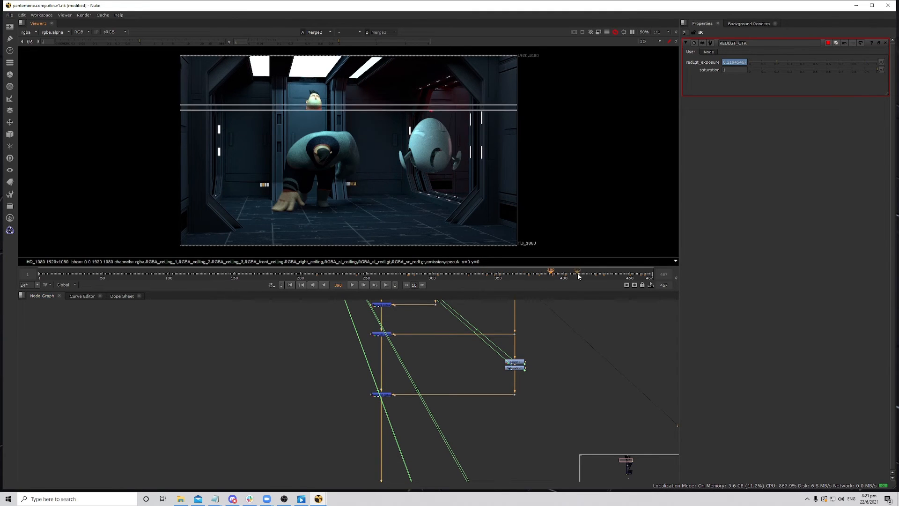
pyautogui.click(605, 274)
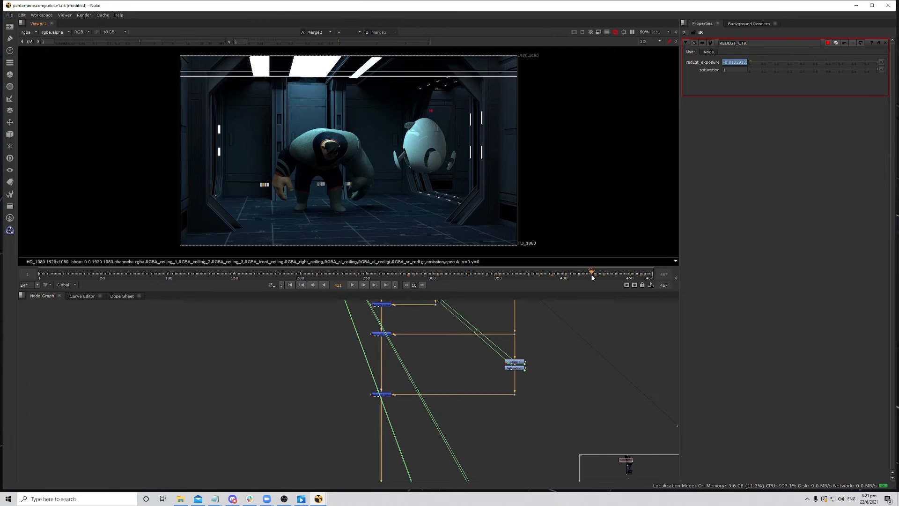
pyautogui.click(616, 274)
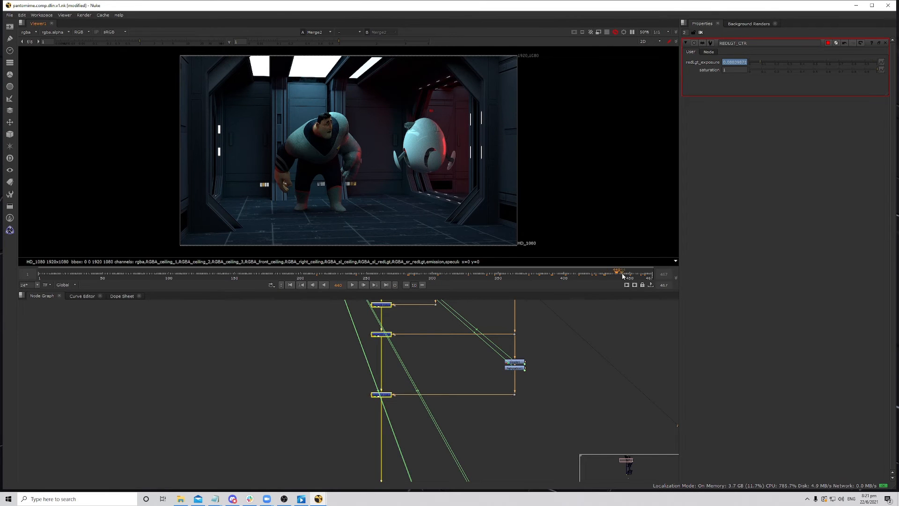
pyautogui.click(600, 274)
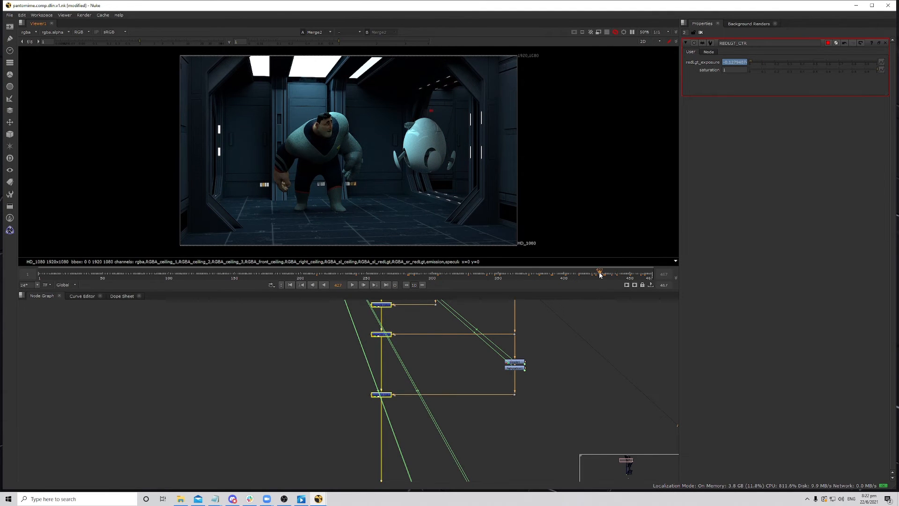
pyautogui.click(430, 274)
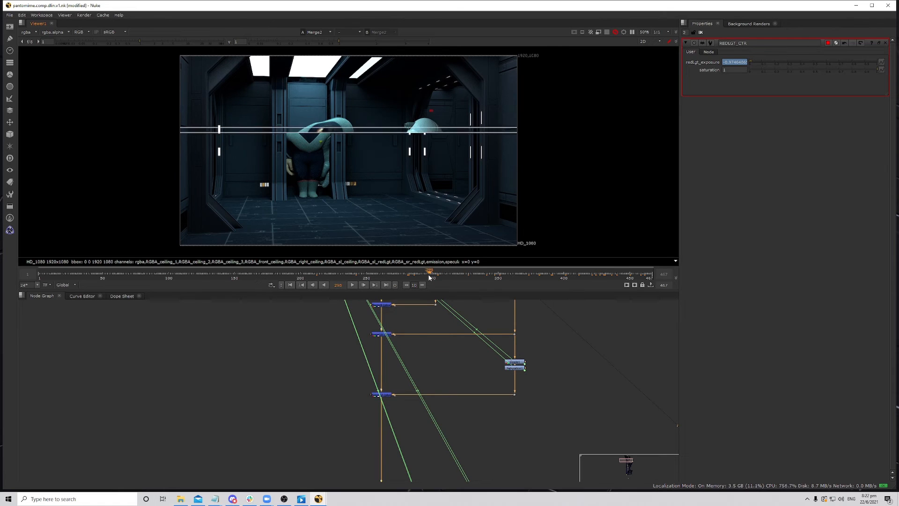
pyautogui.click(542, 274)
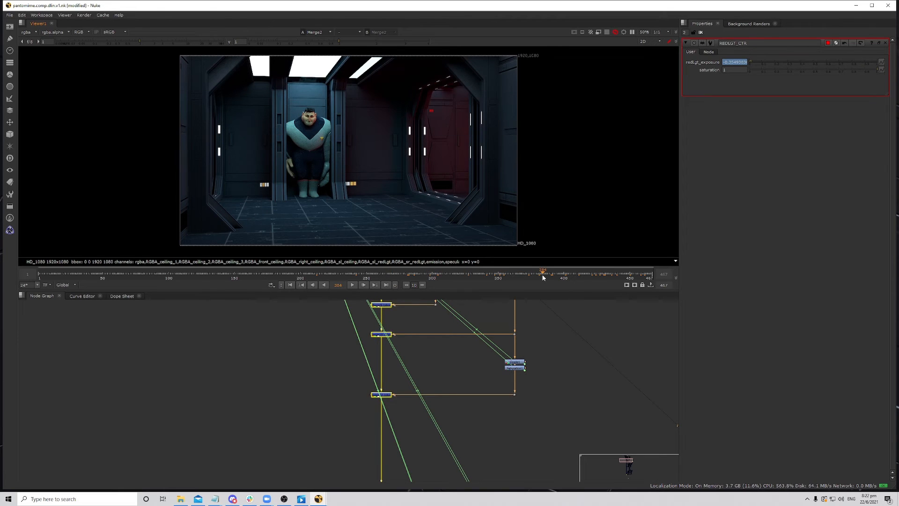
pyautogui.click(562, 275)
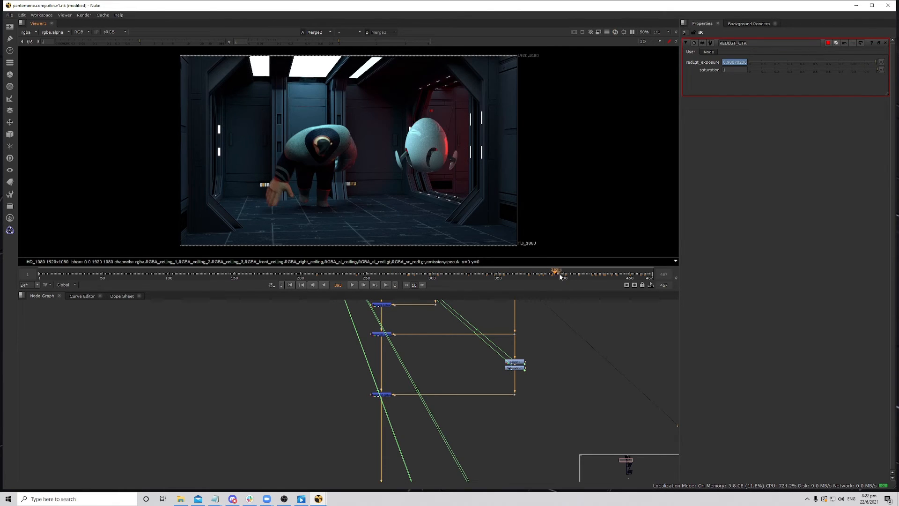
pyautogui.click(584, 276)
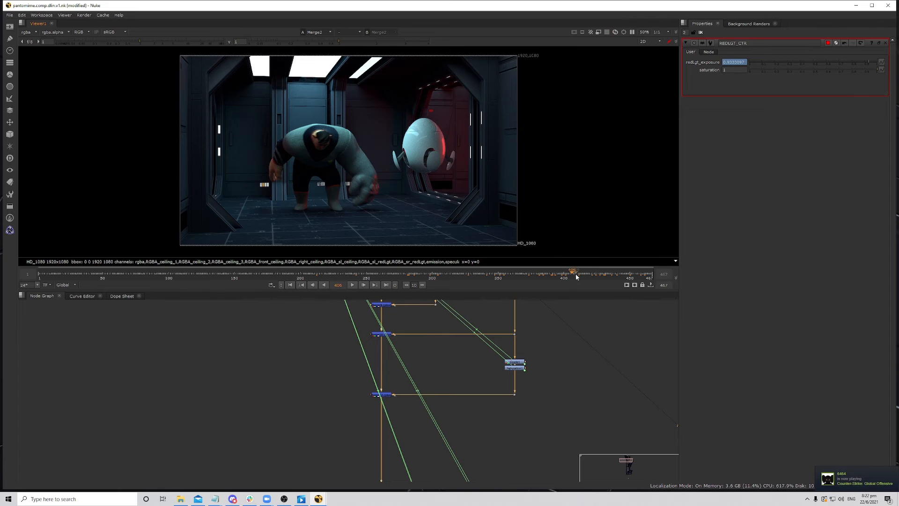
pyautogui.press('Left')
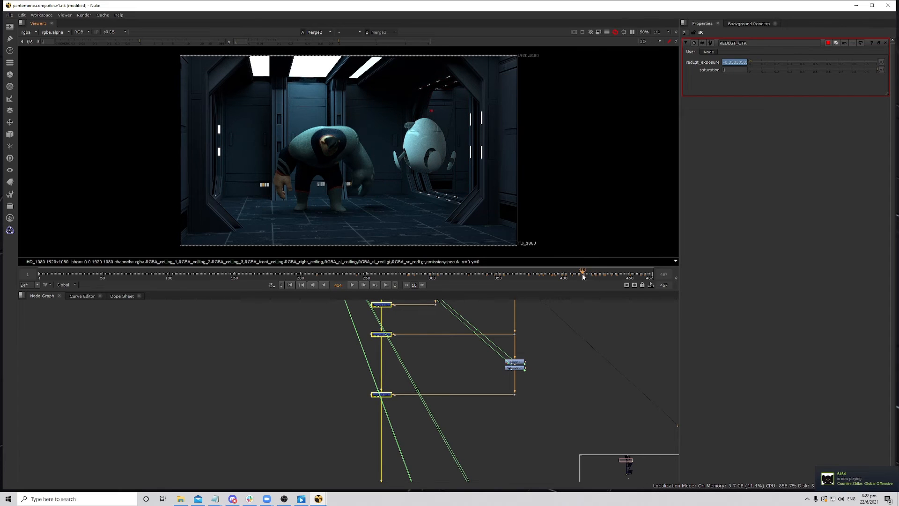
pyautogui.click(626, 277)
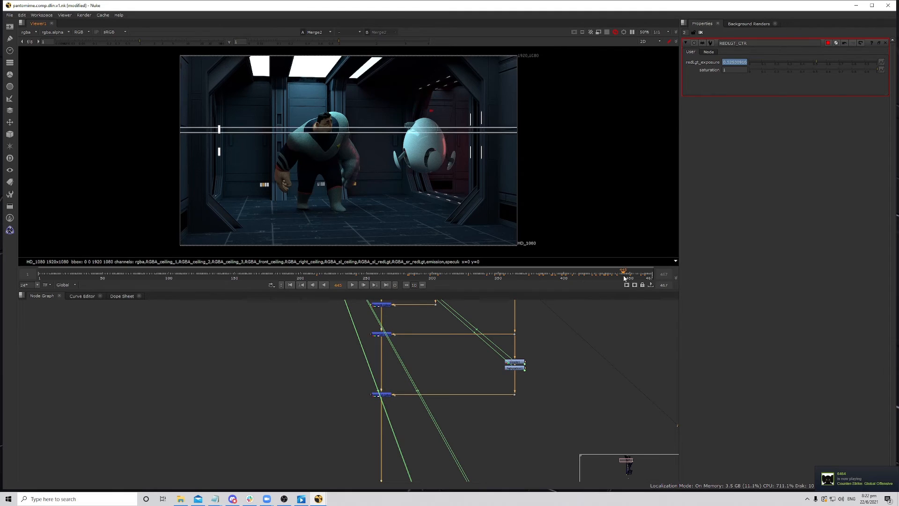
pyautogui.click(630, 276)
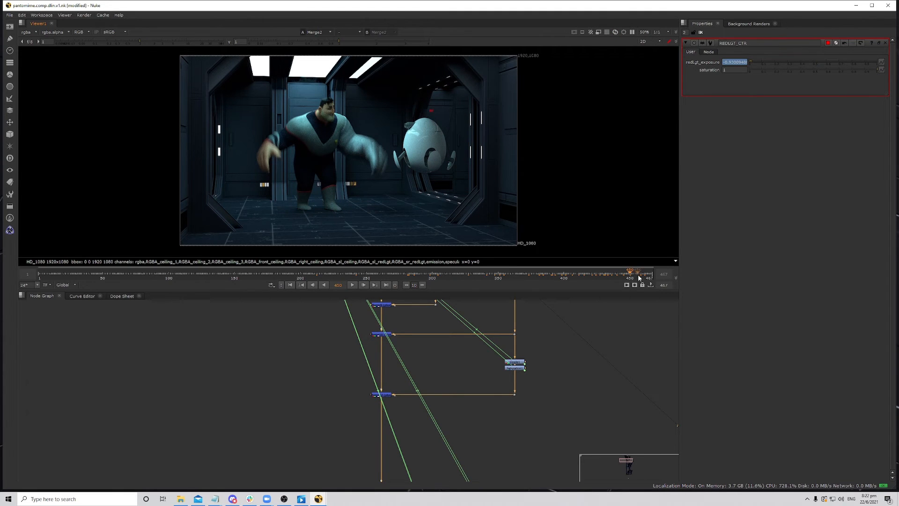
pyautogui.click(639, 277)
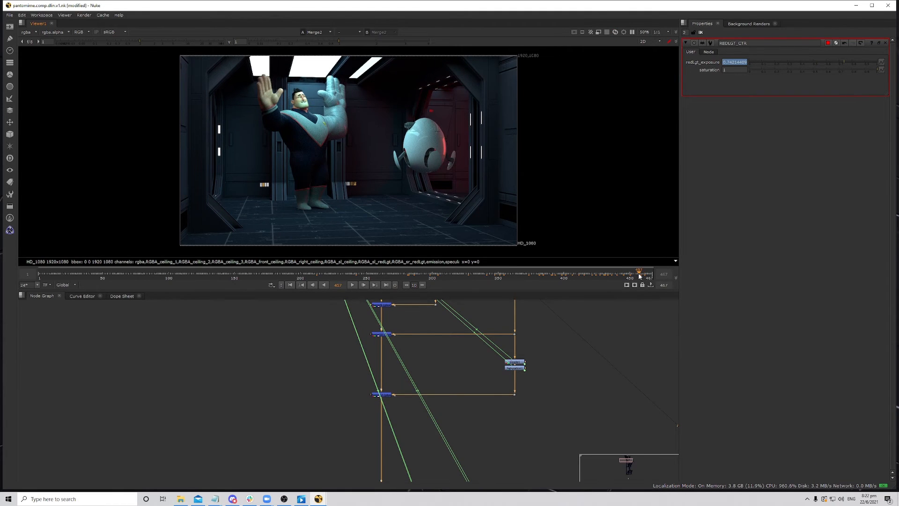
# - Save the script
pyautogui.scroll(-5, 487, 372)
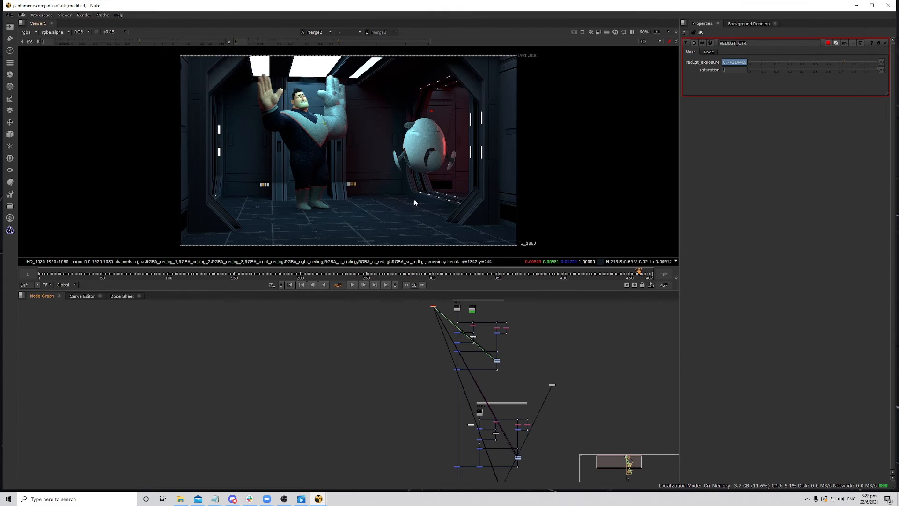
pyautogui.scroll(-4, 468, 377)
pyautogui.hotkey('ctrl', 's')
# - Display the merge that joins the VOLUME branch to the main stream, and compare the image with that merge disabled and enabled
pyautogui.moveTo(474, 453); pyautogui.dragTo(471, 403, button='middle')
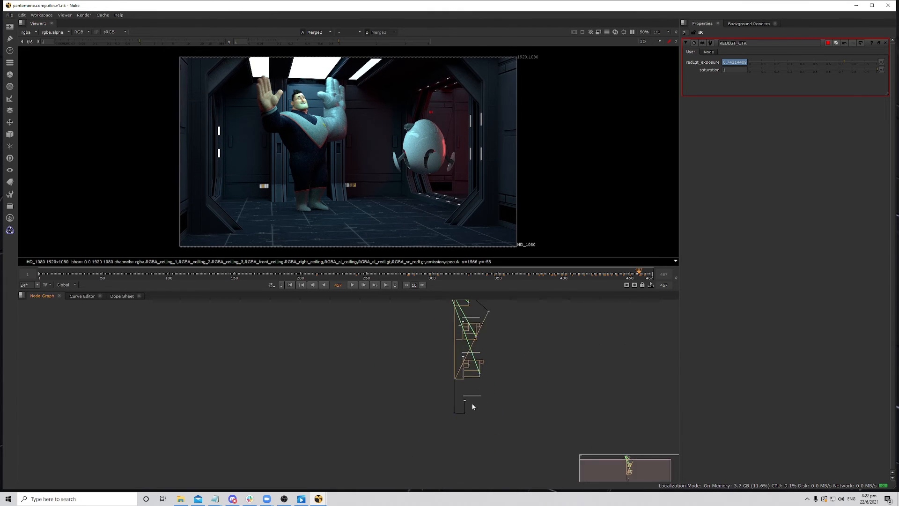
pyautogui.scroll(6, 470, 403)
pyautogui.moveTo(383, 399); pyautogui.dragTo(426, 433)
pyautogui.press('1')
pyautogui.press('d')
pyautogui.press('d')
pyautogui.press('d')
pyautogui.press('d')
pyautogui.press('d')
pyautogui.press('d')
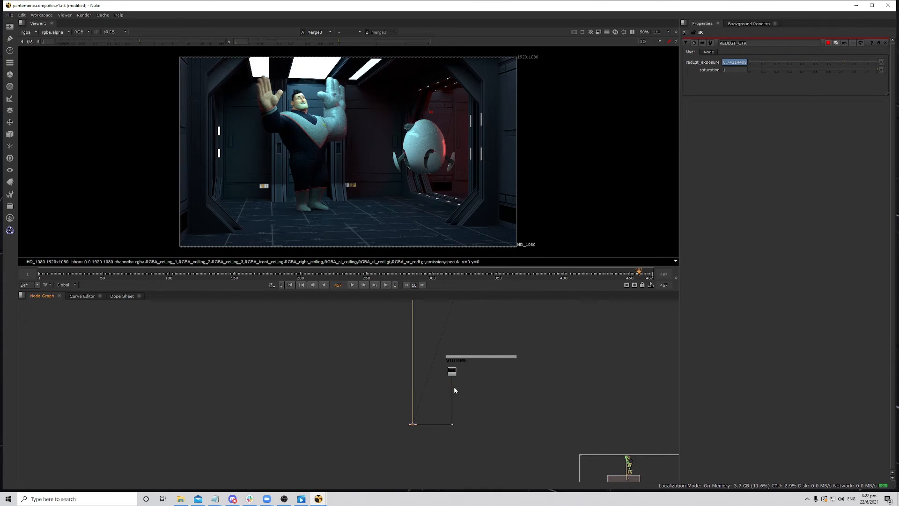
pyautogui.press('d')
pyautogui.press('d')
pyautogui.press('d')
pyautogui.press('d')
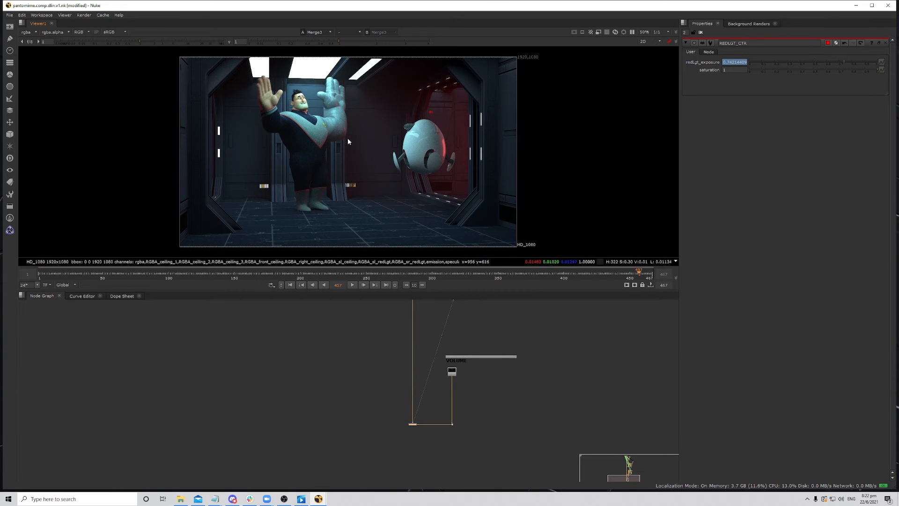
# - Display the VOLUME branch's Read node on its own in the viewer
pyautogui.scroll(3, 465, 371)
pyautogui.click(447, 371)
pyautogui.press('1')
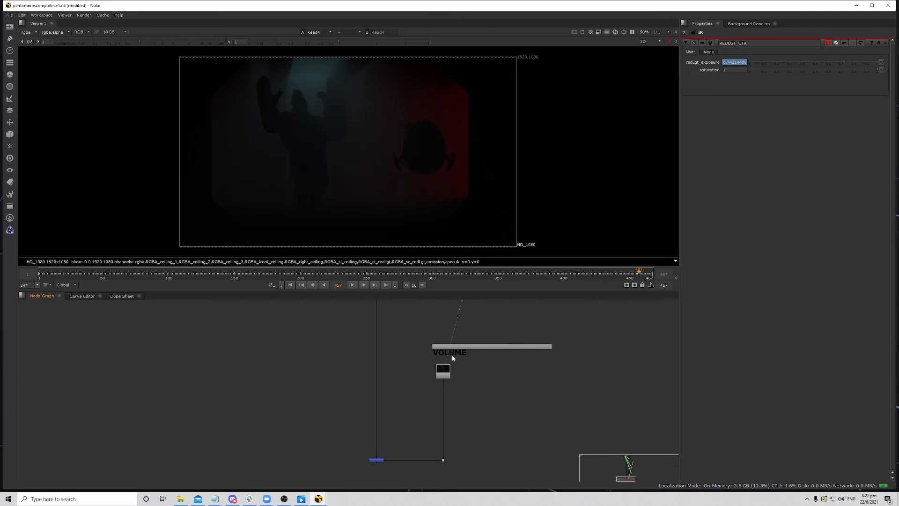
# - Add a Grade node below the VOLUME Read with multiply 2.1 and gamma 0.91, and compare it disabled and enabled
pyautogui.scroll(2, 452, 356)
pyautogui.click(431, 373)
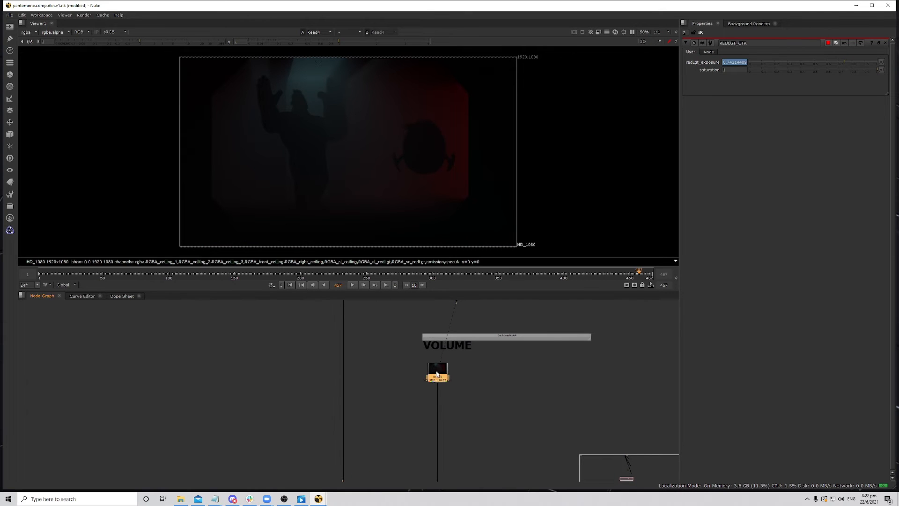
pyautogui.press('g')
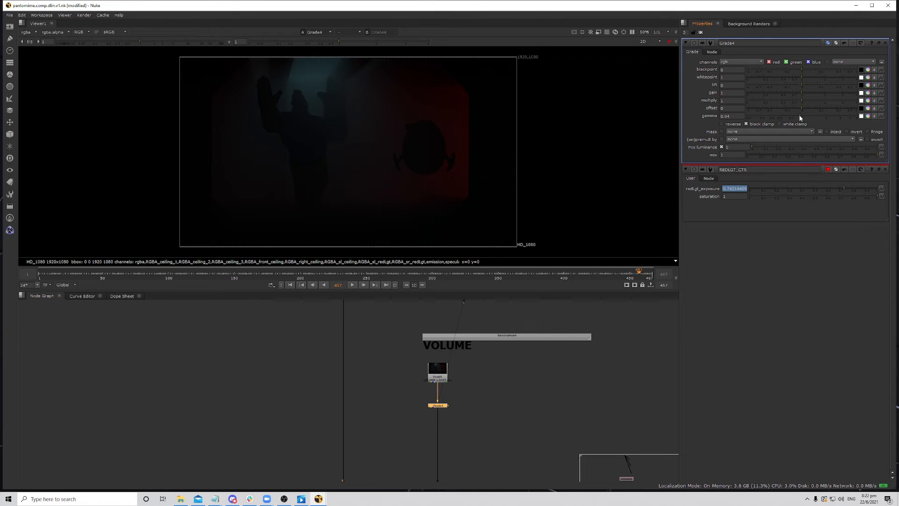
pyautogui.moveTo(808, 102); pyautogui.dragTo(814, 102)
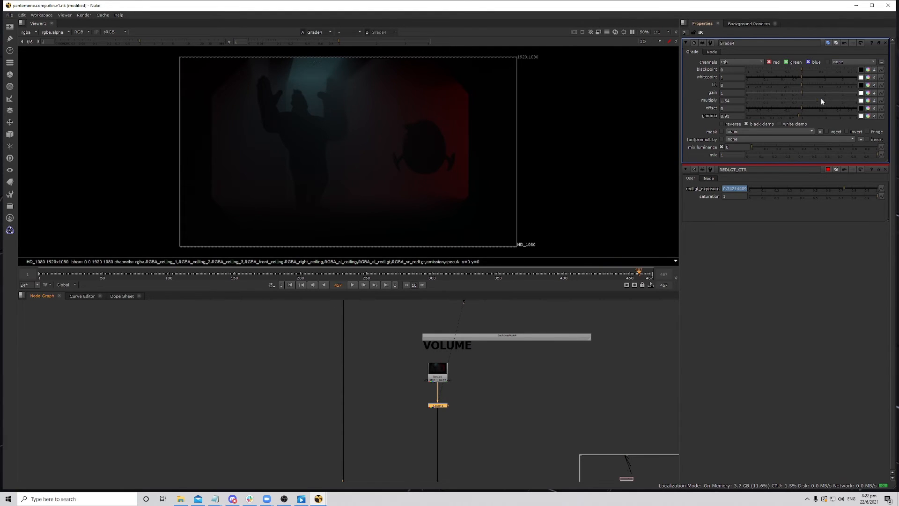
pyautogui.moveTo(821, 102); pyautogui.dragTo(799, 119)
pyautogui.press('d')
pyautogui.press('d')
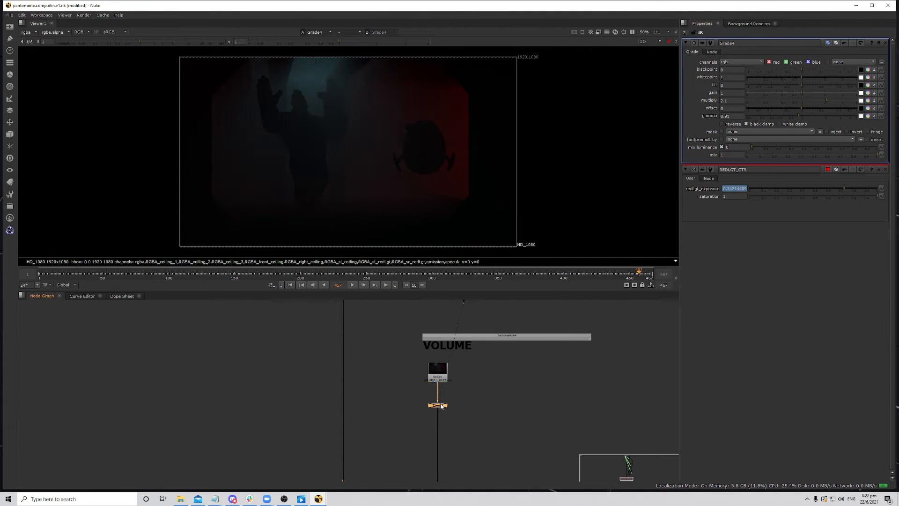
# - Display the merge that joins VOLUME to the main stream and set the VOLUME Grade's gain to 0.64
pyautogui.moveTo(444, 403); pyautogui.dragTo(449, 373, button='middle')
pyautogui.scroll(-3, 450, 372)
pyautogui.click(390, 428)
pyautogui.press('1')
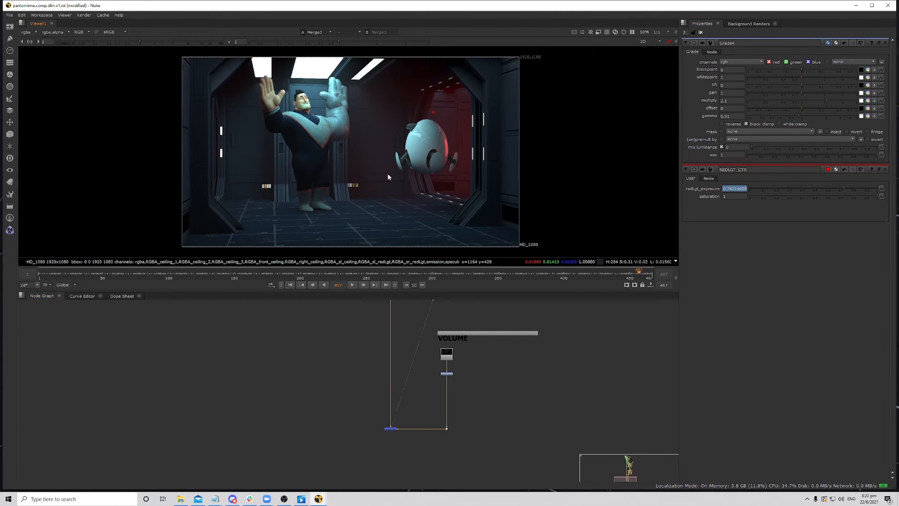
pyautogui.moveTo(351, 372); pyautogui.dragTo(403, 446)
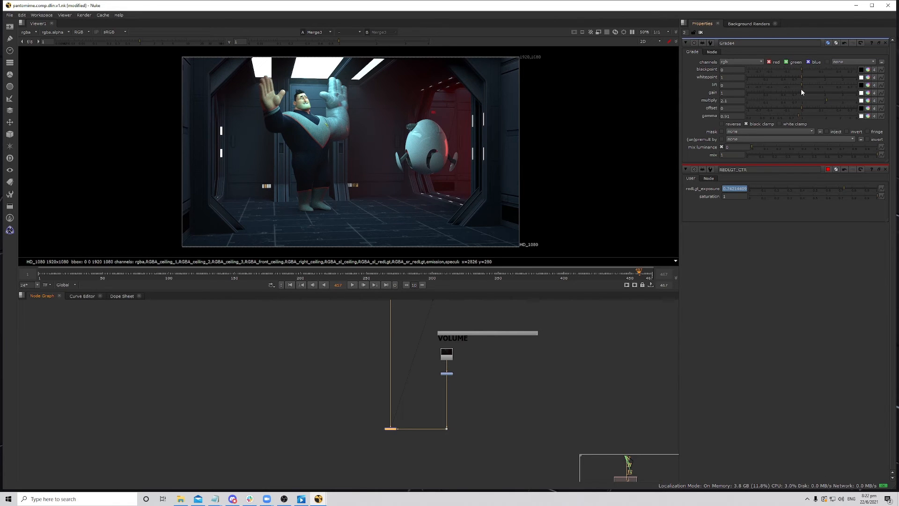
pyautogui.moveTo(799, 91); pyautogui.dragTo(790, 91)
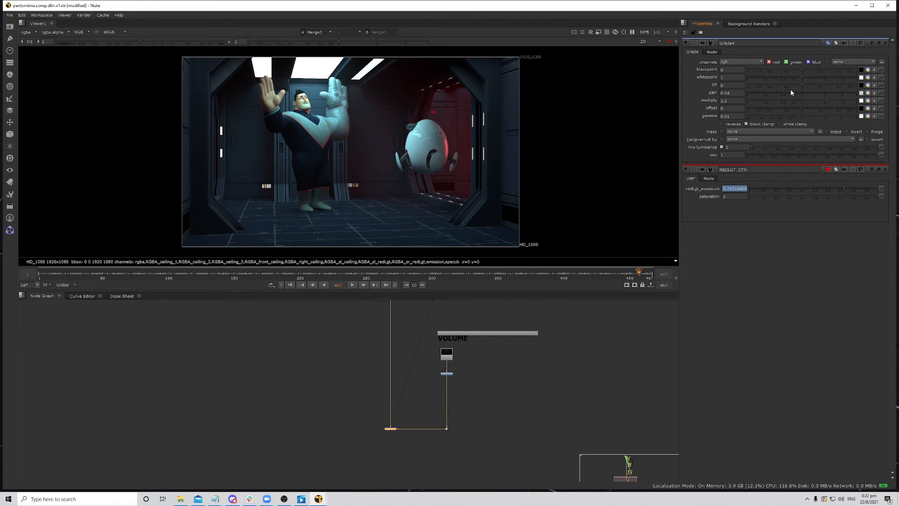
# - Toggle the VOLUME merge off and on repeatedly to compare the comp with and without the graded volume
pyautogui.press('d')
pyautogui.press('d')
pyautogui.press('d')
pyautogui.press('d')
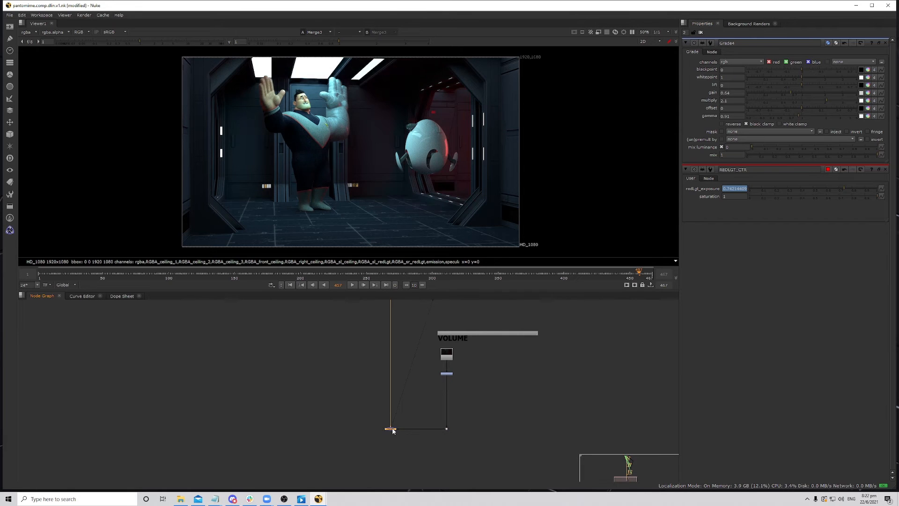
pyautogui.press('d')
pyautogui.press('d')
pyautogui.press('d')
pyautogui.press('d')
pyautogui.press('d')
pyautogui.press('d')
pyautogui.press('d')
pyautogui.press('d')
pyautogui.press('d')
pyautogui.press('d')
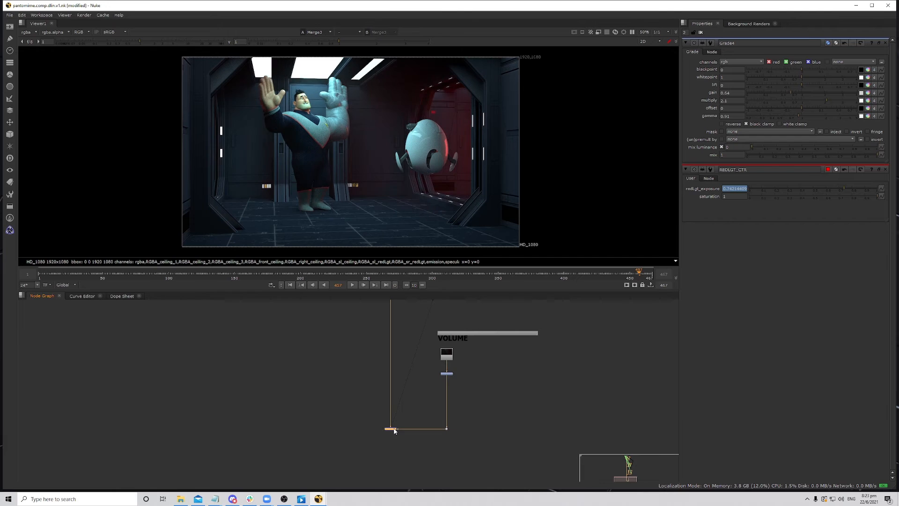
pyautogui.press('d')
pyautogui.press('d')
pyautogui.press('d')
pyautogui.press('d')
pyautogui.press('d')
pyautogui.press('d')
pyautogui.press('d')
pyautogui.press('d')
pyautogui.press('d')
pyautogui.press('d')
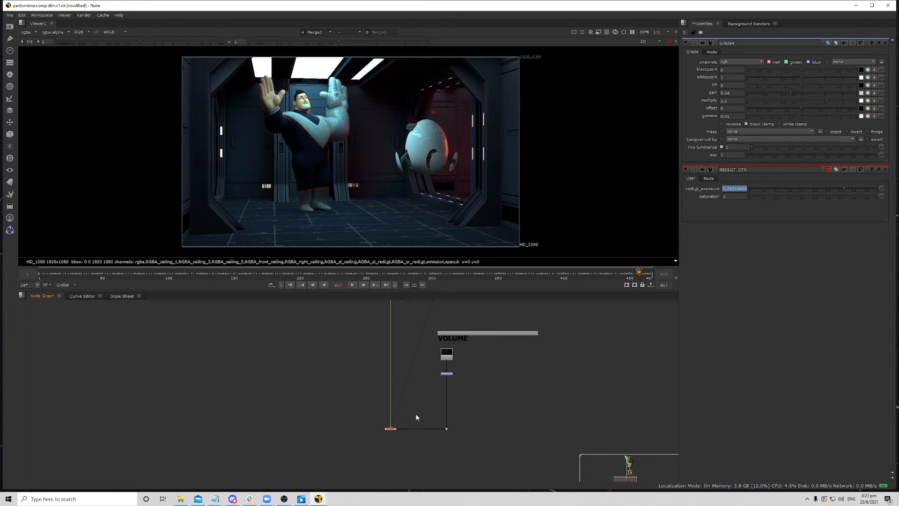
# - Add a LayerContactSheet node fed by the VOLUME Read and display it in the viewer
pyautogui.scroll(4, 470, 396)
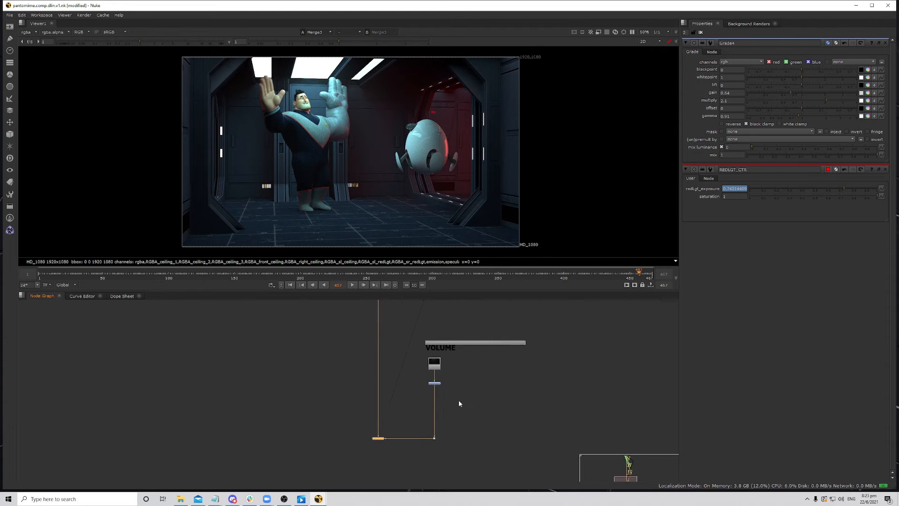
pyautogui.press('Tab')
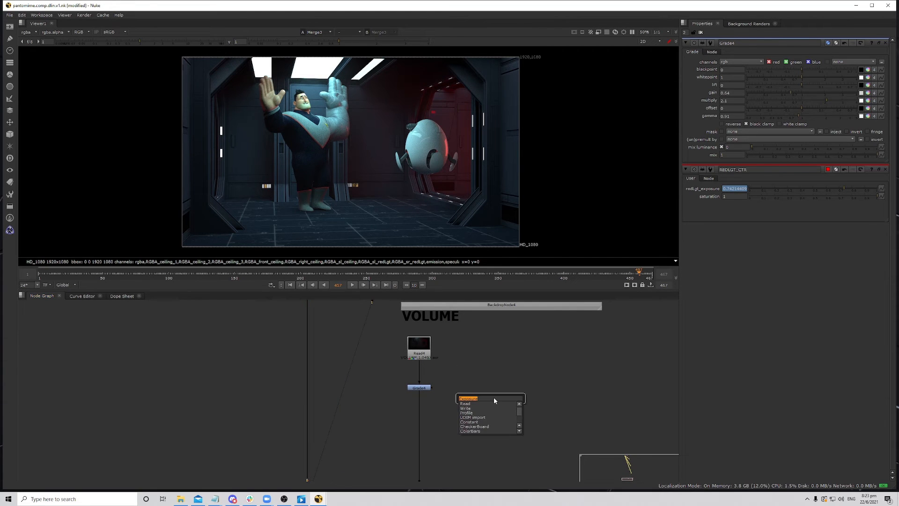
pyautogui.write('la')
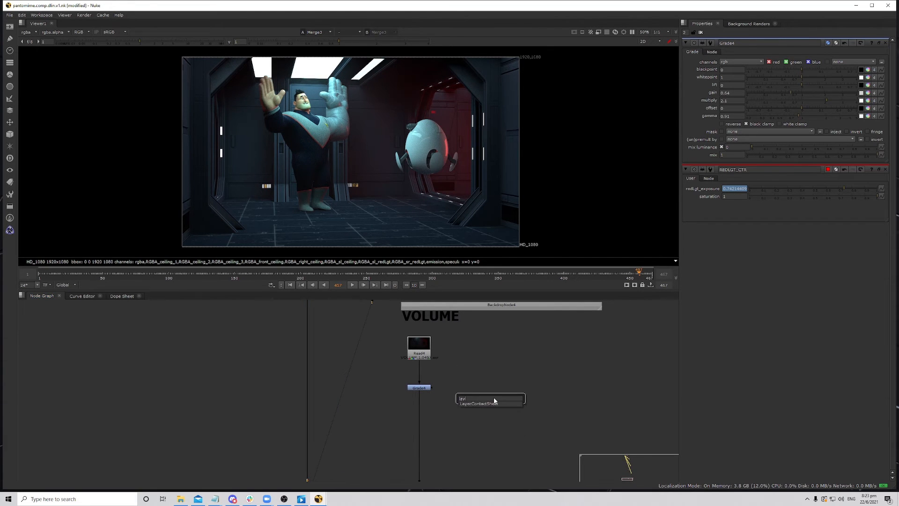
pyautogui.write('y')
pyautogui.press('Return')
pyautogui.moveTo(486, 383); pyautogui.dragTo(419, 347)
pyautogui.press('1')
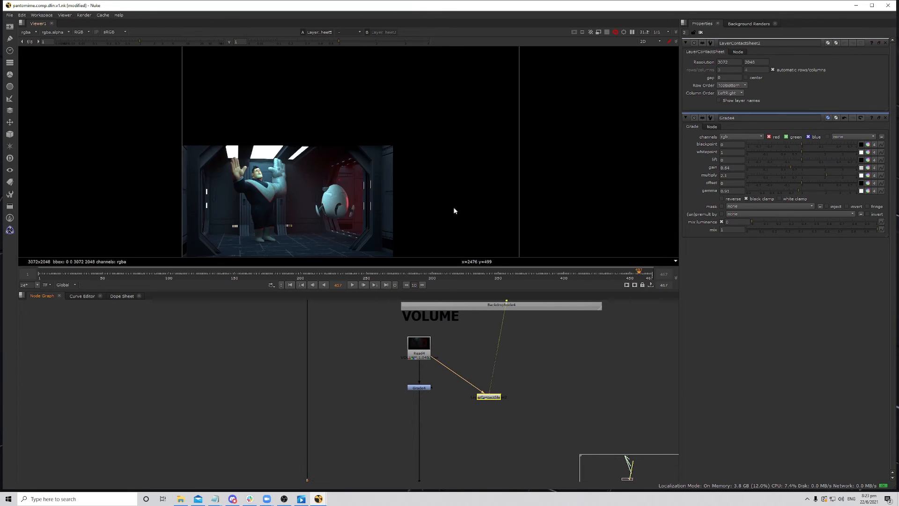
# - Show layer names on the contact sheet to examine the VOLUME layers, and delete the contact sheet node
pyautogui.scroll(-4, 442, 182)
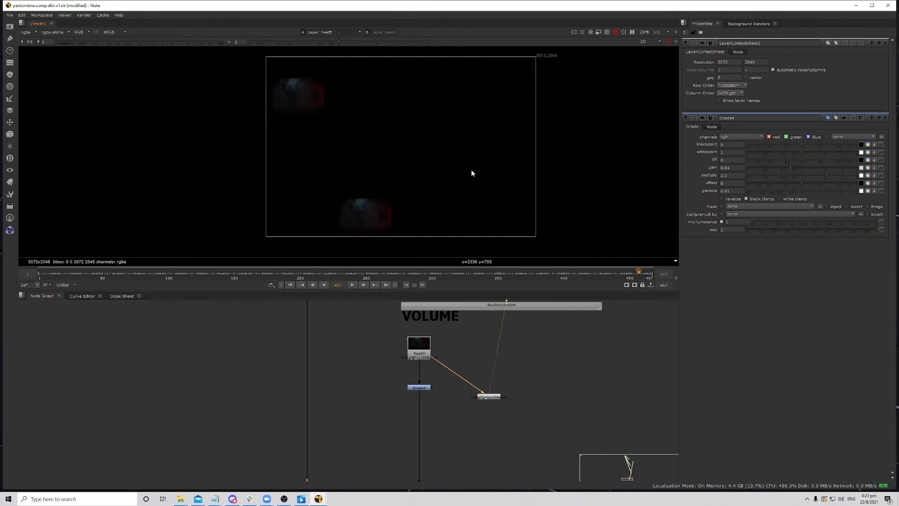
pyautogui.click(751, 102)
pyautogui.moveTo(472, 149); pyautogui.dragTo(479, 145, button='middle')
pyautogui.scroll(2, 443, 122)
pyautogui.scroll(-2, 444, 118)
pyautogui.moveTo(505, 415); pyautogui.dragTo(486, 444, button='middle')
pyautogui.scroll(1, 474, 431)
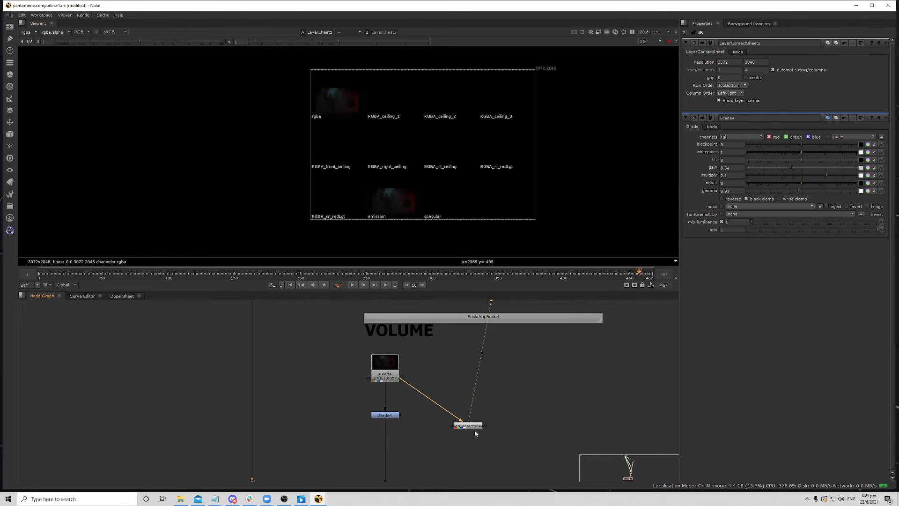
pyautogui.press('Delete')
# - Select and copy the EGG branch's red light nodes together with the two merges that join them to its stream
pyautogui.scroll(-5, 478, 417)
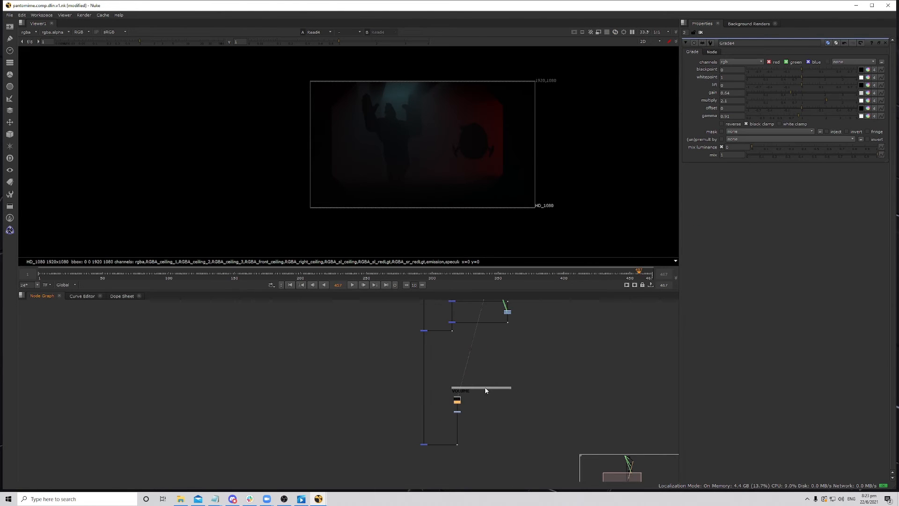
pyautogui.press('space')
pyautogui.scroll(3, 509, 352)
pyautogui.moveTo(487, 222); pyautogui.dragTo(576, 344)
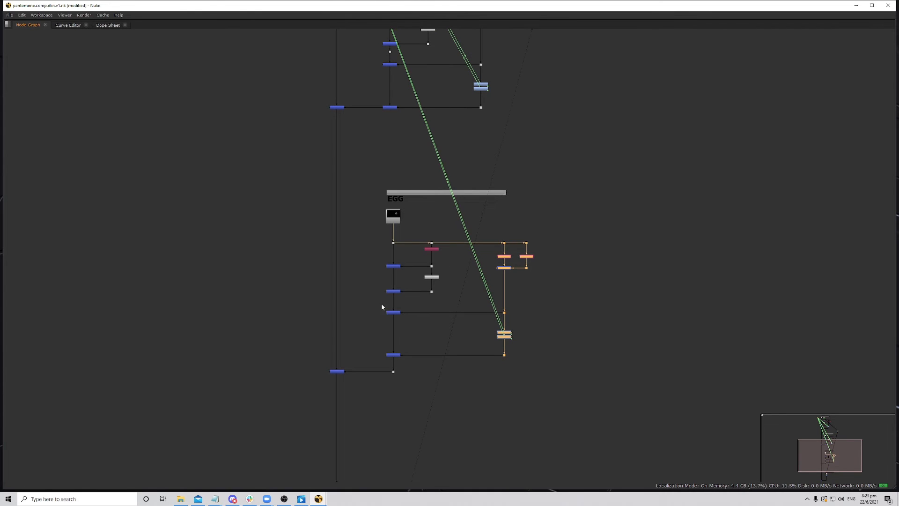
pyautogui.keyDown('shift'); pyautogui.moveTo(425, 360); pyautogui.dragTo(426, 361); pyautogui.keyUp('shift')
# - Move the VOLUME merge and its corner dot further down to make room in the branch
pyautogui.moveTo(528, 463); pyautogui.dragTo(527, 248, button='middle')
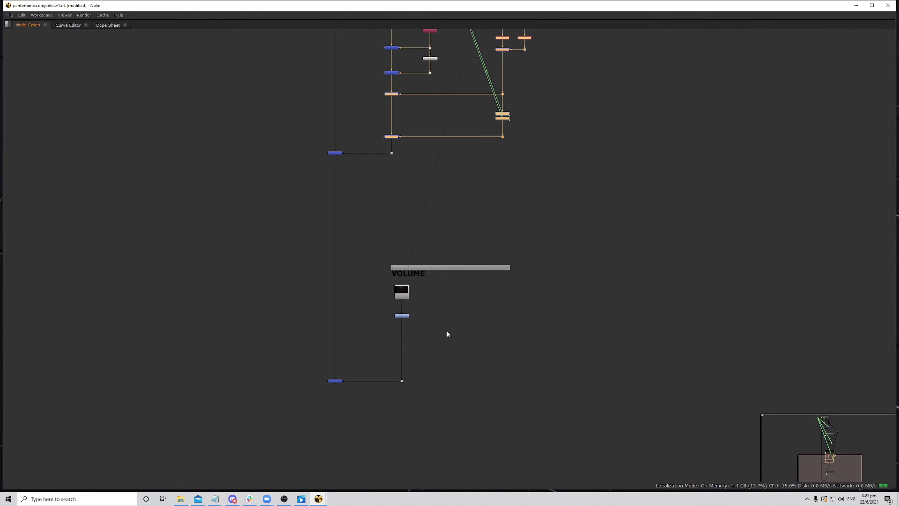
pyautogui.moveTo(306, 351); pyautogui.dragTo(489, 459)
pyautogui.moveTo(334, 383); pyautogui.dragTo(334, 476)
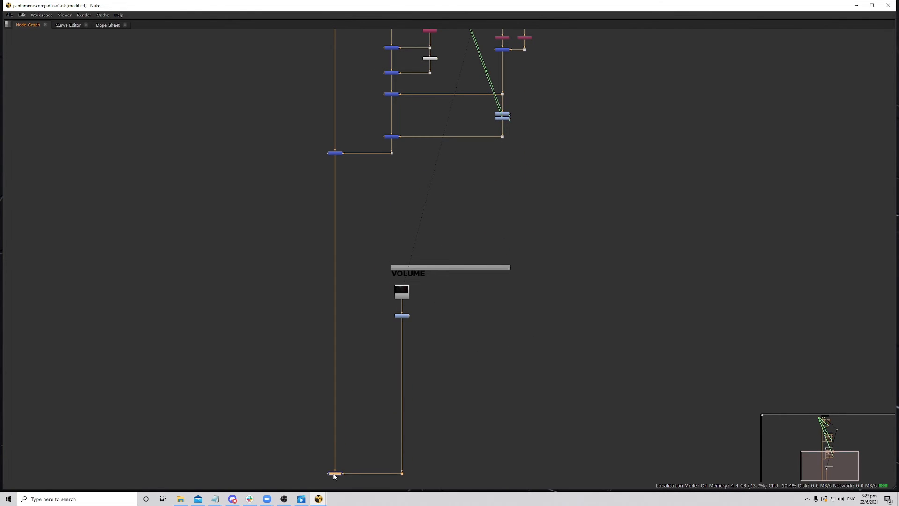
# - Paste the red light nodes beside the VOLUME branch, connect their input to its Grade, and align them with it
pyautogui.click(488, 405)
pyautogui.hotkey('ctrl', 'v')
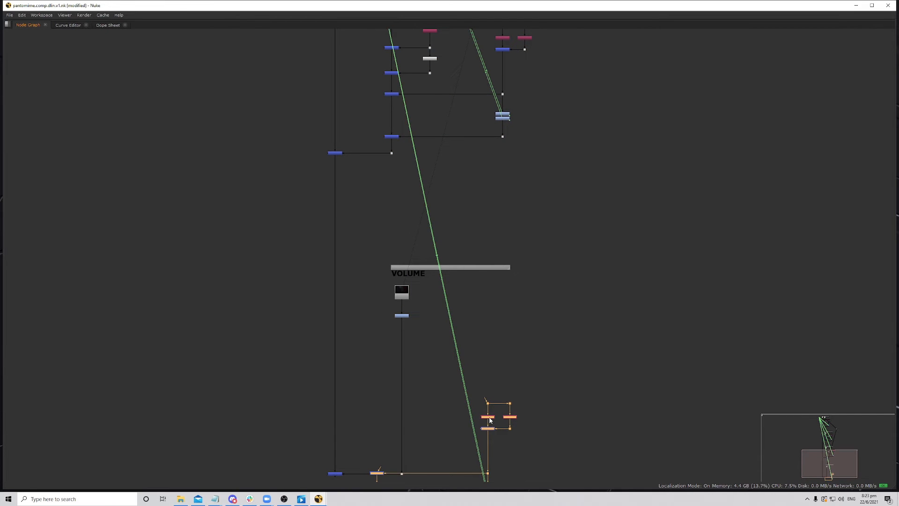
pyautogui.moveTo(491, 420); pyautogui.dragTo(532, 351)
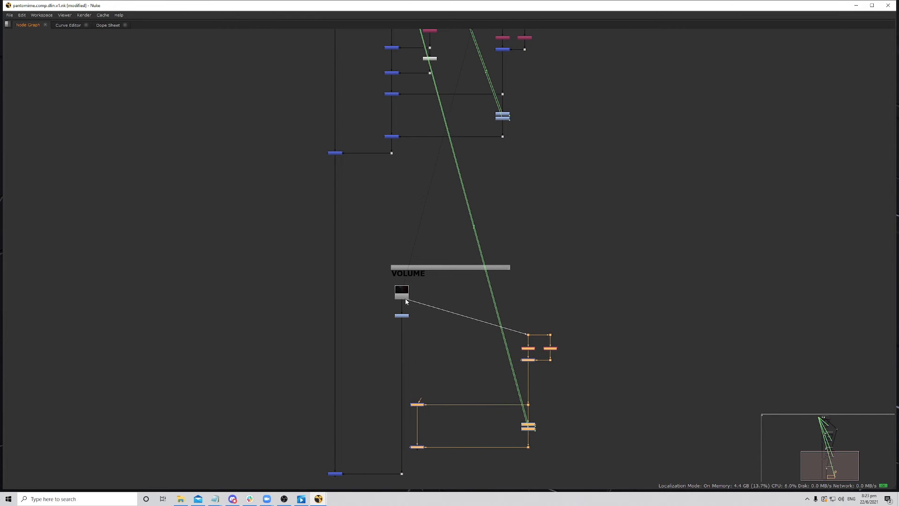
pyautogui.moveTo(415, 297); pyautogui.dragTo(406, 317)
pyautogui.moveTo(530, 350); pyautogui.dragTo(529, 331)
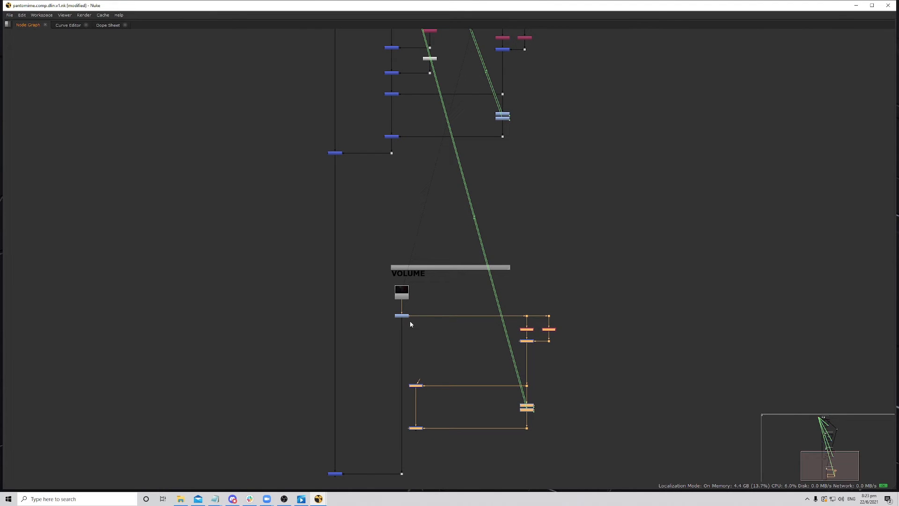
# - Insert the two pasted merges into the VOLUME stream below the Grade and display the merge into the main stream
pyautogui.moveTo(415, 420); pyautogui.dragTo(418, 429)
pyautogui.moveTo(418, 382); pyautogui.dragTo(403, 321)
pyautogui.moveTo(381, 367); pyautogui.dragTo(407, 431)
pyautogui.moveTo(329, 480); pyautogui.dragTo(362, 449)
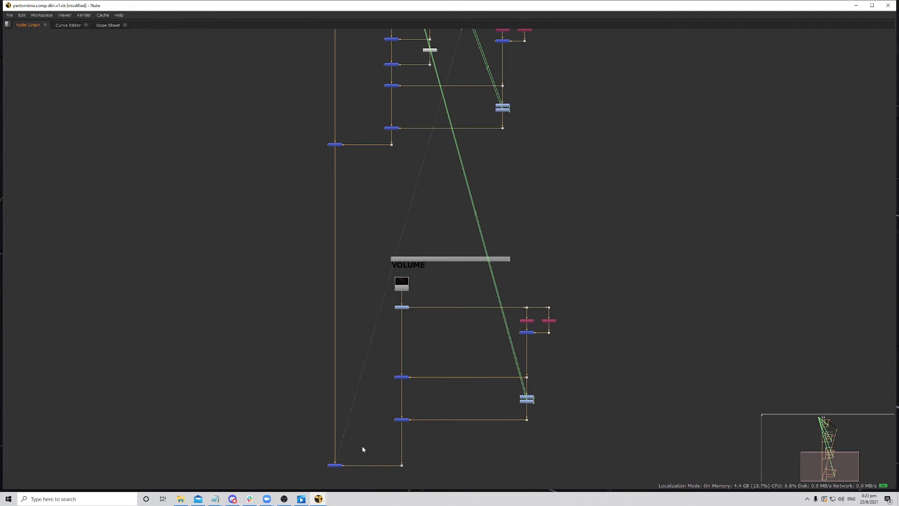
# - Display the pasted Saturation node of the VOLUME red light group and check its output at an earlier frame
pyautogui.press('space')
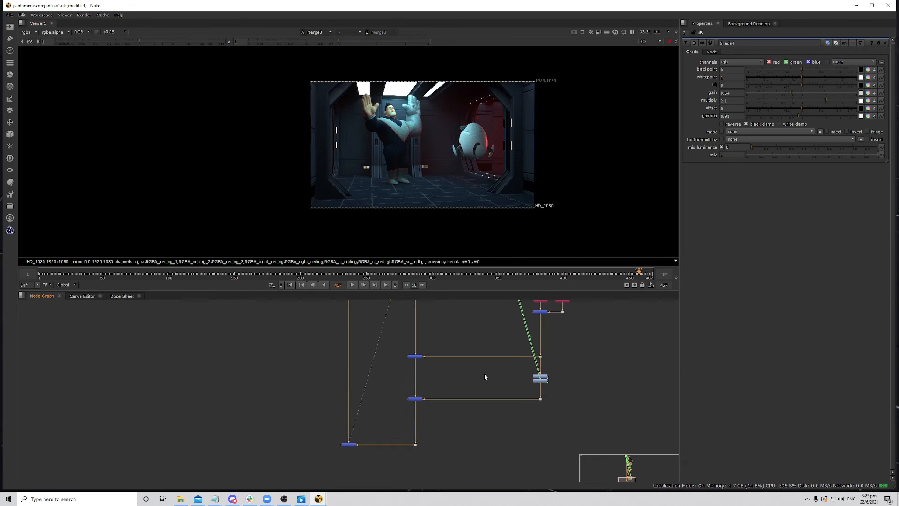
pyautogui.scroll(3, 552, 419)
pyautogui.click(519, 416)
pyautogui.press('1')
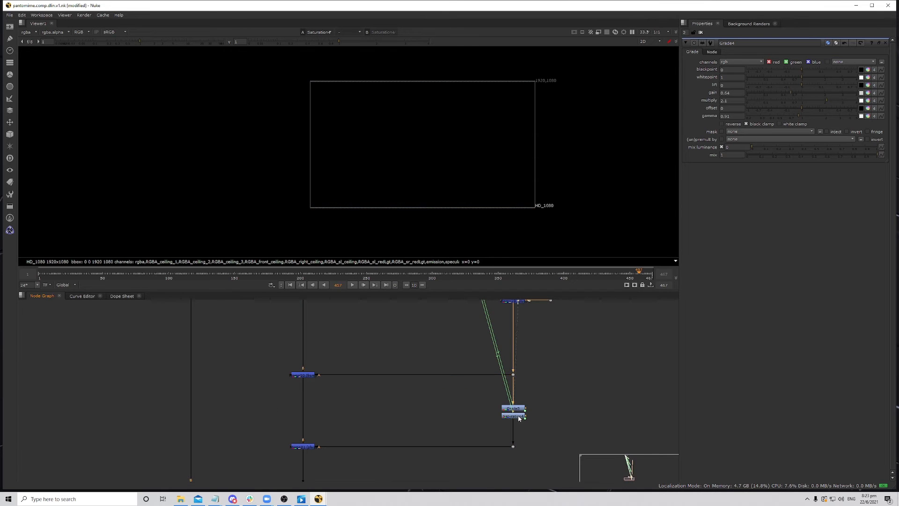
pyautogui.moveTo(510, 274); pyautogui.dragTo(545, 275)
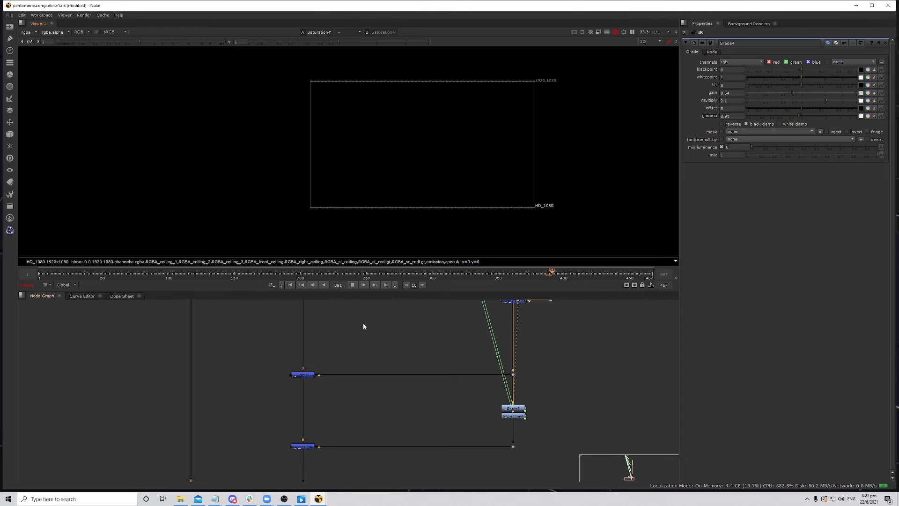
pyautogui.click(352, 285)
# - Display the sl_redLgt shuffle node in the VOLUME branch to check its output
pyautogui.moveTo(407, 318); pyautogui.dragTo(406, 400, button='middle')
pyautogui.scroll(-2, 406, 400)
pyautogui.scroll(3, 496, 378)
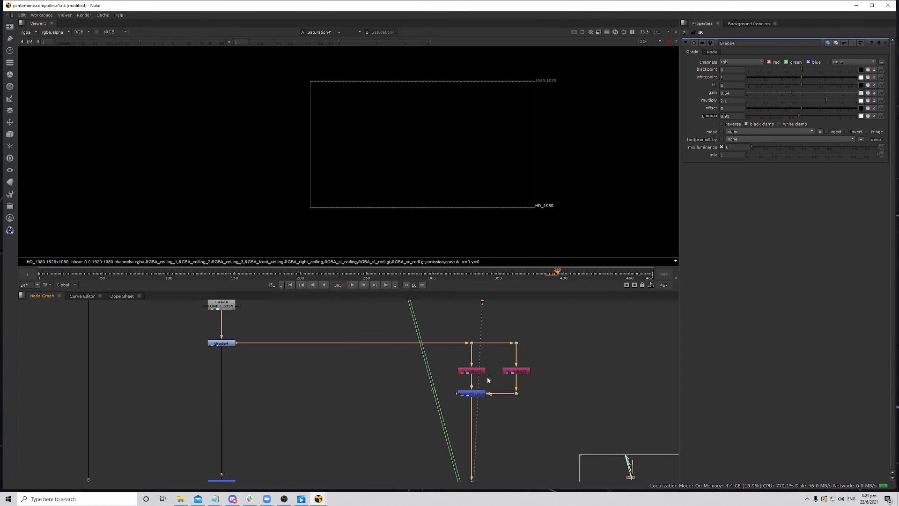
pyautogui.click(475, 373)
pyautogui.press('1')
pyautogui.moveTo(475, 373)
pyautogui.mouseDown()
pyautogui.moveTo(524, 370)
pyautogui.moveTo(480, 393)
pyautogui.moveTo(475, 367)
pyautogui.moveTo(474, 374)
pyautogui.mouseUp()
pyautogui.moveTo(407, 361); pyautogui.dragTo(468, 430, button='middle')
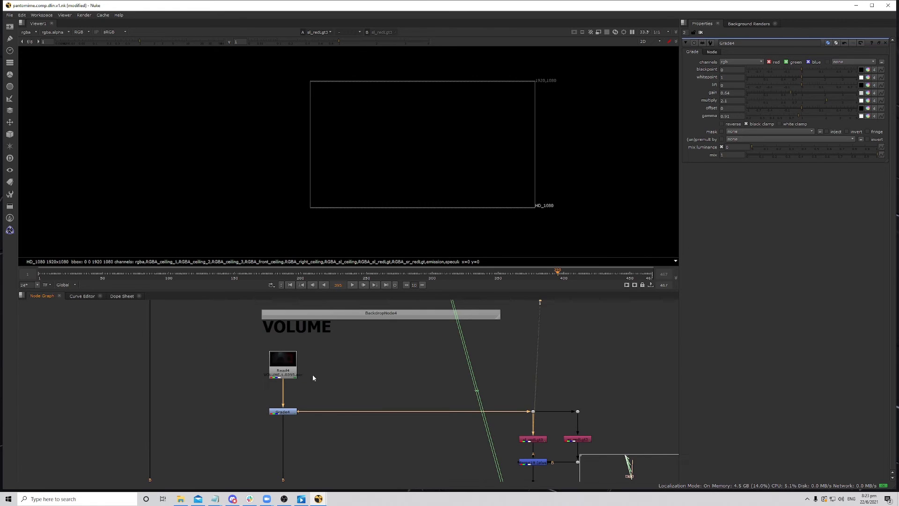
# - Display the VOLUME Read, attach a LayerContactSheet to it, and display the sheet with layer names shown
pyautogui.click(288, 371)
pyautogui.press('1')
pyautogui.click(283, 413)
pyautogui.click(363, 382)
pyautogui.press('Tab')
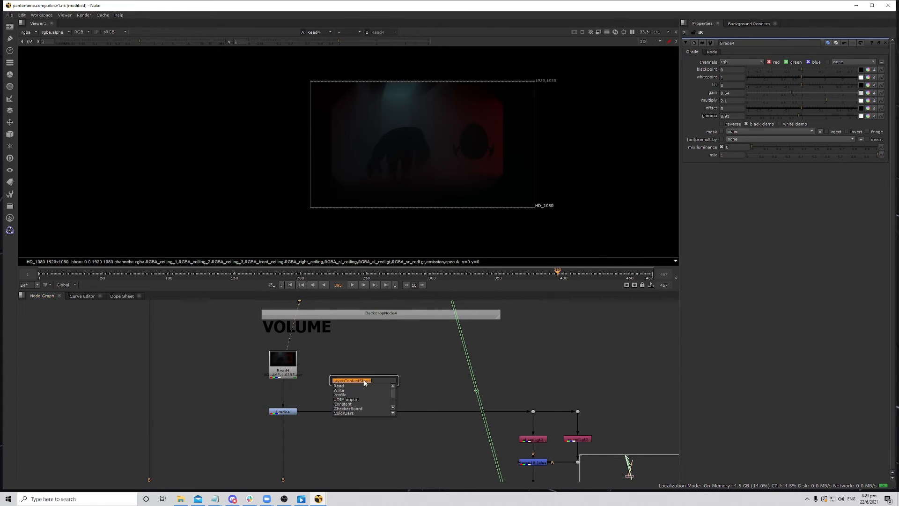
pyautogui.write('LayerContactSheet')
pyautogui.press('Return')
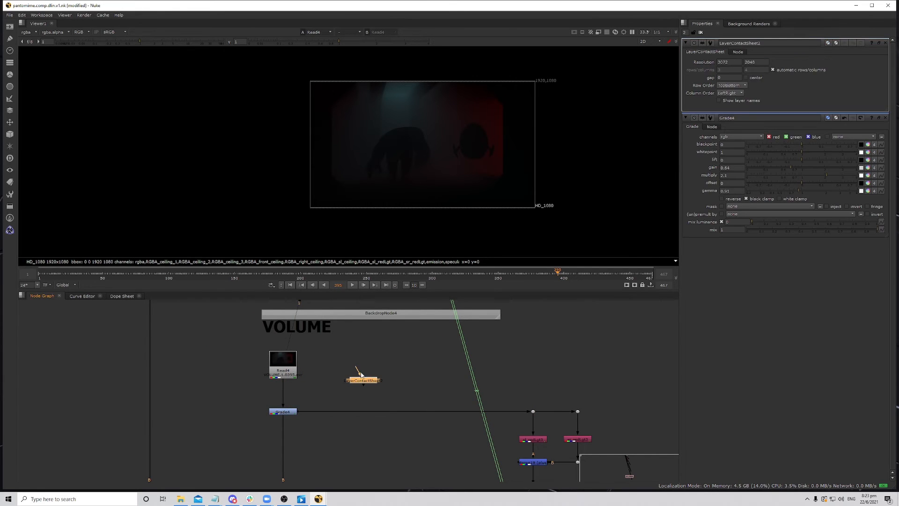
pyautogui.moveTo(361, 374); pyautogui.dragTo(282, 361)
pyautogui.press('1')
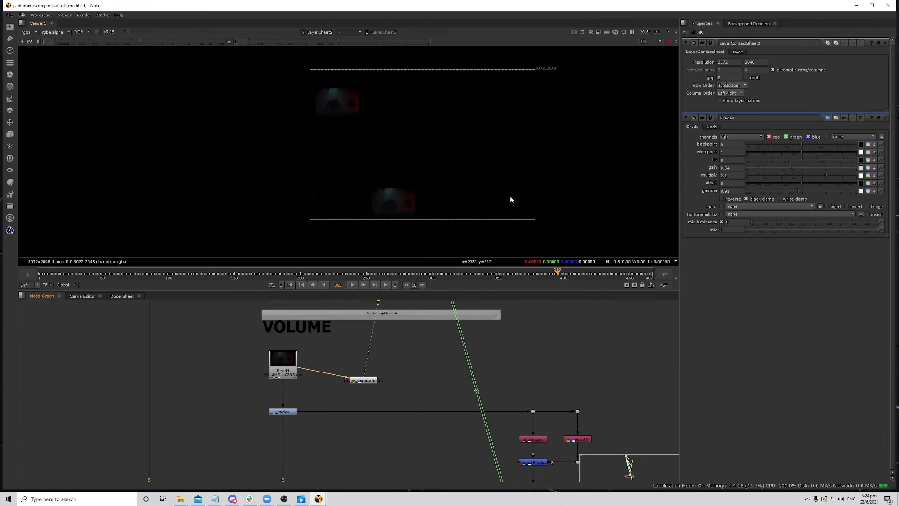
pyautogui.click(754, 102)
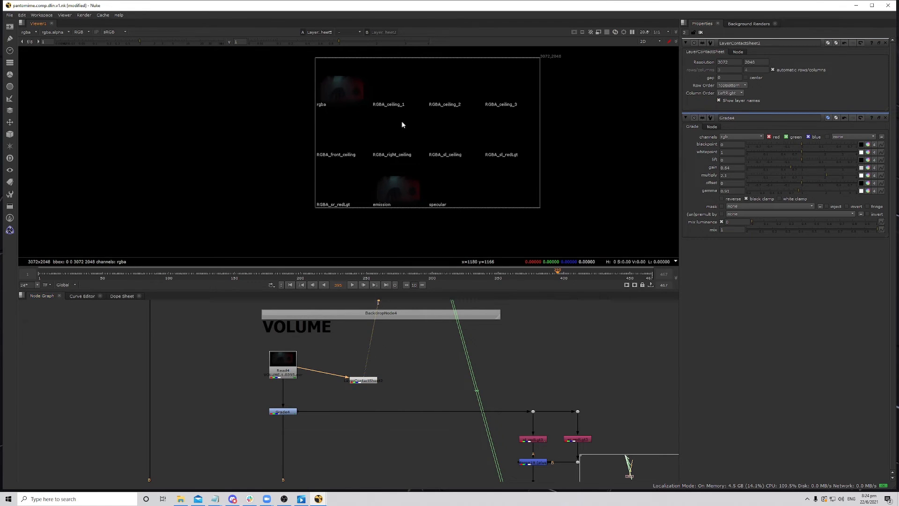
# - Examine the VOLUME contact sheet in the enlarged viewer to see which layers contain an image
pyautogui.press('space')
pyautogui.press('f')
pyautogui.moveTo(504, 257); pyautogui.dragTo(517, 237, button='middle')
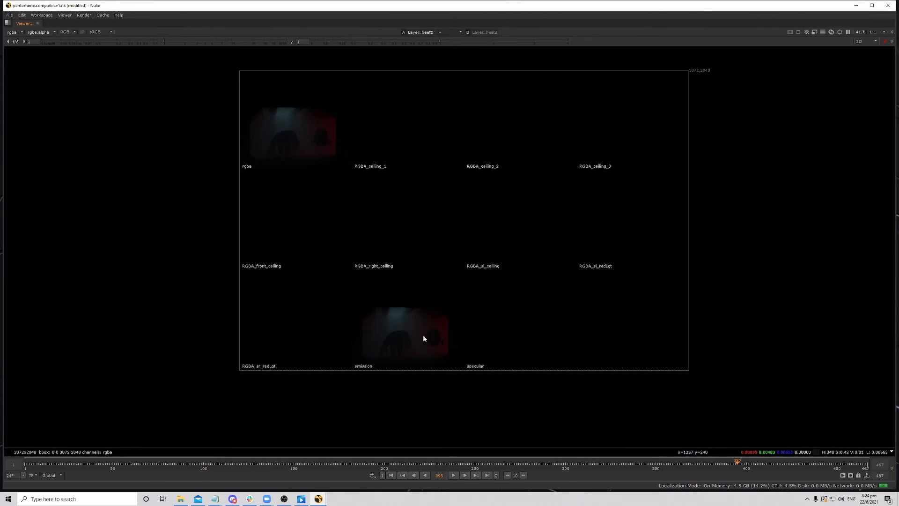
pyautogui.scroll(1, 441, 336)
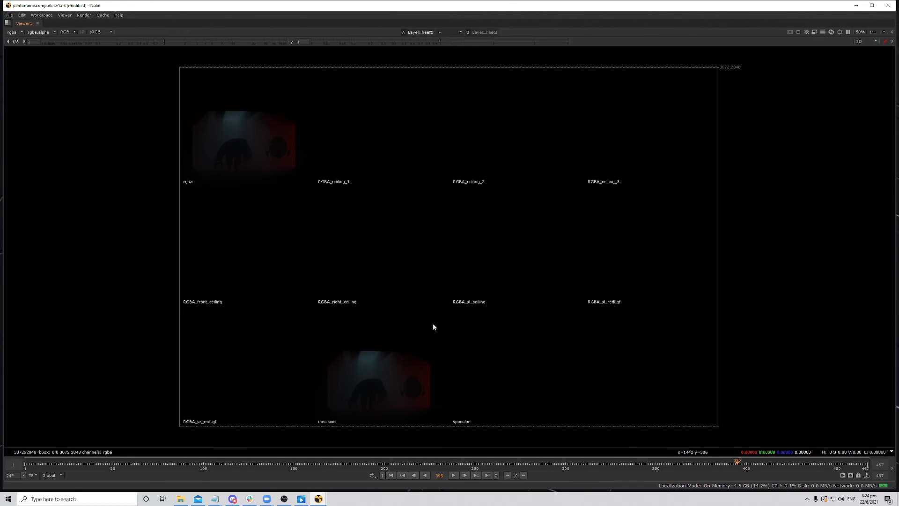
pyautogui.moveTo(437, 319); pyautogui.dragTo(443, 301, button='middle')
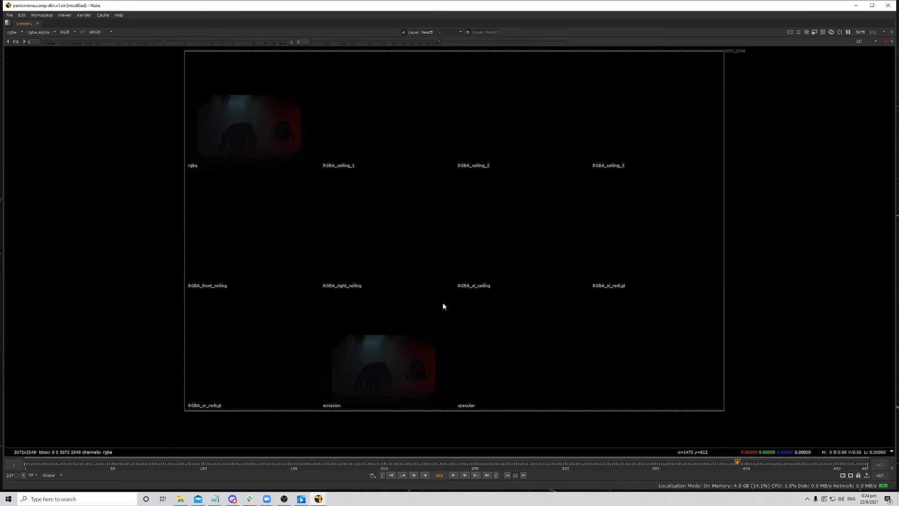
# - Disable the two merges that connect the red light group to the main pipe of the VOLUME branch
pyautogui.press('space')
pyautogui.moveTo(375, 355); pyautogui.dragTo(466, 341, button='middle')
pyautogui.scroll(-3, 486, 363)
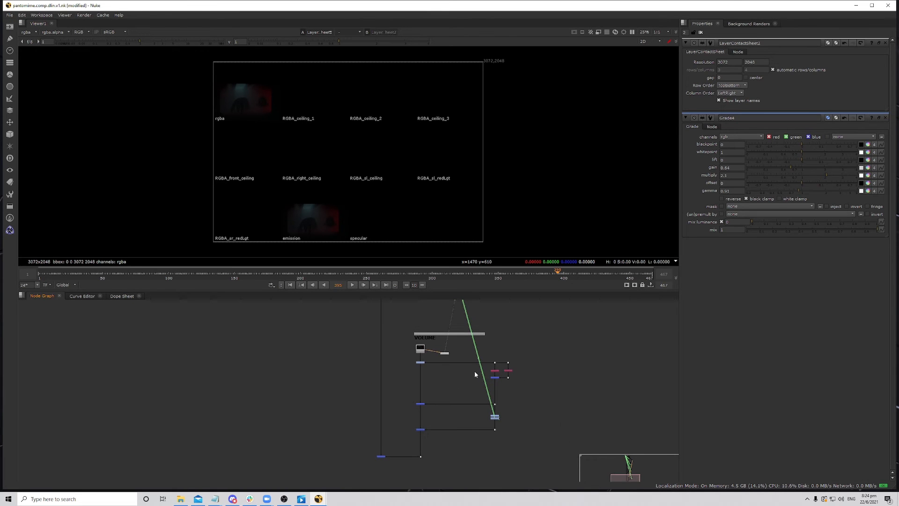
pyautogui.moveTo(402, 392); pyautogui.dragTo(440, 434)
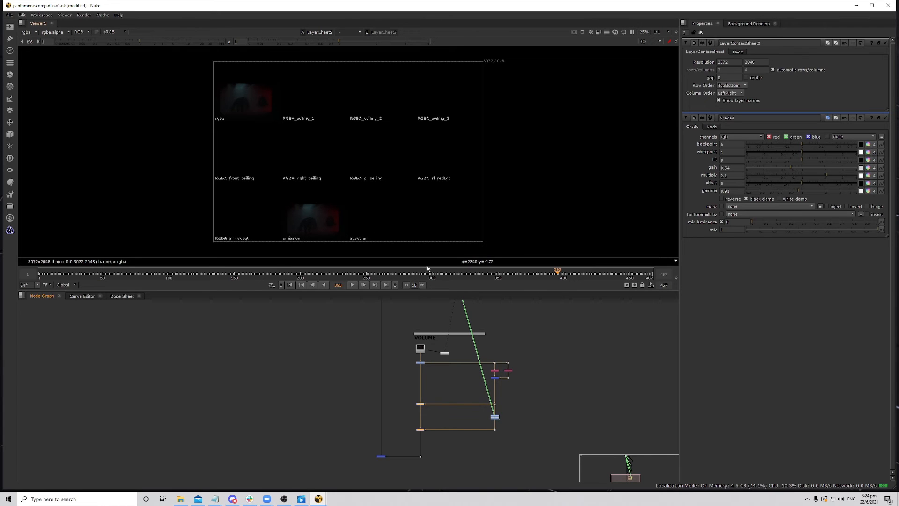
pyautogui.moveTo(468, 356); pyautogui.dragTo(460, 367, button='middle')
pyautogui.moveTo(330, 209); pyautogui.dragTo(337, 206, button='middle')
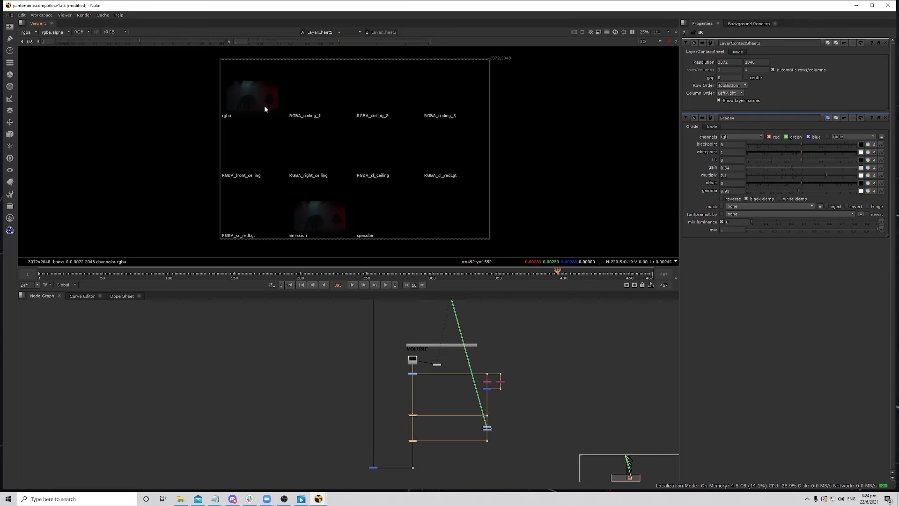
pyautogui.moveTo(350, 221); pyautogui.dragTo(353, 215, button='middle')
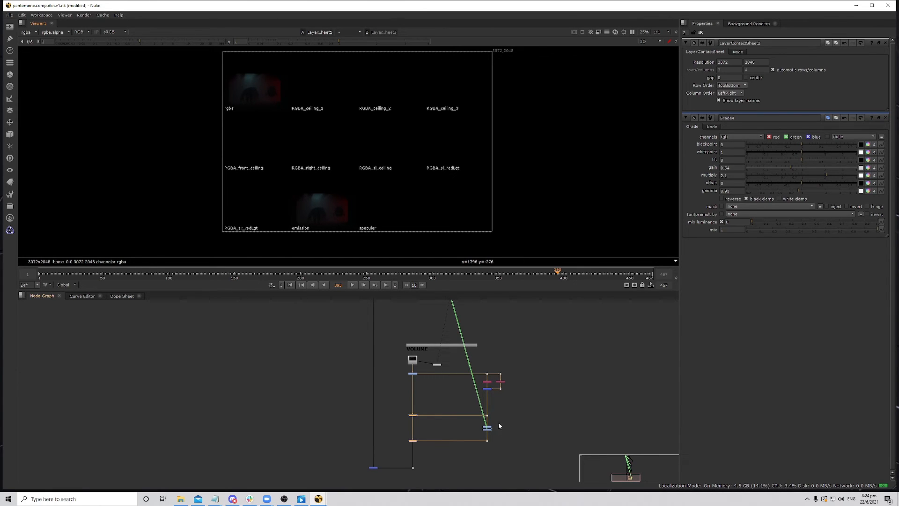
pyautogui.moveTo(530, 416); pyautogui.dragTo(521, 417, button='middle')
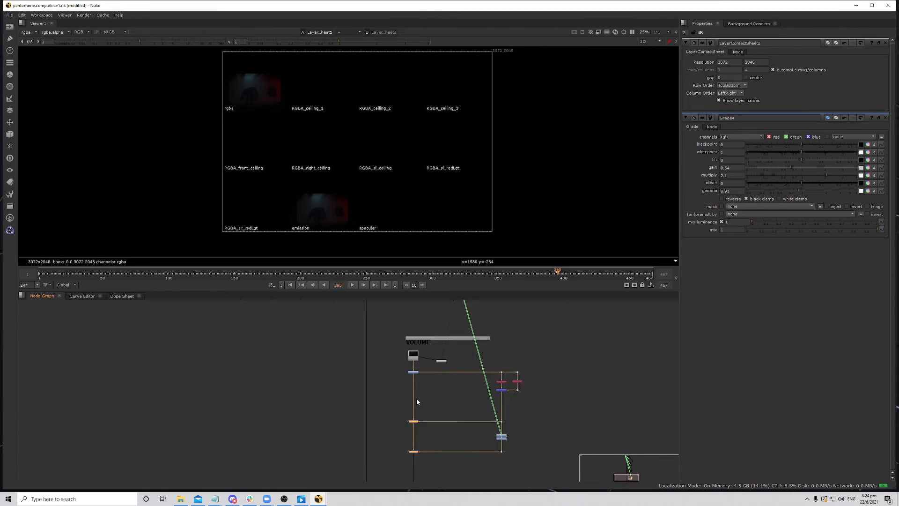
pyautogui.scroll(2, 416, 398)
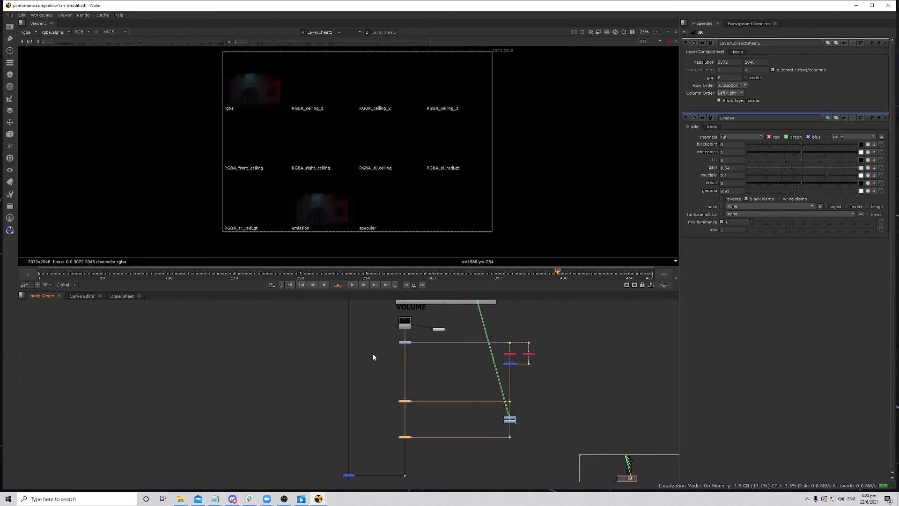
pyautogui.moveTo(381, 369); pyautogui.dragTo(438, 444)
pyautogui.press('d')
pyautogui.moveTo(412, 421); pyautogui.dragTo(428, 389, button='middle')
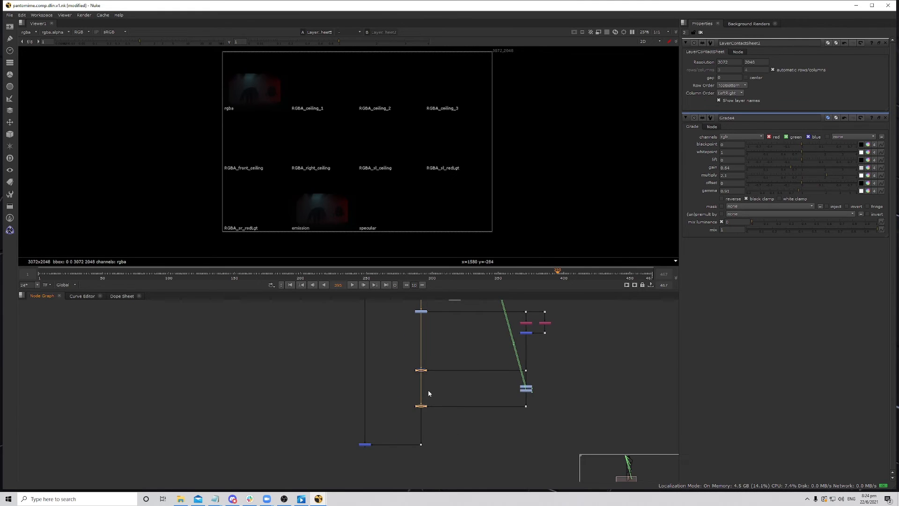
# - Display the merge that adds the VOLUME branch to the comp and toggle it off and on to compare its effect
pyautogui.scroll(2, 365, 445)
pyautogui.click(365, 444)
pyautogui.press('1')
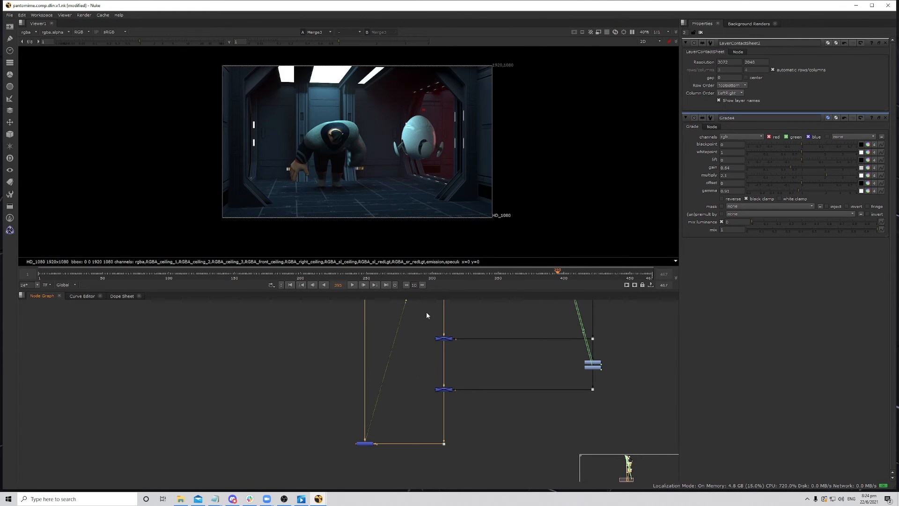
pyautogui.click(368, 444)
pyautogui.press('d')
pyautogui.press('d')
pyautogui.moveTo(491, 184); pyautogui.dragTo(481, 187, button='middle')
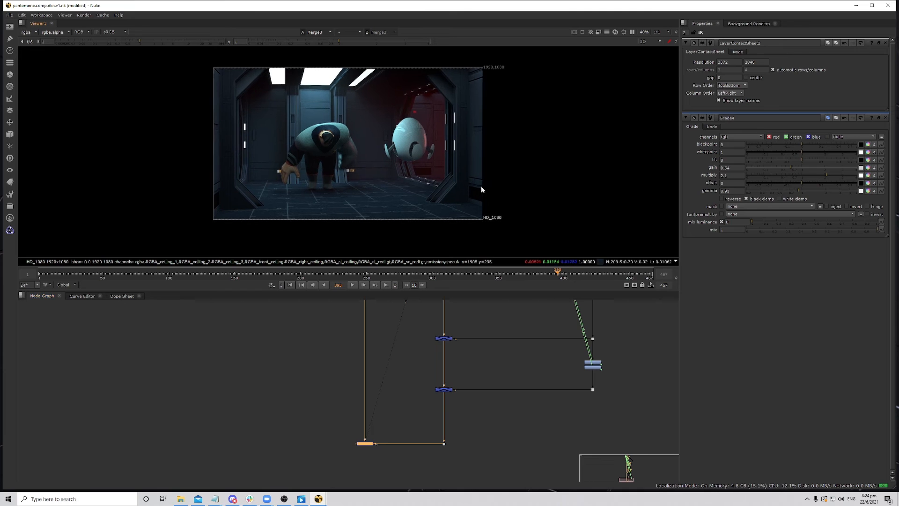
# - Check the merged result with VOLUME at several later frames of the shot
pyautogui.click(579, 273)
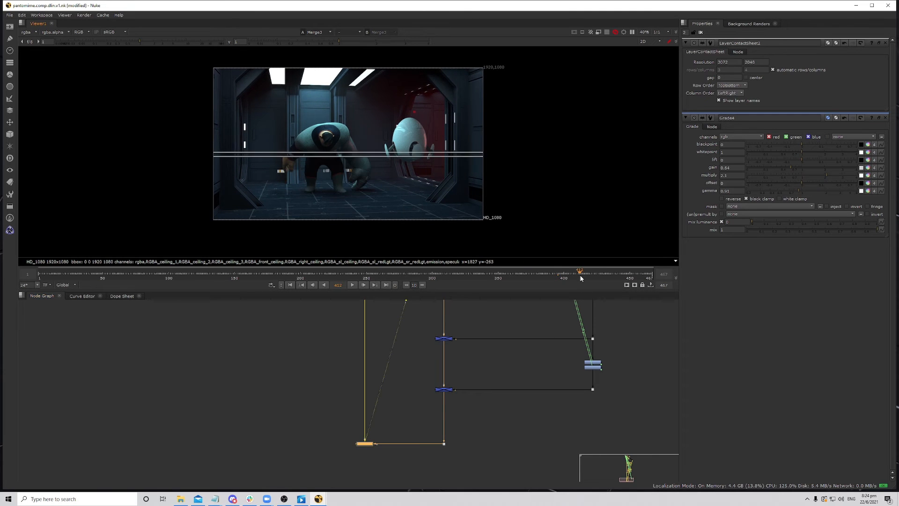
pyautogui.click(603, 275)
pyautogui.click(616, 275)
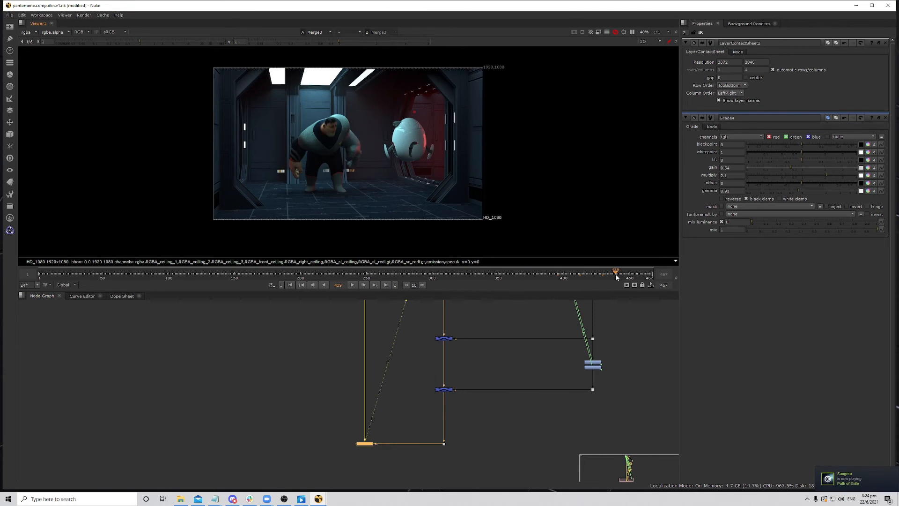
pyautogui.click(807, 499)
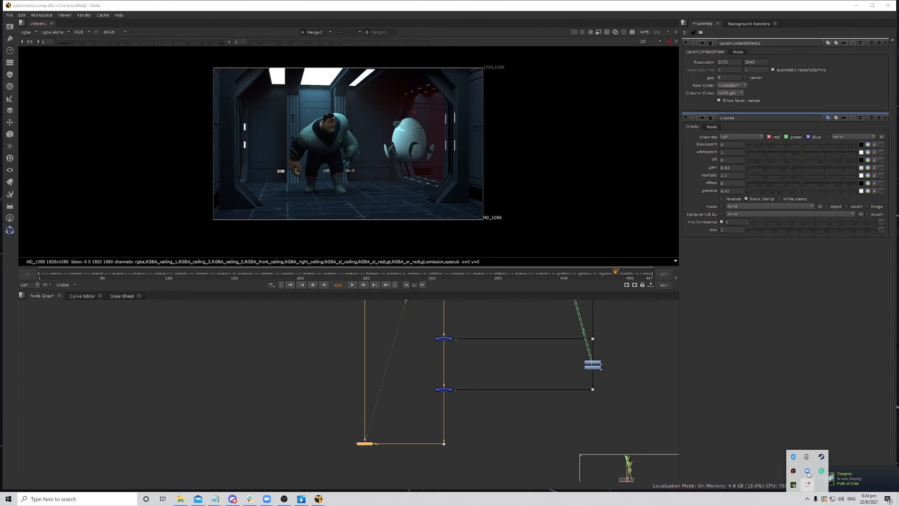
pyautogui.rightClick(822, 456)
pyautogui.click(827, 453)
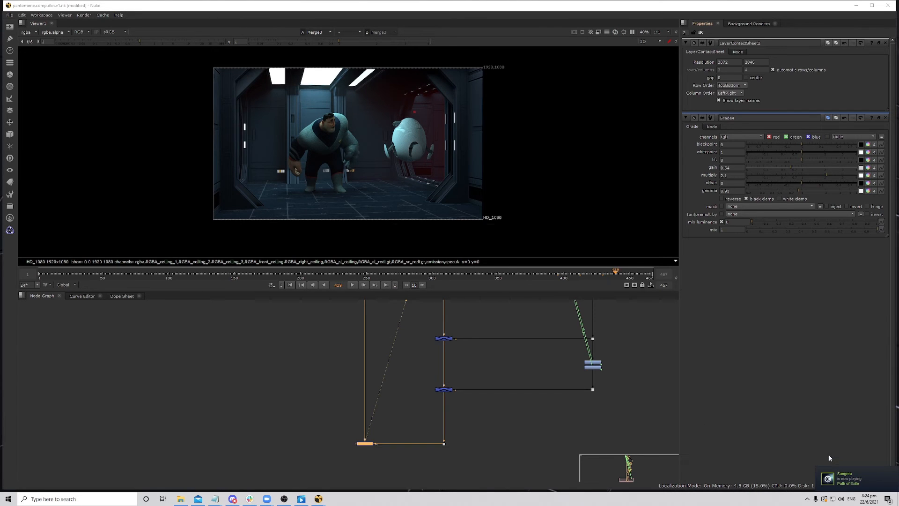
# - Go to a frame near the shot's end and add a ColorCorrect node after the merge that brings in VOLUME
pyautogui.click(301, 373)
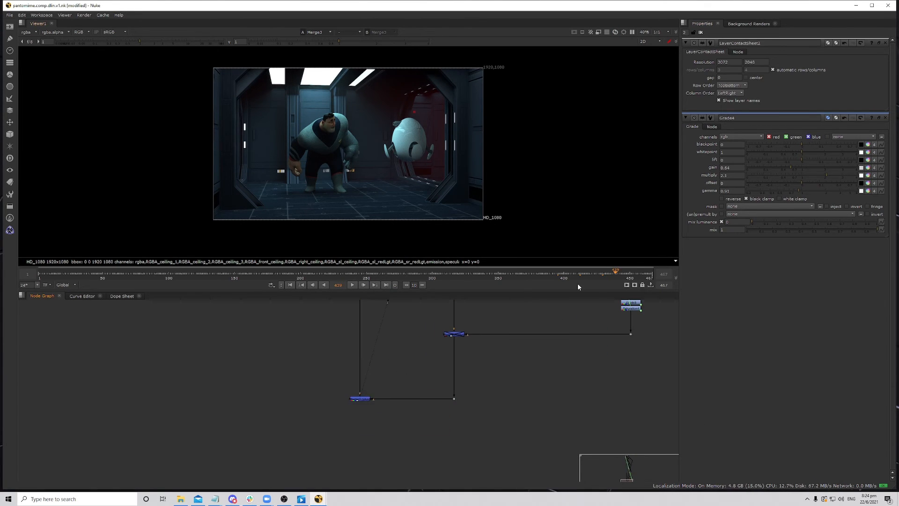
pyautogui.moveTo(622, 276); pyautogui.dragTo(627, 274)
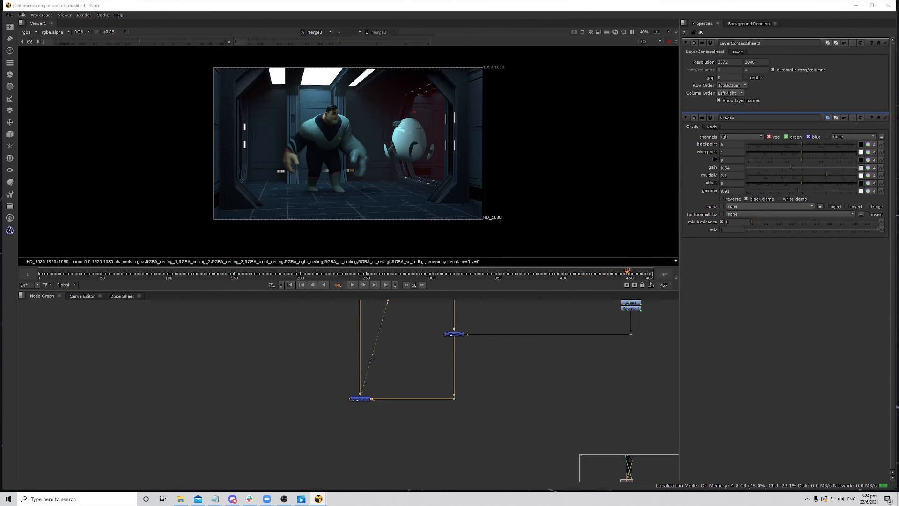
pyautogui.moveTo(323, 374); pyautogui.dragTo(405, 441)
pyautogui.click(402, 440)
pyautogui.moveTo(323, 377); pyautogui.dragTo(411, 451)
pyautogui.press('c')
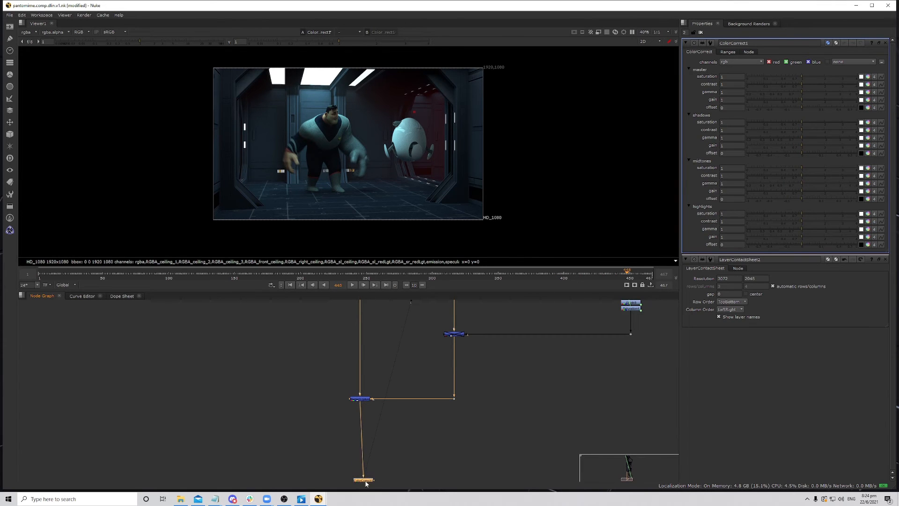
# - Insert a Dot on the main pipe above the ColorCorrect and space both nodes out well below the VOLUME merge
pyautogui.press('space')
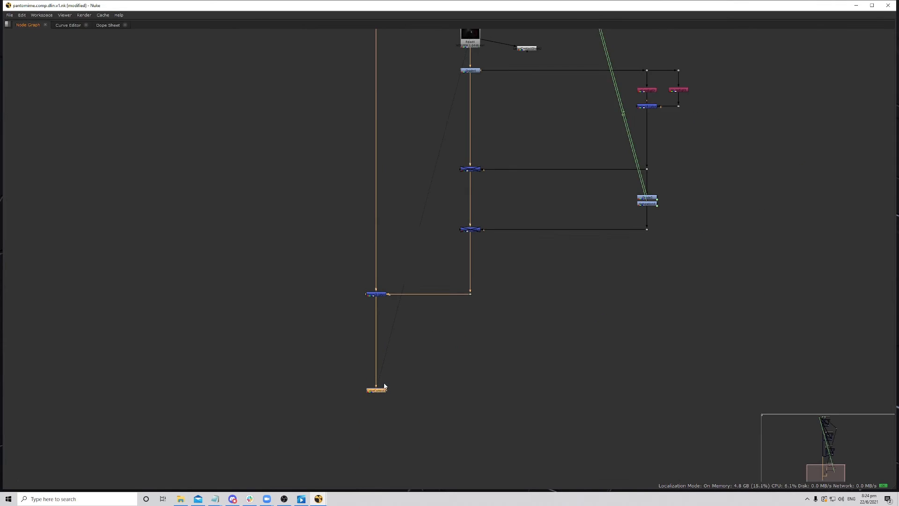
pyautogui.keyDown('ctrl'); pyautogui.moveTo(376, 346); pyautogui.dragTo(378, 355); pyautogui.keyUp('ctrl')
pyautogui.moveTo(378, 397); pyautogui.dragTo(379, 414)
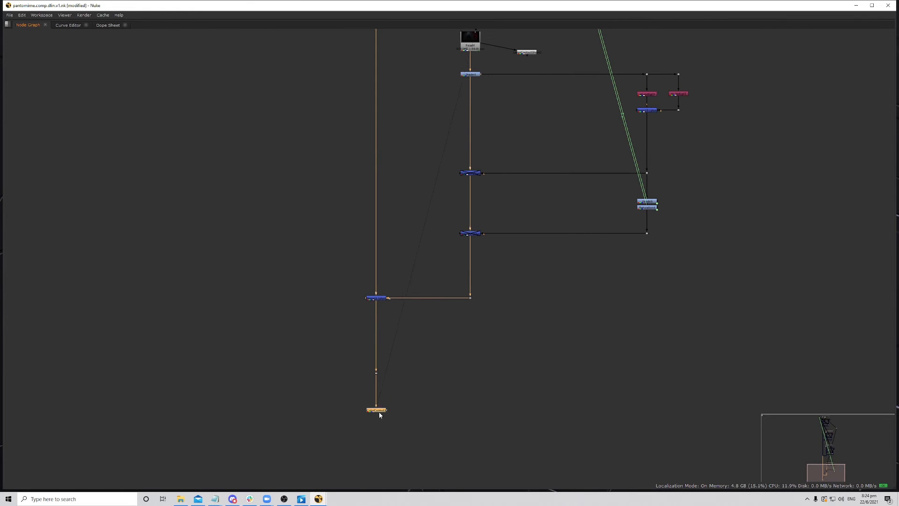
pyautogui.moveTo(376, 373); pyautogui.dragTo(377, 411)
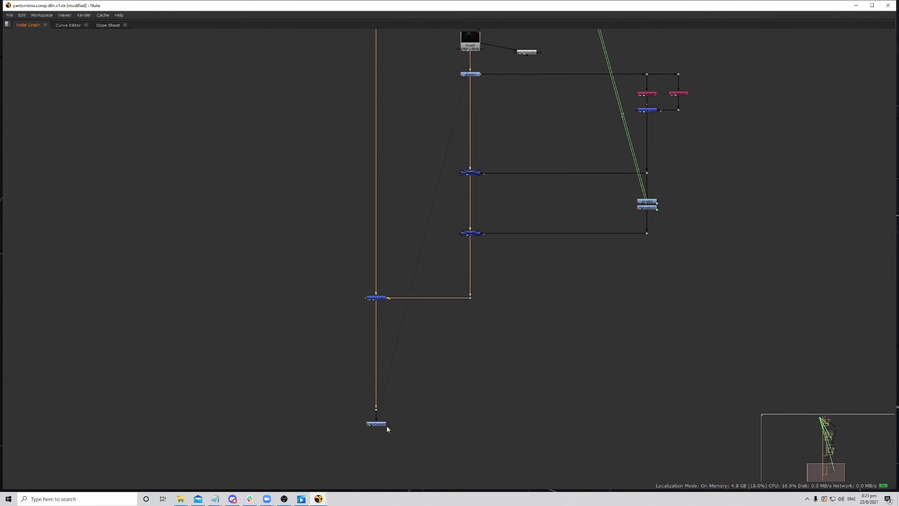
pyautogui.moveTo(386, 425); pyautogui.dragTo(429, 418, button='middle')
pyautogui.click(369, 406)
pyautogui.moveTo(418, 415); pyautogui.dragTo(418, 426)
pyautogui.click(385, 361)
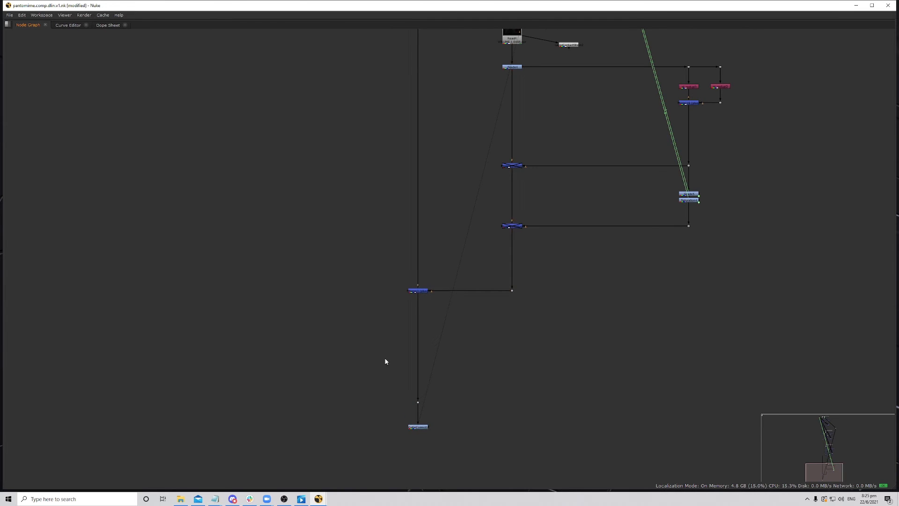
# - Duplicate the VOLUME backdrop and place the copy above the ColorCorrect node at the end of the main pipe
pyautogui.scroll(-5, 440, 212)
pyautogui.scroll(5, 450, 225)
pyautogui.hotkey('ctrl', 'c')
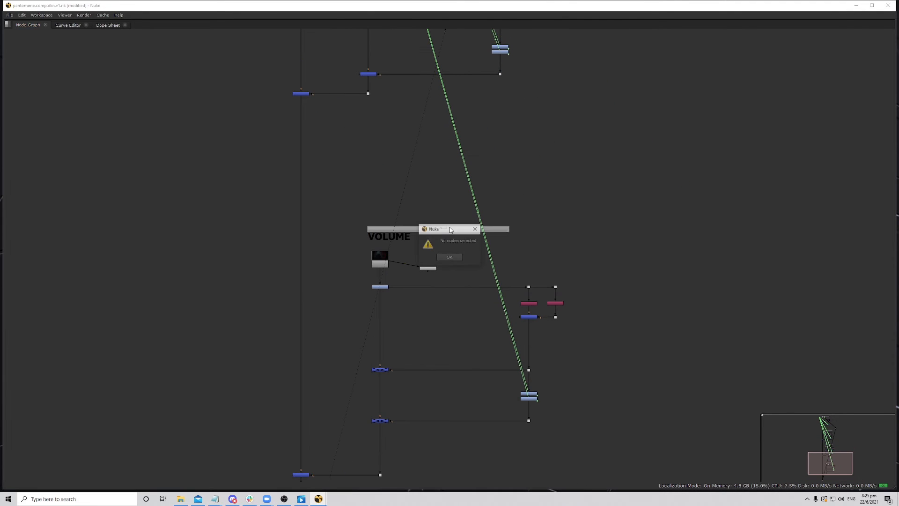
pyautogui.click(455, 254)
pyautogui.click(455, 229)
pyautogui.moveTo(439, 353); pyautogui.dragTo(500, 103, button='middle')
pyautogui.scroll(6, 374, 362)
pyautogui.moveTo(350, 319); pyautogui.dragTo(351, 330)
pyautogui.hotkey('ctrl', 'v')
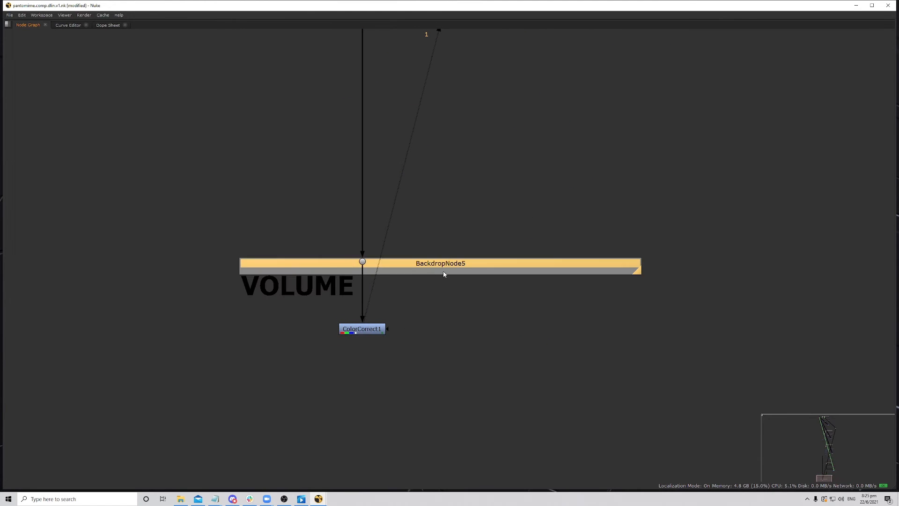
pyautogui.moveTo(443, 269); pyautogui.dragTo(412, 244)
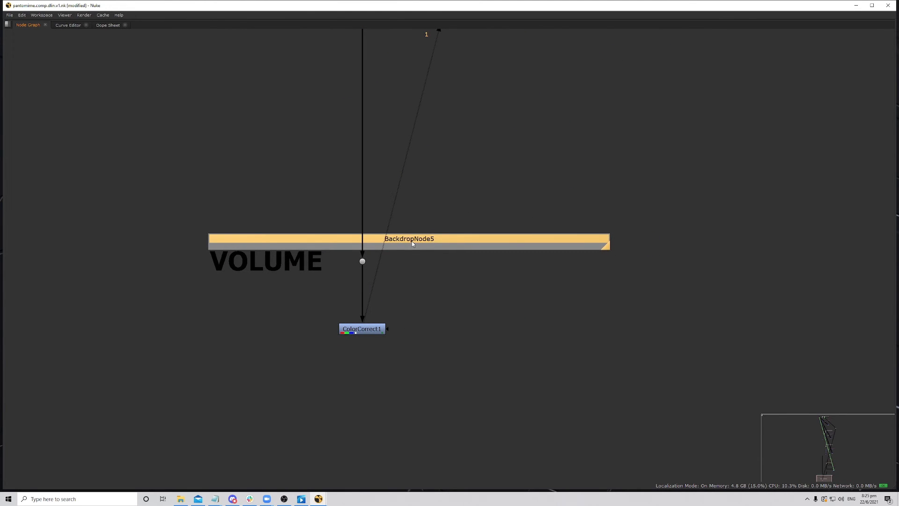
# - Label the duplicated backdrop SHOT GRADE and reposition it between the Dot and the ColorCorrect node
pyautogui.press('space')
pyautogui.moveTo(728, 64); pyautogui.dragTo(633, 71)
pyautogui.write('S')
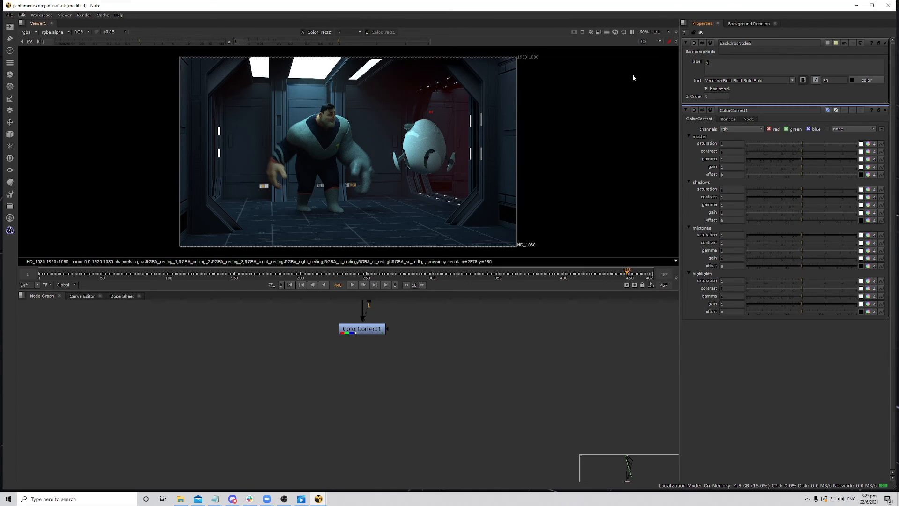
pyautogui.write('HOT GRADE')
pyautogui.scroll(-1, 396, 407)
pyautogui.moveTo(391, 359); pyautogui.dragTo(394, 427, button='middle')
pyautogui.scroll(-1, 417, 383)
pyautogui.moveTo(409, 343); pyautogui.dragTo(365, 375)
pyautogui.moveTo(424, 411); pyautogui.dragTo(422, 388, button='middle')
# - Open the ColorCorrect node's properties and review the shot's last frames before grading
pyautogui.doubleClick(378, 382)
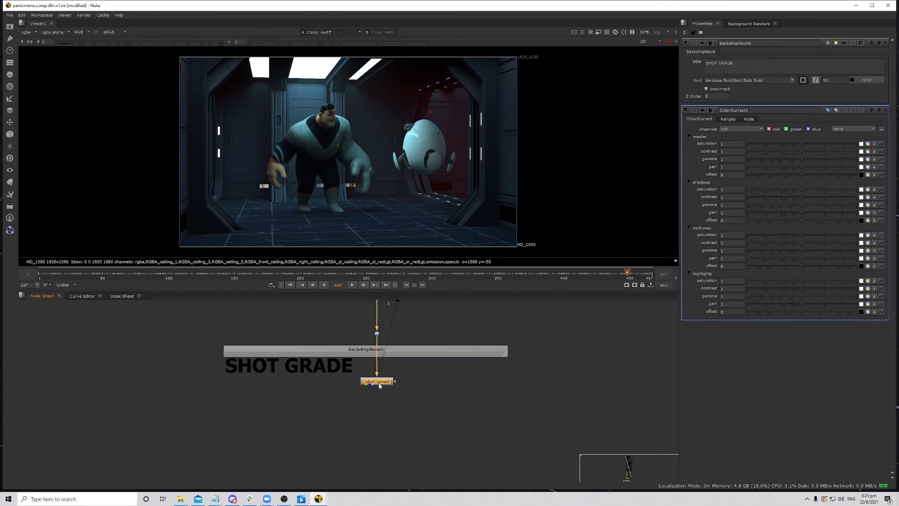
pyautogui.click(640, 276)
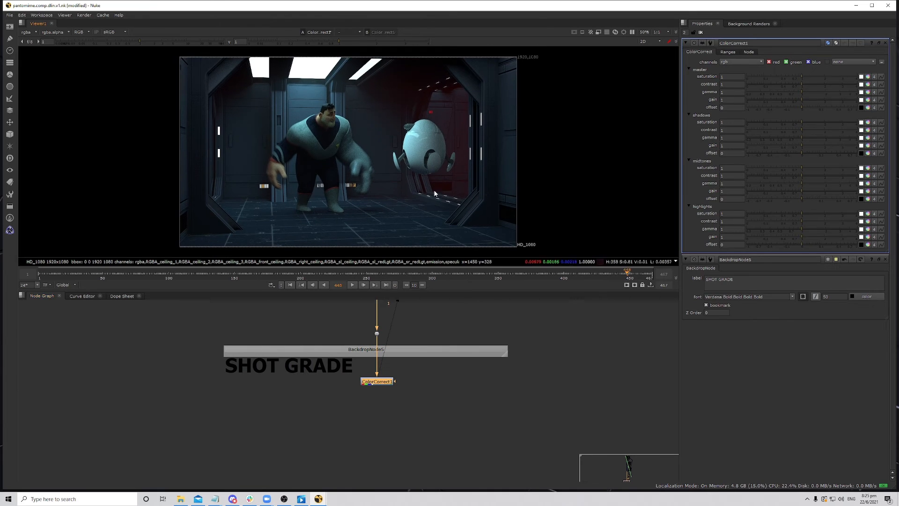
pyautogui.click(646, 276)
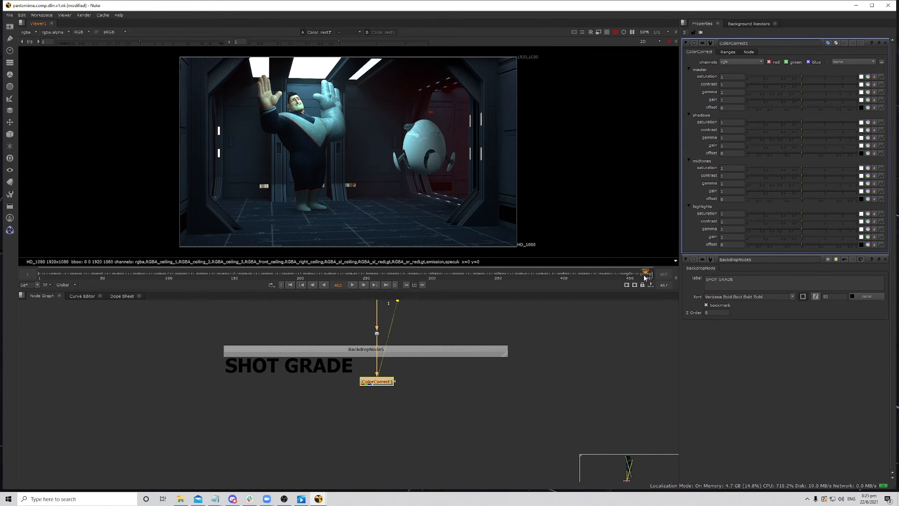
pyautogui.click(639, 275)
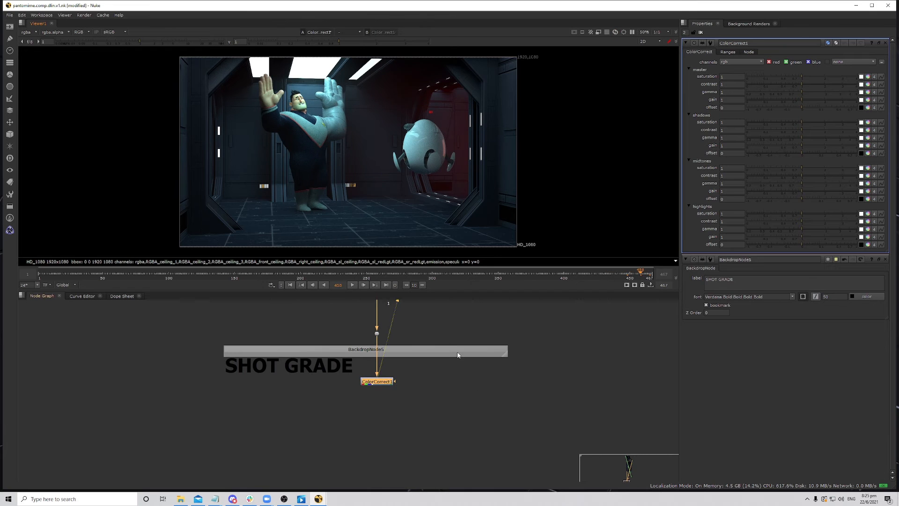
pyautogui.moveTo(457, 354); pyautogui.dragTo(390, 393, button='middle')
pyautogui.moveTo(395, 180); pyautogui.dragTo(359, 169, button='middle')
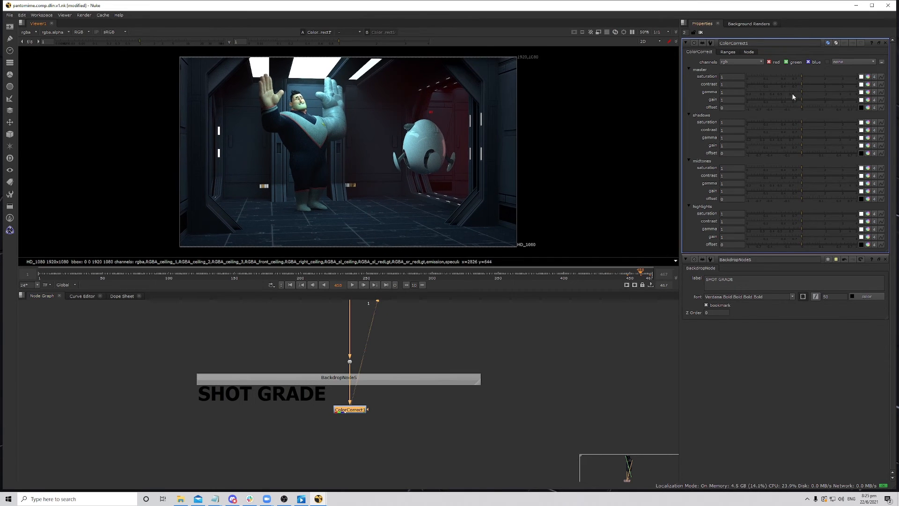
# - Set the ColorCorrect node's master contrast to 1.15
pyautogui.moveTo(803, 85); pyautogui.dragTo(805, 85)
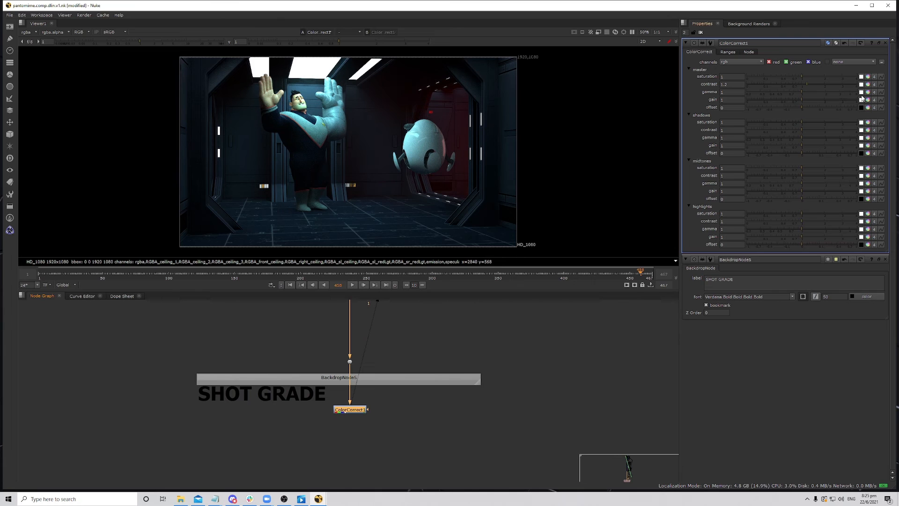
pyautogui.click(734, 84)
pyautogui.write('3')
pyautogui.press('Return')
pyautogui.write('1.15')
pyautogui.press('Return')
# - Inspect the VOLUME merge and its connections leading into the SHOT GRADE section
pyautogui.click(356, 410)
pyautogui.moveTo(362, 182); pyautogui.dragTo(412, 198, button='middle')
pyautogui.moveTo(477, 351); pyautogui.dragTo(459, 431, button='middle')
pyautogui.scroll(-7, 449, 391)
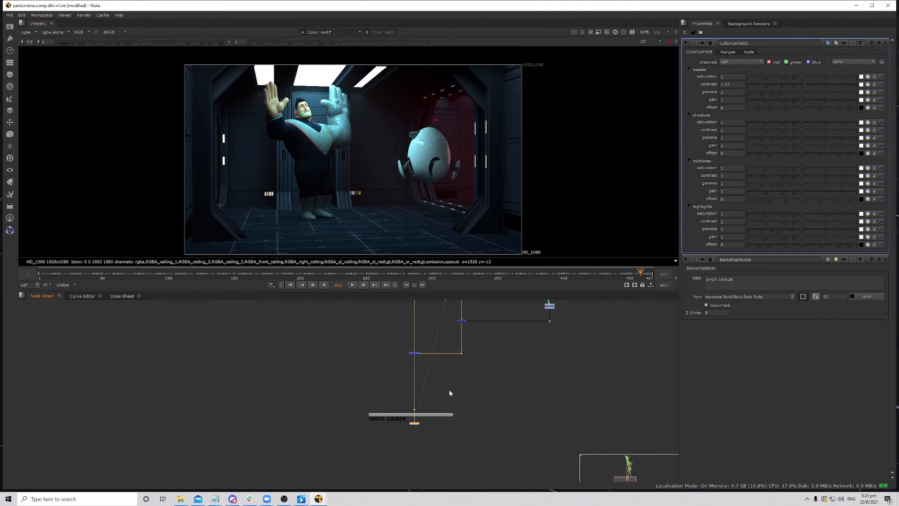
pyautogui.scroll(3, 432, 353)
pyautogui.moveTo(471, 334); pyautogui.dragTo(454, 390, button='middle')
pyautogui.scroll(-2, 455, 394)
pyautogui.moveTo(345, 393); pyautogui.dragTo(395, 425)
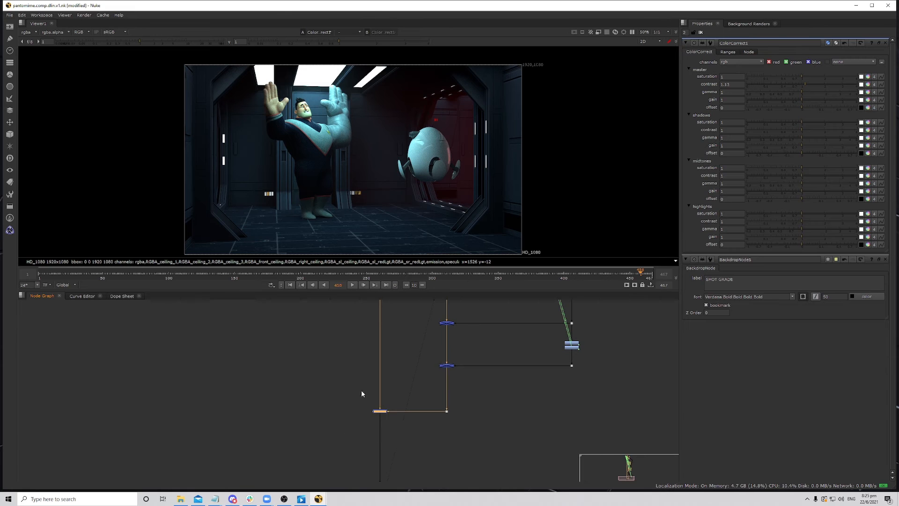
pyautogui.scroll(5, 394, 407)
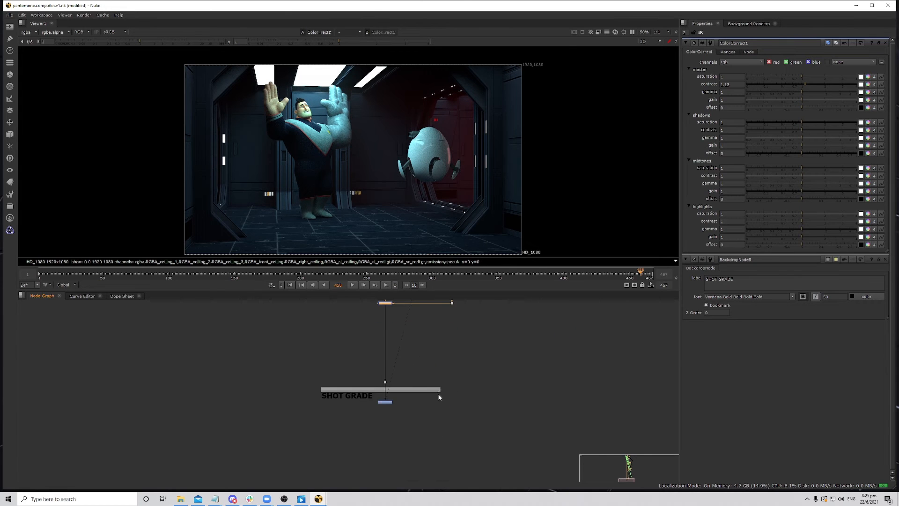
# - Try master gamma values around 1.12 in the ColorCorrect node and undo the gamma change
pyautogui.moveTo(360, 142)
pyautogui.mouseDown(button='middle')
pyautogui.moveTo(364, 125)
pyautogui.moveTo(374, 146)
pyautogui.mouseUp(button='middle')
pyautogui.scroll(1, 374, 146)
pyautogui.moveTo(392, 227); pyautogui.dragTo(392, 215, button='middle')
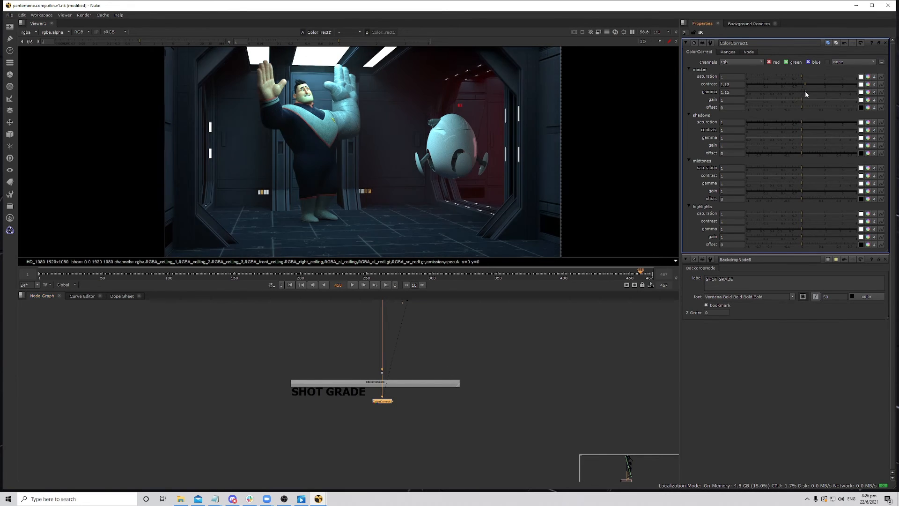
pyautogui.moveTo(805, 92); pyautogui.dragTo(796, 90)
pyautogui.hotkey('ctrl', 'z')
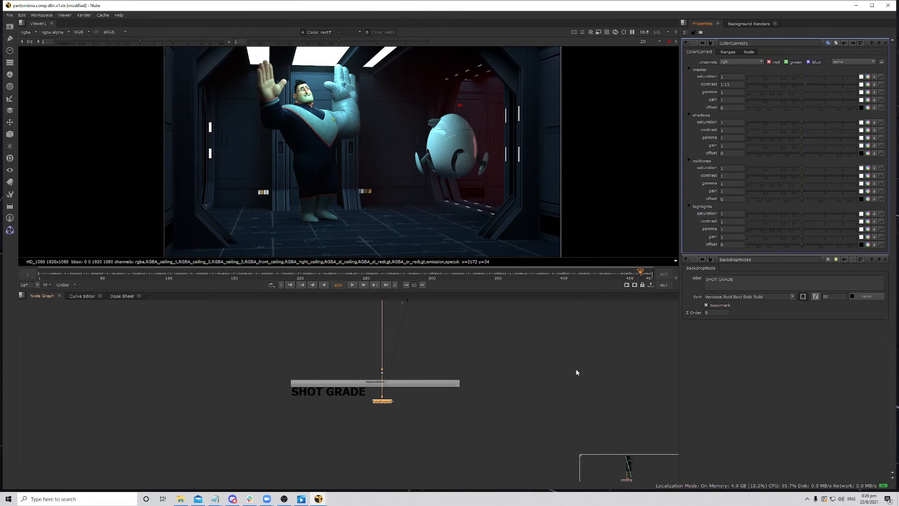
pyautogui.moveTo(535, 388); pyautogui.dragTo(526, 403, button='middle')
pyautogui.moveTo(466, 186); pyautogui.dragTo(470, 181, button='middle')
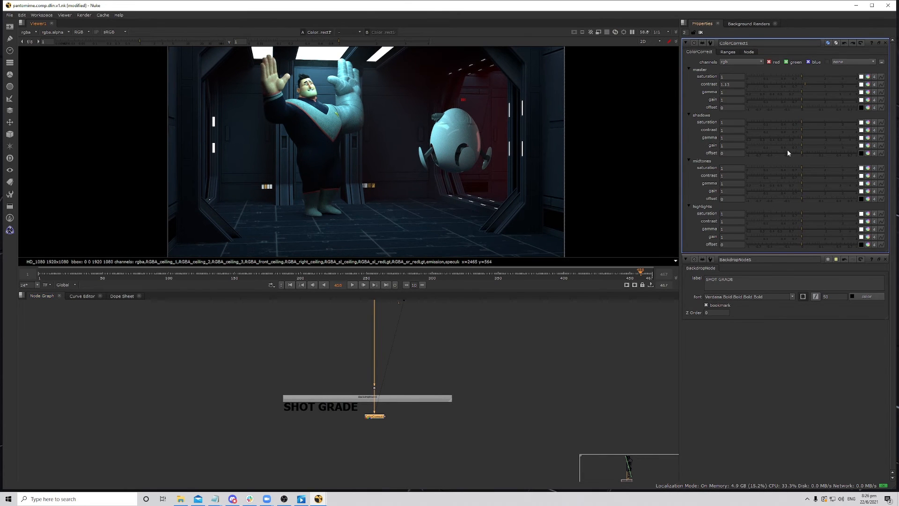
pyautogui.press('f')
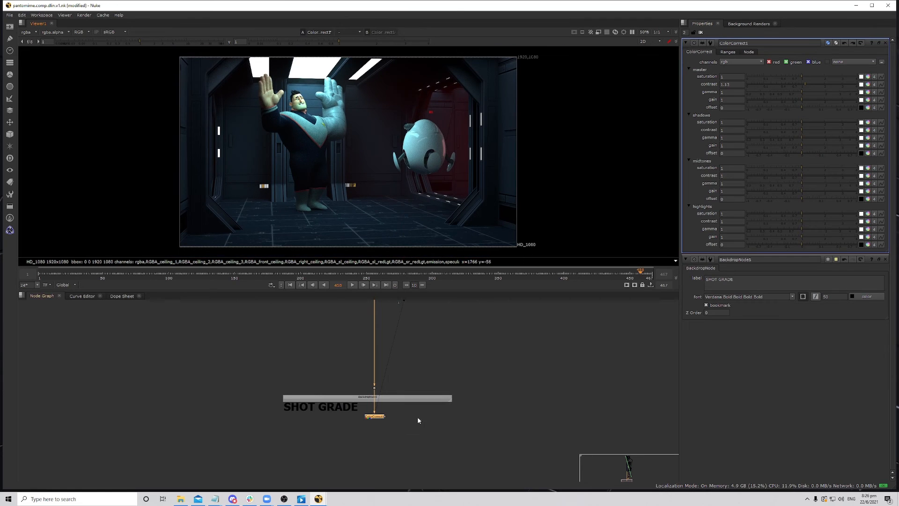
pyautogui.moveTo(390, 427); pyautogui.dragTo(384, 382, button='middle')
pyautogui.scroll(2, 382, 410)
pyautogui.moveTo(394, 434); pyautogui.dragTo(393, 414, button='middle')
pyautogui.click(386, 439)
pyautogui.press('Tab')
pyautogui.write('VIG')
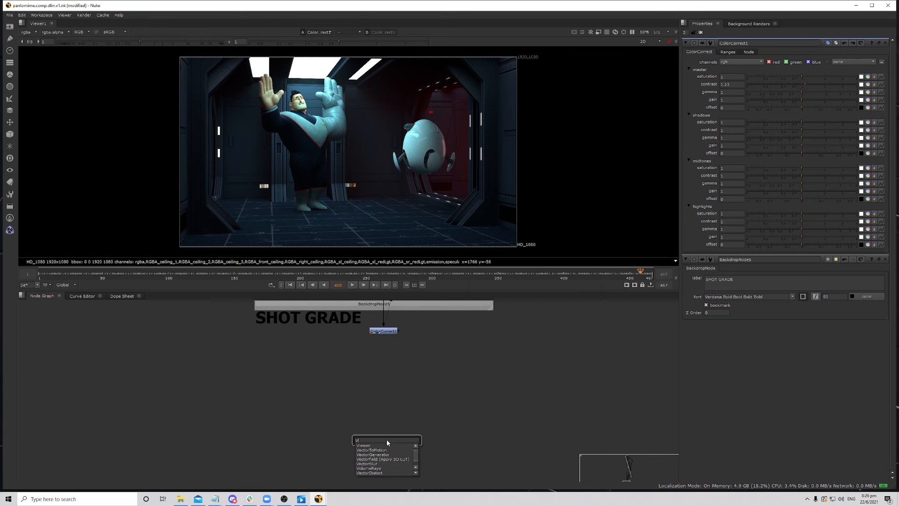
pyautogui.press('BackSpace')
pyautogui.press('BackSpace')
pyautogui.press('BackSpace')
pyautogui.write('vig')
pyautogui.press('BackSpace')
pyautogui.press('BackSpace')
pyautogui.press('BackSpace')
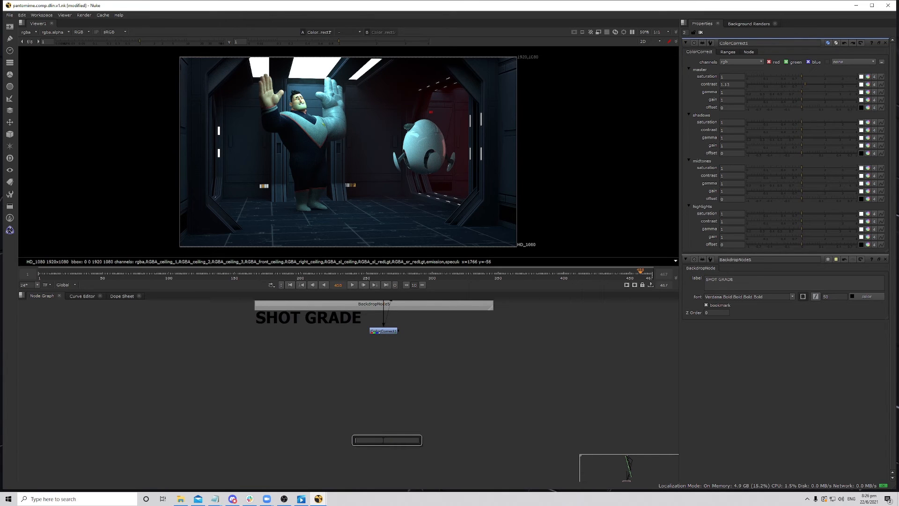
pyautogui.press('Escape')
# - Update the list of all installed plugins so that custom nodes can be found by search
pyautogui.click(10, 218)
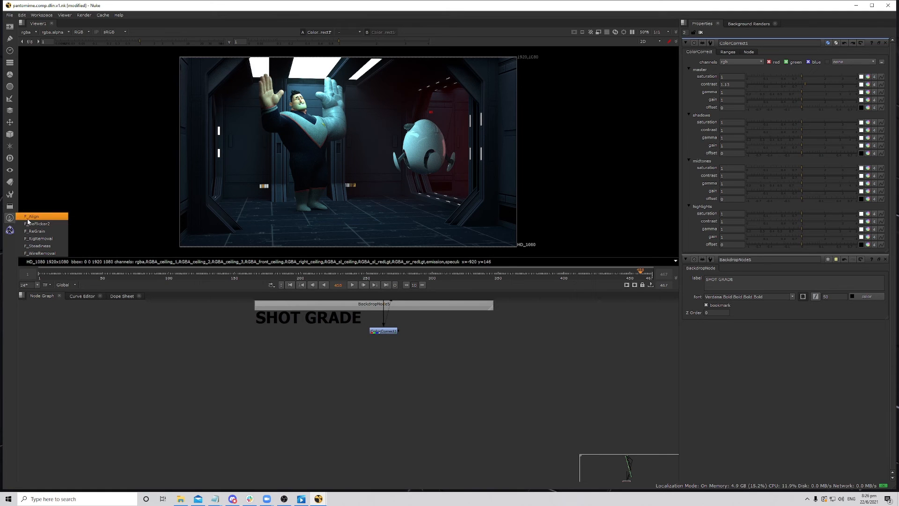
pyautogui.click(10, 206)
pyautogui.moveTo(65, 356)
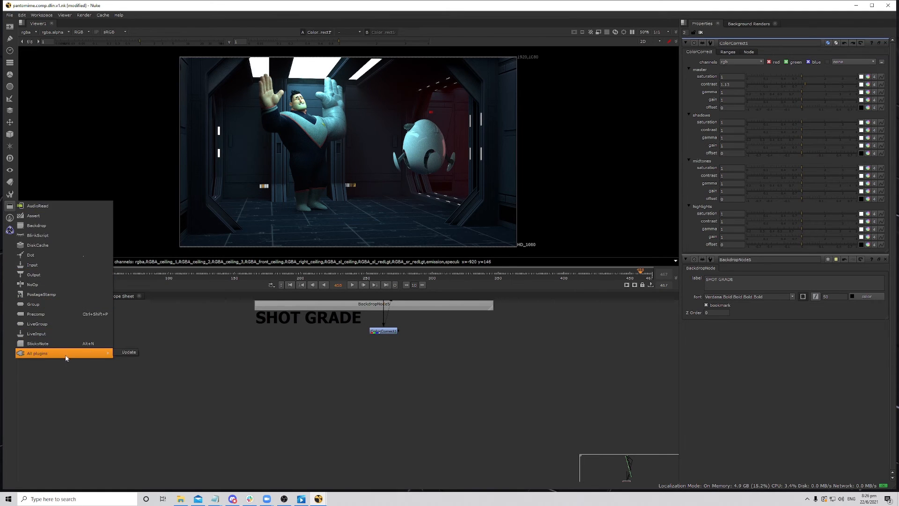
pyautogui.click(127, 356)
# - Add a vignette_v2 node below ColorCorrect1, feed its img input from ColorCorrect1, and view the result
pyautogui.press('Tab')
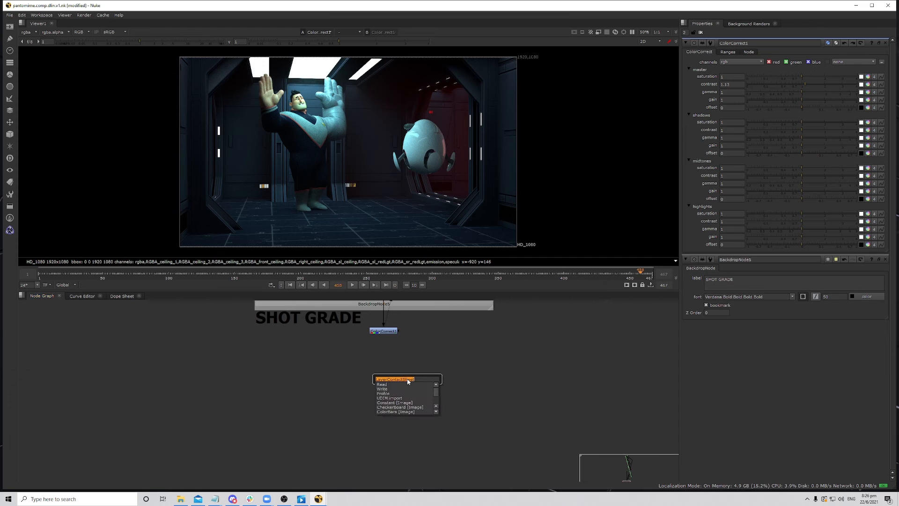
pyautogui.write('vig')
pyautogui.press('Return')
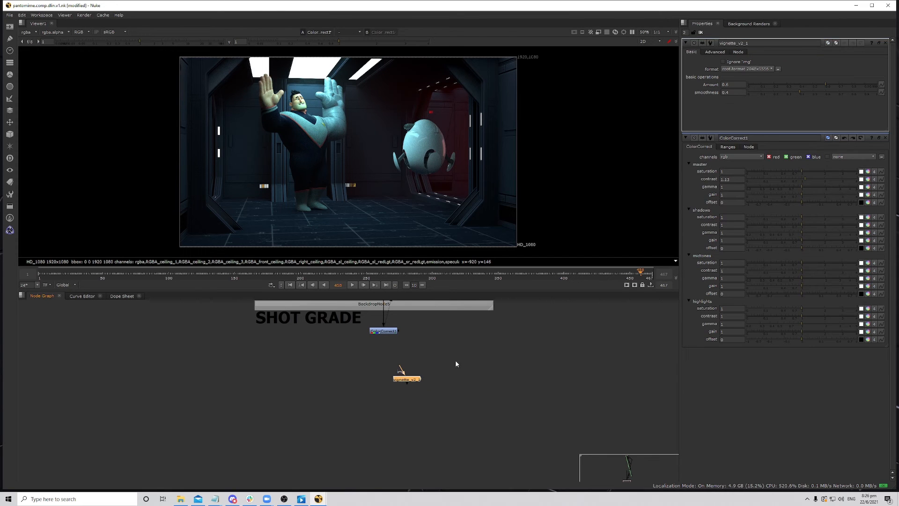
pyautogui.moveTo(402, 371); pyautogui.dragTo(384, 331)
pyautogui.moveTo(408, 380); pyautogui.dragTo(385, 374)
pyautogui.press('1')
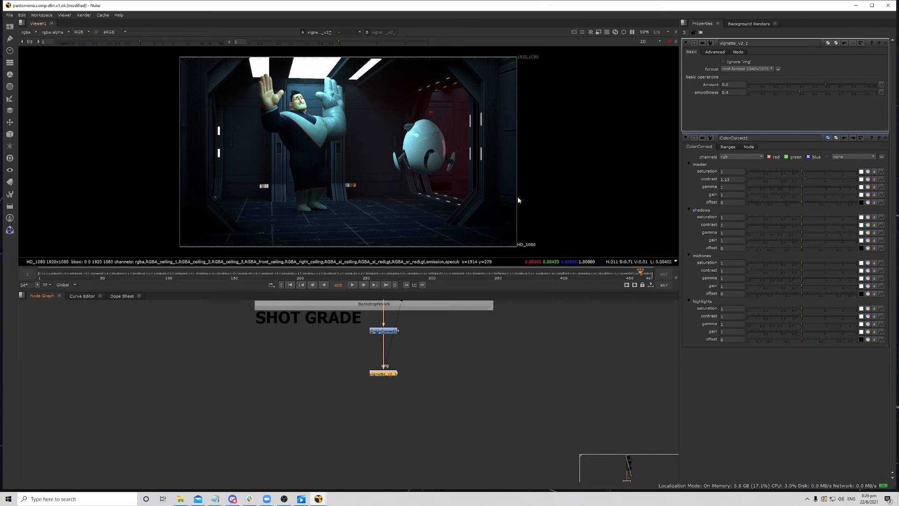
# - Try a vignette Amount of 0.4, compare the image with the node off and on, and settle on 0.1
pyautogui.click(739, 85)
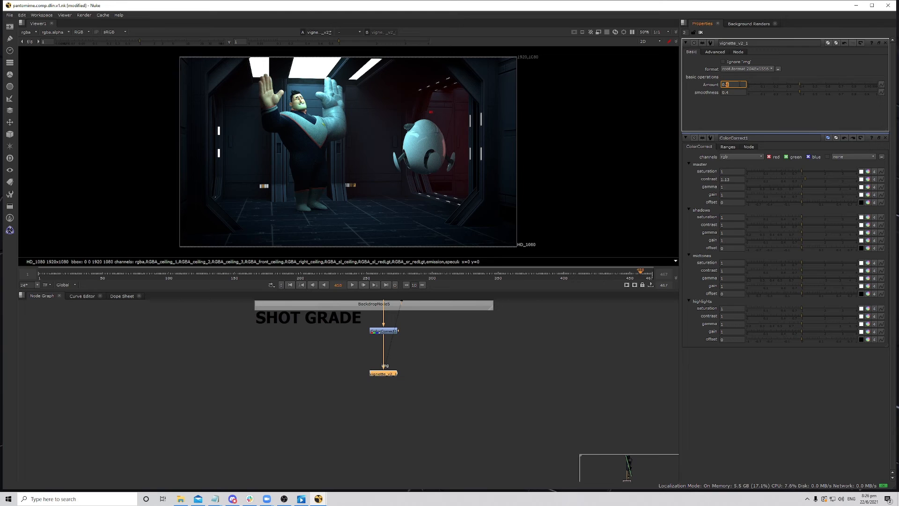
pyautogui.click(388, 379)
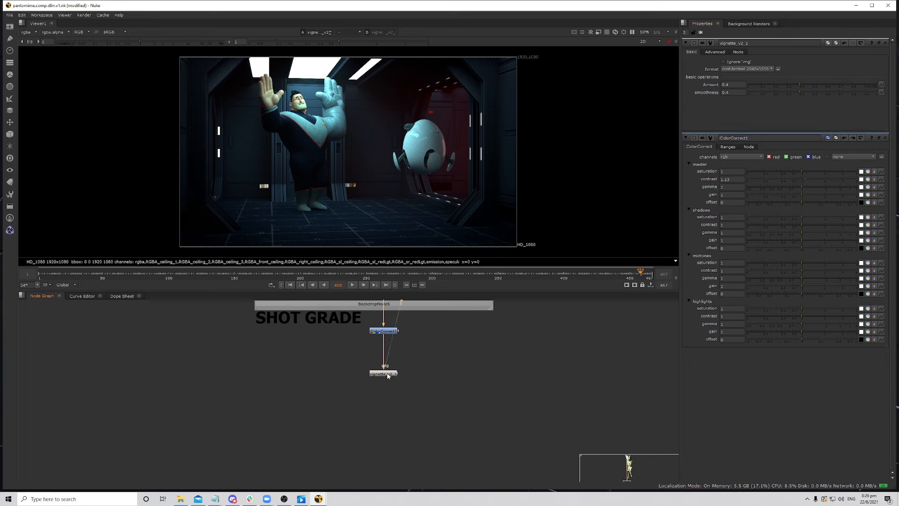
pyautogui.click(388, 374)
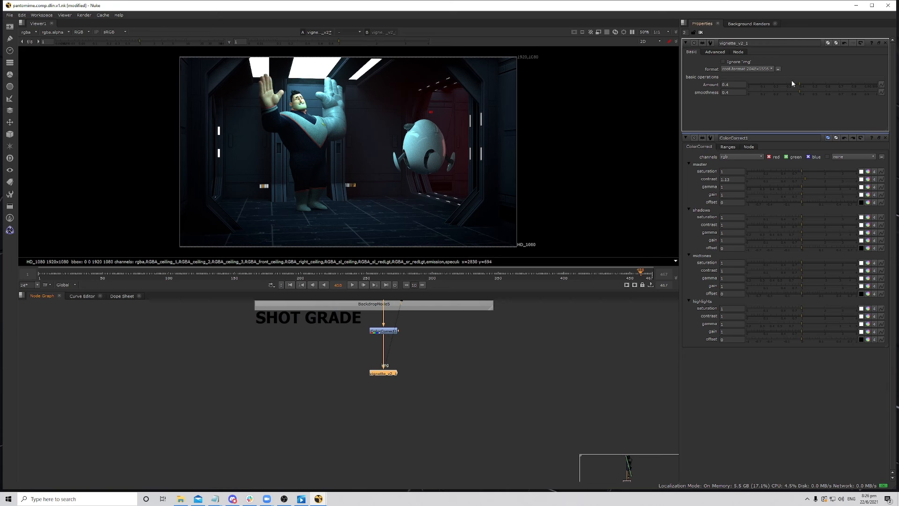
pyautogui.click(760, 84)
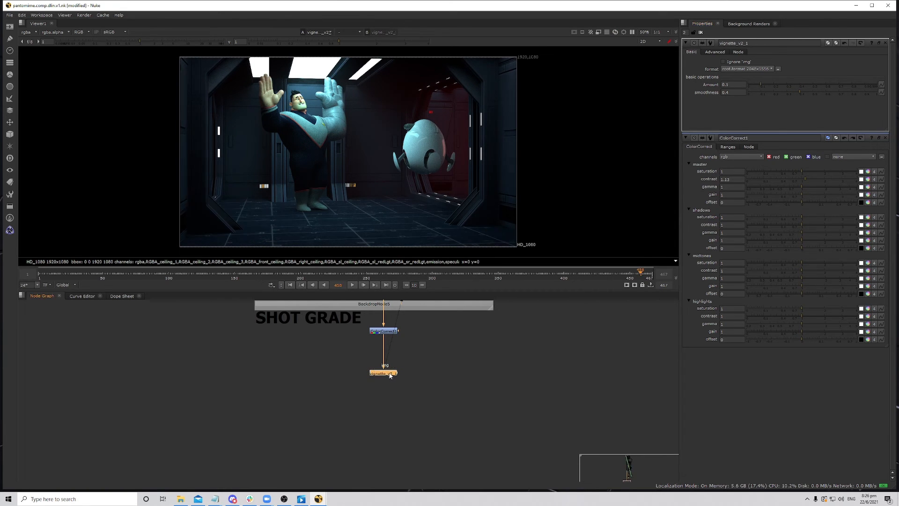
pyautogui.moveTo(391, 375); pyautogui.dragTo(392, 376, button='middle')
# - Add an expoglow node below the vignette, connect its main input to the vignette, and view the result
pyautogui.moveTo(435, 398); pyautogui.dragTo(382, 380, button='middle')
pyautogui.scroll(-1, 450, 384)
pyautogui.scroll(3, 363, 381)
pyautogui.click(363, 382)
pyautogui.press('Tab')
pyautogui.write('pog')
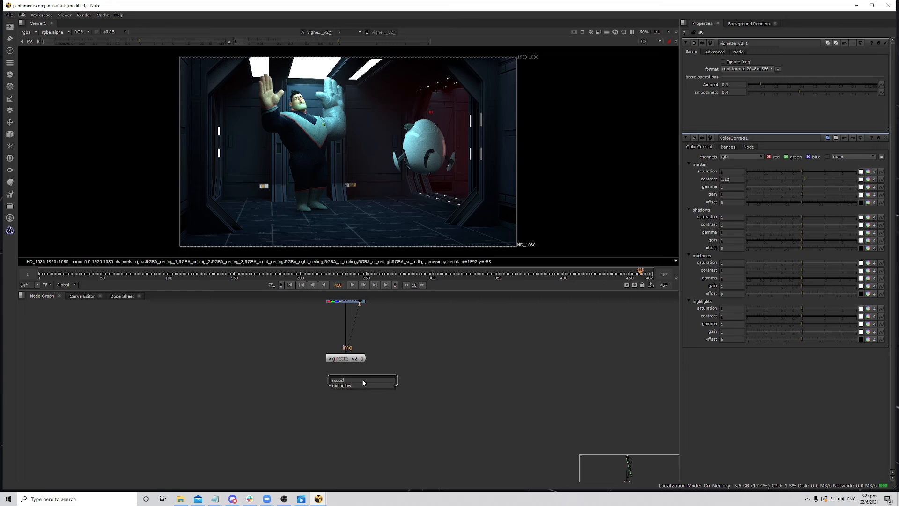
pyautogui.press('Return')
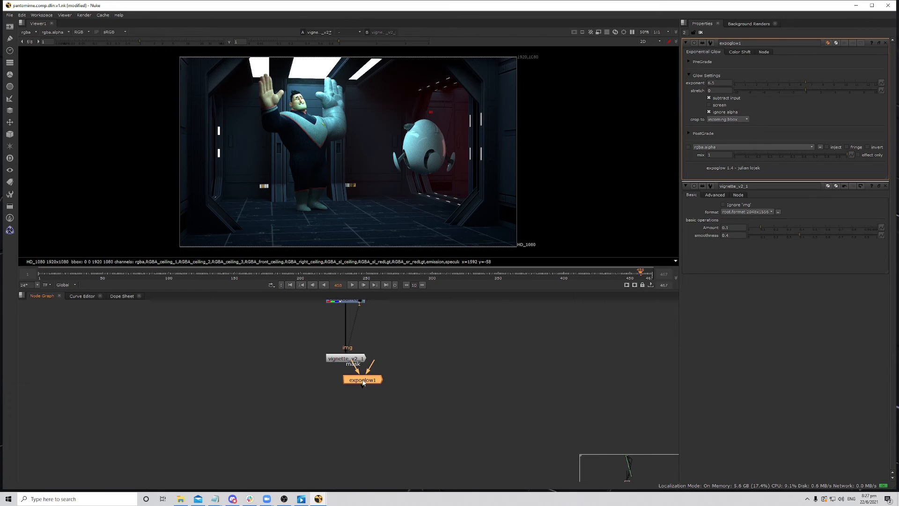
pyautogui.moveTo(364, 382); pyautogui.dragTo(346, 359)
pyautogui.moveTo(335, 402)
pyautogui.mouseDown()
pyautogui.moveTo(357, 392)
pyautogui.moveTo(350, 394)
pyautogui.mouseUp()
pyautogui.press('1')
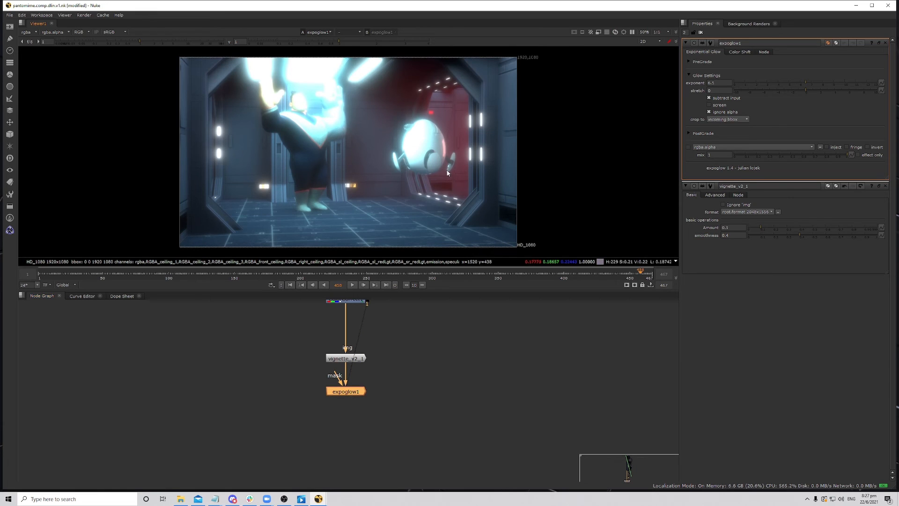
# - Limit the properties bin to 1 open panel and expand the expoglow node's PreGrade settings
pyautogui.moveTo(447, 173); pyautogui.dragTo(443, 166, button='middle')
pyautogui.scroll(-2, 470, 339)
pyautogui.scroll(4, 435, 372)
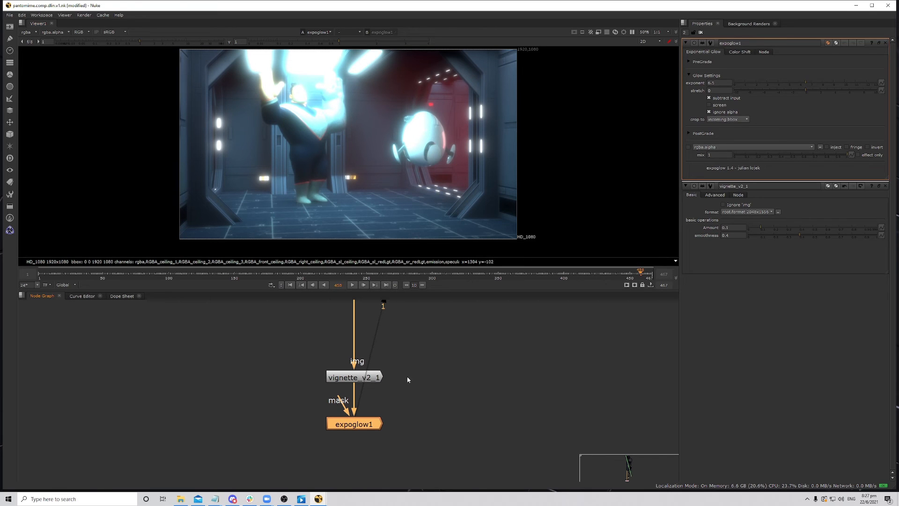
pyautogui.moveTo(408, 377); pyautogui.dragTo(418, 364, button='middle')
pyautogui.click(436, 417)
pyautogui.click(376, 410)
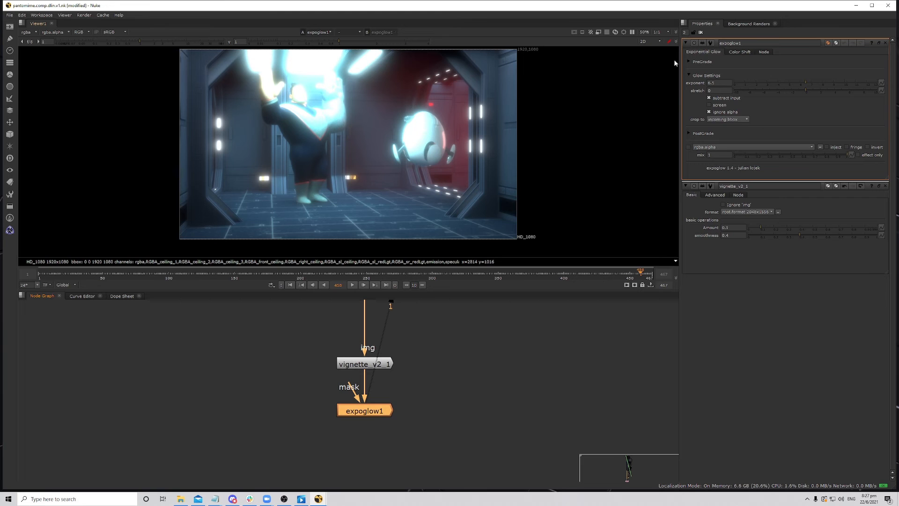
pyautogui.click(685, 32)
pyautogui.write('1')
pyautogui.press('Return')
pyautogui.click(703, 62)
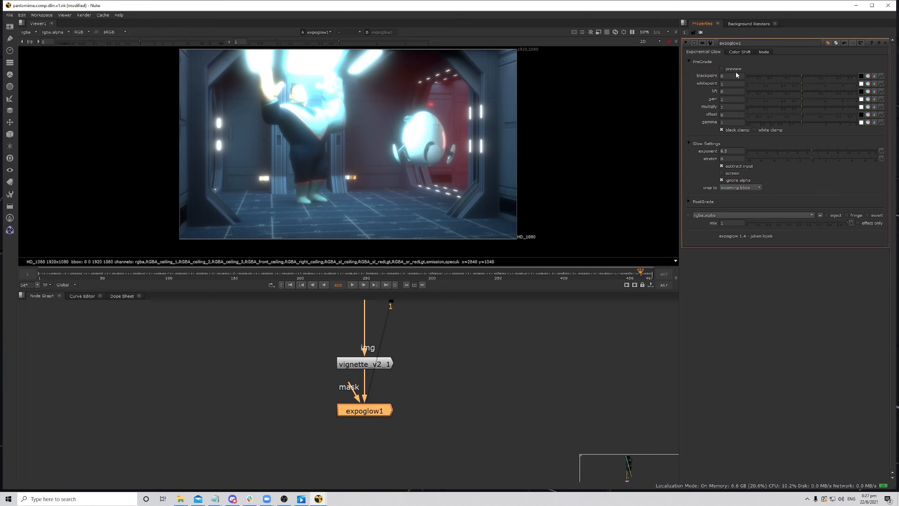
# - Turn on the expoglow PreGrade preview and set blackpoint to 0.54 to isolate the brightest areas
pyautogui.click(370, 418)
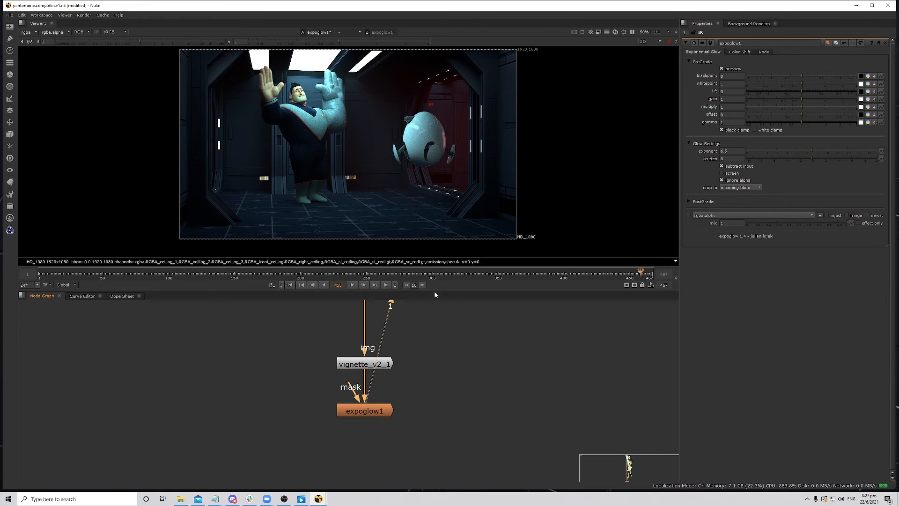
pyautogui.moveTo(484, 164); pyautogui.dragTo(491, 165, button='middle')
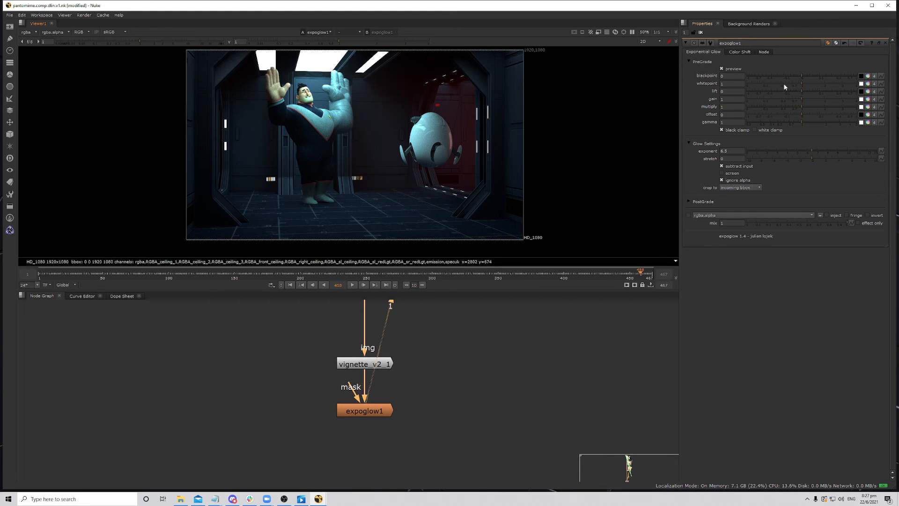
pyautogui.moveTo(803, 75); pyautogui.dragTo(842, 78)
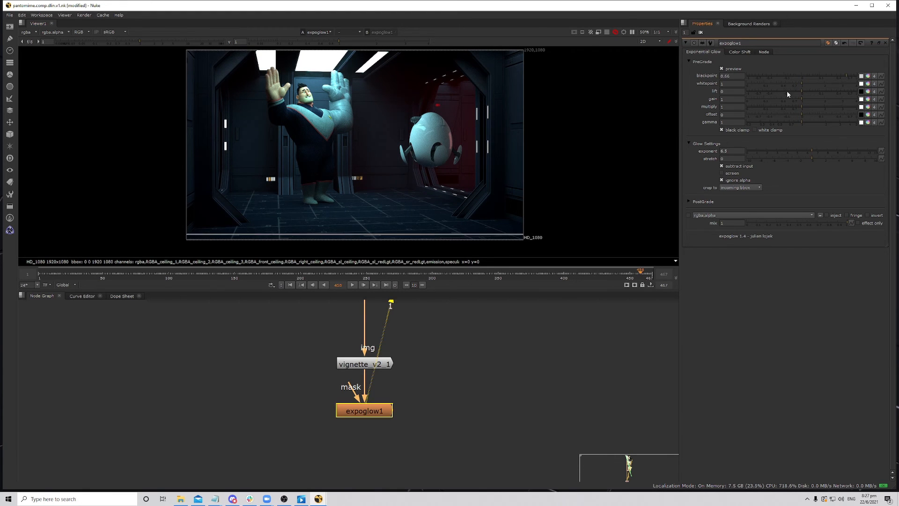
pyautogui.moveTo(846, 76); pyautogui.dragTo(840, 75)
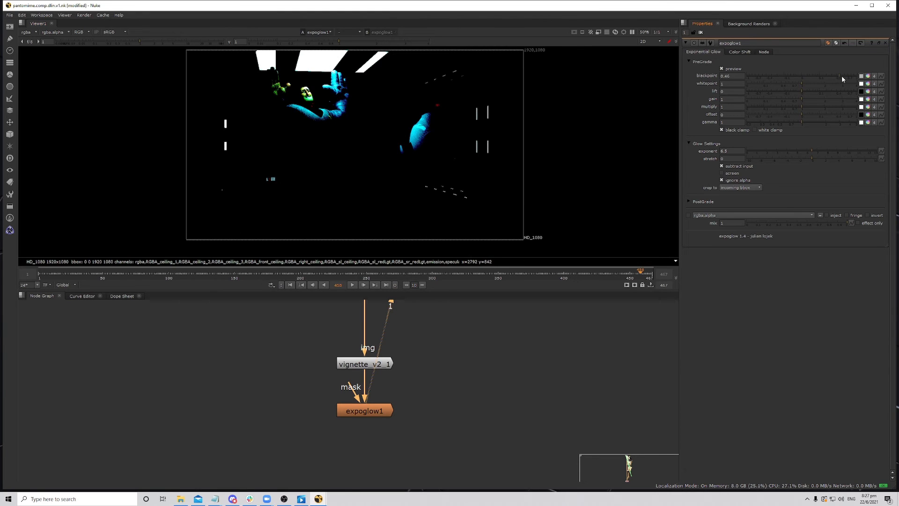
pyautogui.moveTo(841, 75); pyautogui.dragTo(841, 74)
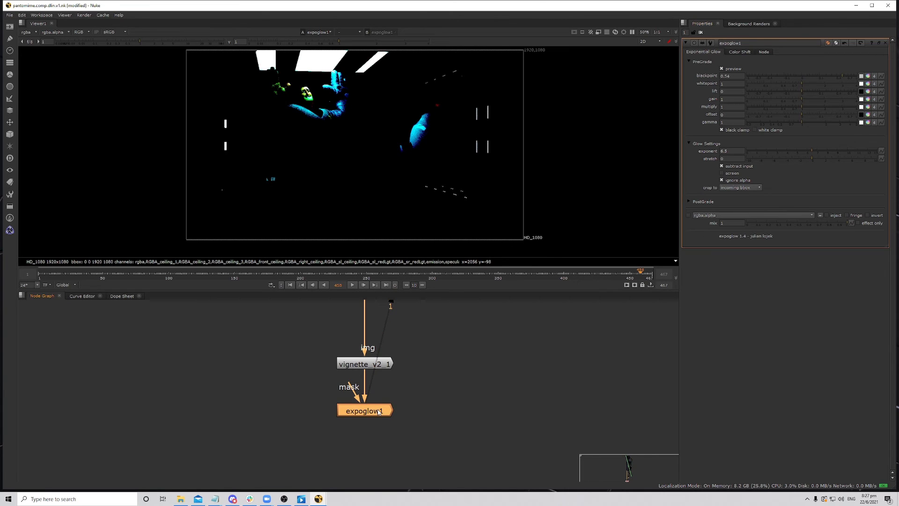
# - Turn off the PreGrade preview and reduce the expoglow multiply to about 0.012
pyautogui.click(721, 69)
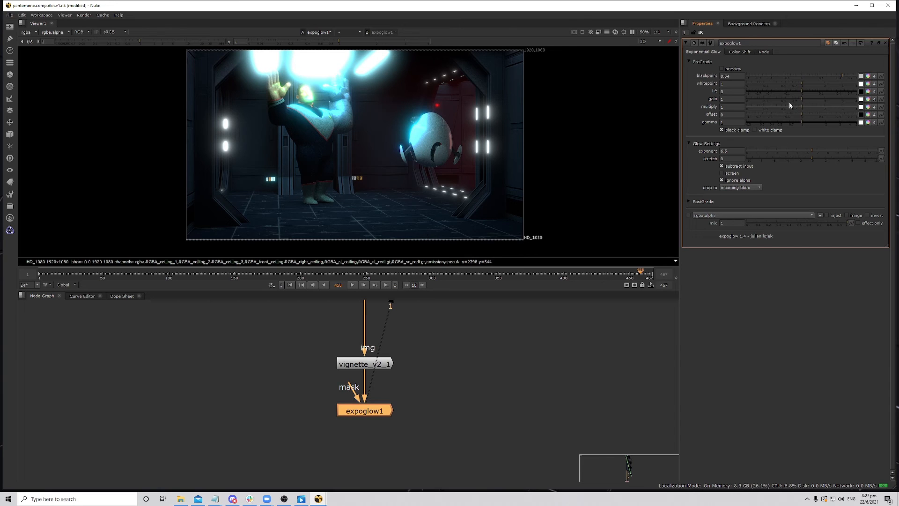
pyautogui.moveTo(798, 107); pyautogui.dragTo(753, 108)
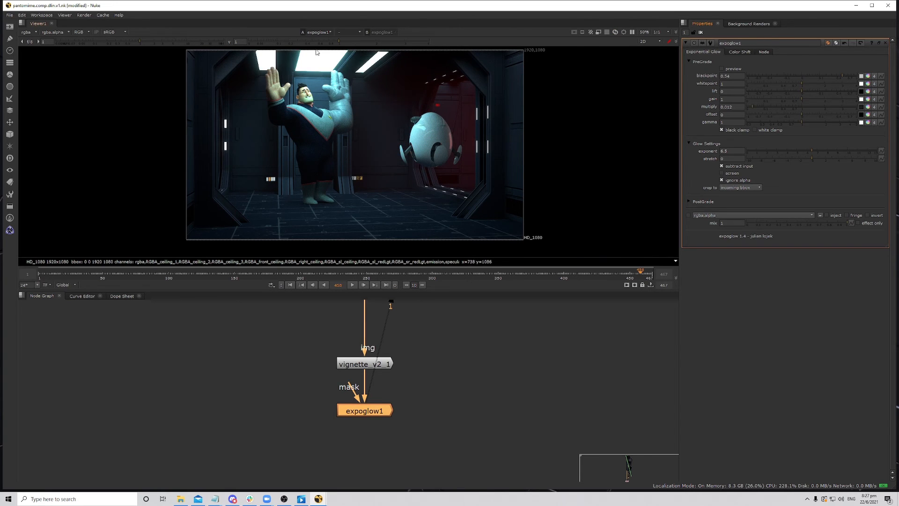
pyautogui.moveTo(325, 76); pyautogui.dragTo(363, 126, button='middle')
pyautogui.scroll(3, 363, 125)
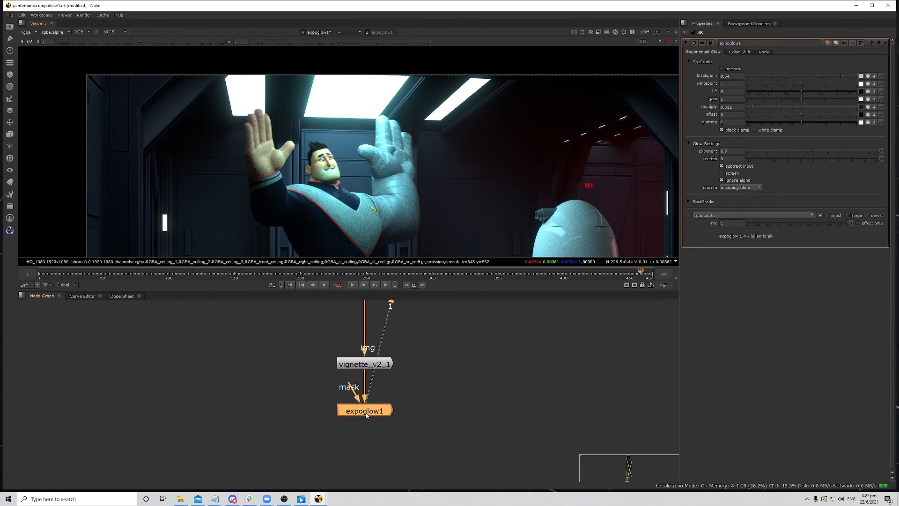
# - Compare the character and ceiling lights with the expoglow node repeatedly disabled and enabled
pyautogui.press('d')
pyautogui.press('d')
pyautogui.press('d')
pyautogui.press('d')
pyautogui.moveTo(441, 160); pyautogui.dragTo(437, 135, button='middle')
pyautogui.press('d')
pyautogui.press('d')
pyautogui.press('d')
pyautogui.press('d')
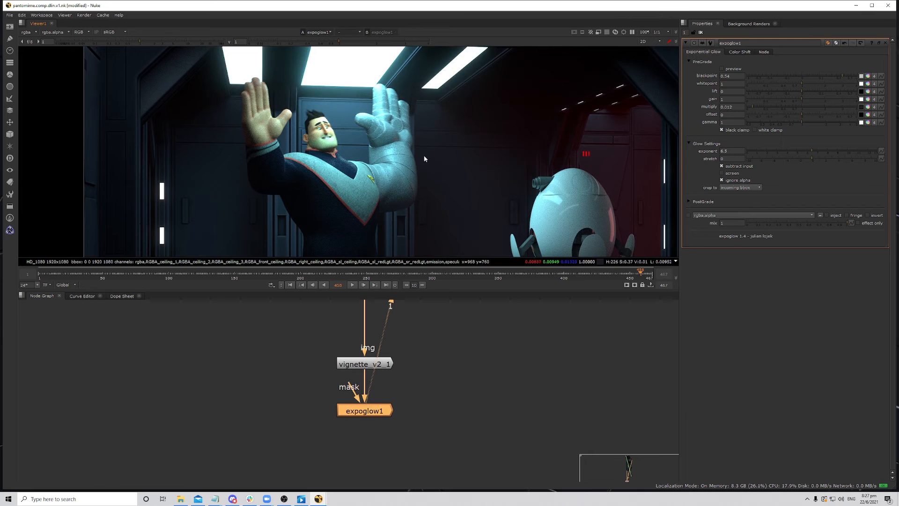
pyautogui.press('d')
pyautogui.press('d')
pyautogui.scroll(-3, 424, 150)
pyautogui.press('d')
pyautogui.press('d')
pyautogui.press('d')
pyautogui.press('d')
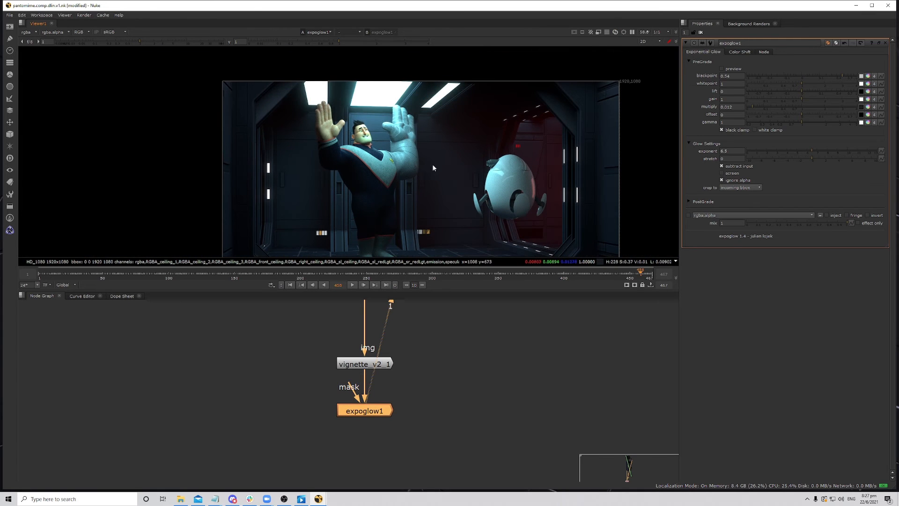
pyautogui.scroll(5, 432, 167)
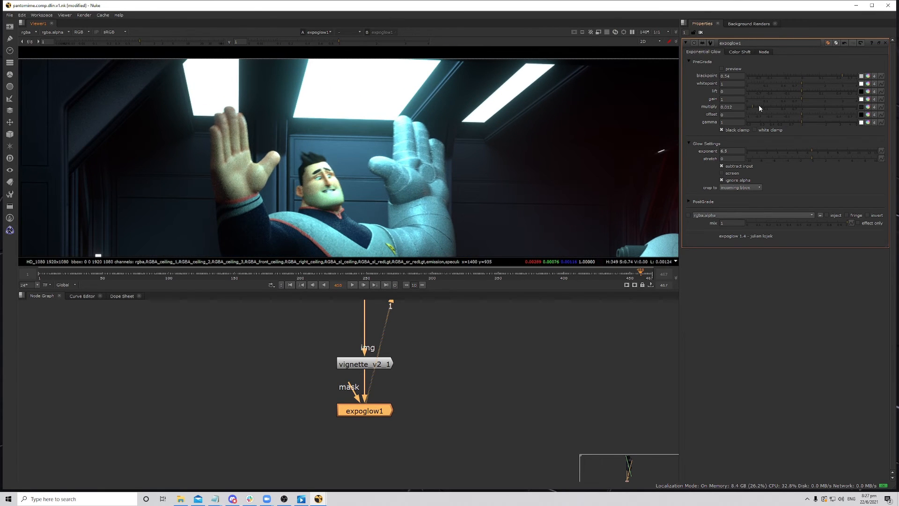
# - Lower the expoglow PreGrade multiply to 0.008 and check the glow on the robot and wall lights
pyautogui.moveTo(755, 107); pyautogui.dragTo(751, 106)
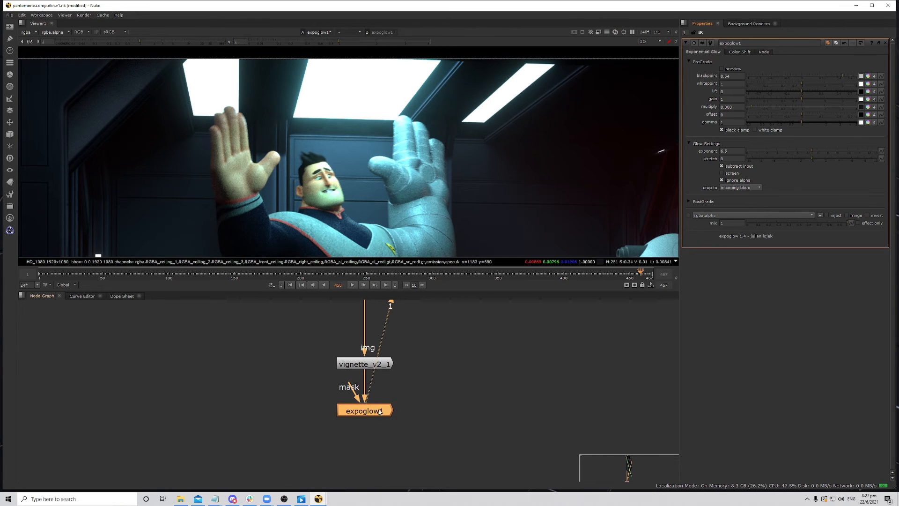
pyautogui.scroll(-6, 468, 234)
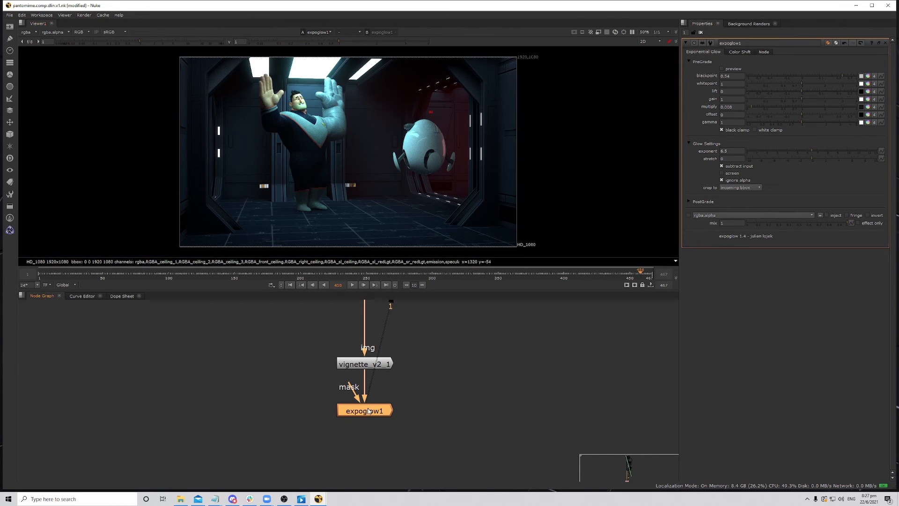
pyautogui.scroll(3, 463, 170)
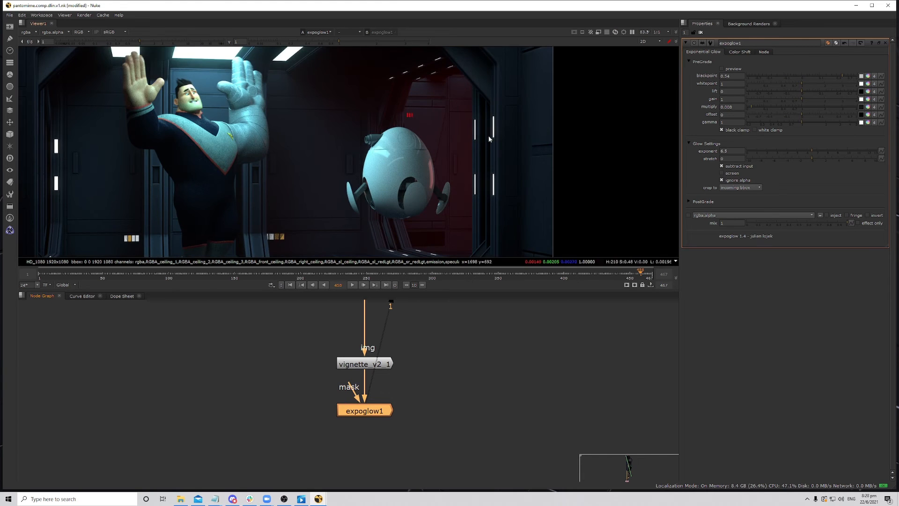
pyautogui.scroll(5, 498, 132)
pyautogui.scroll(-8, 407, 171)
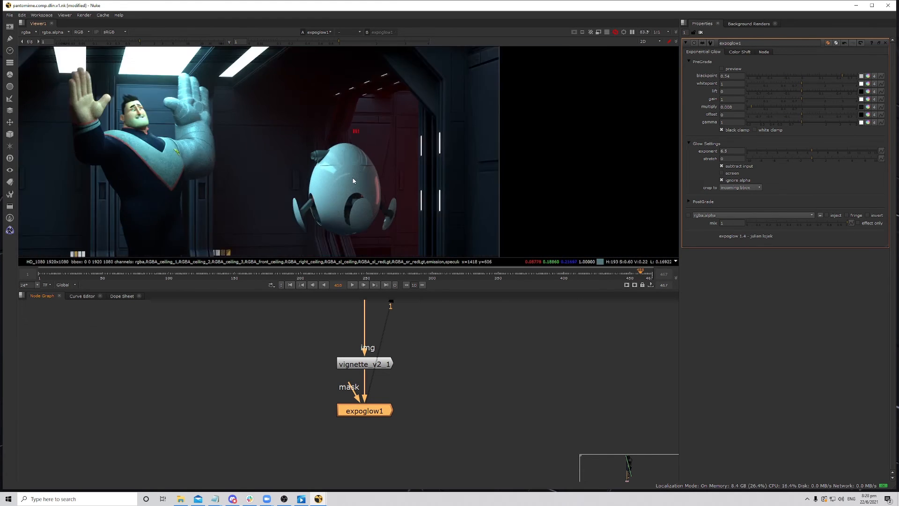
pyautogui.scroll(7, 354, 142)
pyautogui.scroll(-9, 355, 142)
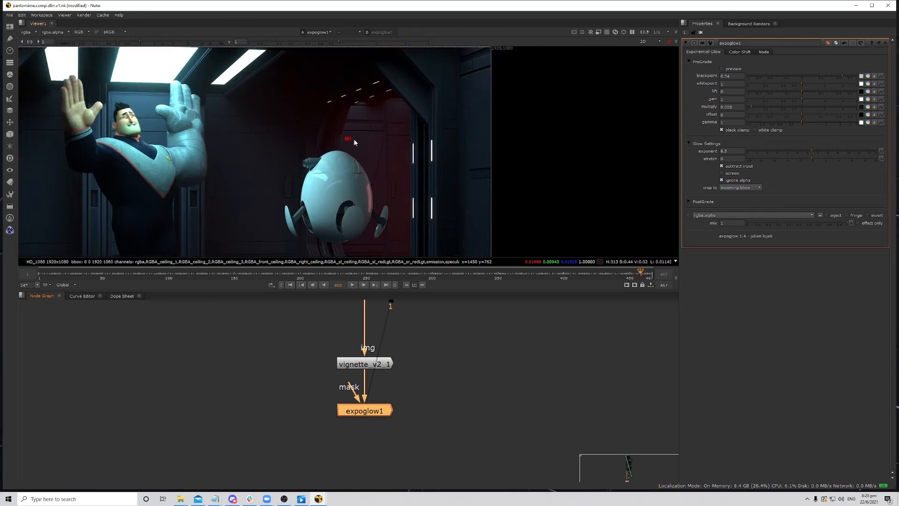
# - Add a second expoglow node below expoglow1 and connect it to expoglow1's output
pyautogui.scroll(4, 339, 148)
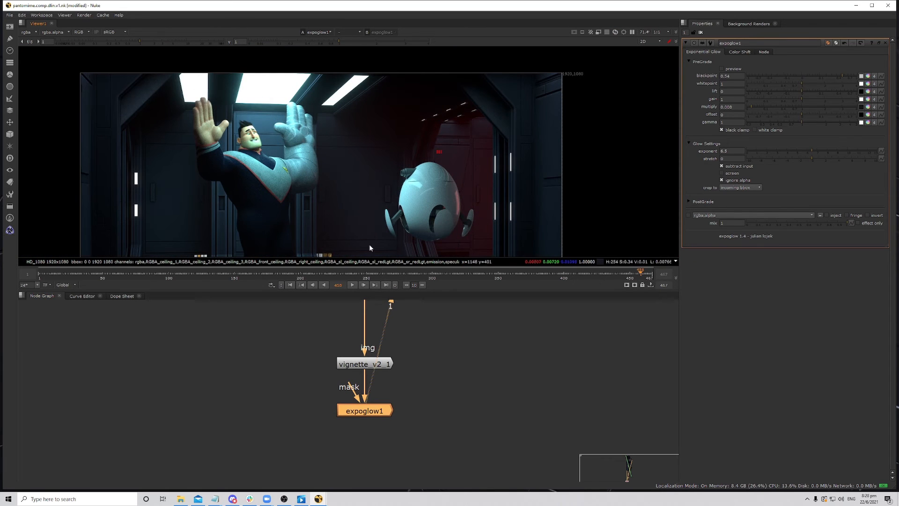
pyautogui.scroll(-4, 369, 187)
pyautogui.moveTo(394, 170); pyautogui.dragTo(388, 148, button='middle')
pyautogui.scroll(-1, 433, 361)
pyautogui.moveTo(445, 374); pyautogui.dragTo(431, 397, button='middle')
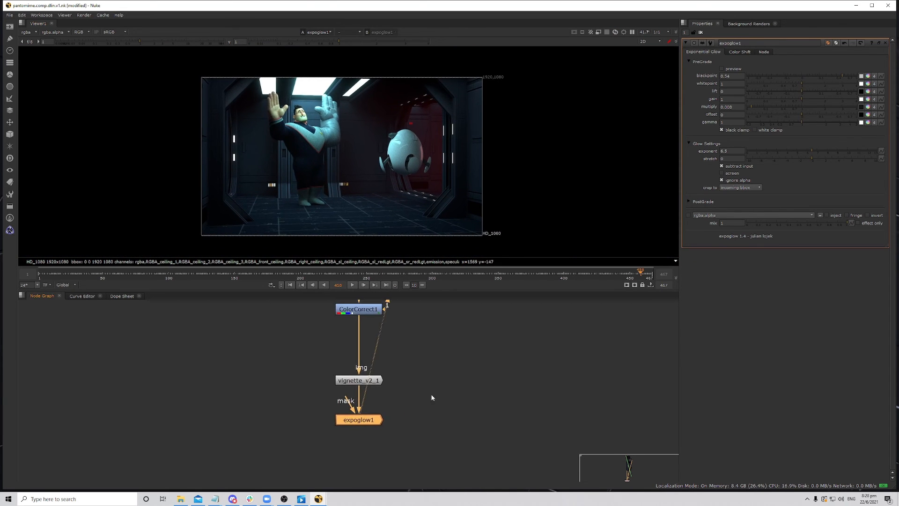
pyautogui.scroll(-1, 428, 401)
pyautogui.moveTo(395, 427); pyautogui.dragTo(404, 362, button='middle')
pyautogui.scroll(3, 392, 350)
pyautogui.click(406, 392)
pyautogui.press('Tab')
pyautogui.write('Exposure')
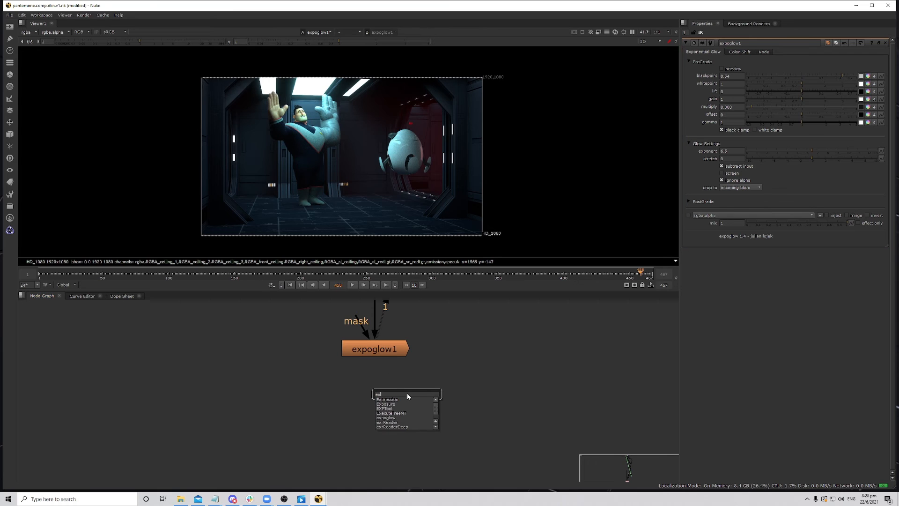
pyautogui.press('Down')
pyautogui.press('Return')
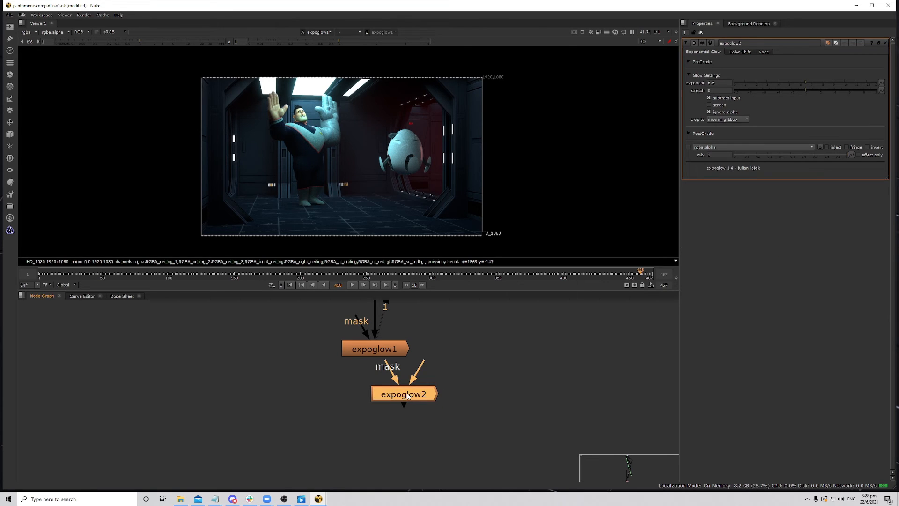
pyautogui.moveTo(386, 378); pyautogui.dragTo(385, 353)
pyautogui.moveTo(378, 402); pyautogui.dragTo(383, 404)
pyautogui.scroll(2, 454, 130)
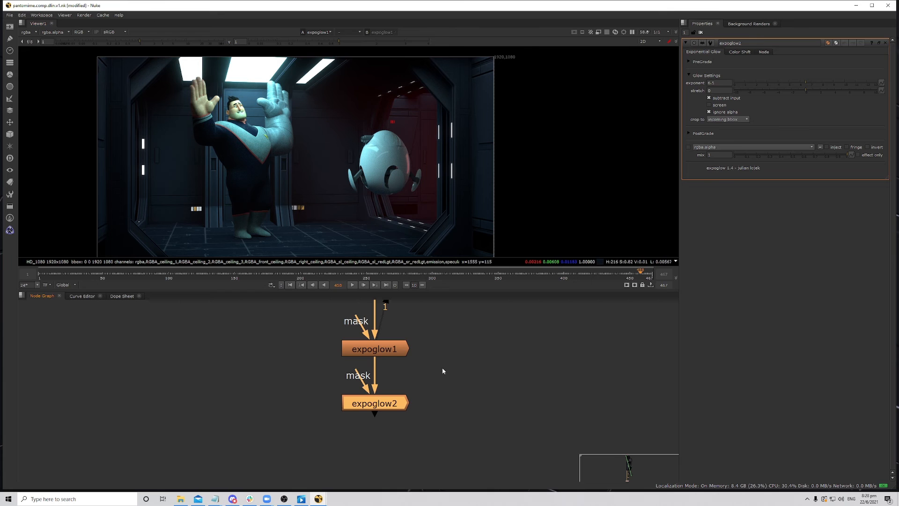
# - View the existing Cryptomatte under the SET group's Read5 and try picking an area beside the wall lights
pyautogui.scroll(-6, 442, 367)
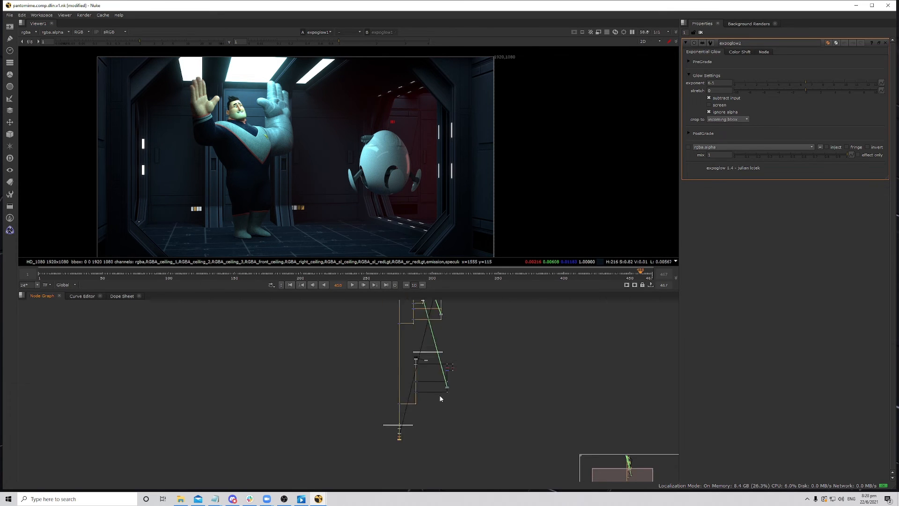
pyautogui.scroll(8, 440, 398)
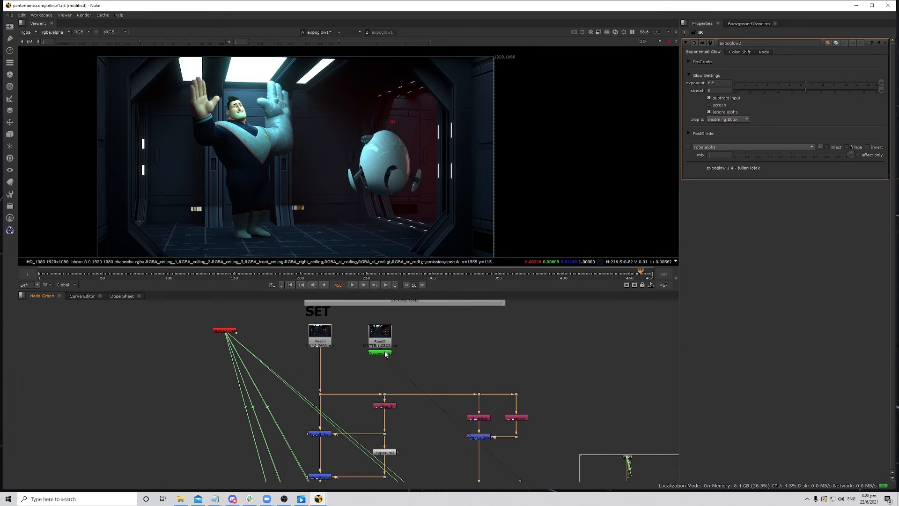
pyautogui.click(385, 353)
pyautogui.press('1')
pyautogui.doubleClick(384, 353)
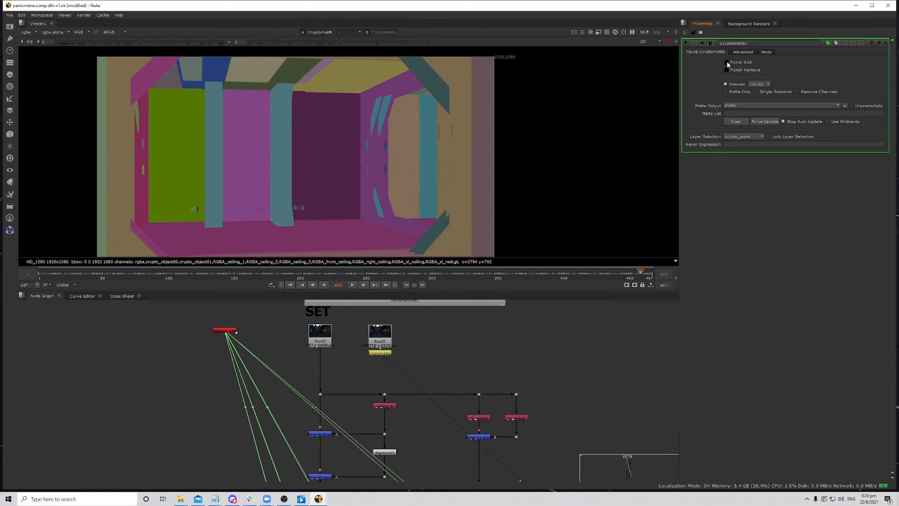
pyautogui.scroll(6, 474, 149)
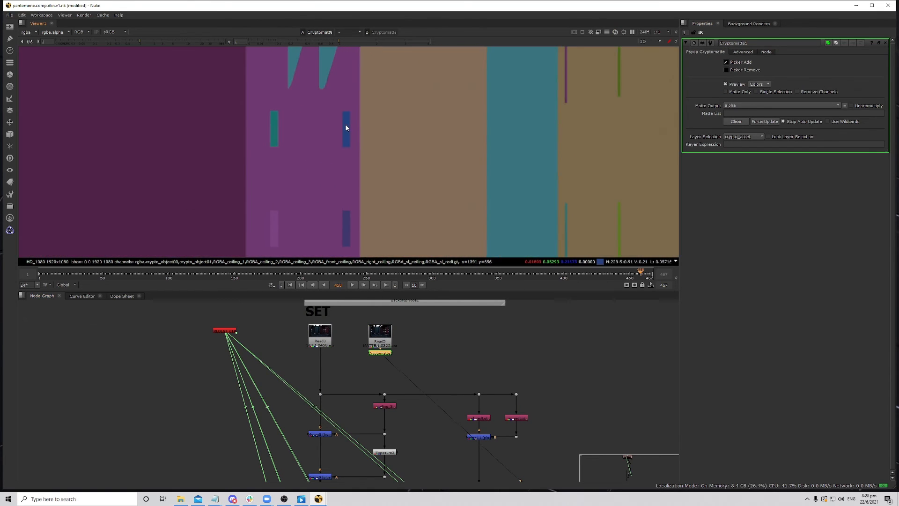
pyautogui.keyDown('ctrl'); pyautogui.click(295, 136); pyautogui.keyUp('ctrl')
pyautogui.moveTo(347, 122); pyautogui.dragTo(372, 118, button='middle')
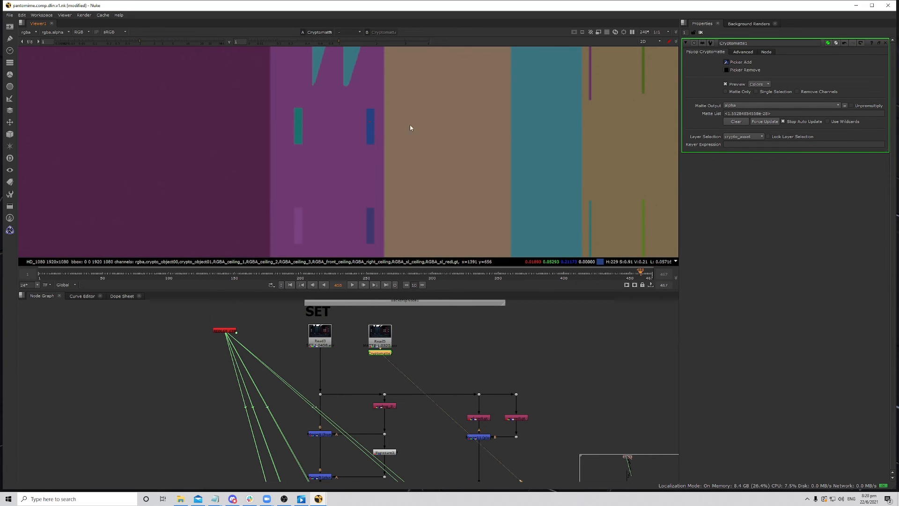
# - Try switching the existing Cryptomatte's layer selection to crypto_object for picking the wall lights
pyautogui.click(752, 135)
pyautogui.click(749, 152)
pyautogui.moveTo(415, 122); pyautogui.dragTo(423, 124, button='middle')
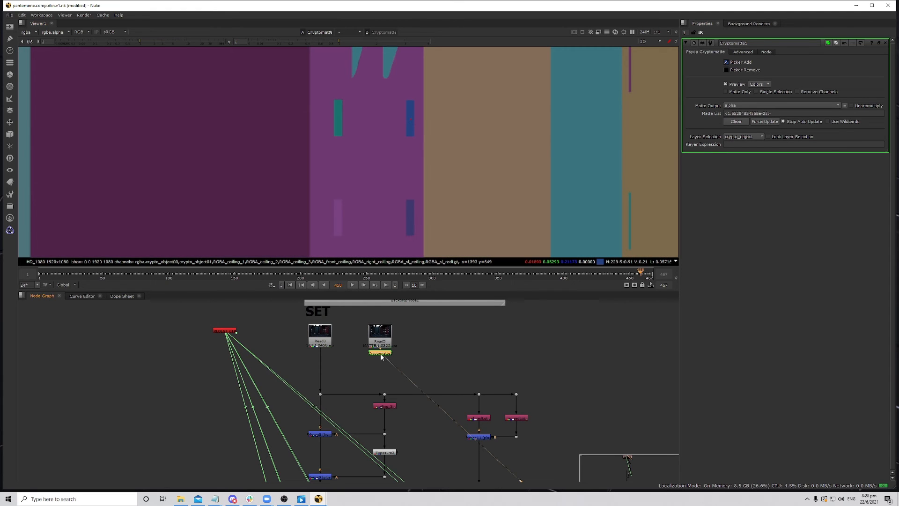
pyautogui.moveTo(382, 356); pyautogui.dragTo(385, 361)
pyautogui.moveTo(434, 152); pyautogui.dragTo(450, 149, button='middle')
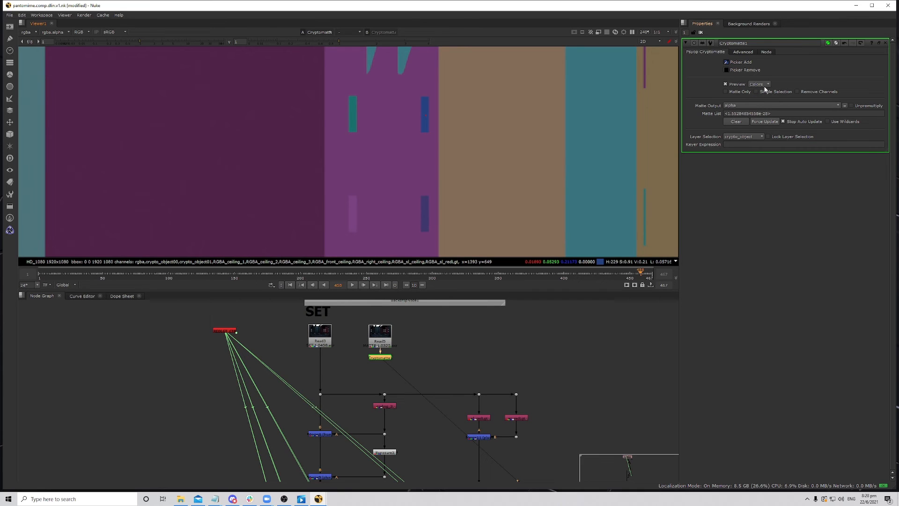
pyautogui.click(470, 380)
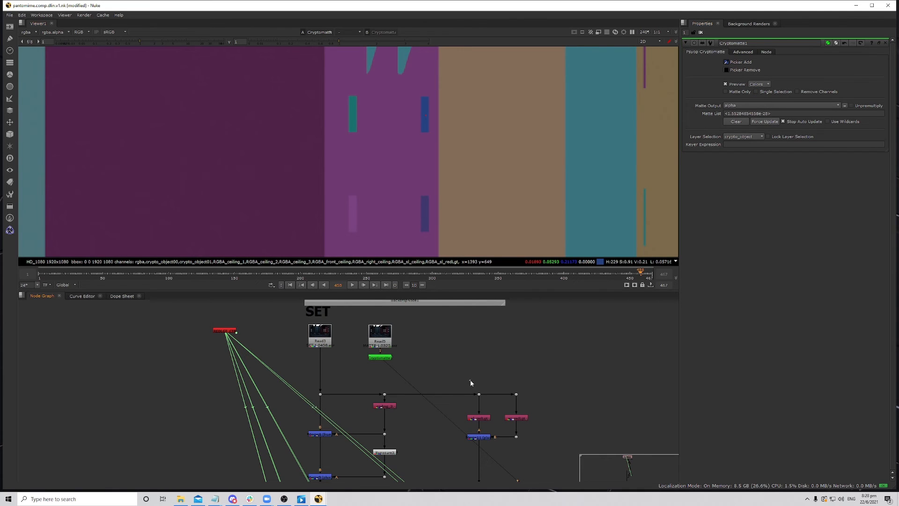
# - Replace the Cryptomatte under Read5 with a new one and set its layer selection to crypto_object
pyautogui.click(382, 358)
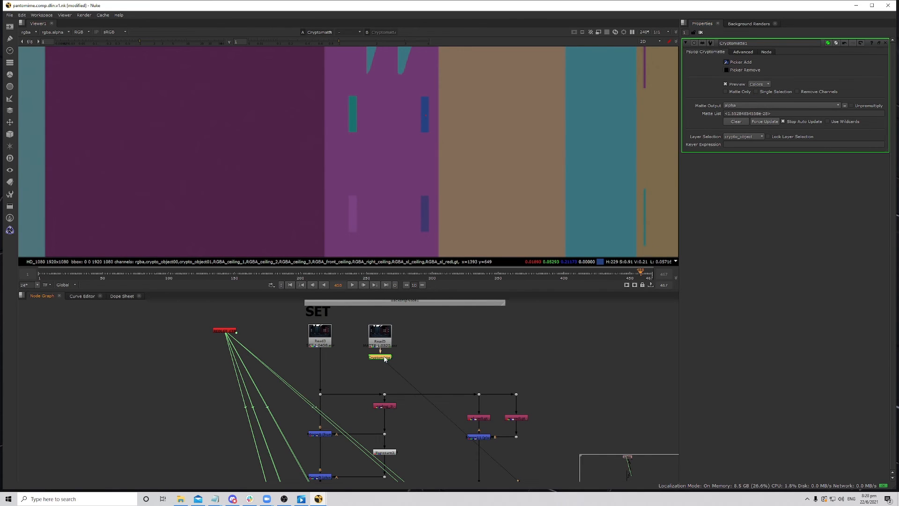
pyautogui.press('Delete')
pyautogui.moveTo(381, 337); pyautogui.dragTo(398, 334)
pyautogui.doubleClick(398, 335)
pyautogui.press('Tab')
pyautogui.write('cry')
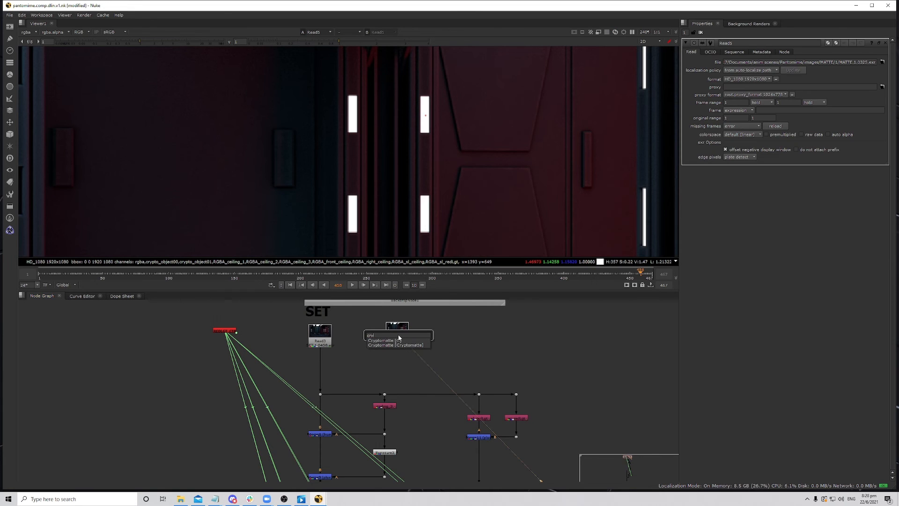
pyautogui.click(399, 340)
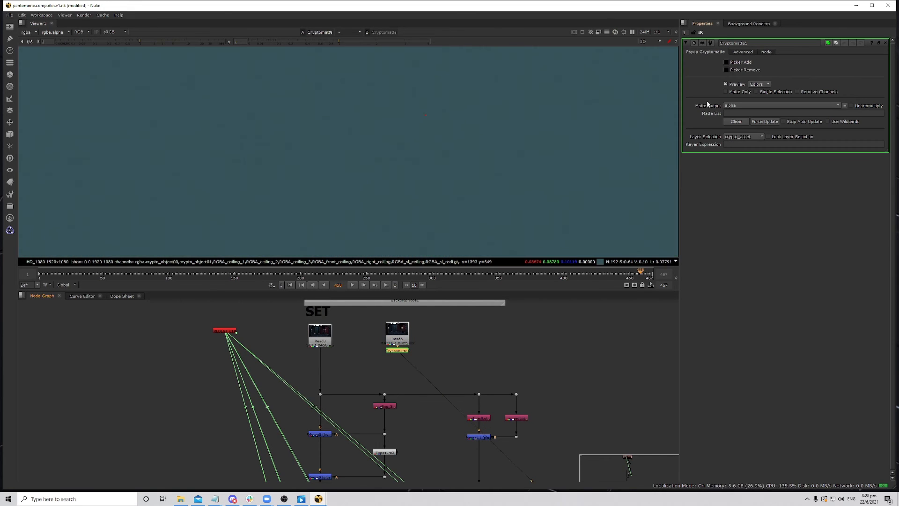
pyautogui.click(754, 139)
pyautogui.click(749, 144)
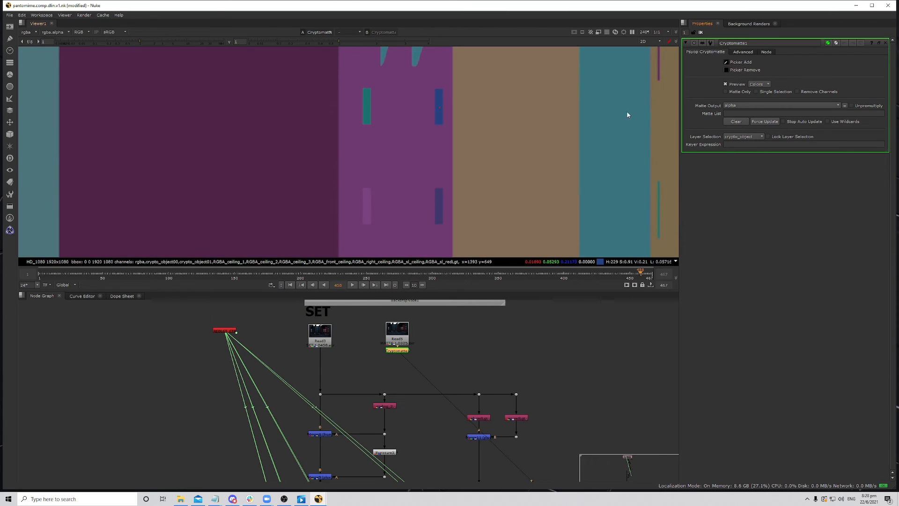
# - Pick the four small rectangular wall lights on the purple wall section into the Cryptomatte matte
pyautogui.moveTo(447, 130); pyautogui.dragTo(474, 129, button='middle')
pyautogui.scroll(3, 457, 121)
pyautogui.keyDown('ctrl'); pyautogui.click(351, 97); pyautogui.keyUp('ctrl')
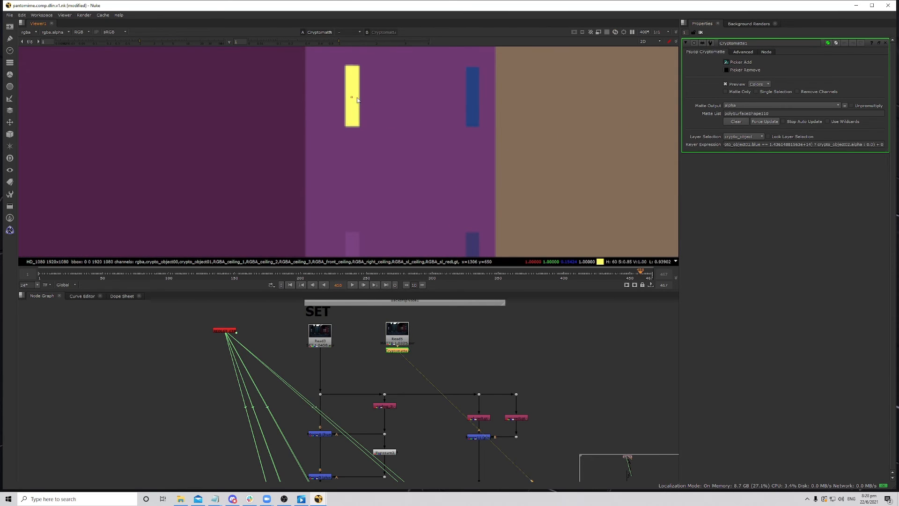
pyautogui.keyDown('ctrl'); pyautogui.click(480, 109); pyautogui.keyUp('ctrl')
pyautogui.moveTo(475, 255); pyautogui.dragTo(492, 174, button='middle')
pyautogui.keyDown('ctrl'); pyautogui.click(491, 175); pyautogui.keyUp('ctrl')
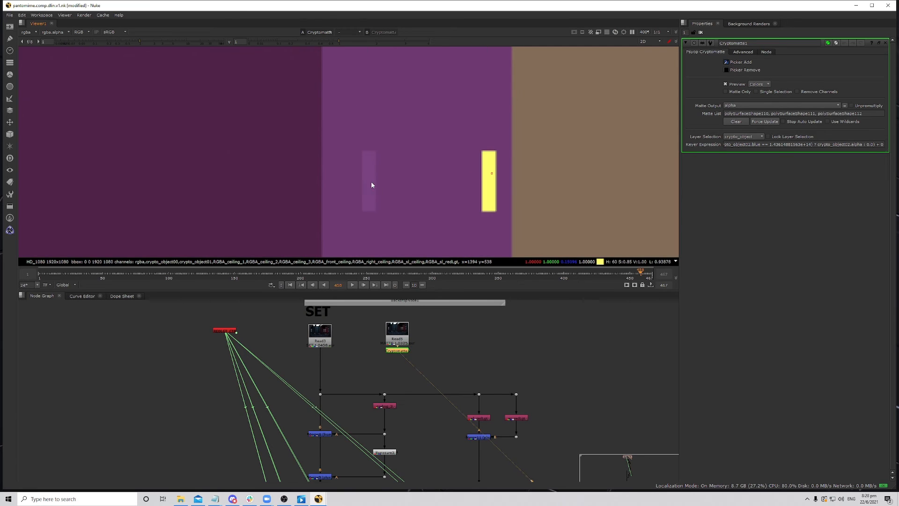
pyautogui.keyDown('ctrl'); pyautogui.click(371, 183); pyautogui.keyUp('ctrl')
pyautogui.scroll(-1, 437, 163)
pyautogui.scroll(-3, 476, 204)
pyautogui.scroll(6, 479, 147)
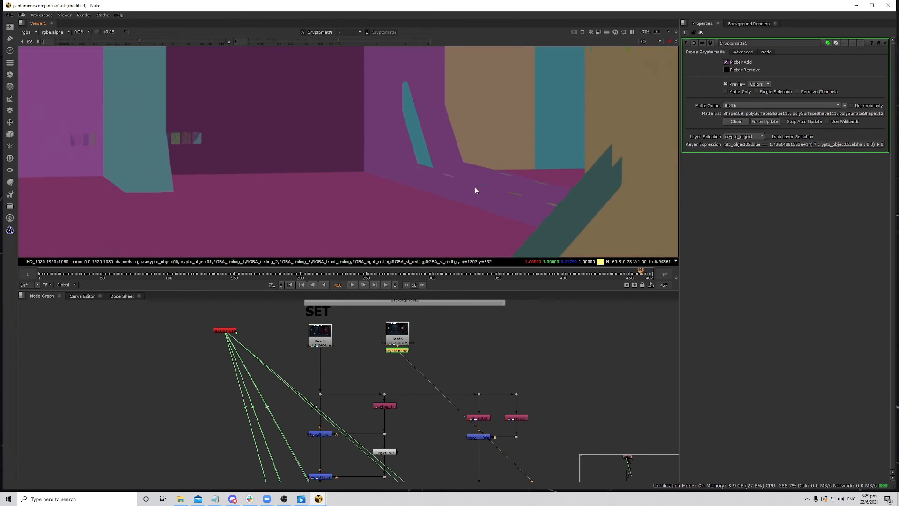
# - Try picking the thin floor lights beneath the wall section, clearing the matte list after each unwanted selection
pyautogui.keyDown('ctrl'); pyautogui.click(490, 195); pyautogui.keyUp('ctrl')
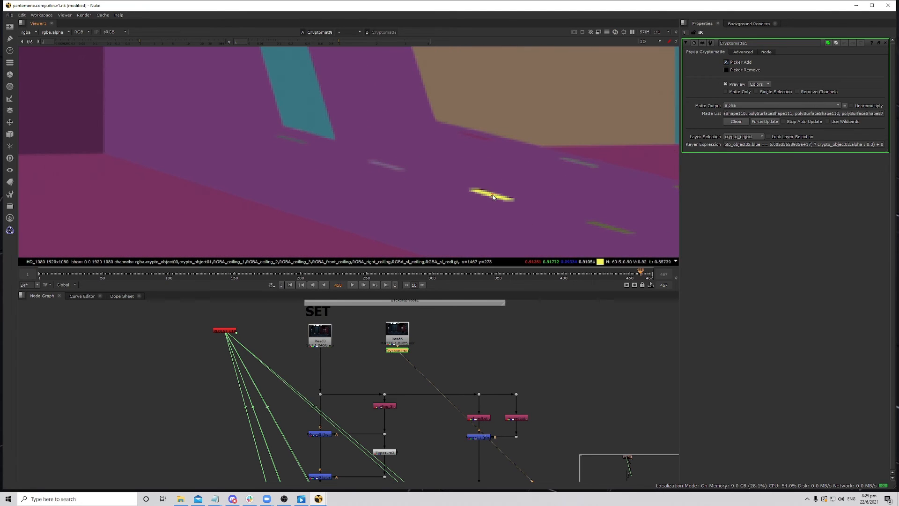
pyautogui.keyDown('ctrl'); pyautogui.click(579, 161); pyautogui.keyUp('ctrl')
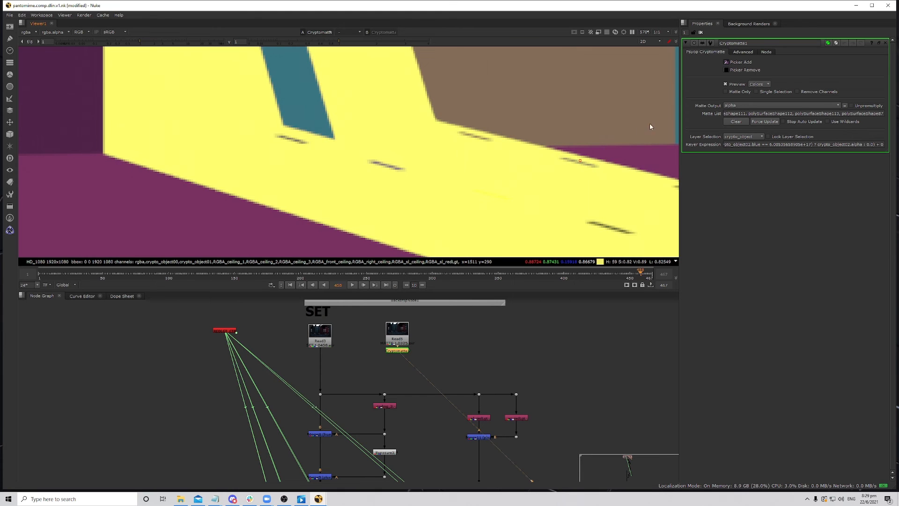
pyautogui.scroll(-3, 581, 145)
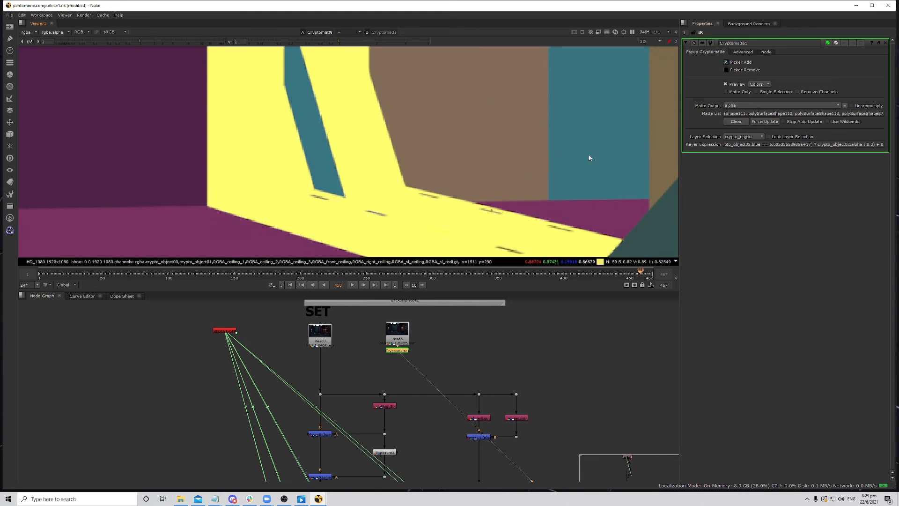
pyautogui.click(736, 121)
pyautogui.scroll(6, 497, 221)
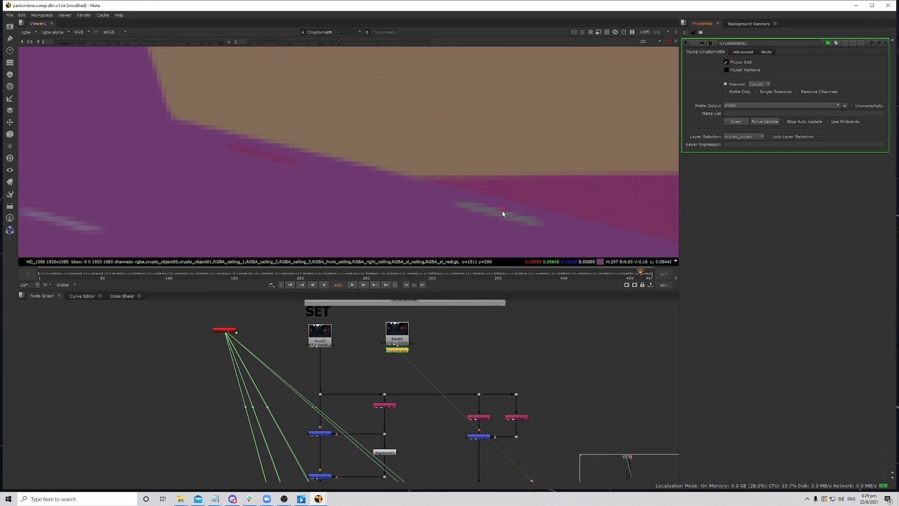
pyautogui.keyDown('ctrl'); pyautogui.click(498, 212); pyautogui.keyUp('ctrl')
pyautogui.keyDown('ctrl'); pyautogui.click(255, 151); pyautogui.keyUp('ctrl')
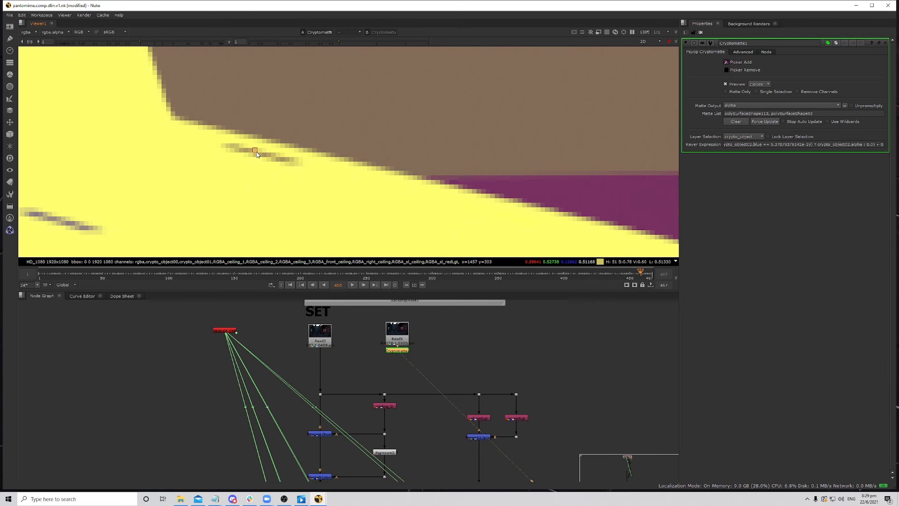
pyautogui.click(734, 122)
# - Pick the three floor light strips closest to the back wall into the Cryptomatte matte
pyautogui.scroll(4, 394, 147)
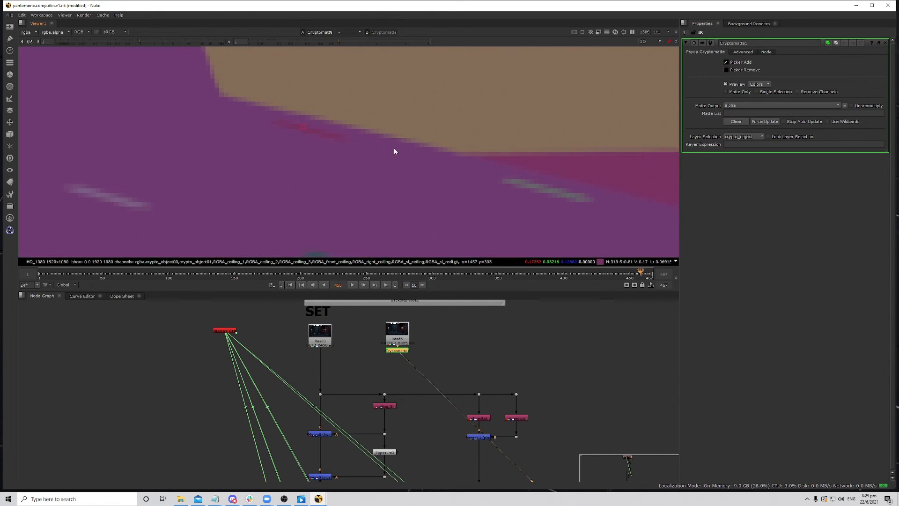
pyautogui.keyDown('ctrl'); pyautogui.click(256, 112); pyautogui.keyUp('ctrl')
pyautogui.scroll(-4, 255, 113)
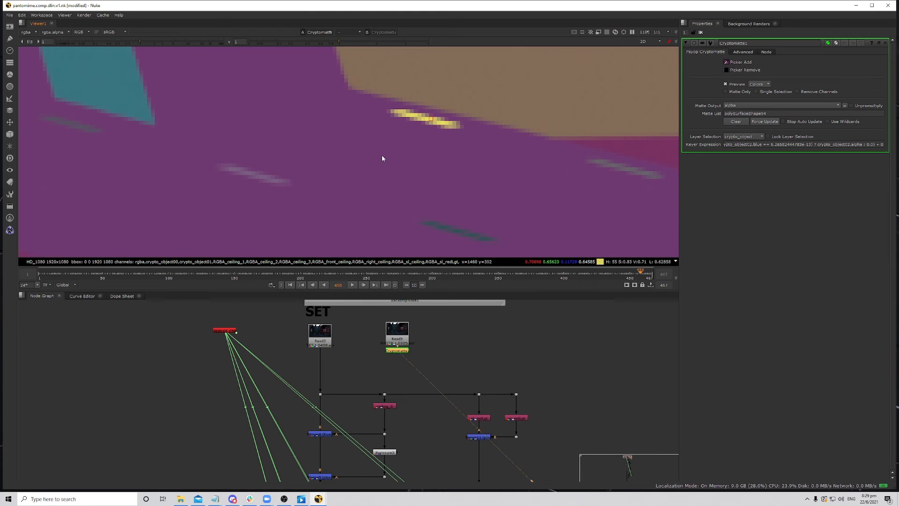
pyautogui.keyDown('ctrl'); pyautogui.click(237, 177); pyautogui.keyUp('ctrl')
pyautogui.scroll(-4, 386, 174)
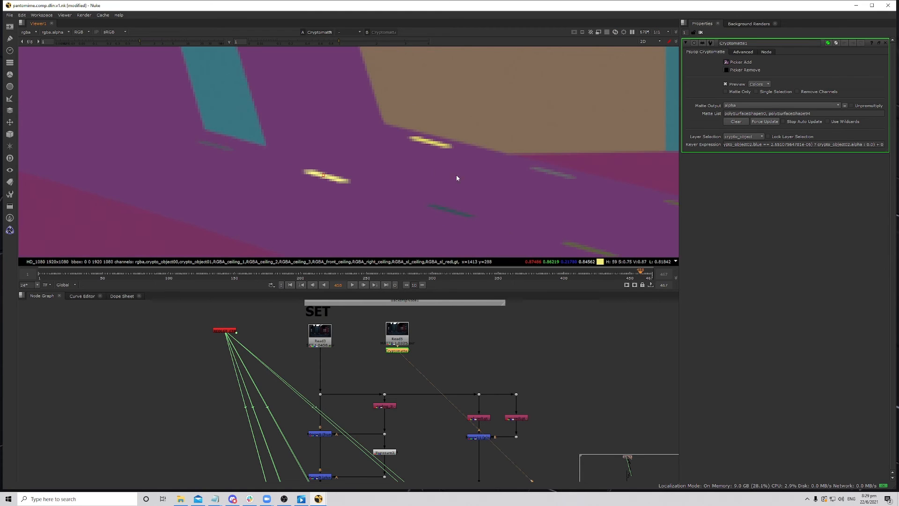
pyautogui.moveTo(456, 175); pyautogui.dragTo(406, 151, button='middle')
pyautogui.press('Left')
pyautogui.scroll(2, 154, 115)
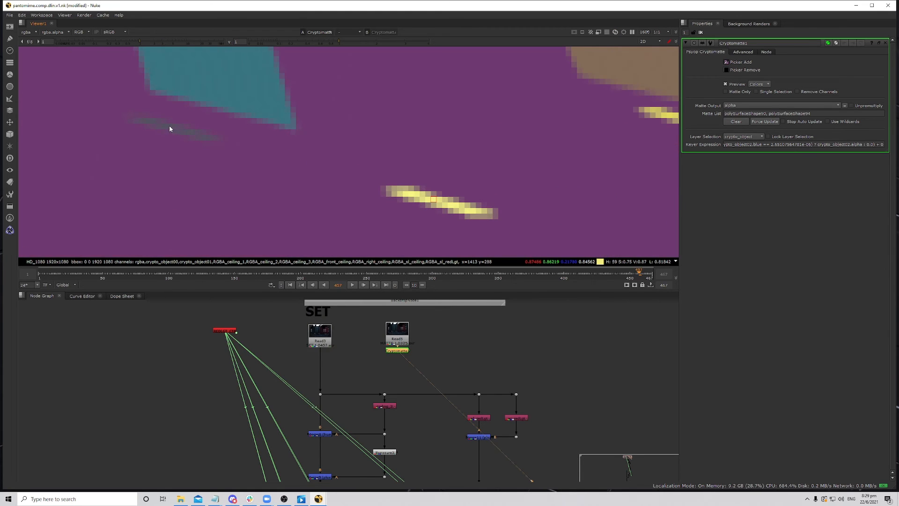
pyautogui.keyDown('ctrl'); pyautogui.click(170, 126); pyautogui.keyUp('ctrl')
pyautogui.moveTo(273, 136); pyautogui.dragTo(392, 160, button='middle')
pyautogui.scroll(-1, 392, 160)
# - Add the next floor light strip in each of the two rows to the Cryptomatte matte
pyautogui.moveTo(512, 167); pyautogui.dragTo(239, 125, button='middle')
pyautogui.scroll(-5, 276, 133)
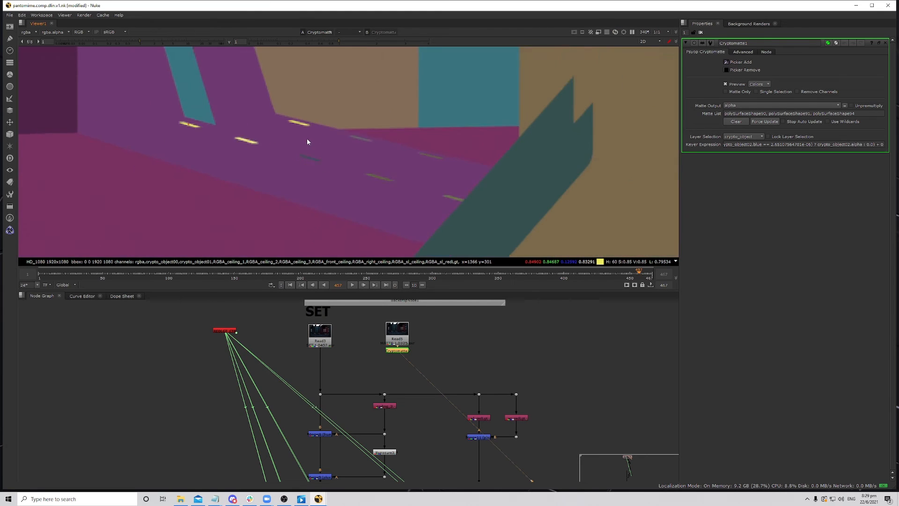
pyautogui.scroll(6, 388, 138)
pyautogui.keyDown('ctrl'); pyautogui.click(360, 134); pyautogui.keyUp('ctrl')
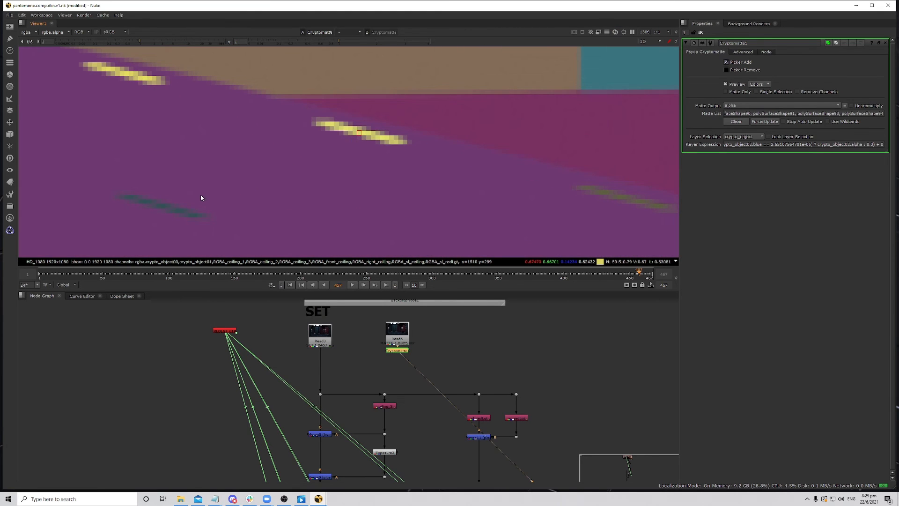
pyautogui.keyDown('ctrl'); pyautogui.click(169, 207); pyautogui.keyUp('ctrl')
pyautogui.scroll(-3, 460, 200)
# - Add the remaining floor light strips near the diagonal beam to the Cryptomatte matte
pyautogui.scroll(5, 422, 150)
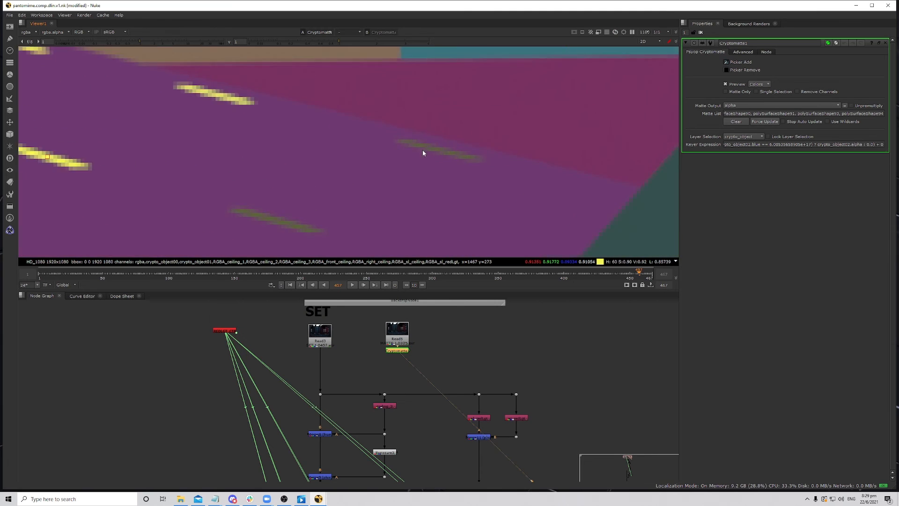
pyautogui.keyDown('ctrl'); pyautogui.click(437, 159); pyautogui.keyUp('ctrl')
pyautogui.scroll(-2, 376, 135)
pyautogui.scroll(5, 308, 153)
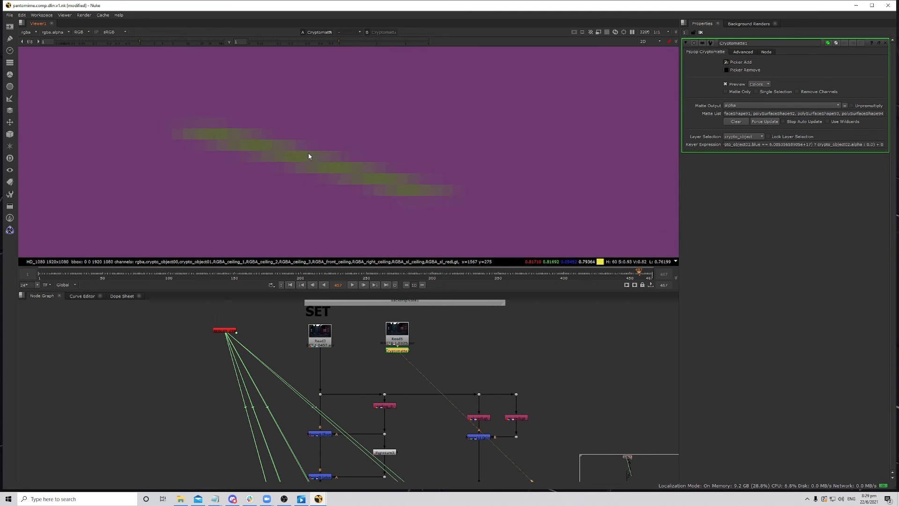
pyautogui.keyDown('ctrl'); pyautogui.click(301, 159); pyautogui.keyUp('ctrl')
pyautogui.scroll(-6, 461, 152)
pyautogui.scroll(4, 358, 173)
pyautogui.scroll(4, 369, 183)
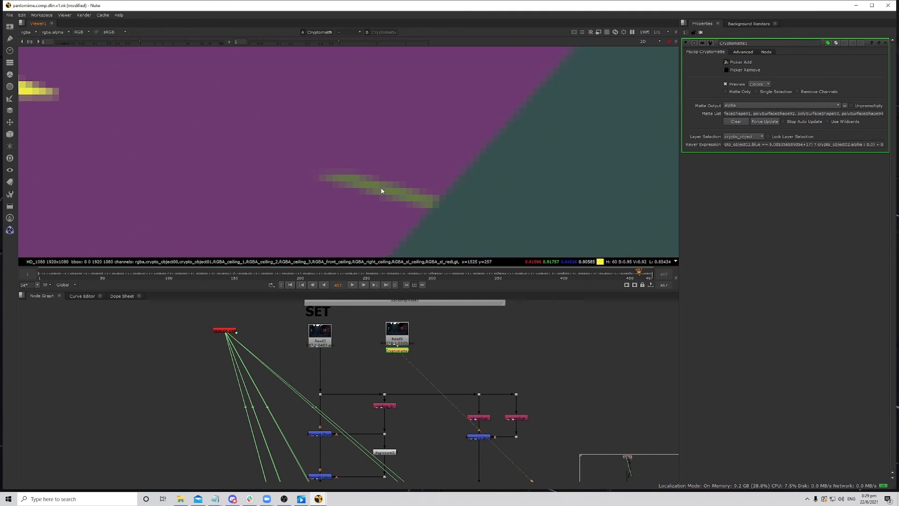
pyautogui.scroll(-10, 388, 194)
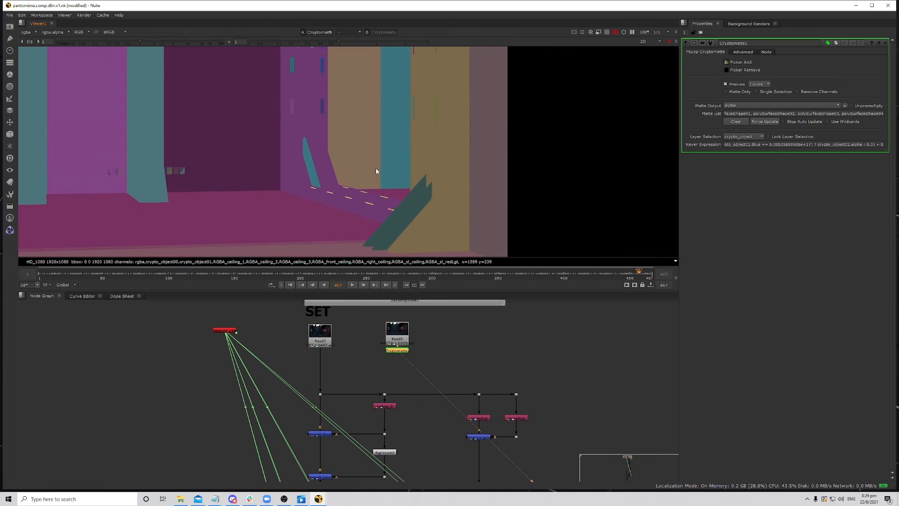
# - Add the four upright light panels on the purple wall section to the Cryptomatte matte
pyautogui.scroll(2, 388, 144)
pyautogui.scroll(2, 345, 176)
pyautogui.keyDown('ctrl'); pyautogui.click(336, 163); pyautogui.keyUp('ctrl')
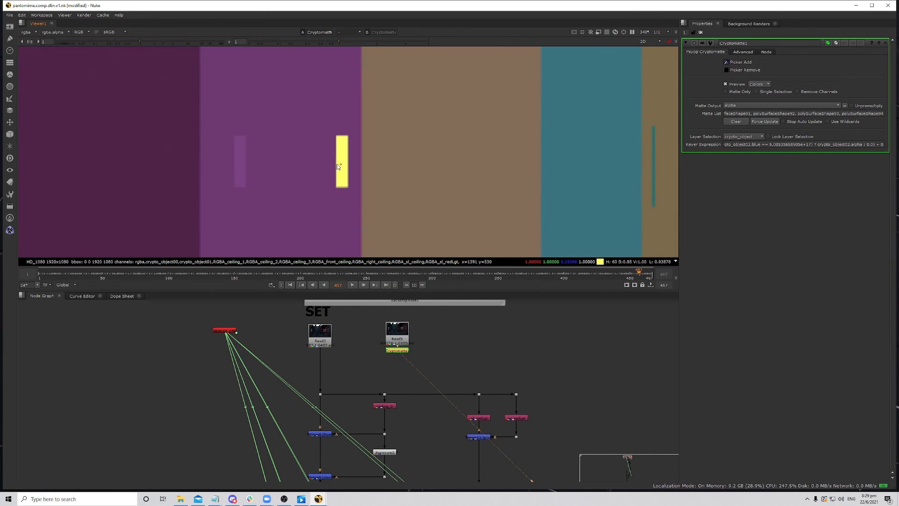
pyautogui.keyDown('ctrl'); pyautogui.click(238, 157); pyautogui.keyUp('ctrl')
pyautogui.moveTo(322, 110); pyautogui.dragTo(349, 224, button='middle')
pyautogui.keyDown('ctrl'); pyautogui.click(367, 149); pyautogui.keyUp('ctrl')
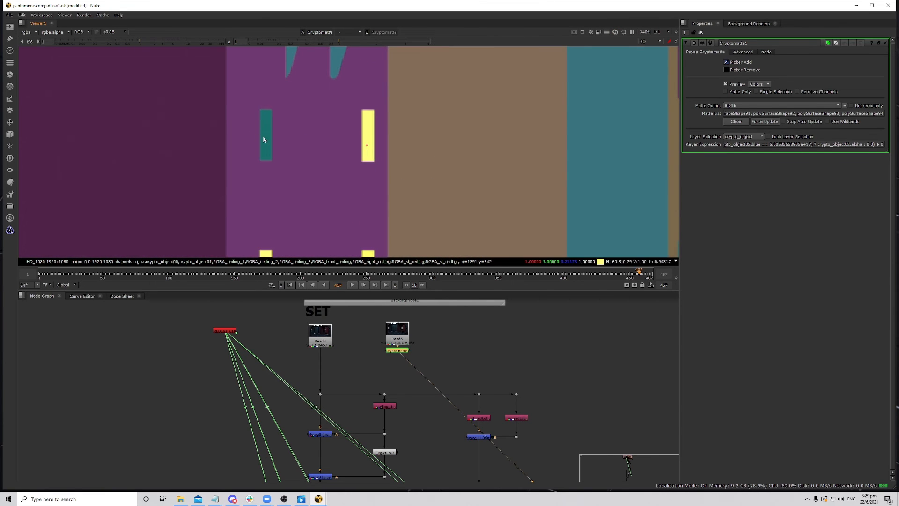
pyautogui.keyDown('ctrl'); pyautogui.click(265, 141); pyautogui.keyUp('ctrl')
# - Pick the three small lights on the brown back wall beside the purple section into the Cryptomatte matte
pyautogui.scroll(4, 445, 136)
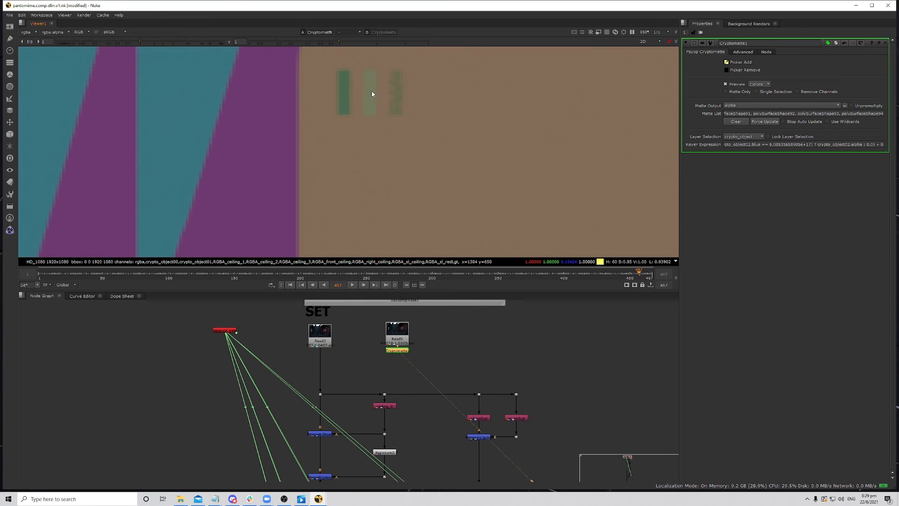
pyautogui.keyDown('ctrl'); pyautogui.click(372, 94); pyautogui.keyUp('ctrl')
pyautogui.keyDown('ctrl'); pyautogui.click(344, 90); pyautogui.keyUp('ctrl')
pyautogui.keyDown('ctrl'); pyautogui.click(397, 90); pyautogui.keyUp('ctrl')
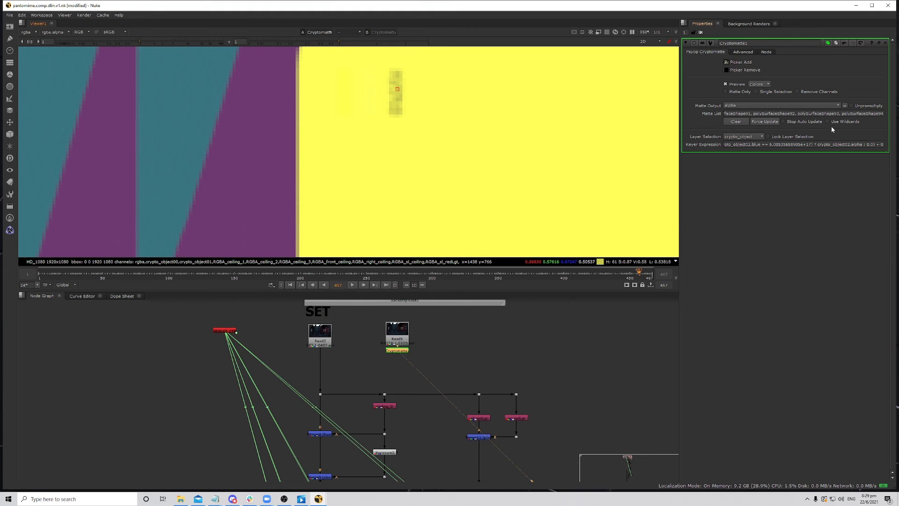
# - Remove the brown back wall from the Cryptomatte matte, leaving the small lights selected
pyautogui.moveTo(473, 144); pyautogui.dragTo(490, 173, button='middle')
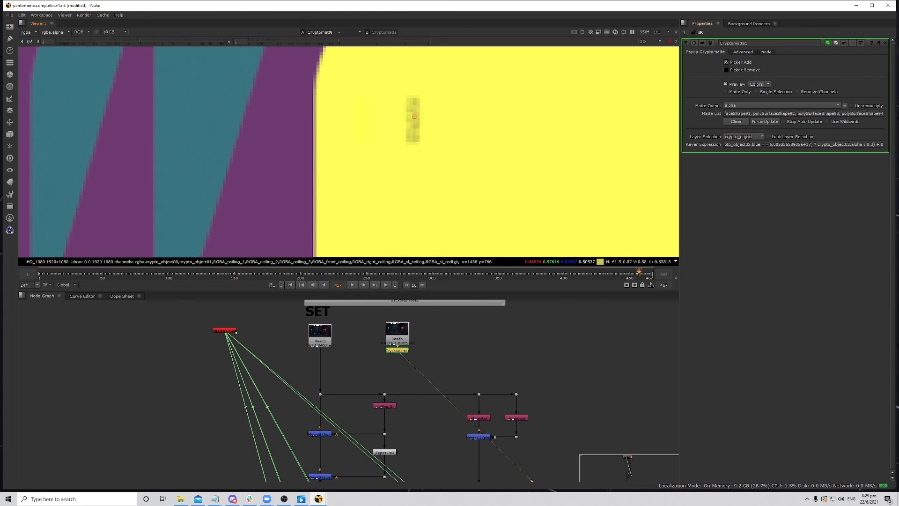
pyautogui.moveTo(884, 144)
pyautogui.mouseDown()
pyautogui.moveTo(534, 139)
pyautogui.moveTo(885, 145)
pyautogui.mouseUp()
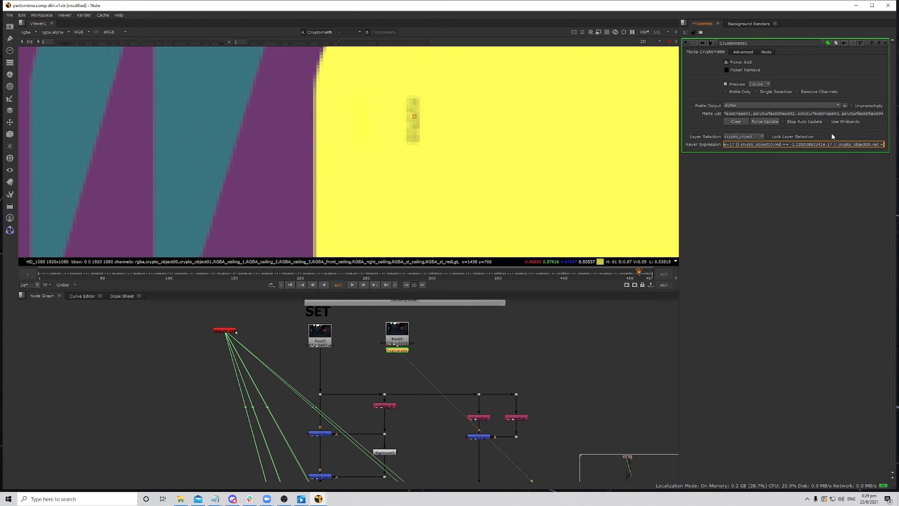
pyautogui.click(832, 137)
pyautogui.scroll(-2, 510, 154)
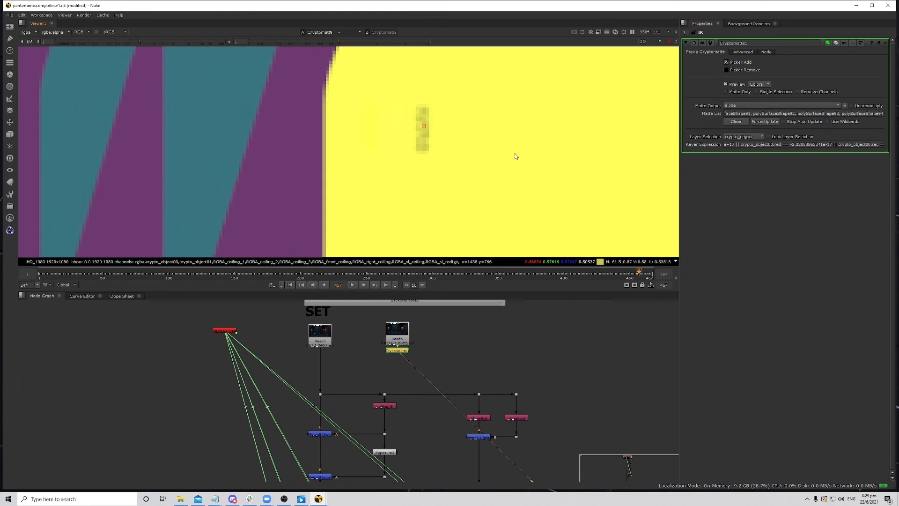
pyautogui.click(726, 69)
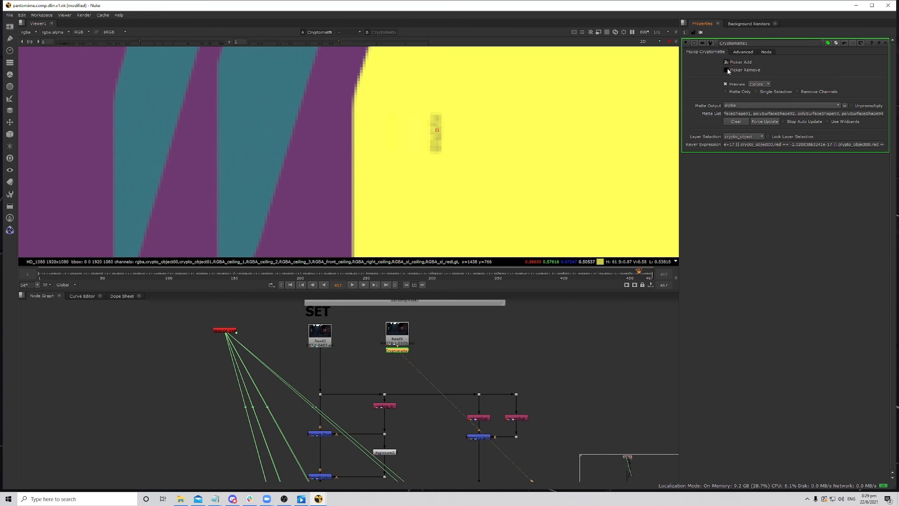
pyautogui.keyDown('ctrl'); pyautogui.click(513, 133); pyautogui.keyUp('ctrl')
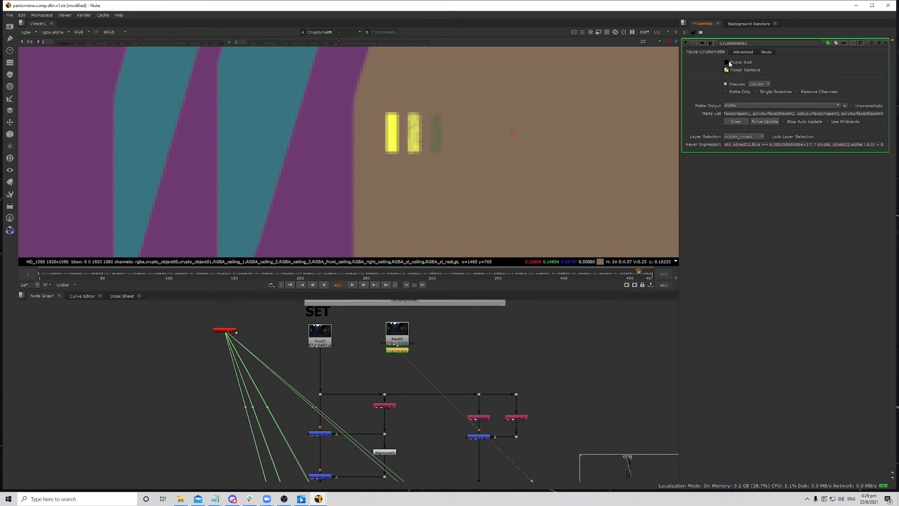
# - Retry picking the faint third light on the brown back wall, removing the wall from the matte after each unwanted selection
pyautogui.keyDown('ctrl'); pyautogui.click(439, 128); pyautogui.keyUp('ctrl')
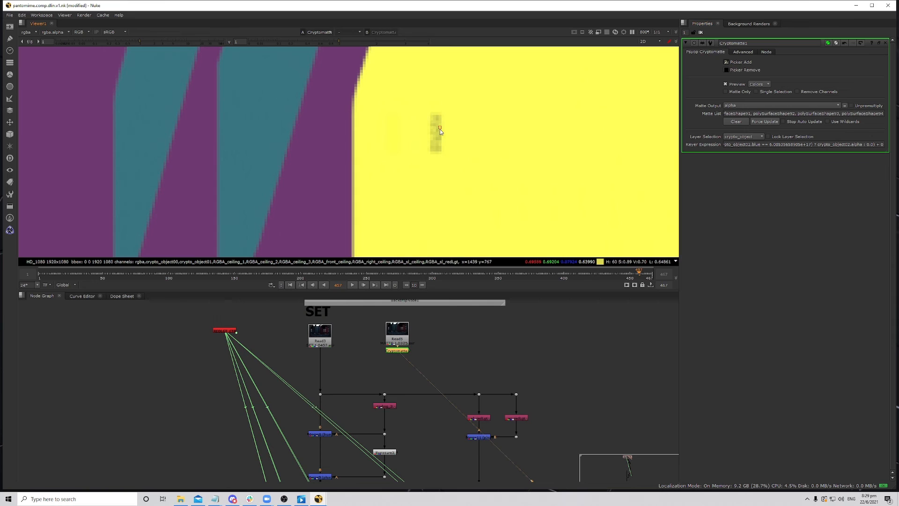
pyautogui.click(727, 69)
pyautogui.keyDown('ctrl'); pyautogui.click(582, 141); pyautogui.keyUp('ctrl')
pyautogui.scroll(5, 454, 137)
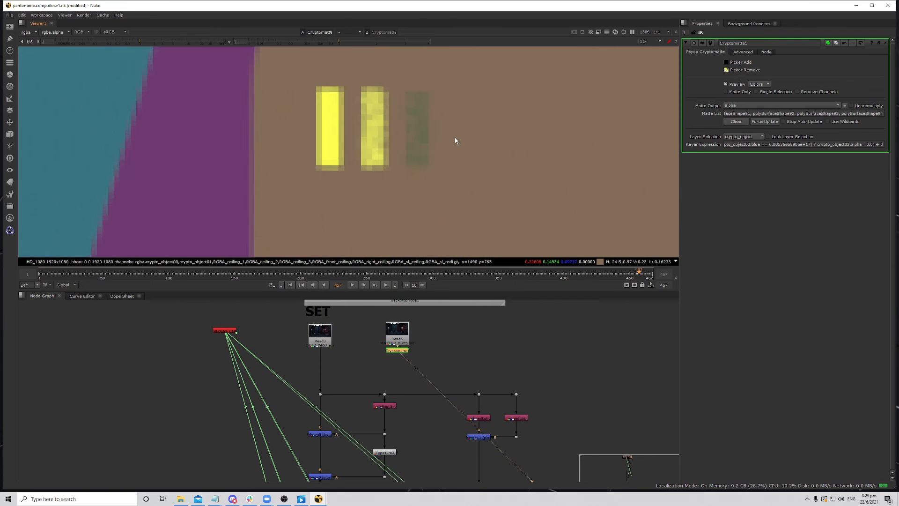
pyautogui.scroll(3, 422, 120)
pyautogui.keyDown('ctrl'); pyautogui.click(425, 127); pyautogui.keyUp('ctrl')
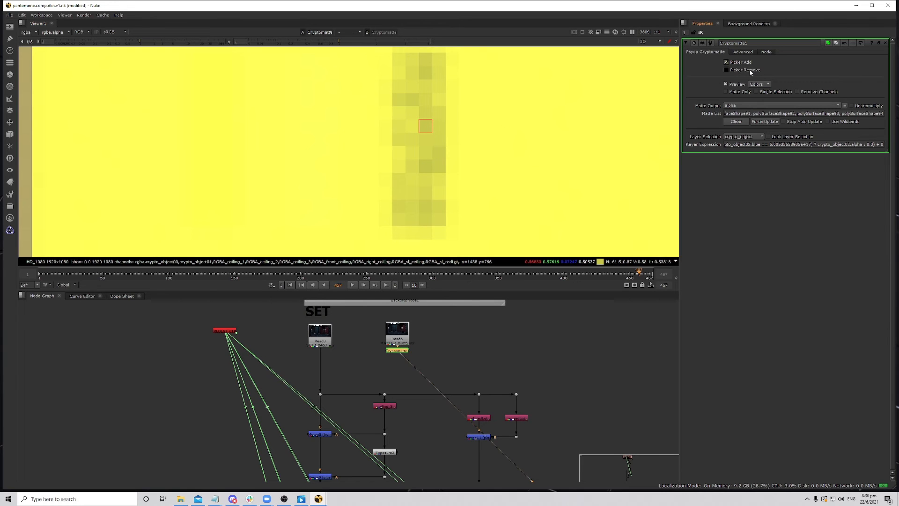
pyautogui.click(726, 69)
pyautogui.scroll(-10, 537, 125)
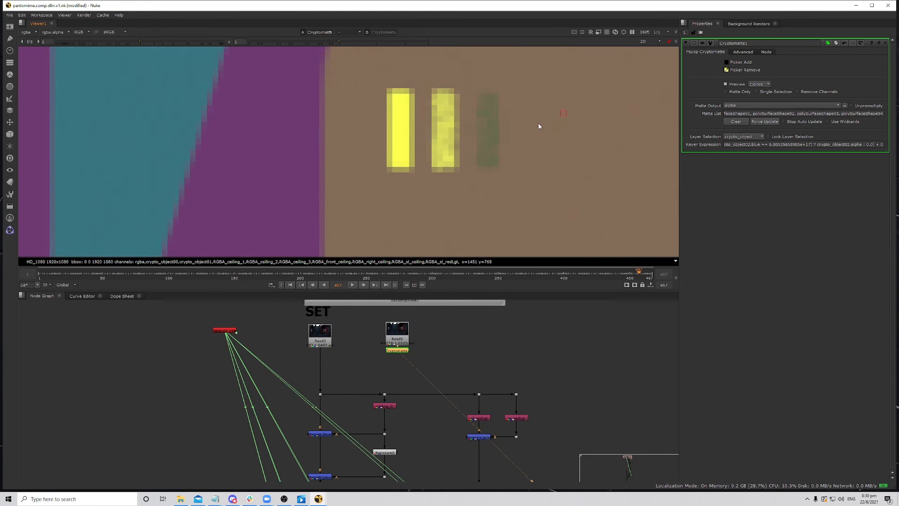
# - Add the two upper thin vertical lights on the frame beside the teal column to the Cryptomatte matte
pyautogui.scroll(-3, 528, 158)
pyautogui.scroll(4, 578, 141)
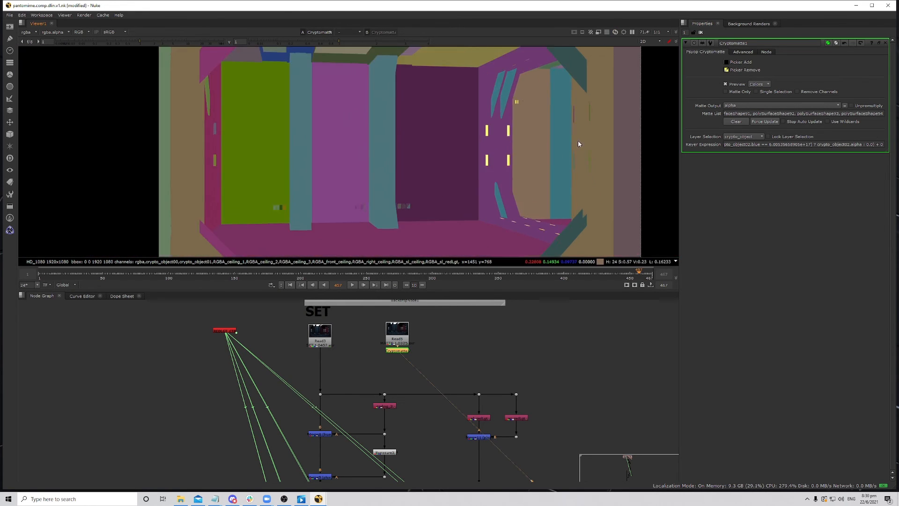
pyautogui.moveTo(577, 135); pyautogui.dragTo(533, 151, button='middle')
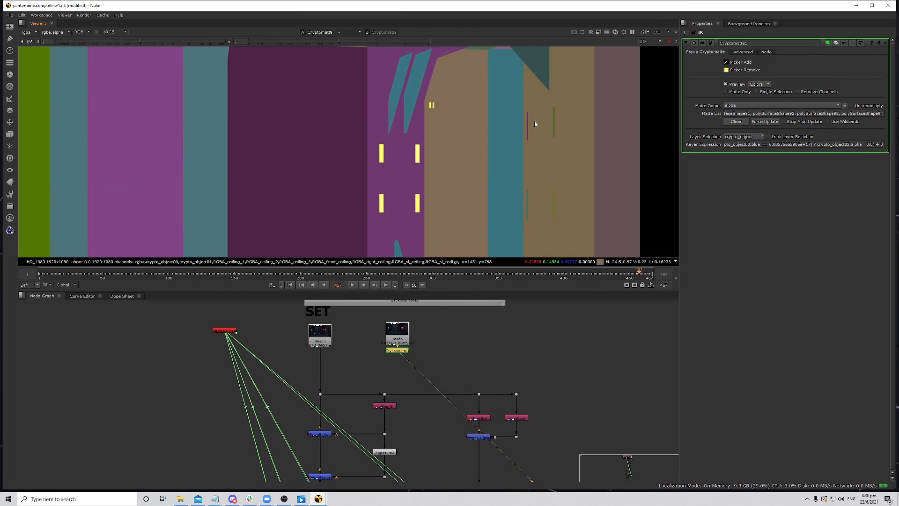
pyautogui.scroll(3, 536, 127)
pyautogui.scroll(4, 529, 129)
pyautogui.press('Left')
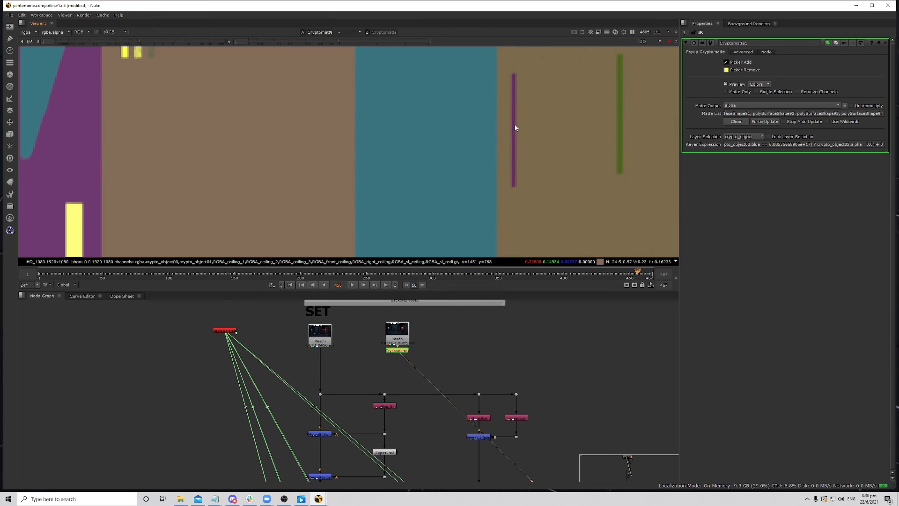
pyautogui.keyDown('ctrl'); pyautogui.click(514, 125); pyautogui.keyUp('ctrl')
pyautogui.keyDown('ctrl'); pyautogui.click(619, 125); pyautogui.keyUp('ctrl')
# - Add the two lower thin vertical lights on the same frame to the Cryptomatte matte
pyautogui.scroll(-4, 617, 129)
pyautogui.moveTo(594, 209); pyautogui.dragTo(583, 135, button='middle')
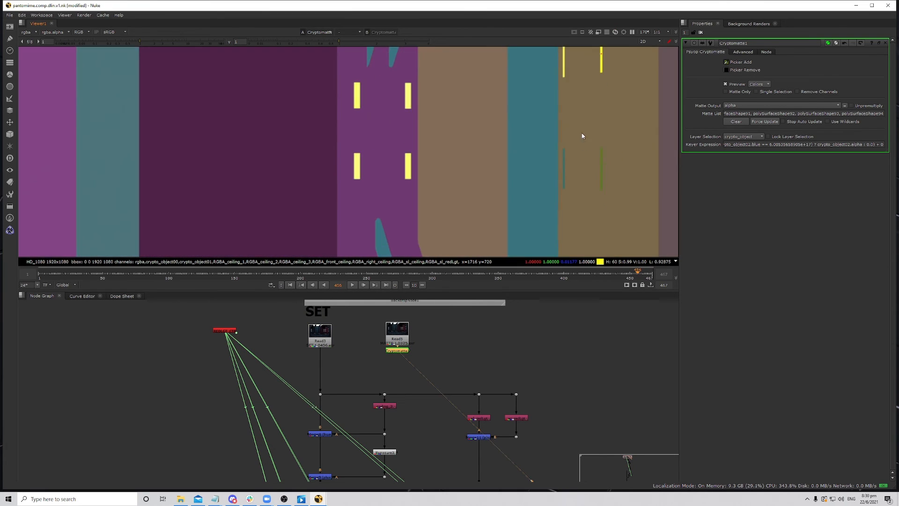
pyautogui.scroll(5, 591, 149)
pyautogui.keyDown('ctrl'); pyautogui.click(619, 175); pyautogui.keyUp('ctrl')
pyautogui.keyDown('ctrl'); pyautogui.click(491, 171); pyautogui.keyUp('ctrl')
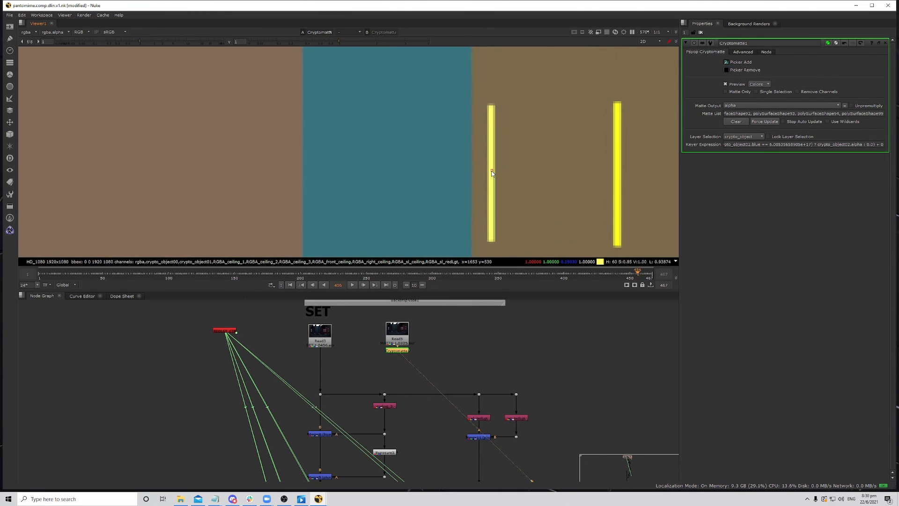
# - Add the two upright light panels on the pink wall and the tiny light near its base to the matte
pyautogui.scroll(-8, 491, 164)
pyautogui.scroll(6, 495, 160)
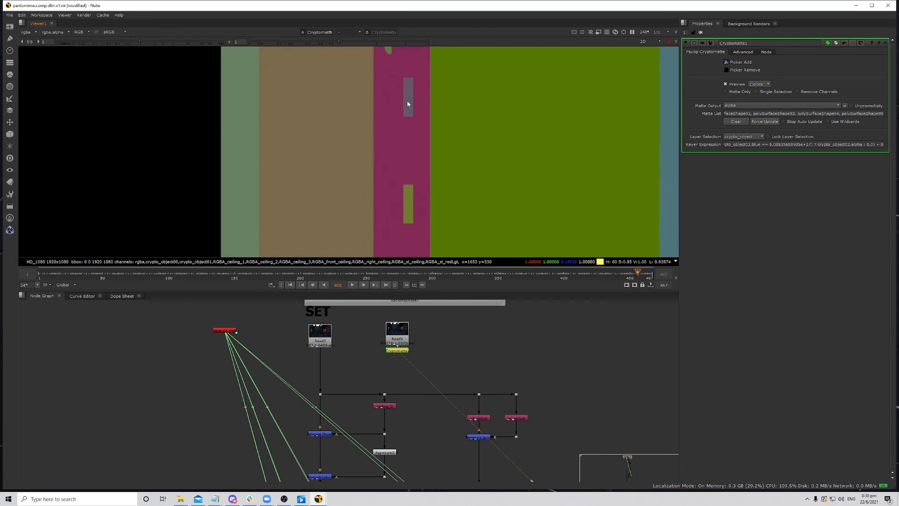
pyautogui.keyDown('ctrl'); pyautogui.click(410, 197); pyautogui.keyUp('ctrl')
pyautogui.scroll(-3, 444, 186)
pyautogui.scroll(10, 442, 148)
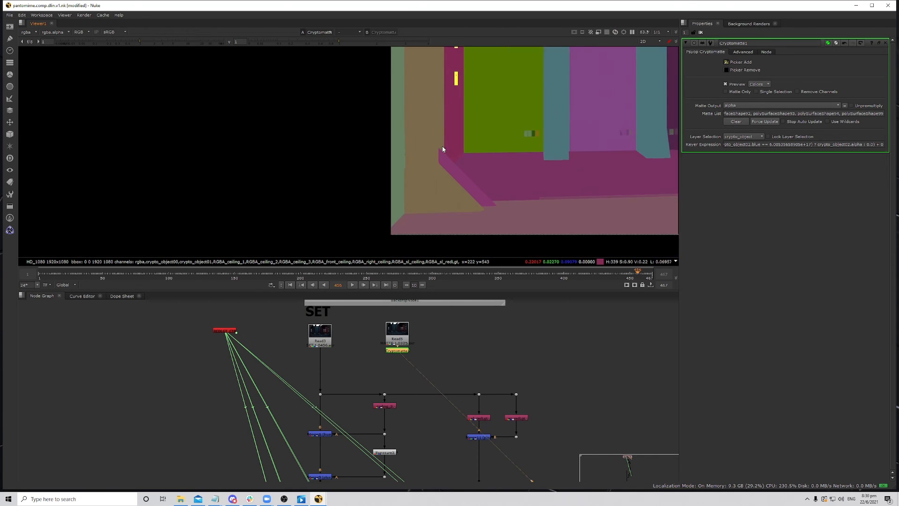
pyautogui.keyDown('ctrl'); pyautogui.click(406, 113); pyautogui.keyUp('ctrl')
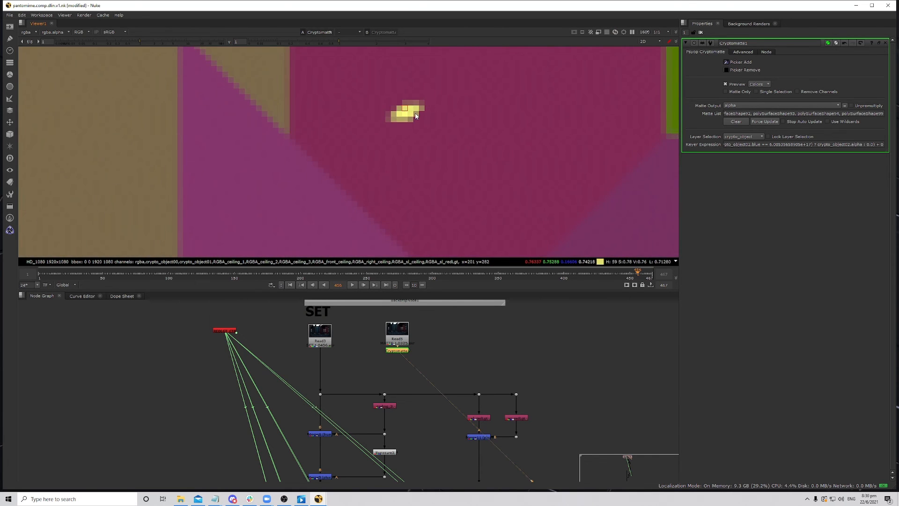
# - Examine the small coloured panels low on the green, violet and dark purple wall sections
pyautogui.scroll(-8, 457, 112)
pyautogui.moveTo(570, 106); pyautogui.dragTo(367, 178, button='middle')
pyautogui.scroll(3, 438, 151)
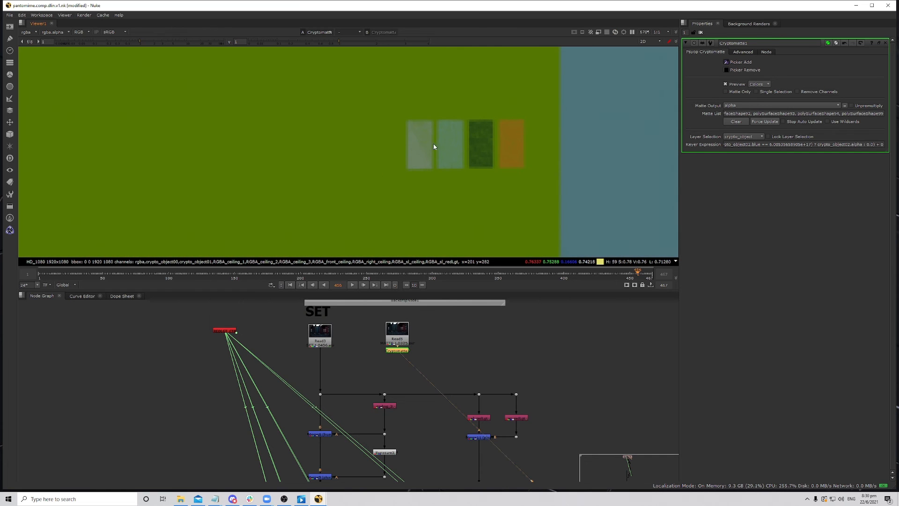
pyautogui.scroll(-6, 565, 155)
pyautogui.scroll(5, 565, 183)
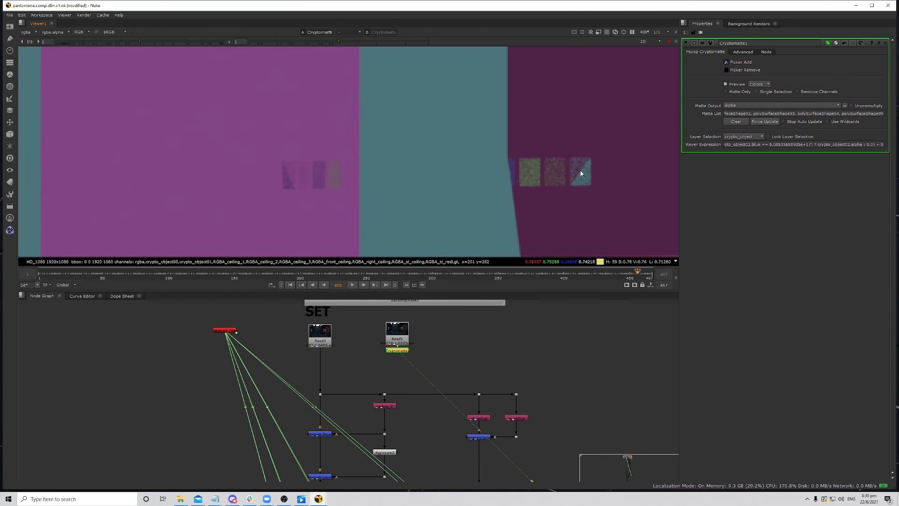
pyautogui.scroll(-9, 373, 168)
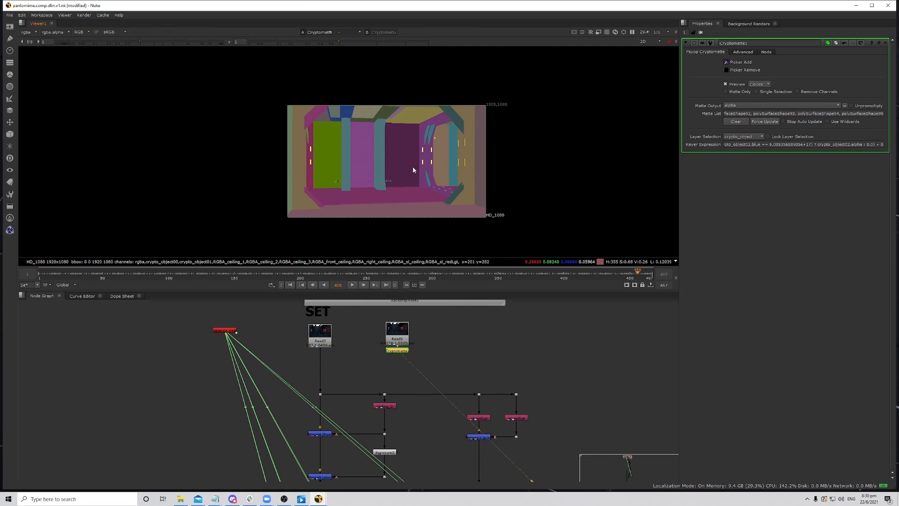
# - Connect the mask input of expoglow2 in the SHOT GRADE section to the Cryptomatte node in the SET section
pyautogui.scroll(2, 412, 167)
pyautogui.moveTo(435, 397); pyautogui.dragTo(434, 347, button='middle')
pyautogui.scroll(-6, 436, 348)
pyautogui.moveTo(445, 449); pyautogui.dragTo(423, 381, button='middle')
pyautogui.moveTo(475, 350); pyautogui.dragTo(443, 325, button='middle')
pyautogui.scroll(4, 438, 371)
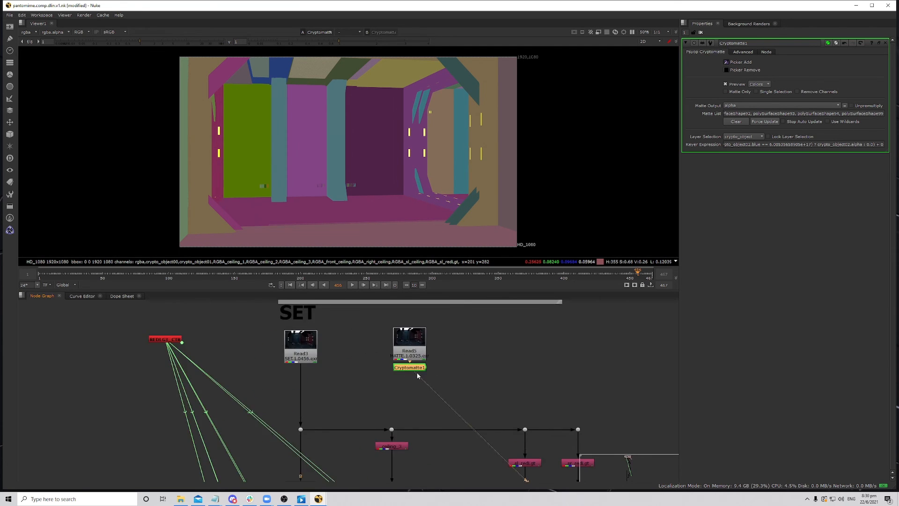
pyautogui.scroll(-5, 418, 369)
pyautogui.moveTo(418, 369); pyautogui.dragTo(412, 426, button='middle')
pyautogui.scroll(4, 421, 424)
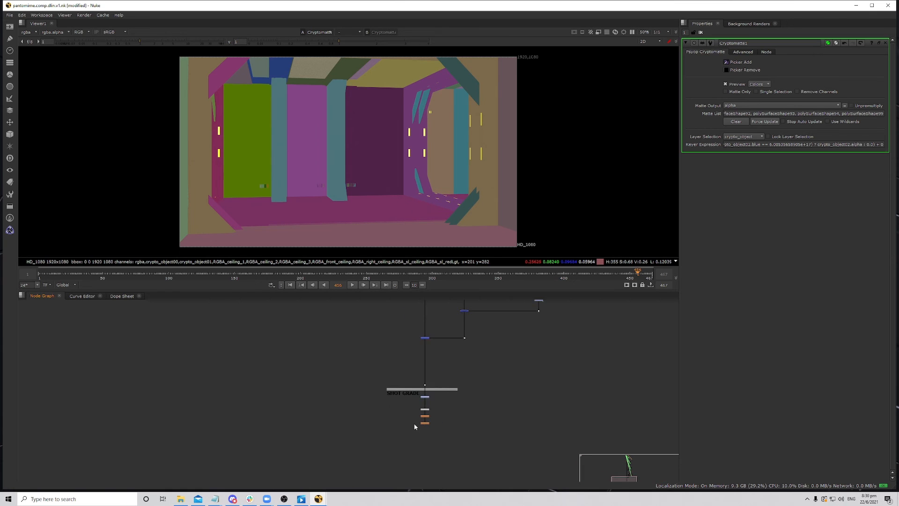
pyautogui.click(431, 427)
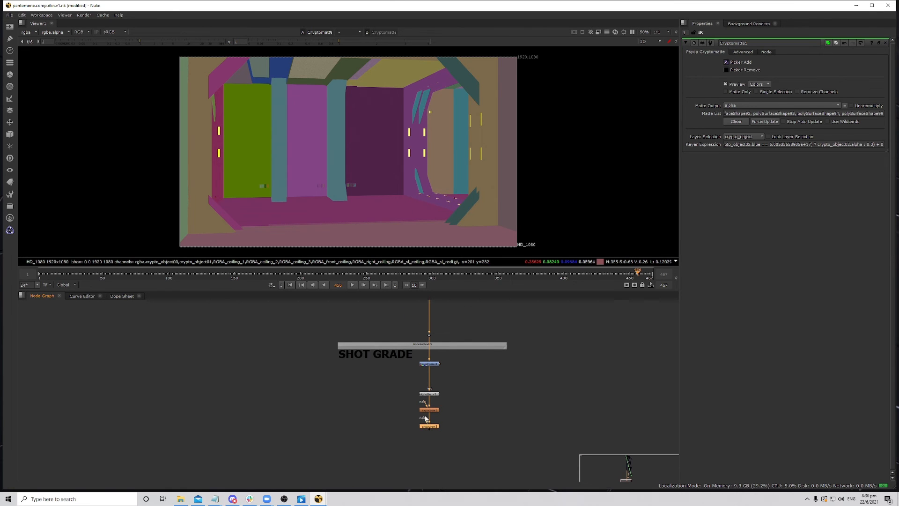
pyautogui.press('space')
pyautogui.moveTo(426, 418); pyautogui.dragTo(382, 176)
pyautogui.press('super')
pyautogui.press('super')
pyautogui.press('super')
pyautogui.press('super')
pyautogui.press('super')
pyautogui.press('super')
# - View the output of expoglow2 and enable its mask using the rgba.alpha channel
pyautogui.scroll(-1, 446, 358)
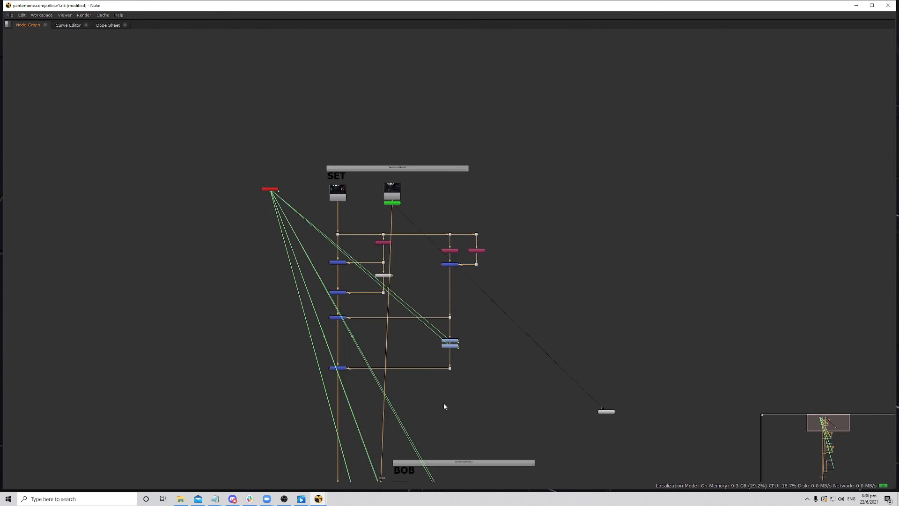
pyautogui.moveTo(443, 428)
pyautogui.mouseDown(button='middle')
pyautogui.moveTo(489, 50)
pyautogui.moveTo(465, 83)
pyautogui.moveTo(459, 225)
pyautogui.moveTo(451, 142)
pyautogui.mouseUp(button='middle')
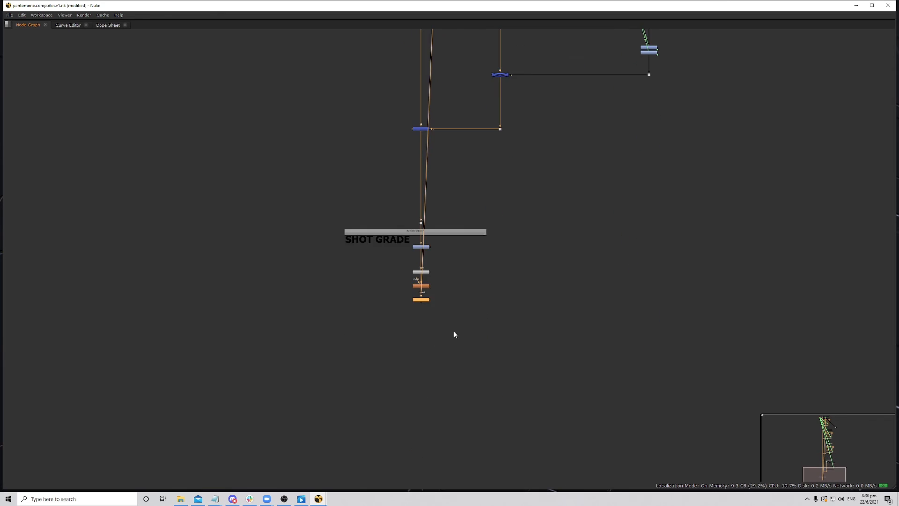
pyautogui.scroll(5, 454, 334)
pyautogui.click(445, 324)
pyautogui.press('space')
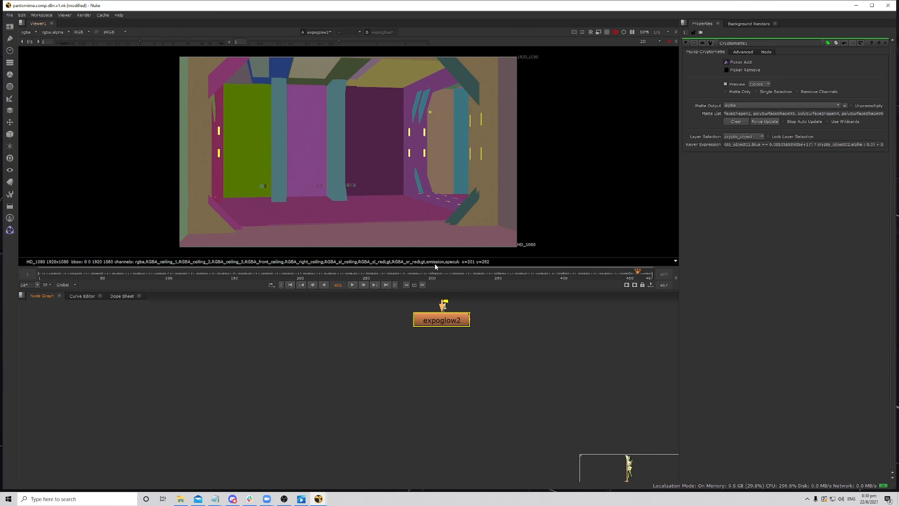
pyautogui.moveTo(484, 367); pyautogui.dragTo(400, 424, button='middle')
pyautogui.doubleClick(383, 430)
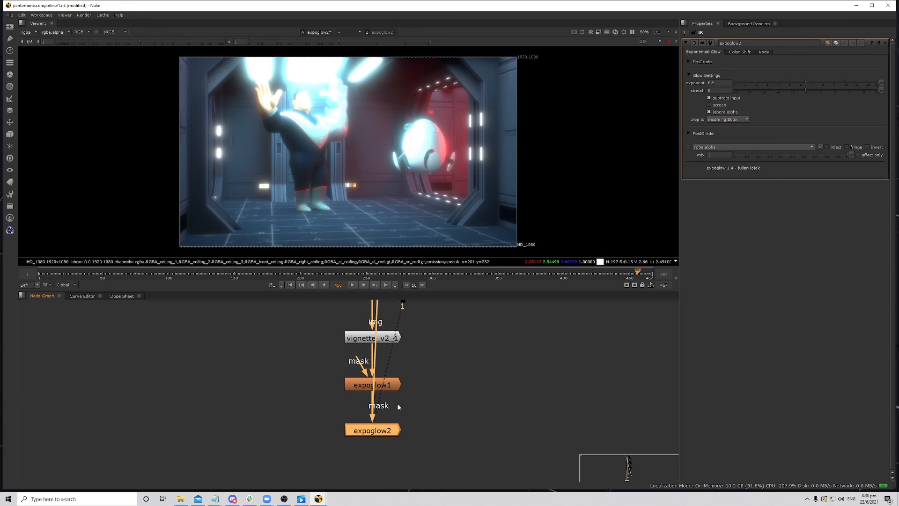
pyautogui.click(688, 147)
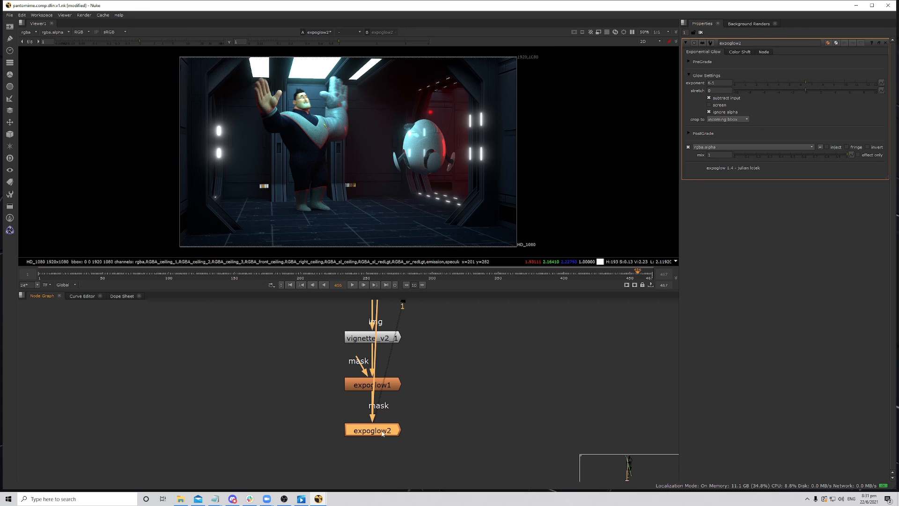
# - Offset expoglow2 from the main node column and lower its PreGrade multiply to about 0.07
pyautogui.moveTo(379, 433); pyautogui.dragTo(420, 437)
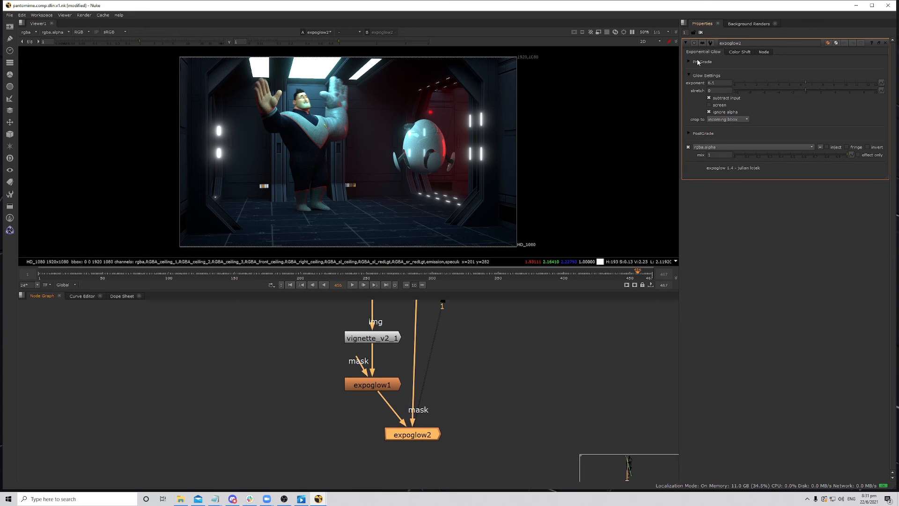
pyautogui.click(703, 76)
pyautogui.click(702, 76)
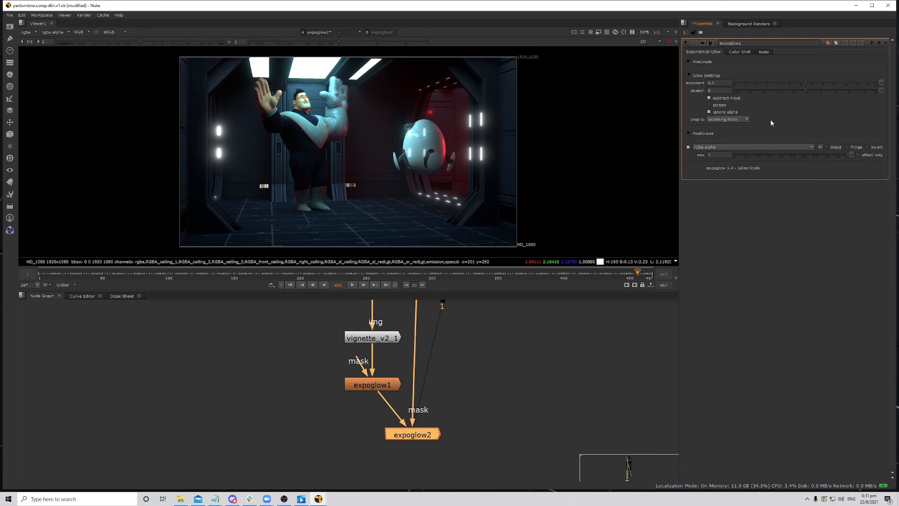
pyautogui.click(704, 62)
pyautogui.moveTo(795, 108); pyautogui.dragTo(756, 105)
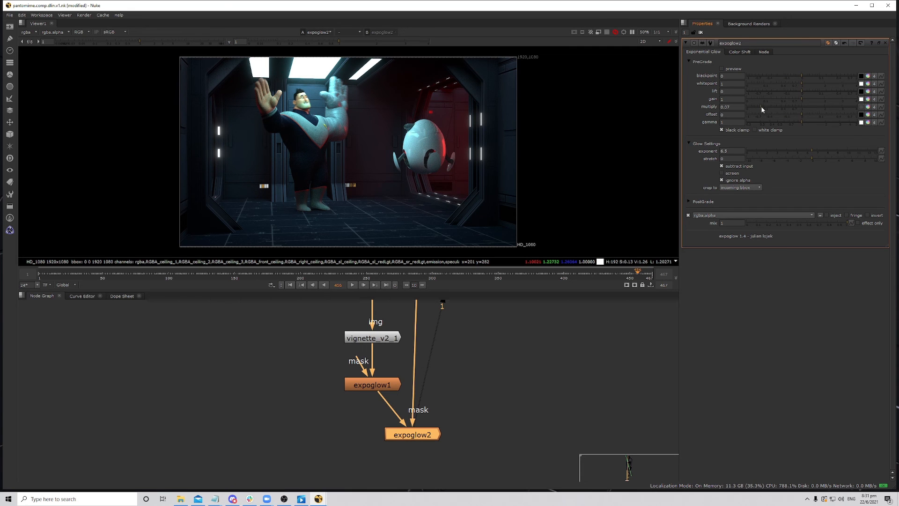
# - Compare the shot with expoglow2 disabled and enabled, checking the glow around the wall lights
pyautogui.scroll(5, 467, 123)
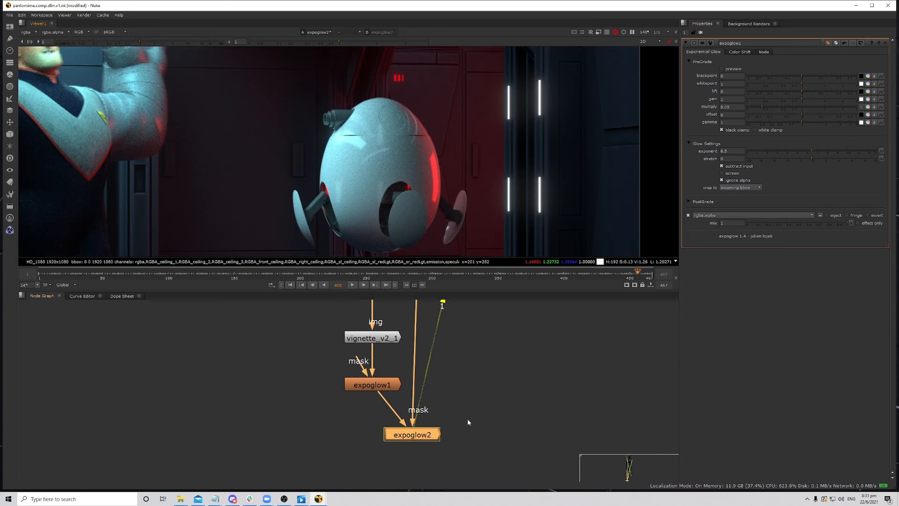
pyautogui.press('d')
pyautogui.press('d')
pyautogui.press('d')
pyautogui.press('d')
pyautogui.scroll(-3, 513, 175)
pyautogui.press('d')
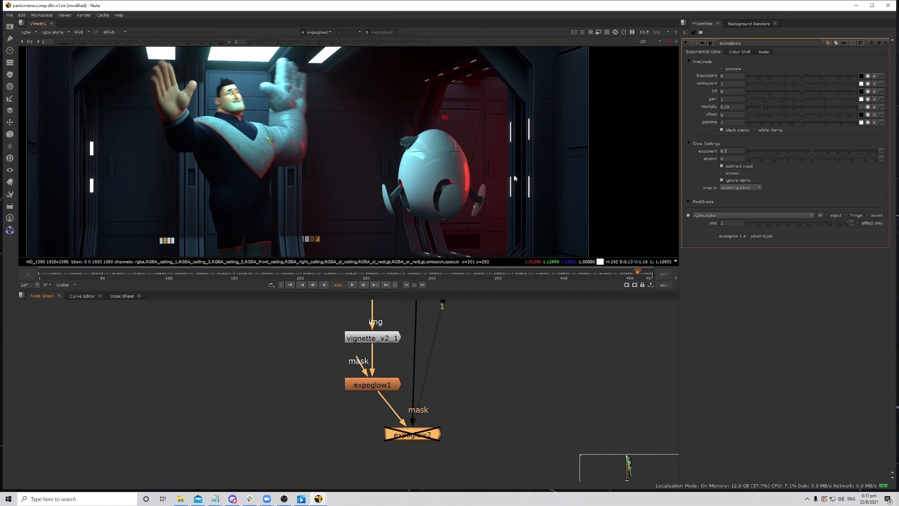
pyautogui.press('d')
pyautogui.press('d')
pyautogui.press('d')
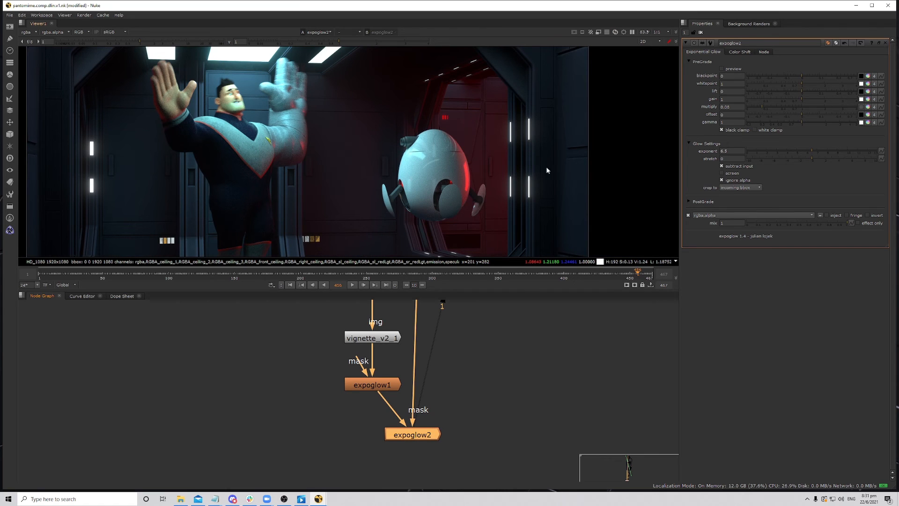
# - Lower expoglow2's PreGrade multiply to 0.055 and compare the image with the glow off and on
pyautogui.click(759, 106)
pyautogui.moveTo(759, 106); pyautogui.dragTo(759, 104)
pyautogui.moveTo(554, 141); pyautogui.dragTo(560, 135, button='middle')
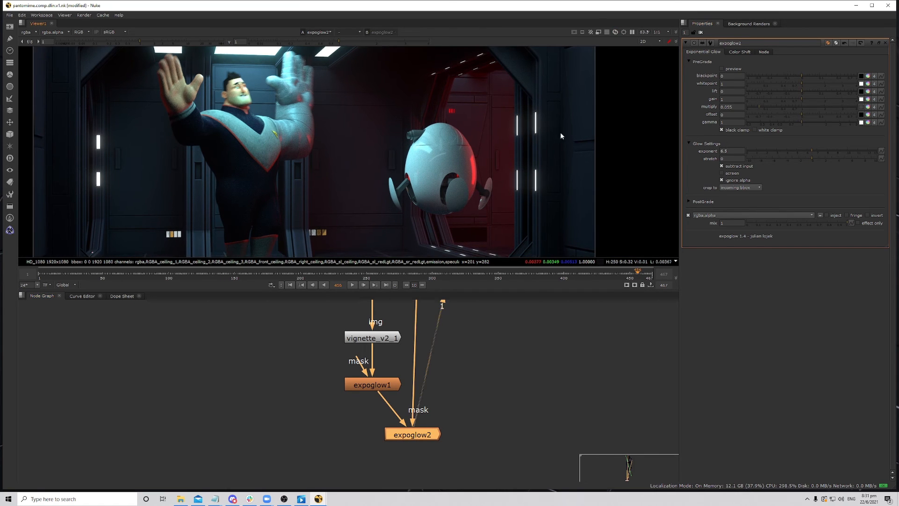
pyautogui.press('d')
pyautogui.press('d')
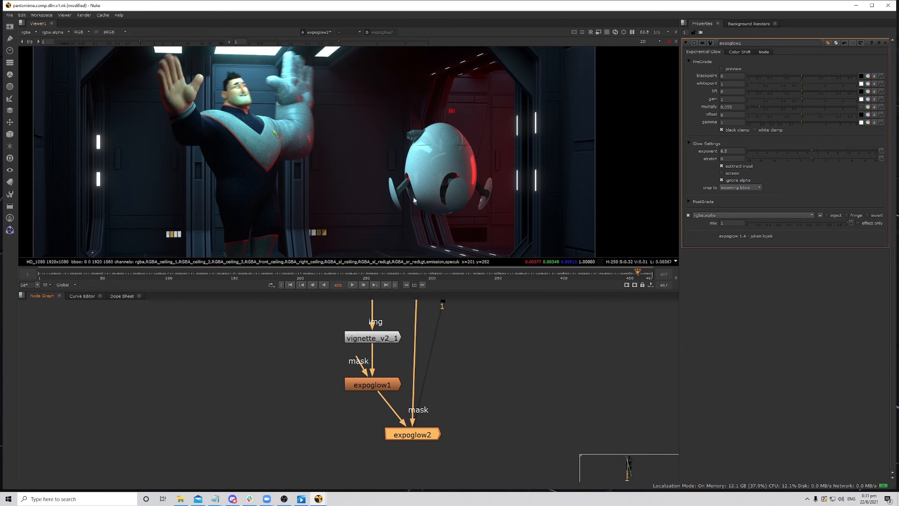
pyautogui.scroll(-3, 412, 196)
pyautogui.scroll(-3, 453, 409)
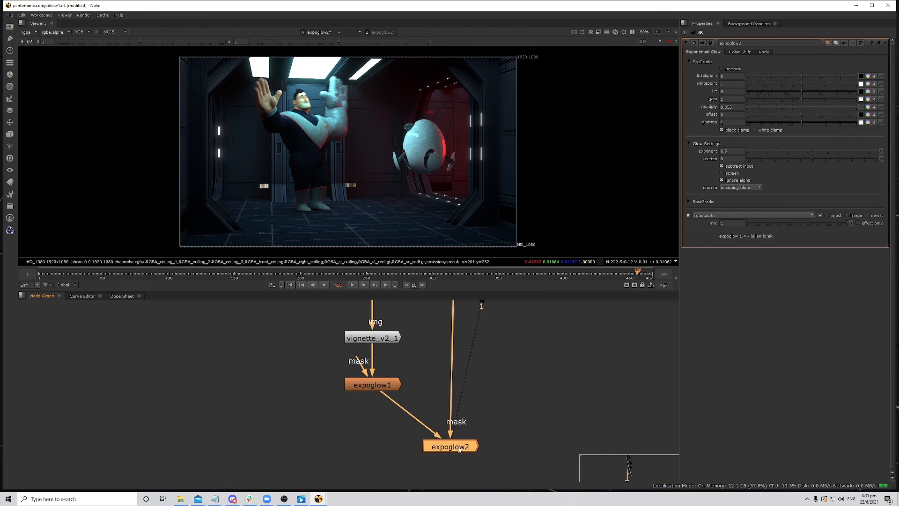
# - Insert a Dot in expoglow2's mask connection, align expoglow2 directly below expoglow1, and place the Dot level beside it
pyautogui.press('space')
pyautogui.scroll(-4, 468, 361)
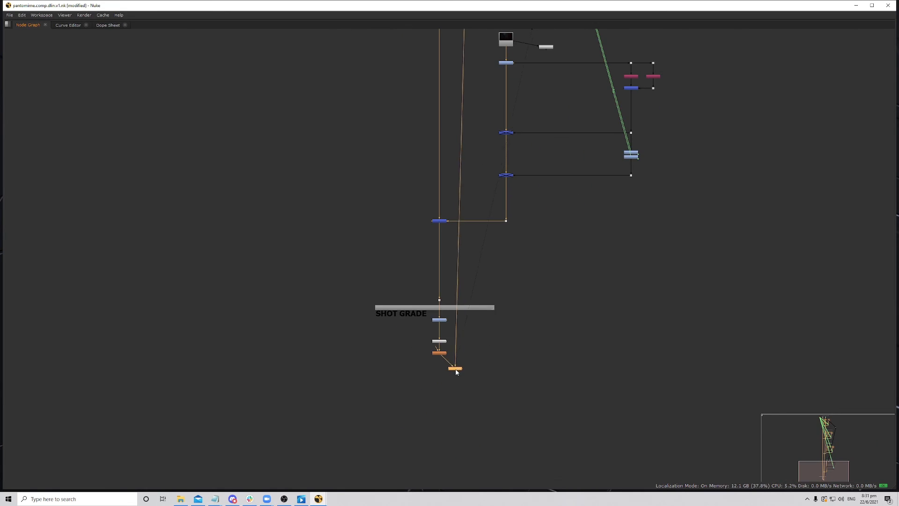
pyautogui.scroll(-6, 506, 360)
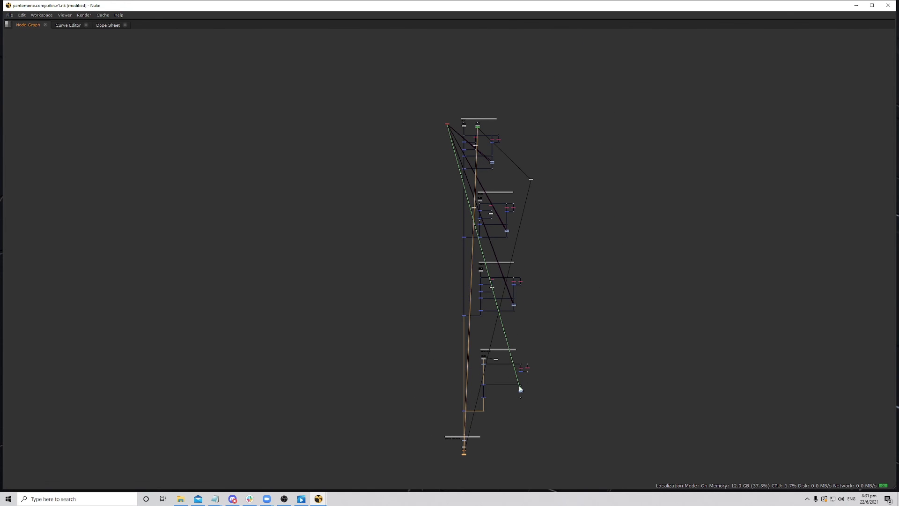
pyautogui.scroll(10, 494, 296)
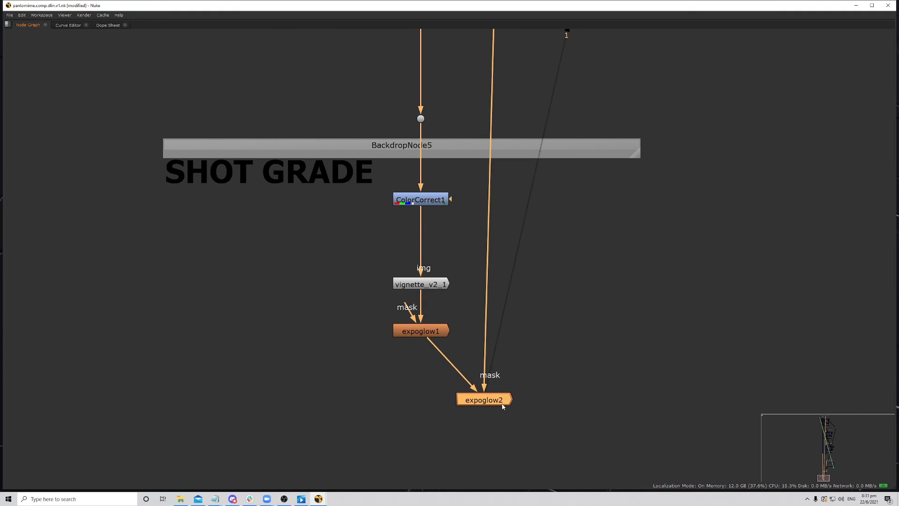
pyautogui.keyDown('ctrl'); pyautogui.moveTo(490, 208); pyautogui.dragTo(517, 361); pyautogui.keyUp('ctrl')
pyautogui.moveTo(488, 402); pyautogui.dragTo(426, 401)
pyautogui.moveTo(517, 361); pyautogui.dragTo(491, 398)
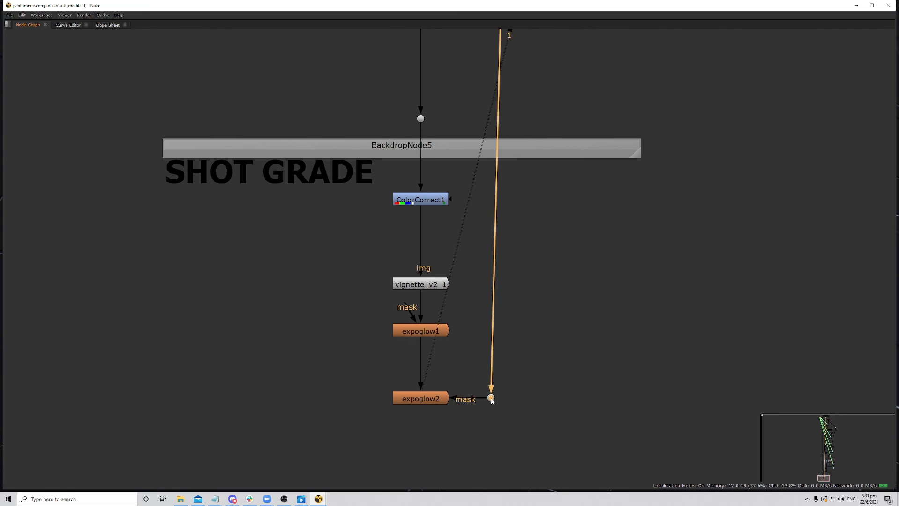
# - Hide the input of the Dot feeding expoglow2's mask so its long connection line is not drawn
pyautogui.press('space')
pyautogui.scroll(-4, 518, 396)
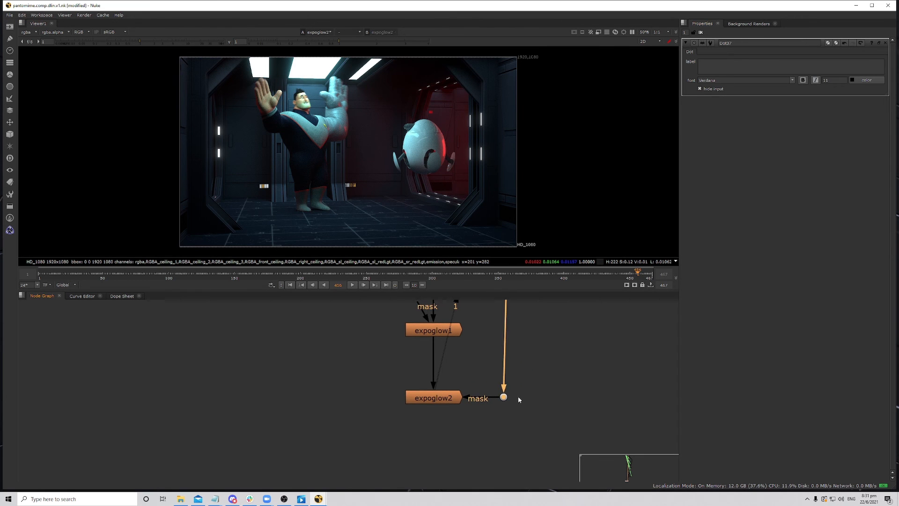
pyautogui.press('space')
pyautogui.scroll(3, 538, 356)
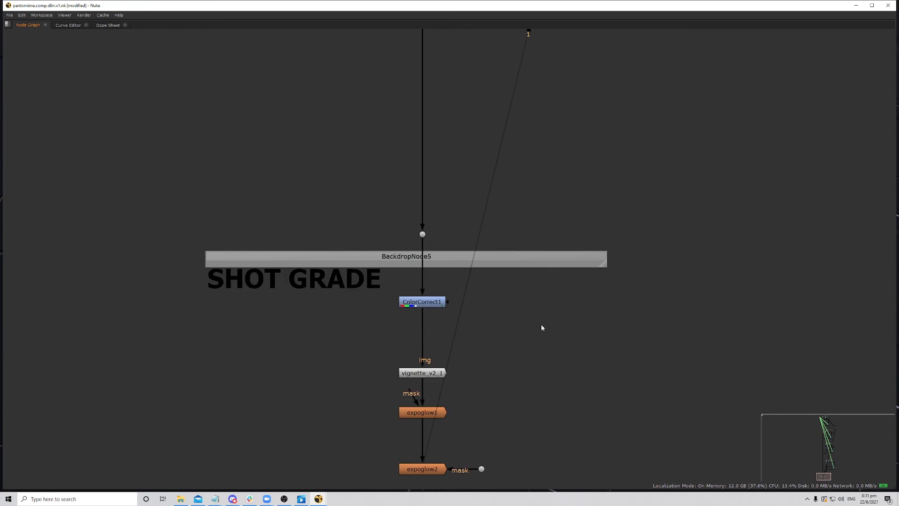
pyautogui.moveTo(524, 434); pyautogui.dragTo(471, 478)
# - Examine the whole node tree, tracing the hidden mask connection from the SHOT GRADE section up to the set nodes
pyautogui.scroll(-8, 566, 357)
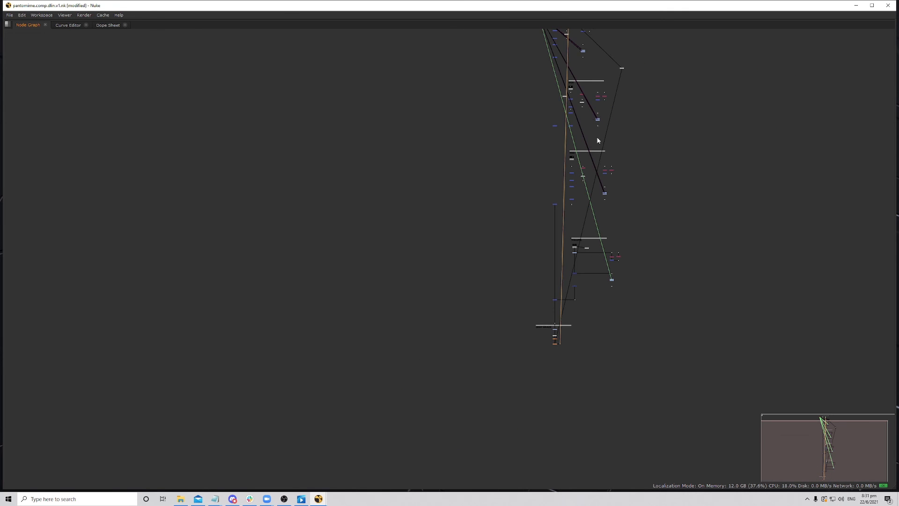
pyautogui.scroll(8, 539, 205)
pyautogui.moveTo(631, 394); pyautogui.dragTo(588, 170, button='middle')
pyautogui.scroll(-7, 562, 182)
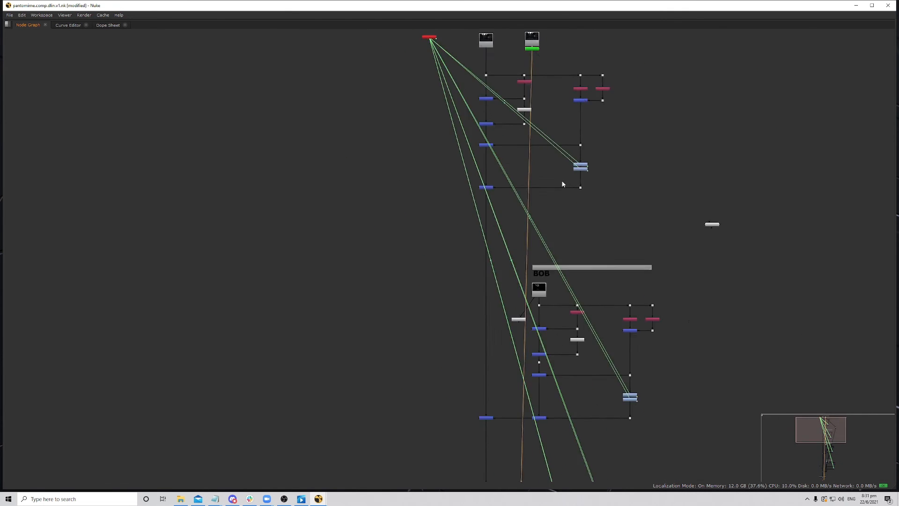
pyautogui.moveTo(526, 306); pyautogui.dragTo(520, 221, button='middle')
pyautogui.scroll(10, 509, 267)
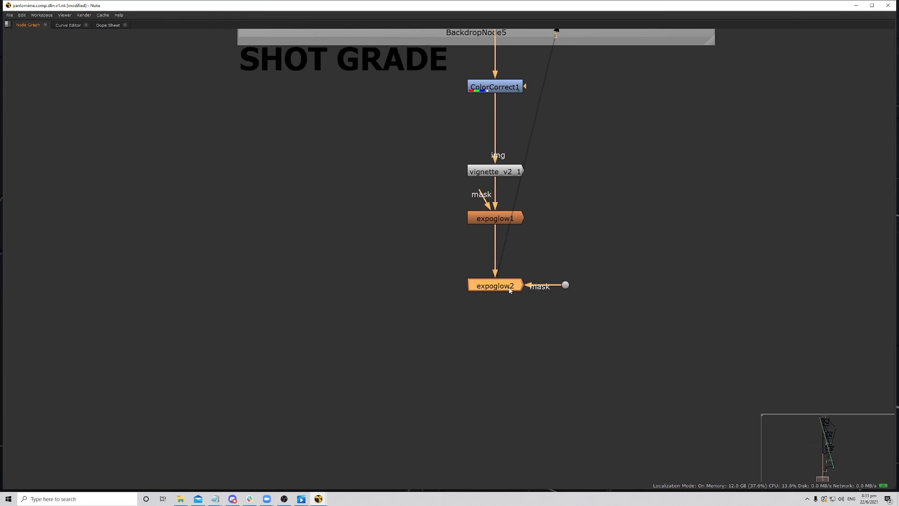
pyautogui.press('space')
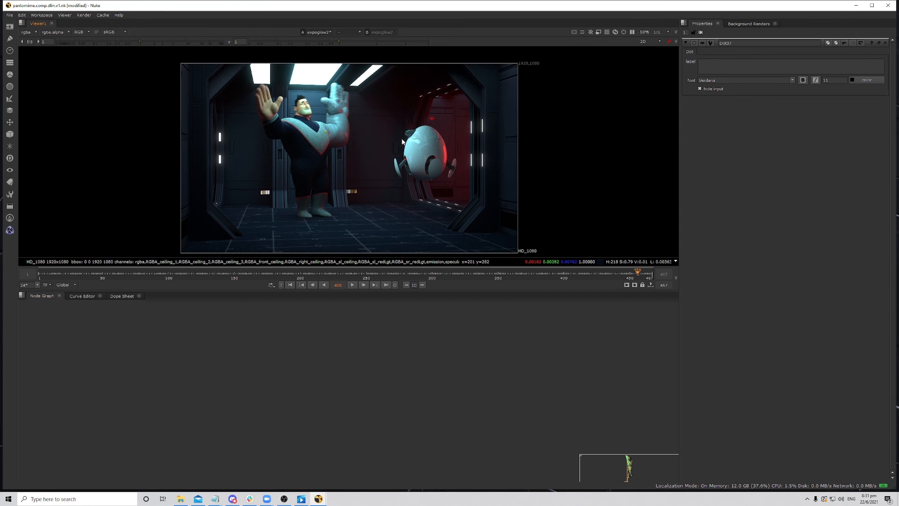
# - Scrub to about frame 462 near the end of the shot to check the graded result
pyautogui.moveTo(527, 366); pyautogui.dragTo(435, 377, button='middle')
pyautogui.scroll(-4, 435, 377)
pyautogui.moveTo(344, 164); pyautogui.dragTo(344, 154, button='middle')
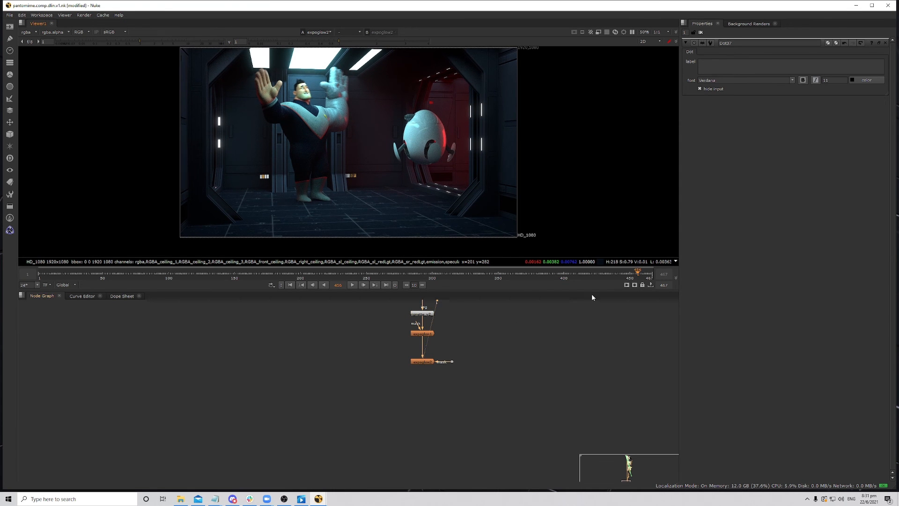
pyautogui.click(632, 274)
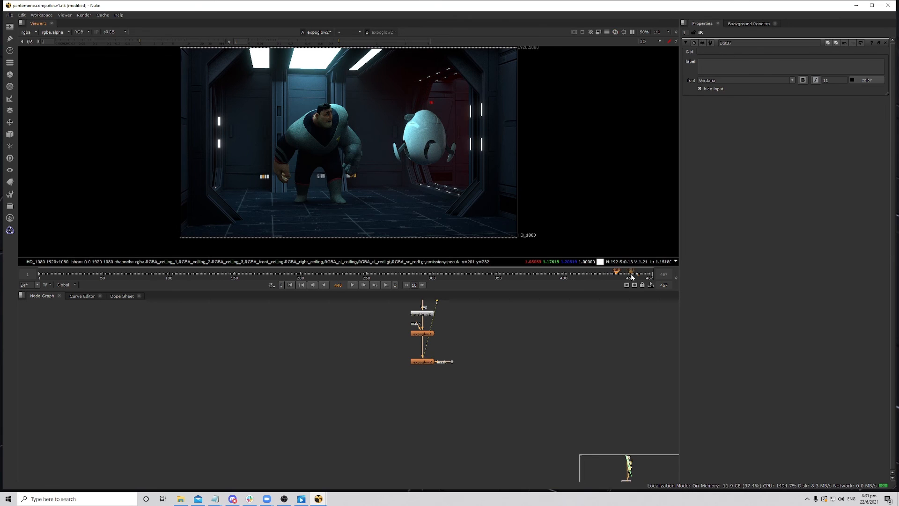
pyautogui.moveTo(633, 276); pyautogui.dragTo(645, 274)
# - Add a Shuffle node below expoglow2 and set its alpha output to black (0)
pyautogui.scroll(5, 434, 425)
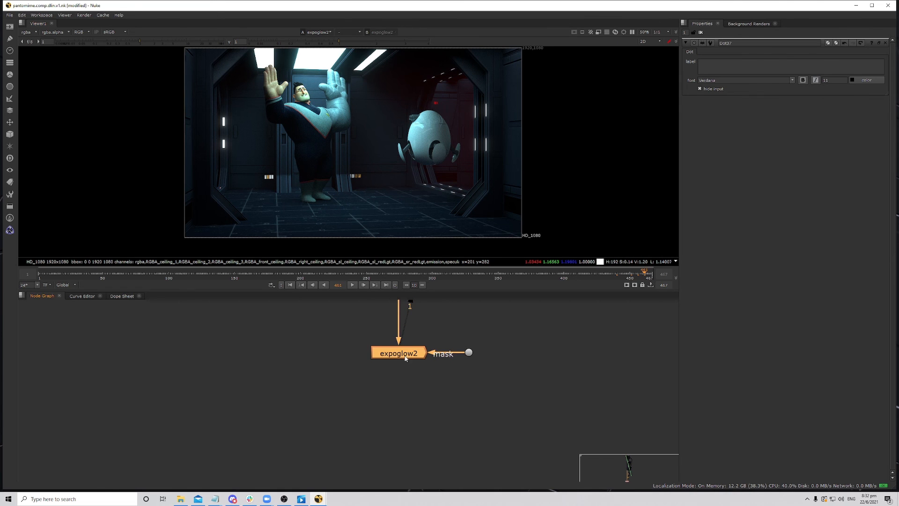
pyautogui.press('Tab')
pyautogui.write('s')
pyautogui.click(389, 393)
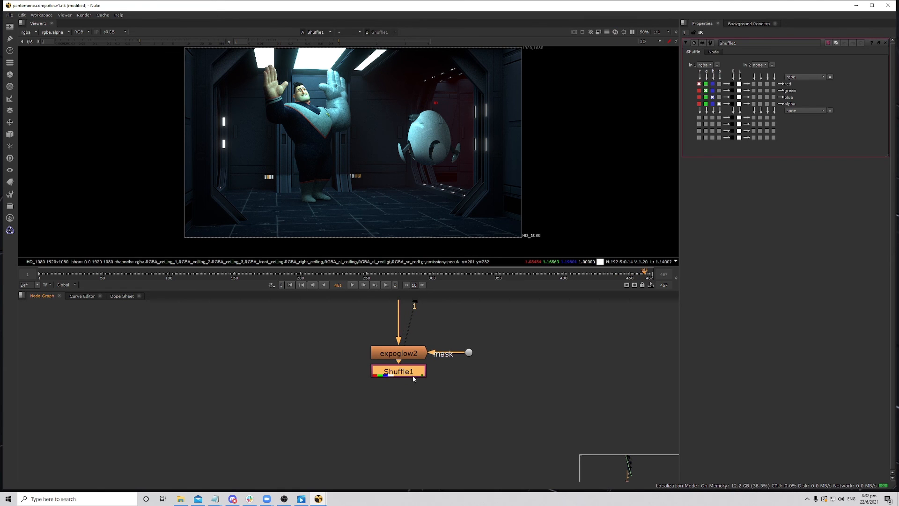
pyautogui.moveTo(412, 376); pyautogui.dragTo(411, 405)
pyautogui.click(732, 103)
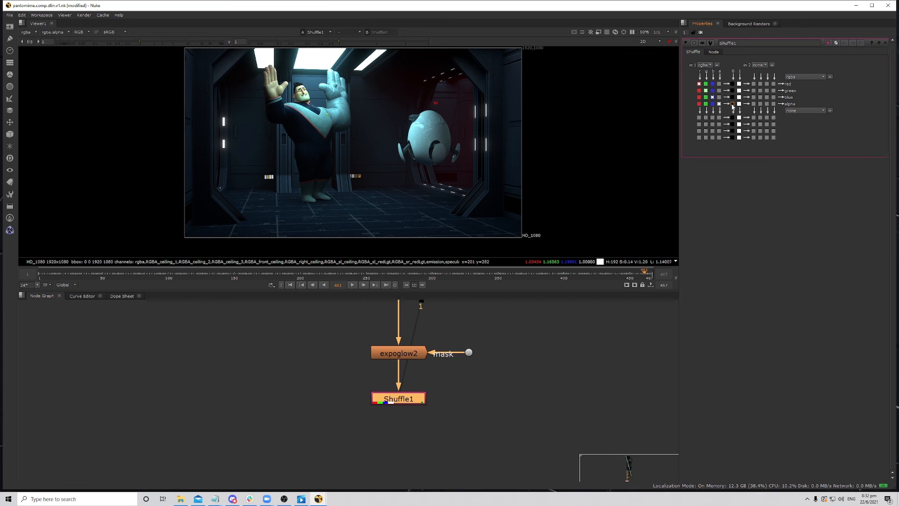
# - Add a Reformat node below the Shuffle with output format HD_1080 and space it out in the column
pyautogui.moveTo(482, 391); pyautogui.dragTo(496, 349, button='middle')
pyautogui.press('Tab')
pyautogui.write('ref')
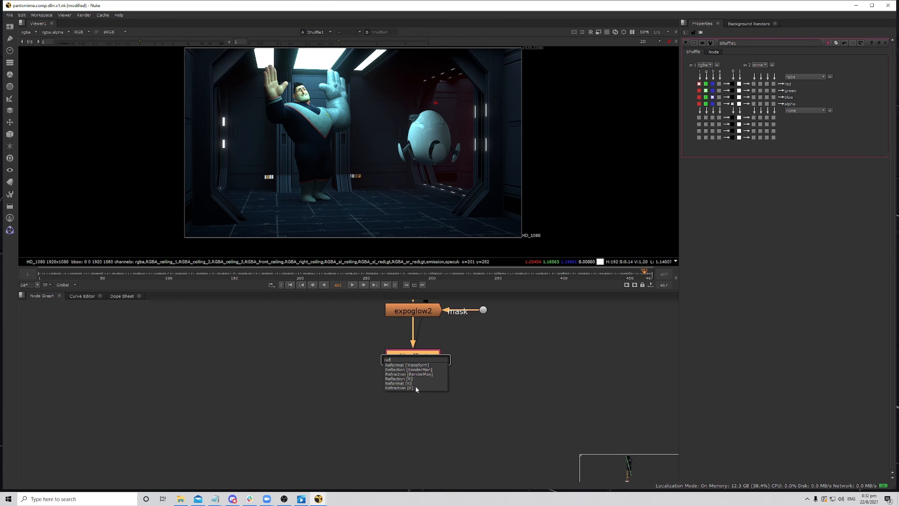
pyautogui.press('Return')
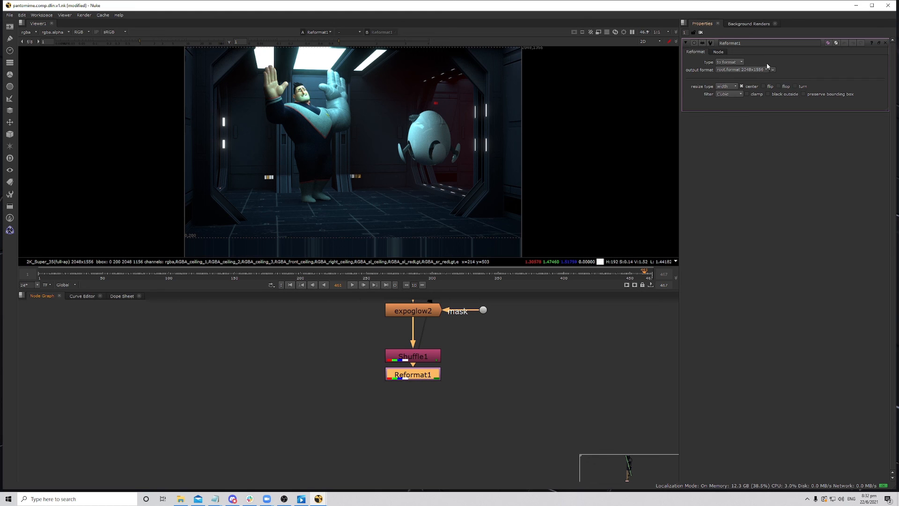
pyautogui.click(733, 69)
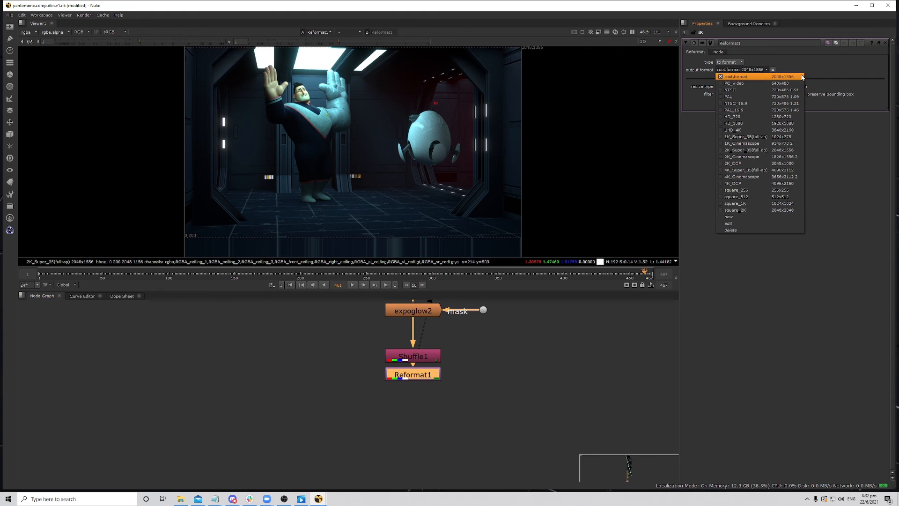
pyautogui.click(798, 123)
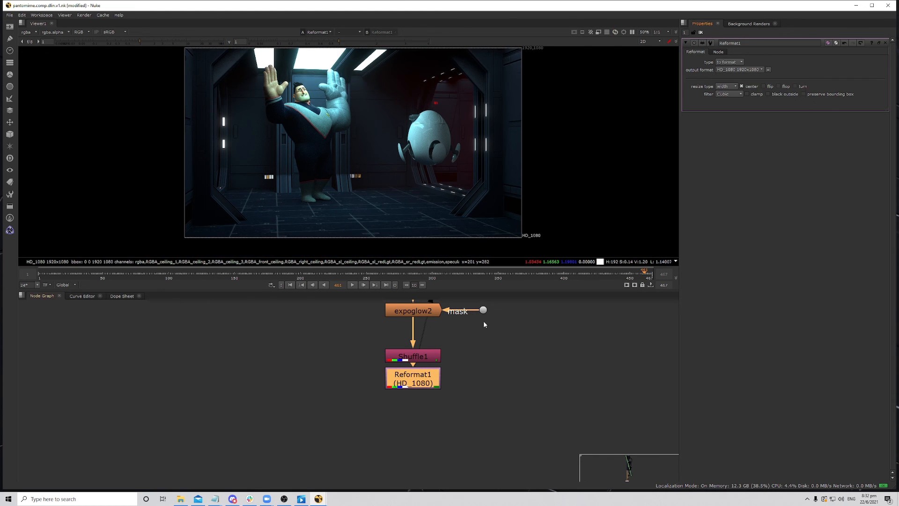
pyautogui.moveTo(420, 380); pyautogui.dragTo(419, 392)
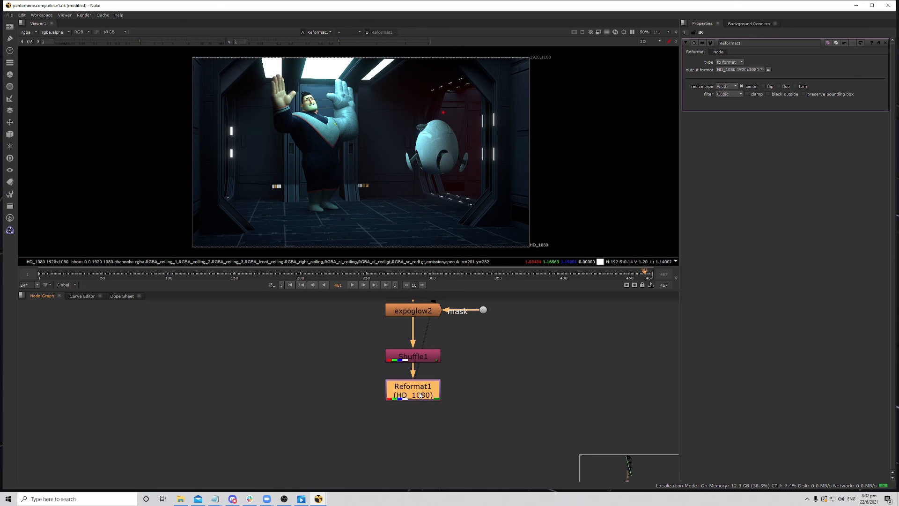
# - Add a Crop node below the Reformat node
pyautogui.press('Tab')
pyautogui.write('cr')
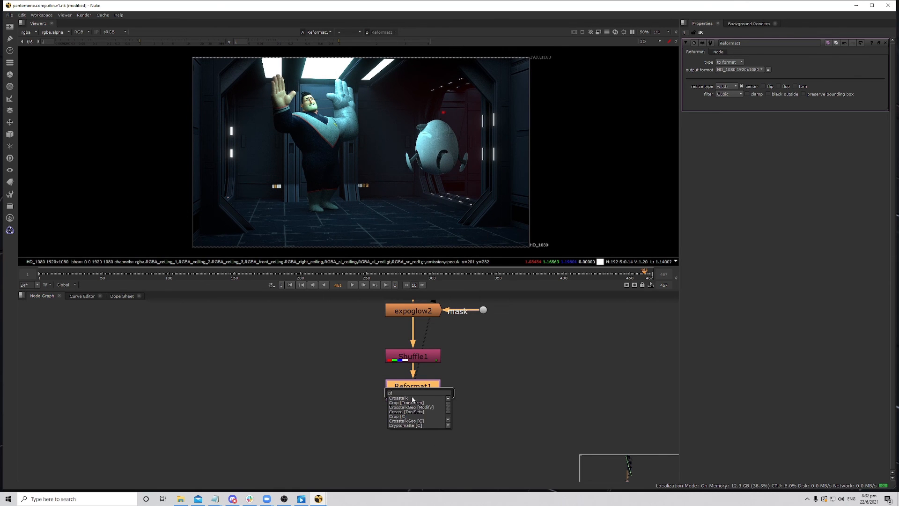
pyautogui.click(412, 402)
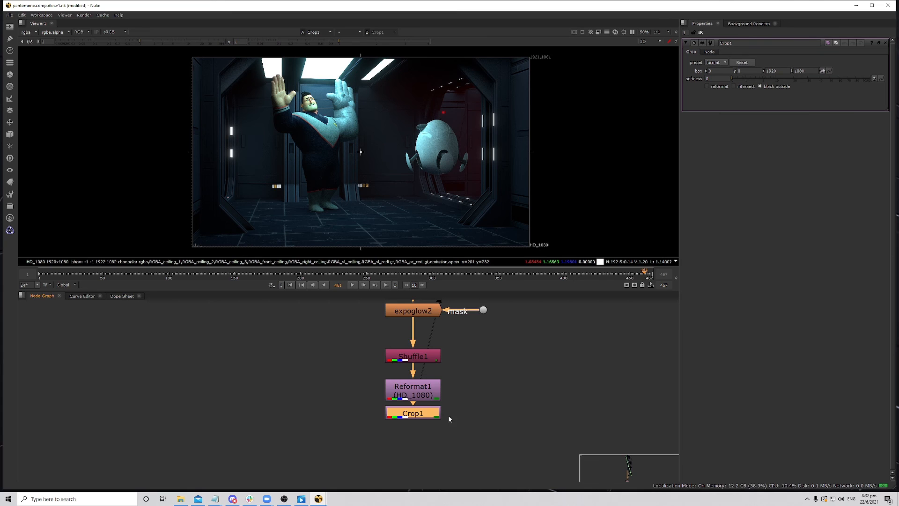
# - Add a Write node below the Crop node and set its file type to exr
pyautogui.moveTo(423, 417); pyautogui.dragTo(425, 402, button='middle')
pyautogui.moveTo(425, 438); pyautogui.dragTo(424, 426, button='middle')
pyautogui.press('Tab')
pyautogui.write('write')
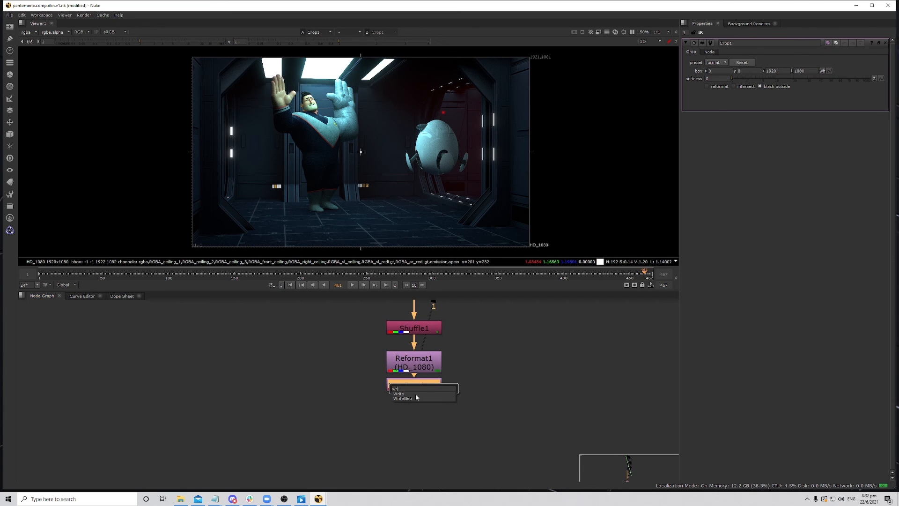
pyautogui.press('Return')
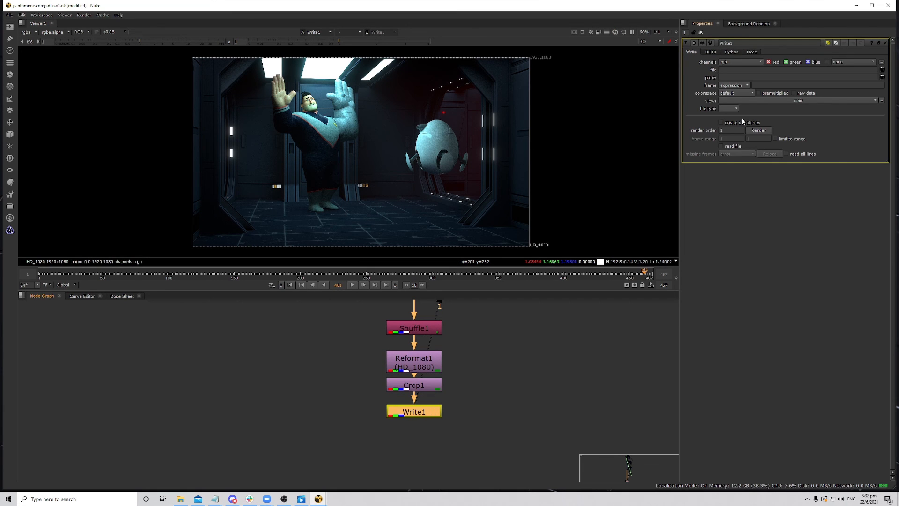
pyautogui.click(729, 108)
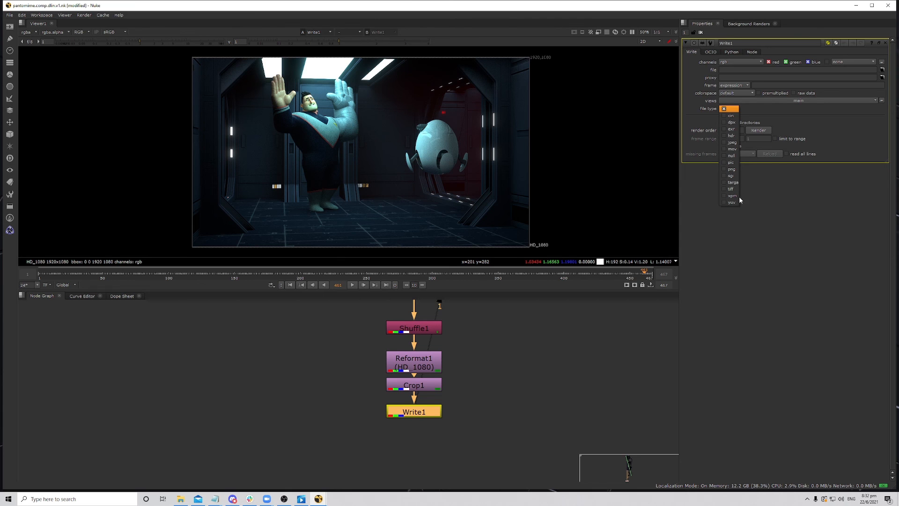
pyautogui.click(732, 129)
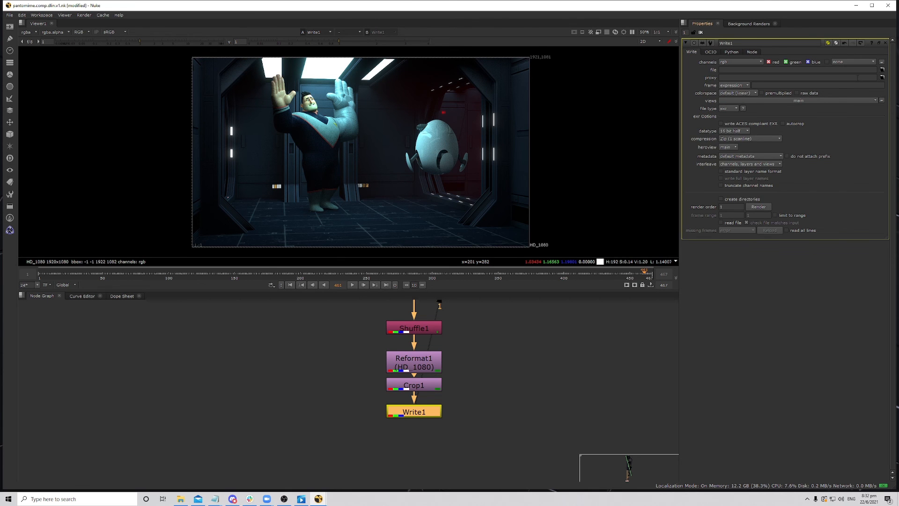
pyautogui.moveTo(515, 147); pyautogui.dragTo(511, 143, button='middle')
# - Browse for Write1's output location and create a folder named comp inside the Pantomime project folder
pyautogui.click(760, 69)
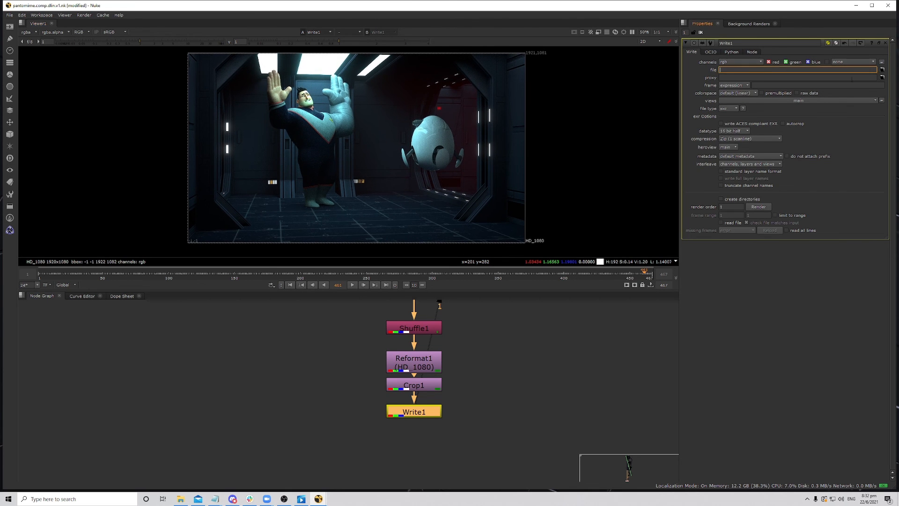
pyautogui.click(884, 71)
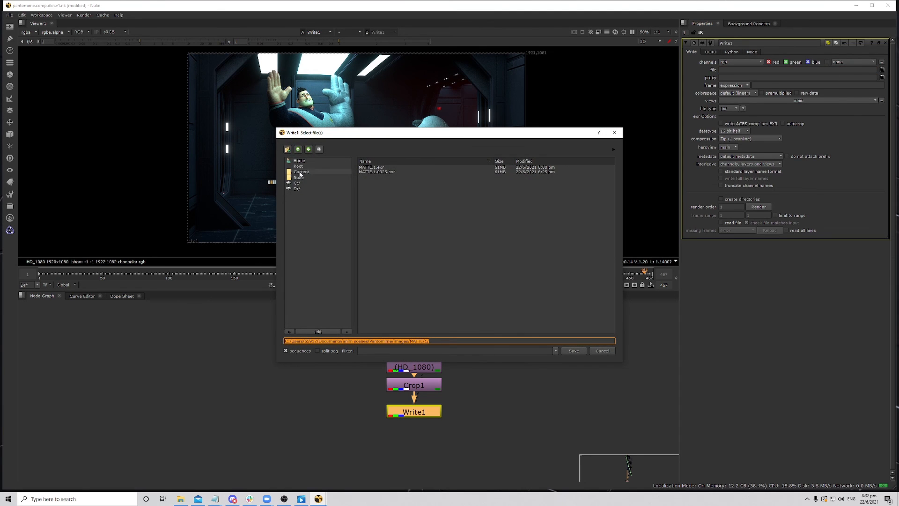
pyautogui.click(309, 149)
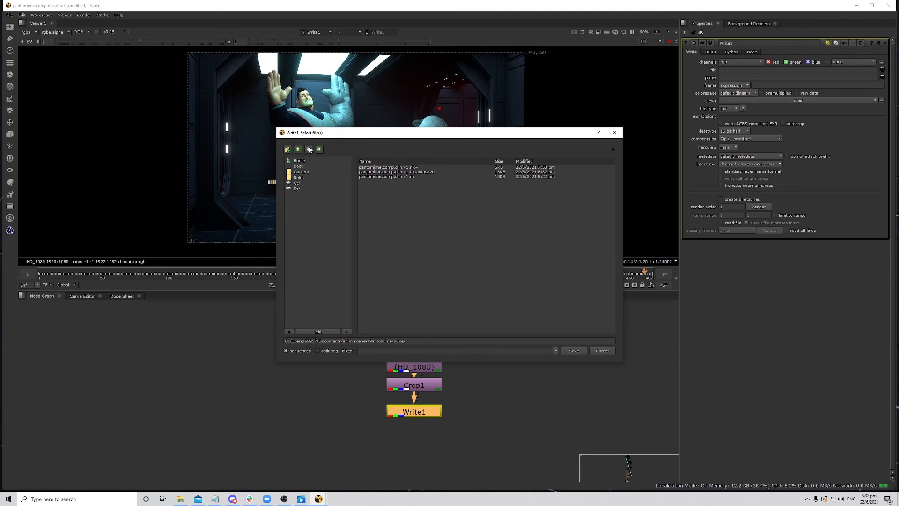
pyautogui.click(298, 149)
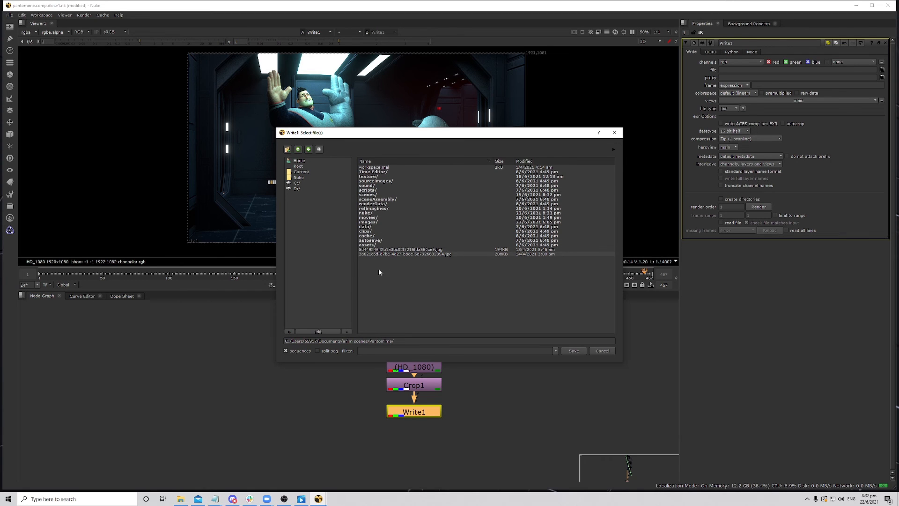
pyautogui.click(288, 149)
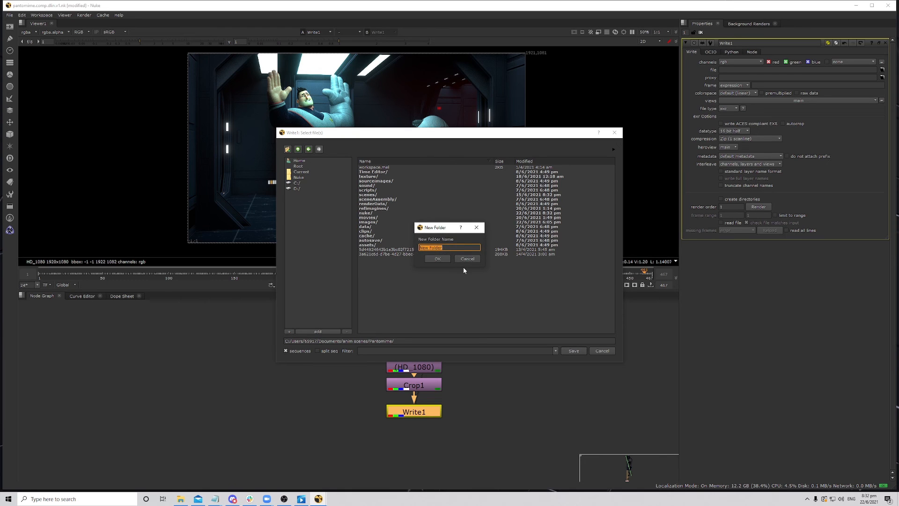
pyautogui.write('comp')
pyautogui.press('Return')
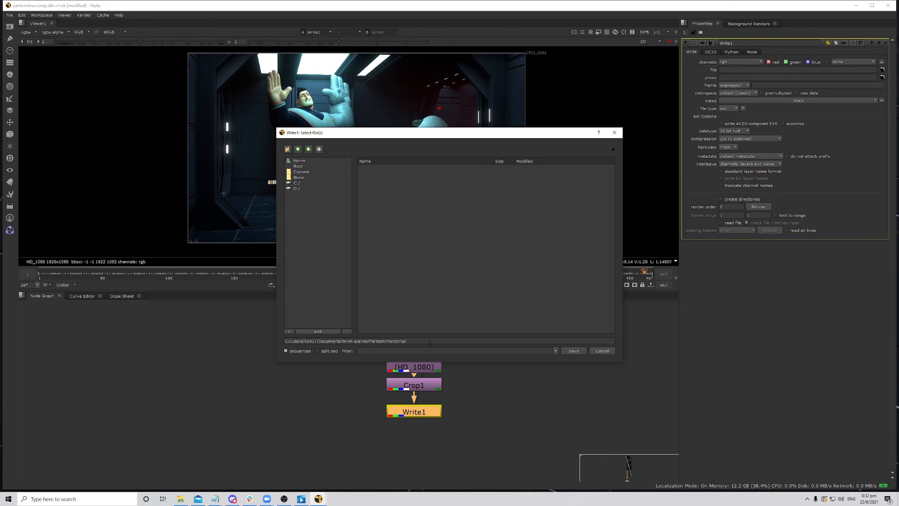
# - Name the Write output pantomime.dlin.v01.###.exr in the comp folder and save the path
pyautogui.click(429, 343)
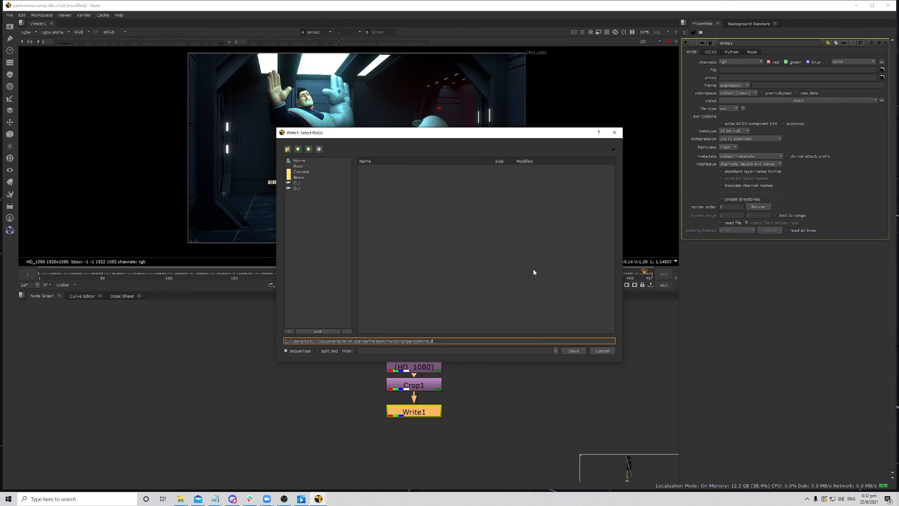
pyautogui.write('v01.###.exr')
pyautogui.press('Return')
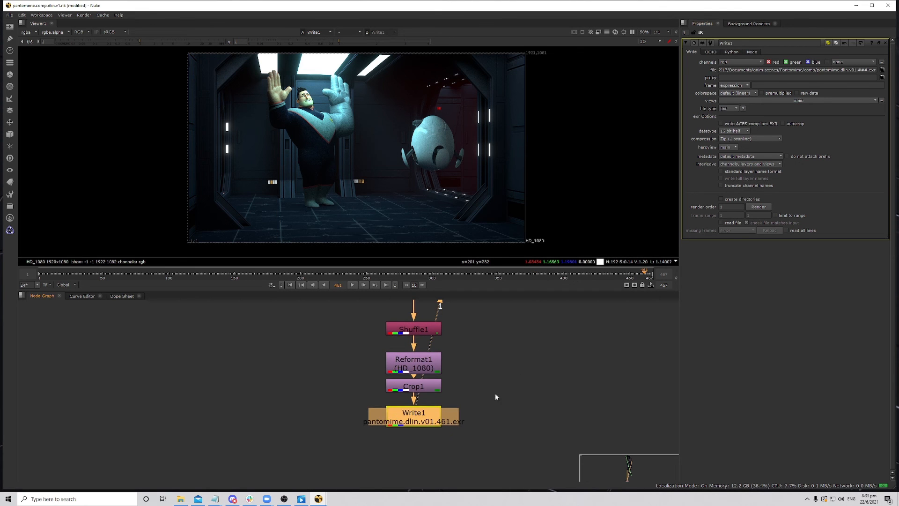
# - Tighten expoglow2 up beneath expoglow1 and move the Shuffle, Reformat, Crop and Write nodes well below the SHOT GRADE group
pyautogui.scroll(-5, 495, 395)
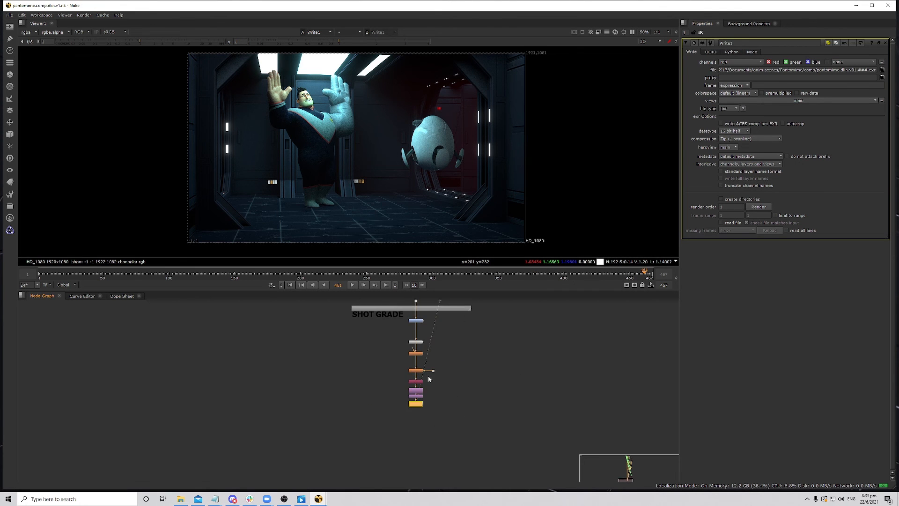
pyautogui.press('space')
pyautogui.scroll(5, 437, 367)
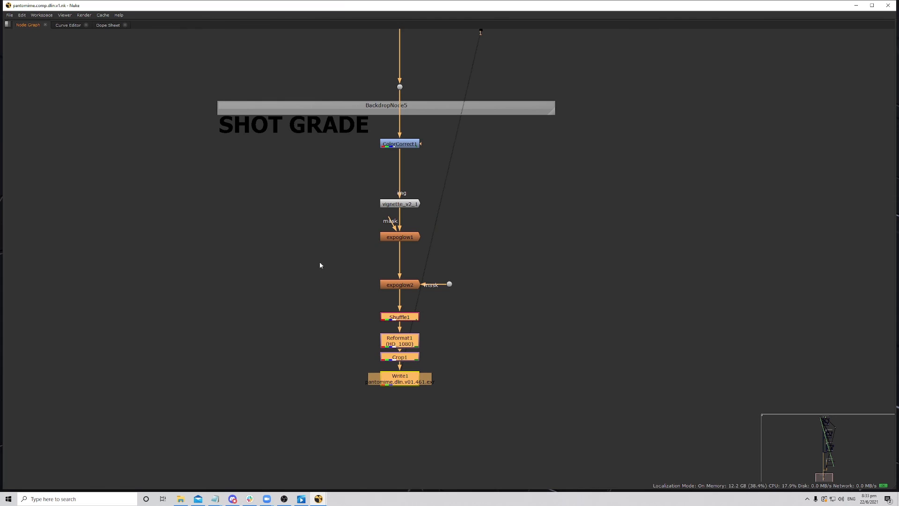
pyautogui.moveTo(352, 256); pyautogui.dragTo(463, 299)
pyautogui.moveTo(414, 286); pyautogui.dragTo(413, 263)
pyautogui.click(305, 284)
pyautogui.moveTo(305, 284); pyautogui.dragTo(475, 421)
pyautogui.moveTo(411, 319); pyautogui.dragTo(411, 419)
pyautogui.scroll(-6, 437, 408)
pyautogui.scroll(3, 450, 390)
pyautogui.scroll(1, 466, 249)
pyautogui.moveTo(467, 248); pyautogui.dragTo(481, 191, button='middle')
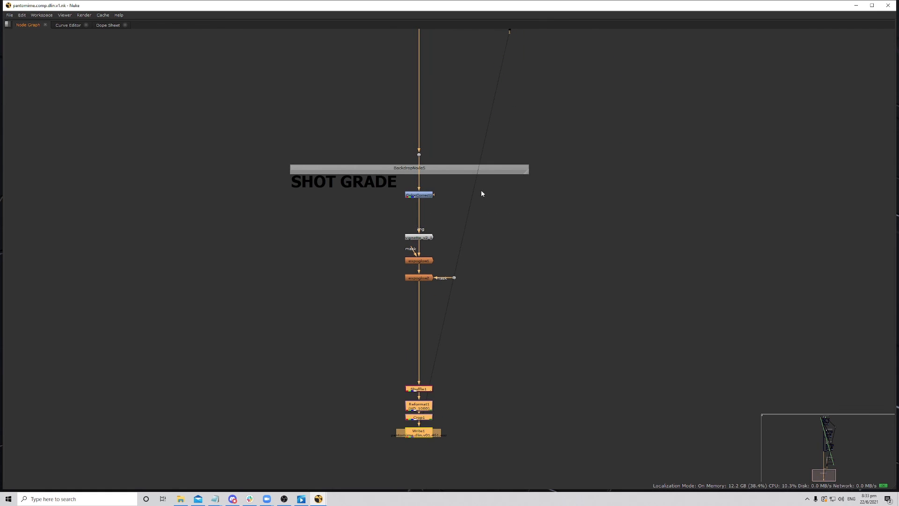
pyautogui.click(475, 168)
pyautogui.scroll(-1, 443, 374)
pyautogui.moveTo(443, 374); pyautogui.dragTo(457, 280, button='middle')
# - Place a backdrop labelled OUTPUT behind the Shuffle, Reformat, Crop and Write nodes and save the script
pyautogui.moveTo(382, 267); pyautogui.dragTo(469, 352)
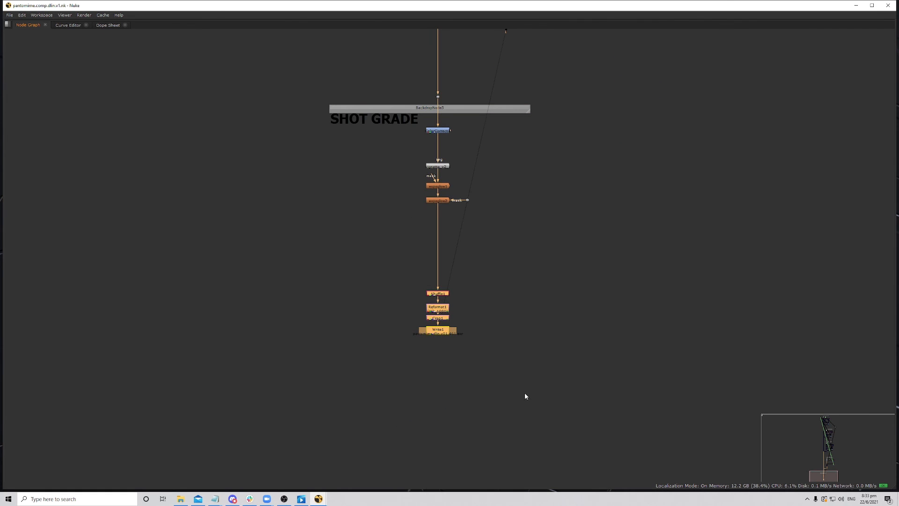
pyautogui.press('Tab')
pyautogui.write('back')
pyautogui.press('Return')
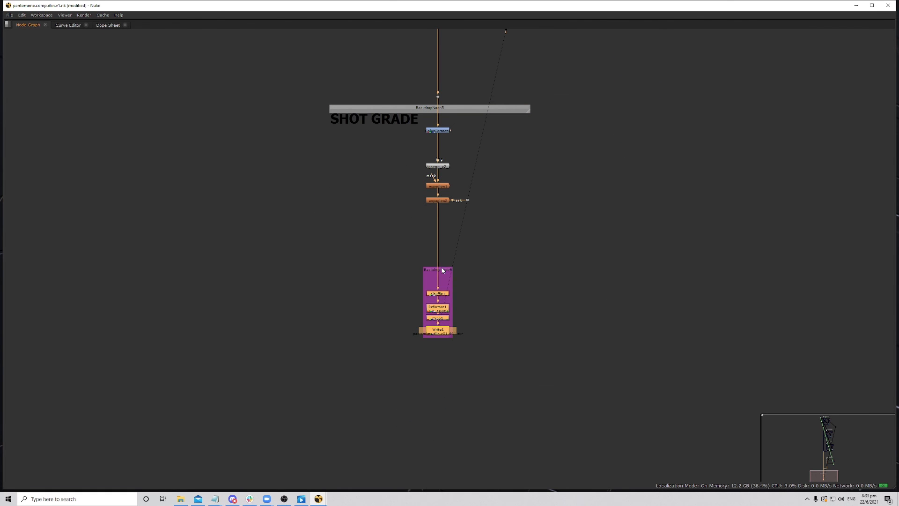
pyautogui.press('space')
pyautogui.click(753, 70)
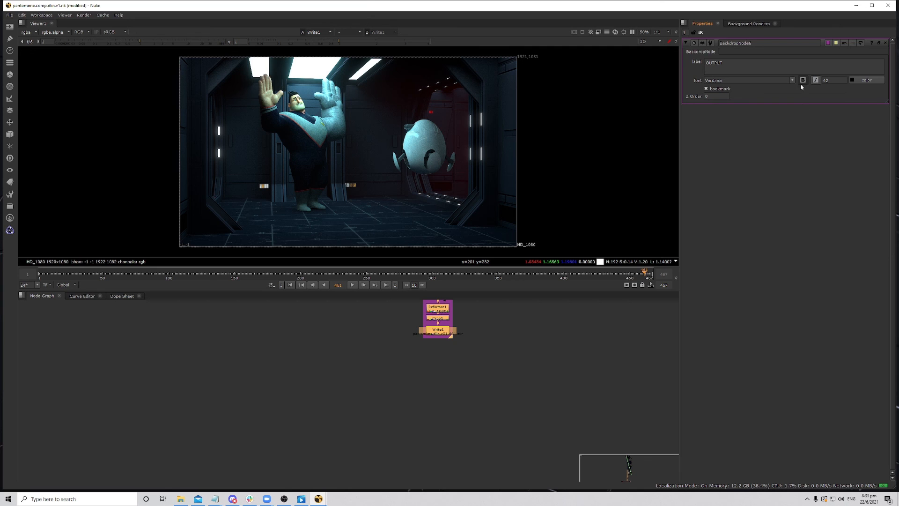
pyautogui.moveTo(444, 343); pyautogui.dragTo(467, 413, button='middle')
pyautogui.scroll(2, 434, 379)
pyautogui.scroll(-2, 435, 379)
pyautogui.hotkey('ctrl', 's')
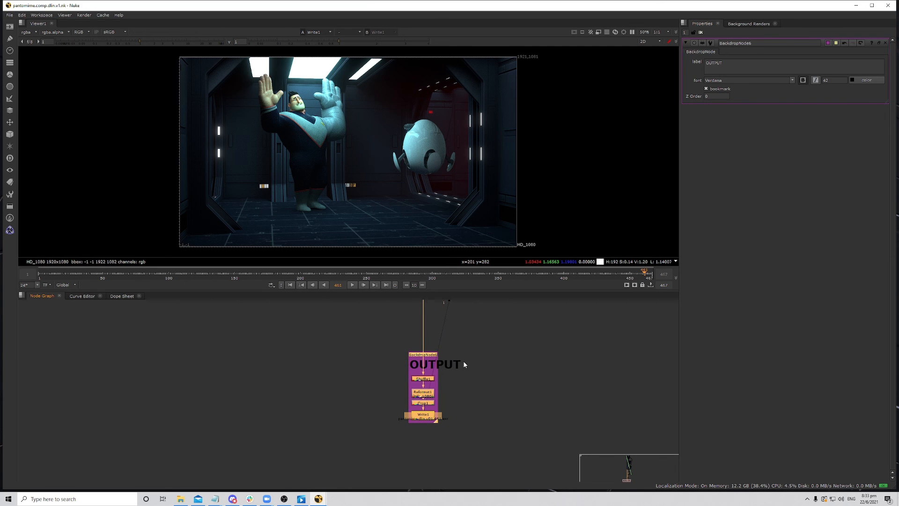
# - Examine the noise on the small wall lights beside the character's legs in the final comp
pyautogui.press('space')
pyautogui.press('space')
pyautogui.scroll(-5, 408, 412)
pyautogui.moveTo(474, 366); pyautogui.dragTo(468, 384, button='middle')
pyautogui.moveTo(408, 192); pyautogui.dragTo(414, 176, button='middle')
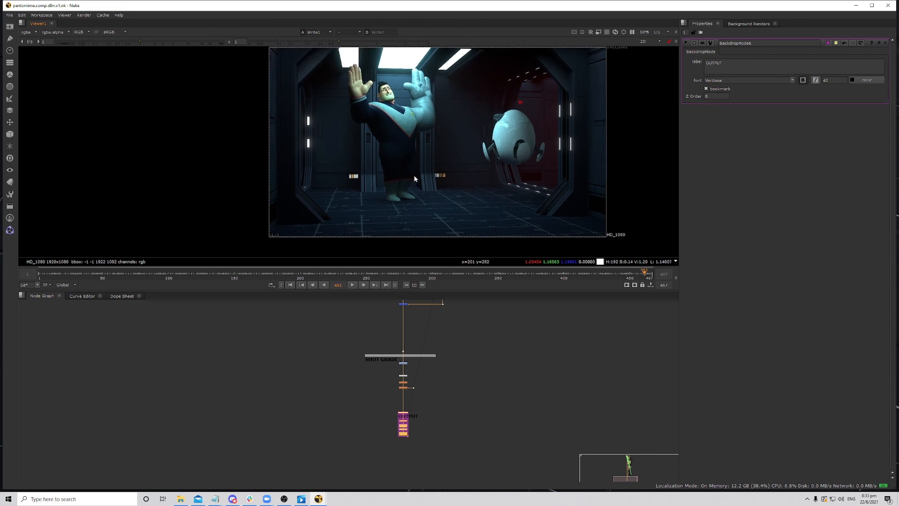
pyautogui.scroll(8, 414, 175)
pyautogui.moveTo(476, 345); pyautogui.dragTo(453, 395, button='middle')
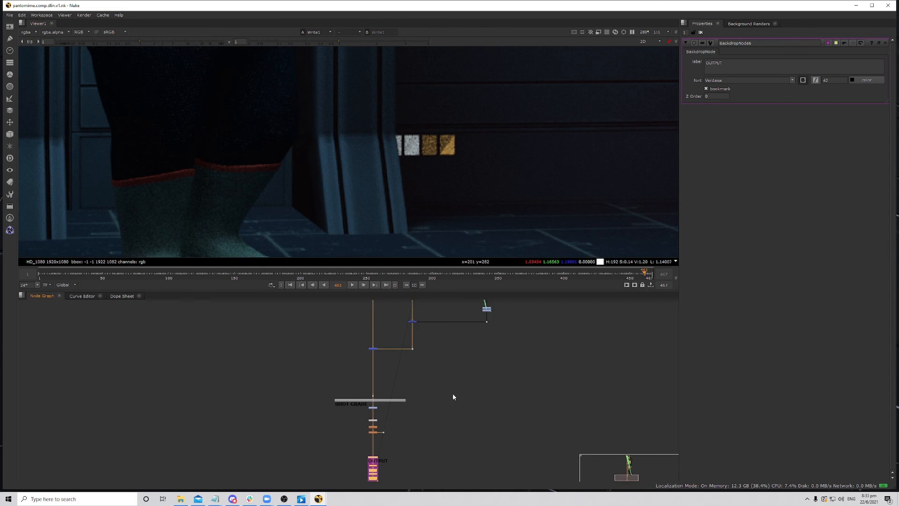
pyautogui.press('space')
pyautogui.press('space')
pyautogui.scroll(3, 470, 150)
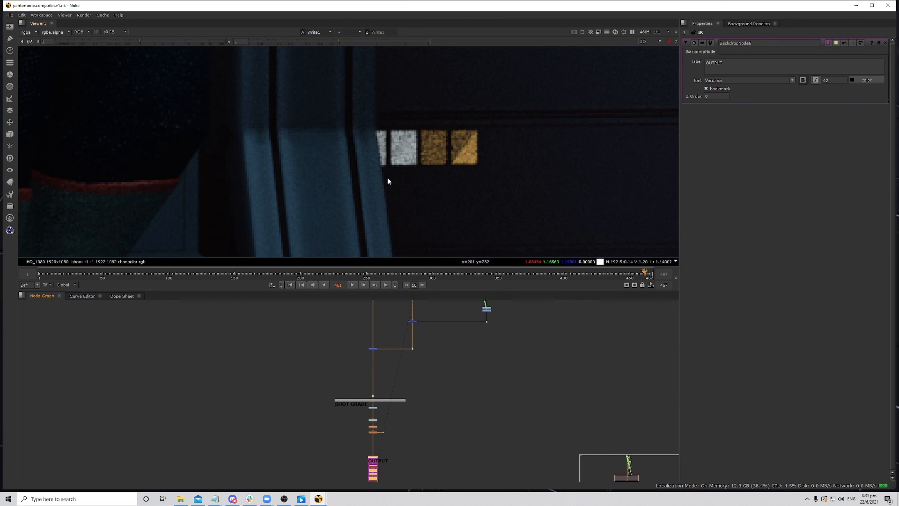
# - View the SET render from Read3 and move the timeline to frame 324
pyautogui.press('space')
pyautogui.scroll(-4, 495, 328)
pyautogui.scroll(8, 467, 234)
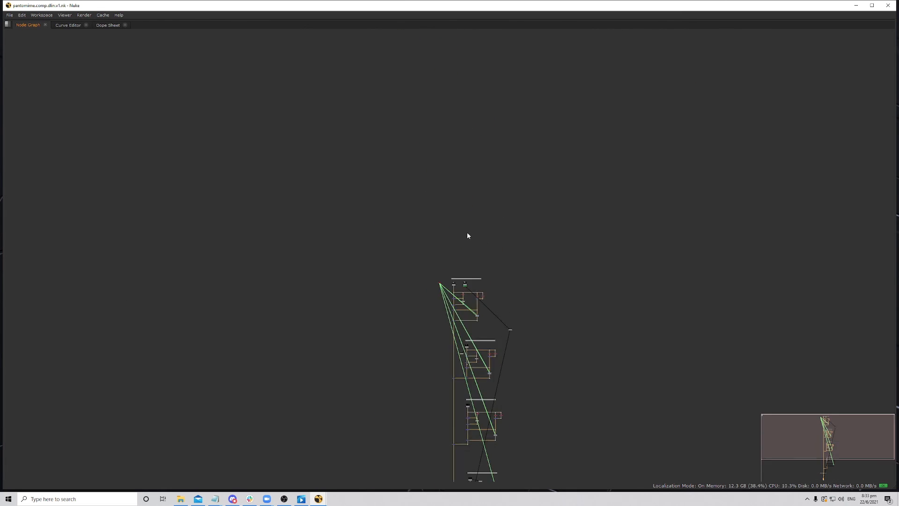
pyautogui.press('space')
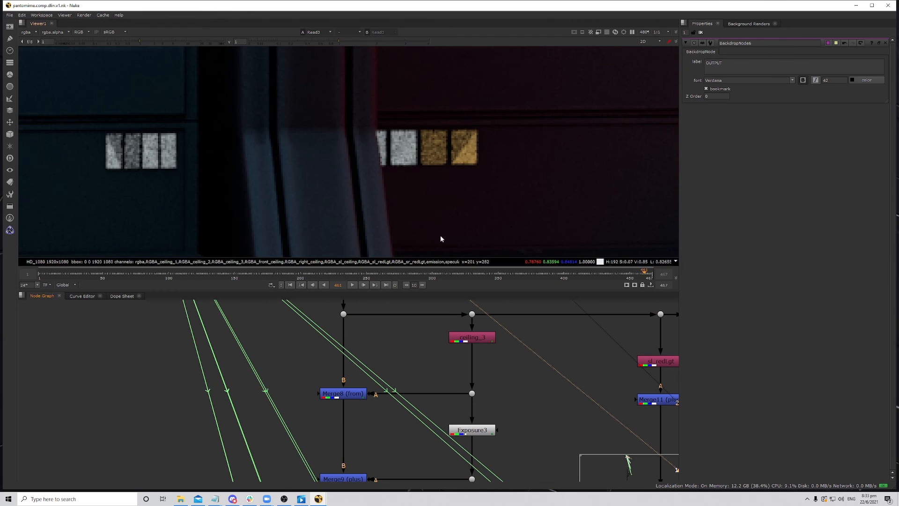
pyautogui.moveTo(442, 276); pyautogui.dragTo(465, 277)
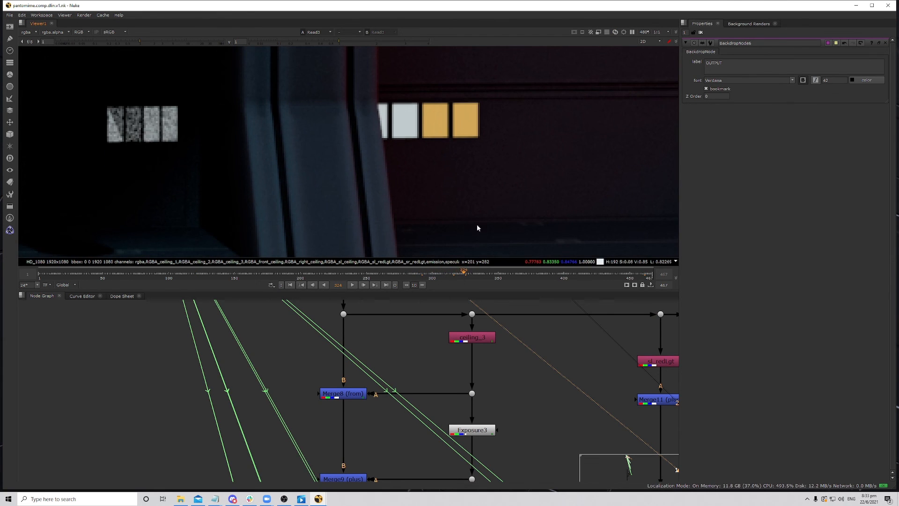
# - Add a FrameHold node near the SET reads and connect its input to Read3
pyautogui.scroll(-5, 412, 420)
pyautogui.scroll(5, 483, 357)
pyautogui.press('Tab')
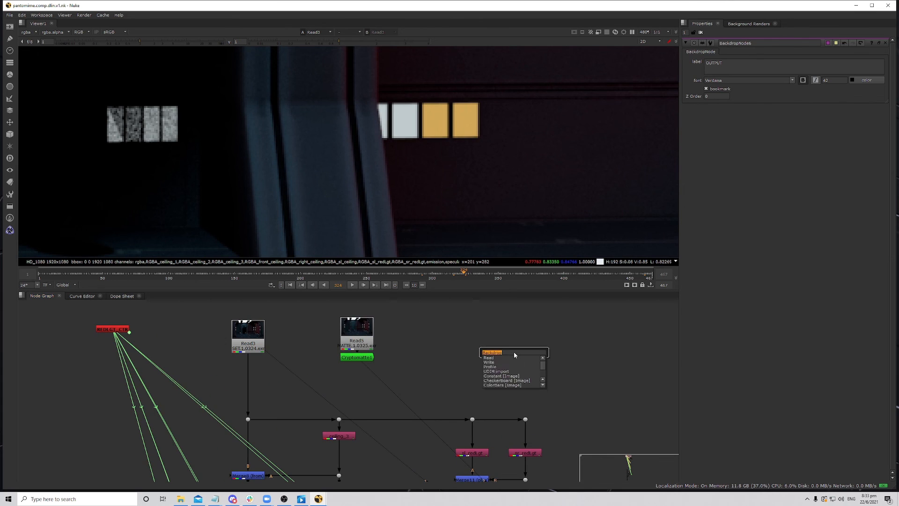
pyautogui.write('fra')
pyautogui.click(494, 362)
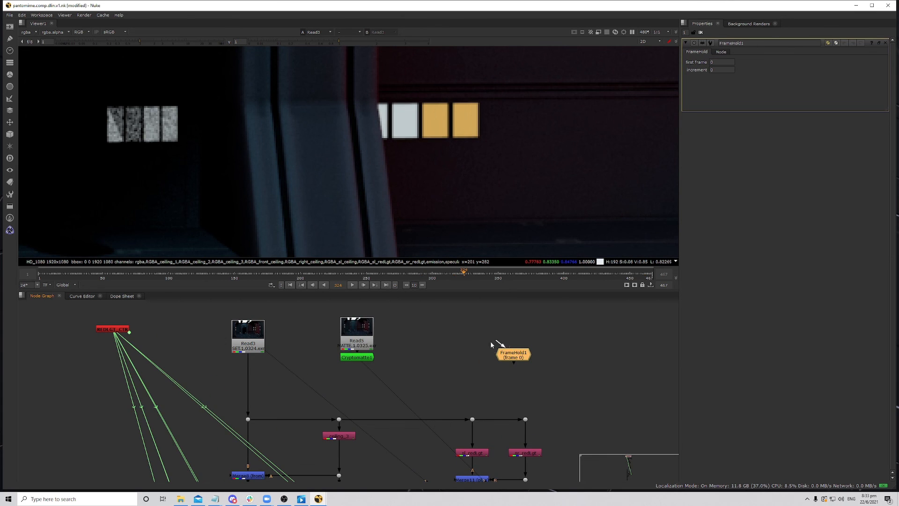
pyautogui.moveTo(501, 346); pyautogui.dragTo(248, 338)
# - Move Read3 and the SET backdrop header up, and route Read3 into the FrameHold below through a Dot
pyautogui.scroll(-5, 323, 336)
pyautogui.moveTo(319, 339); pyautogui.dragTo(303, 371, button='middle')
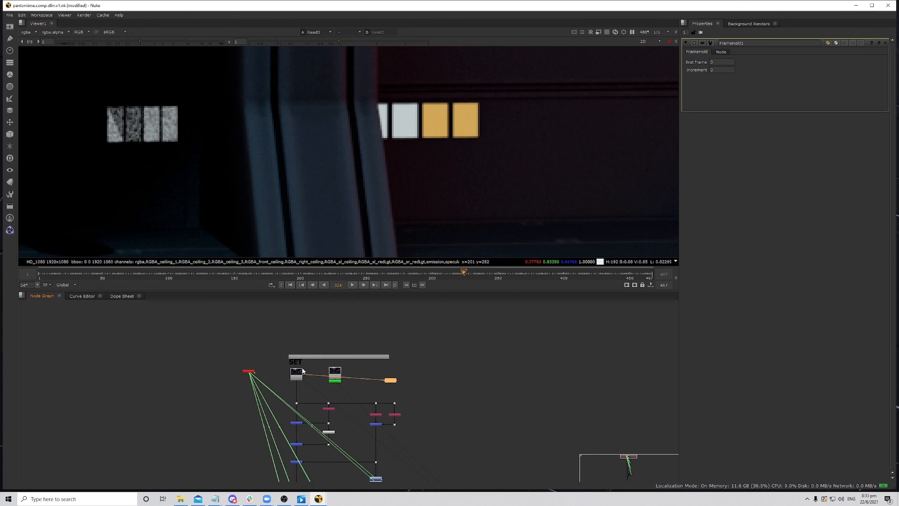
pyautogui.moveTo(302, 375); pyautogui.dragTo(302, 315)
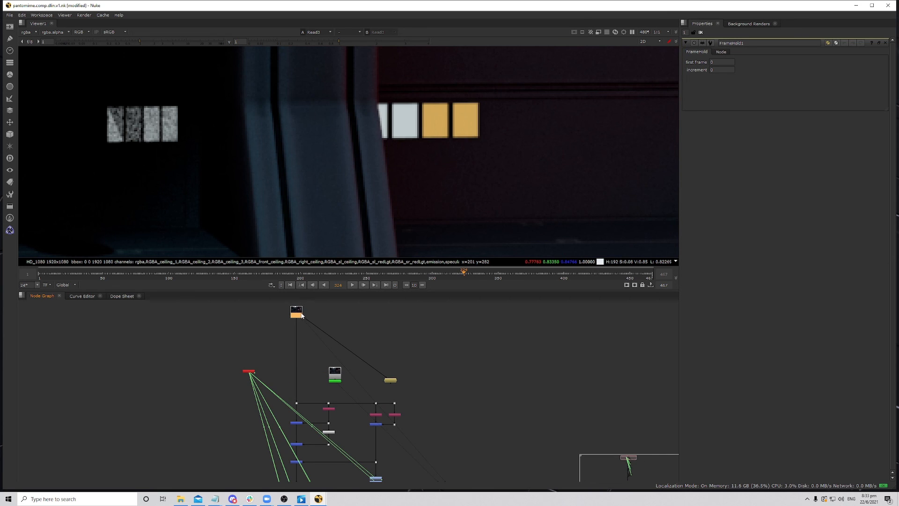
pyautogui.moveTo(390, 380); pyautogui.dragTo(333, 324)
pyautogui.moveTo(333, 324); pyautogui.dragTo(371, 381, button='middle')
pyautogui.scroll(5, 371, 381)
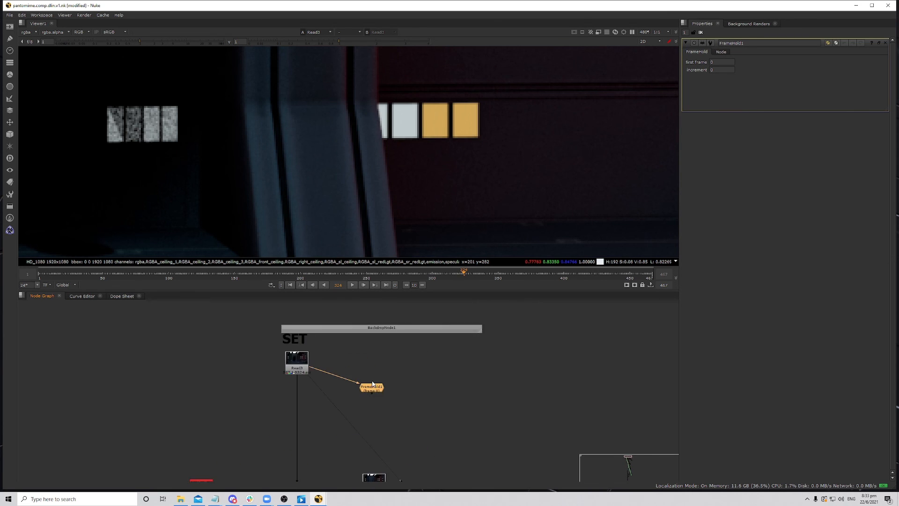
pyautogui.scroll(-8, 440, 139)
pyautogui.moveTo(371, 394)
pyautogui.mouseDown()
pyautogui.moveTo(370, 386)
pyautogui.moveTo(374, 411)
pyautogui.mouseUp()
pyautogui.scroll(3, 371, 402)
pyautogui.keyDown('ctrl'); pyautogui.moveTo(314, 376); pyautogui.dragTo(373, 331); pyautogui.keyUp('ctrl')
# - Set the FrameHold's first frame to 324
pyautogui.click(376, 410)
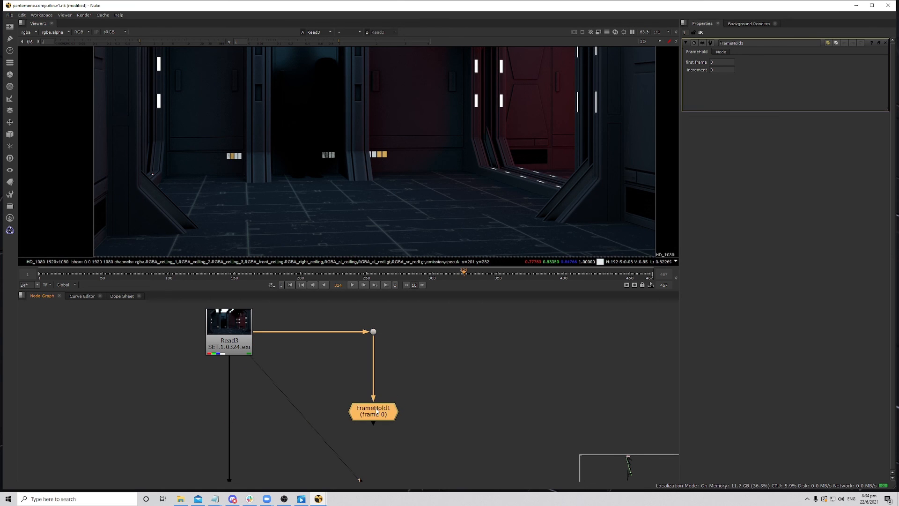
pyautogui.click(719, 63)
pyautogui.write('324')
pyautogui.press('Return')
# - Move the MATTE Read5 node and Cryptomatte1 up under the SET header, level with Read3
pyautogui.scroll(-4, 421, 393)
pyautogui.moveTo(428, 395); pyautogui.dragTo(426, 372, button='middle')
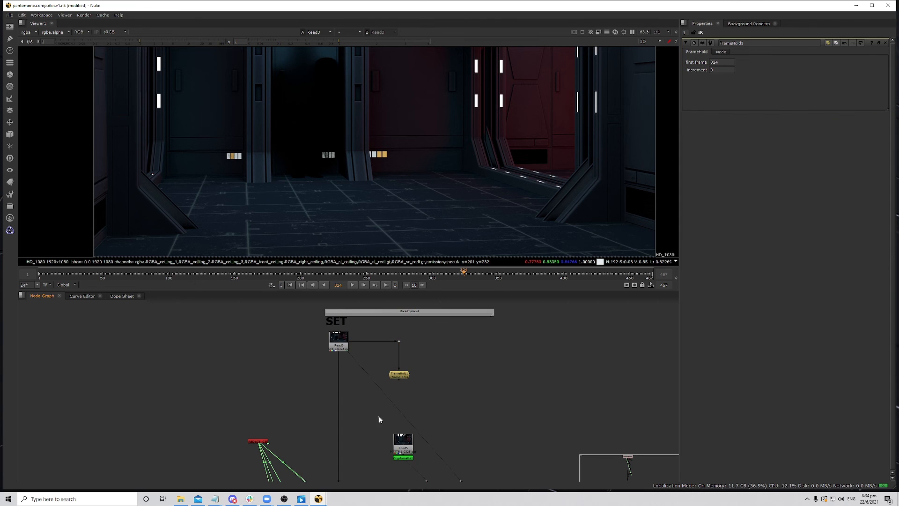
pyautogui.moveTo(378, 417); pyautogui.dragTo(459, 342)
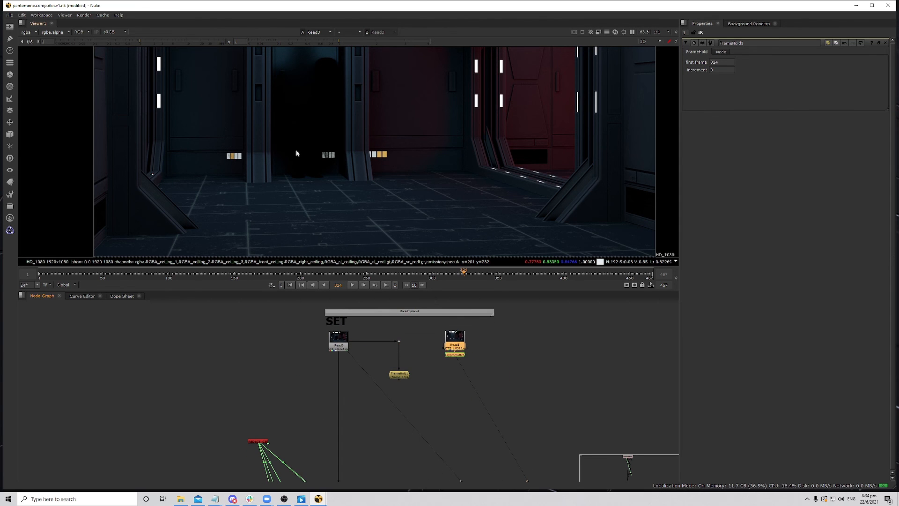
# - Add a second Cryptomatte node beside Cryptomatte1 and connect its input to the MATTE Read5 node
pyautogui.scroll(5, 372, 158)
pyautogui.moveTo(400, 171); pyautogui.dragTo(481, 180, button='middle')
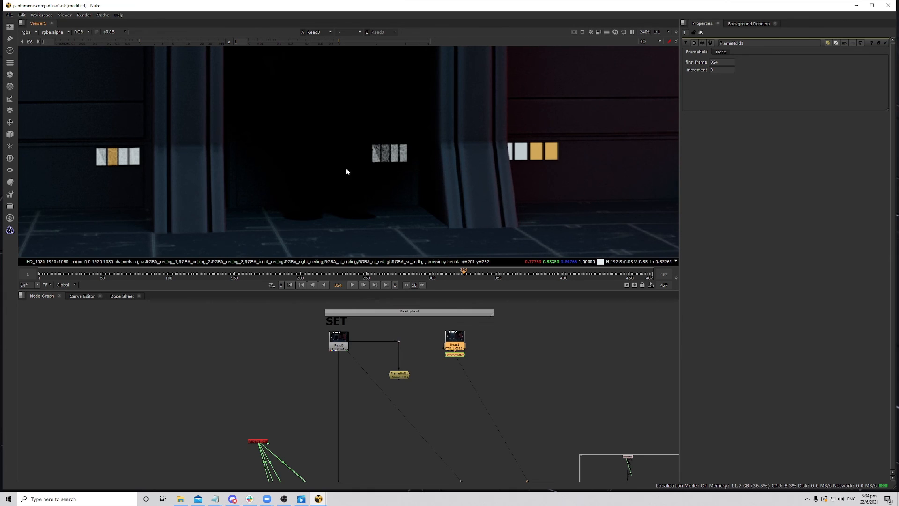
pyautogui.scroll(3, 463, 394)
pyautogui.click(465, 338)
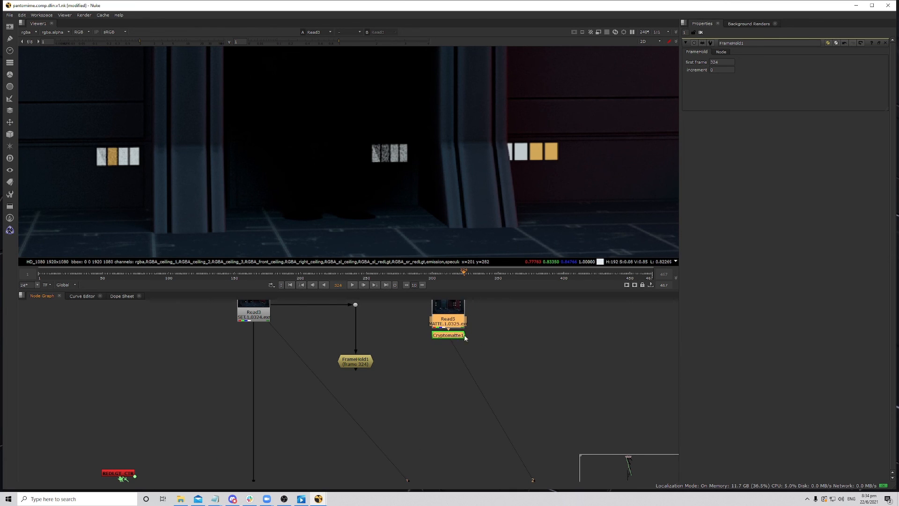
pyautogui.press('Tab')
pyautogui.write('cr')
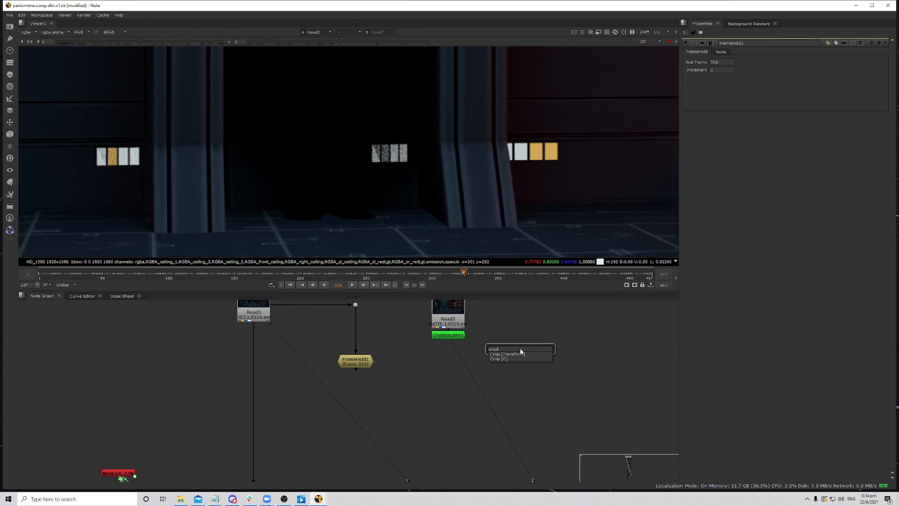
pyautogui.write('y')
pyautogui.press('Return')
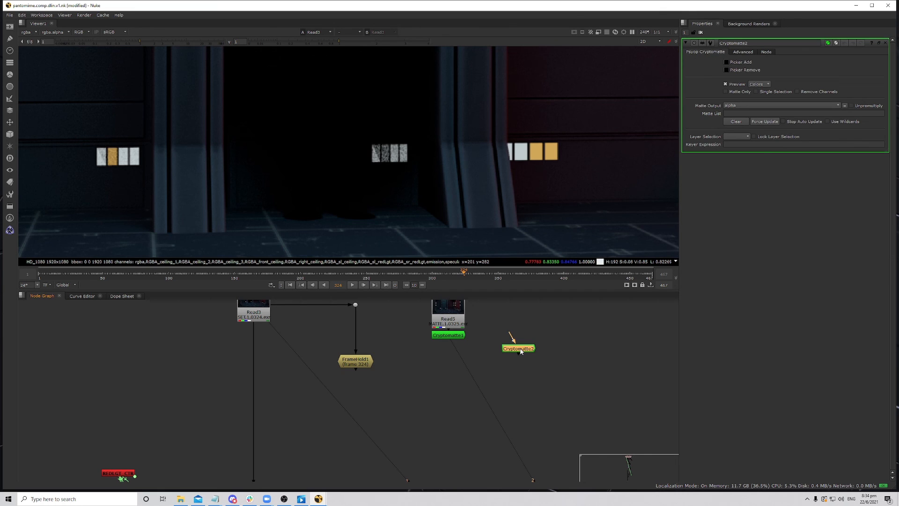
pyautogui.moveTo(511, 337); pyautogui.dragTo(451, 321)
# - View the new Cryptomatte and switch its layer selection from the object to the material crypto layer
pyautogui.press('3')
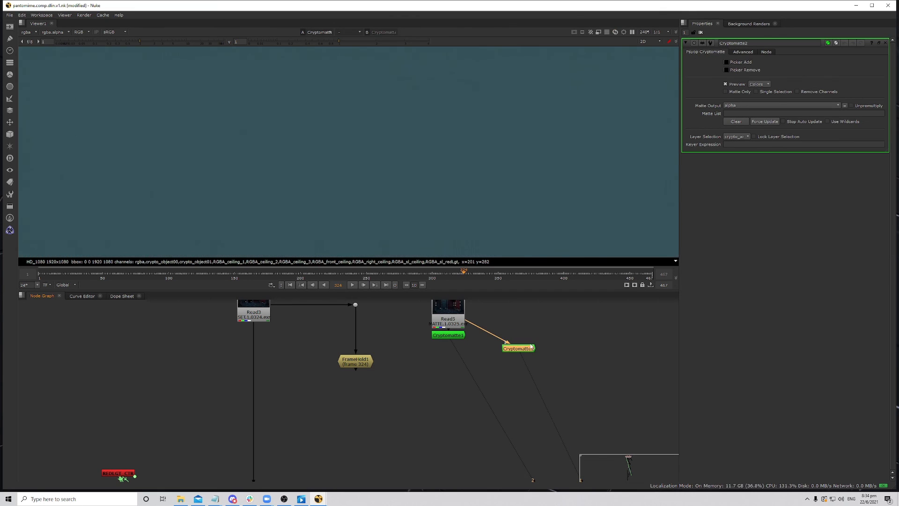
pyautogui.click(736, 136)
pyautogui.click(745, 144)
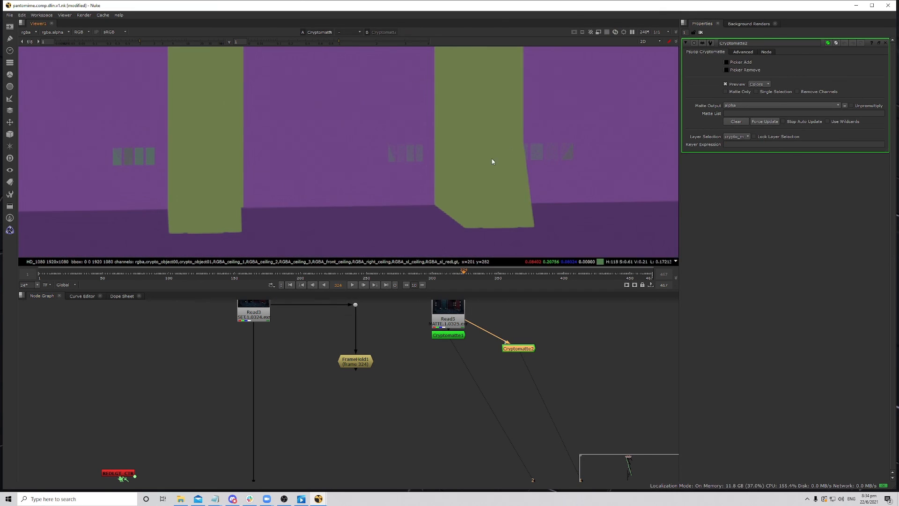
# - Switch Cryptomatte2's layer selection from the material layer back to crypto_object
pyautogui.moveTo(491, 161); pyautogui.dragTo(522, 174, button='middle')
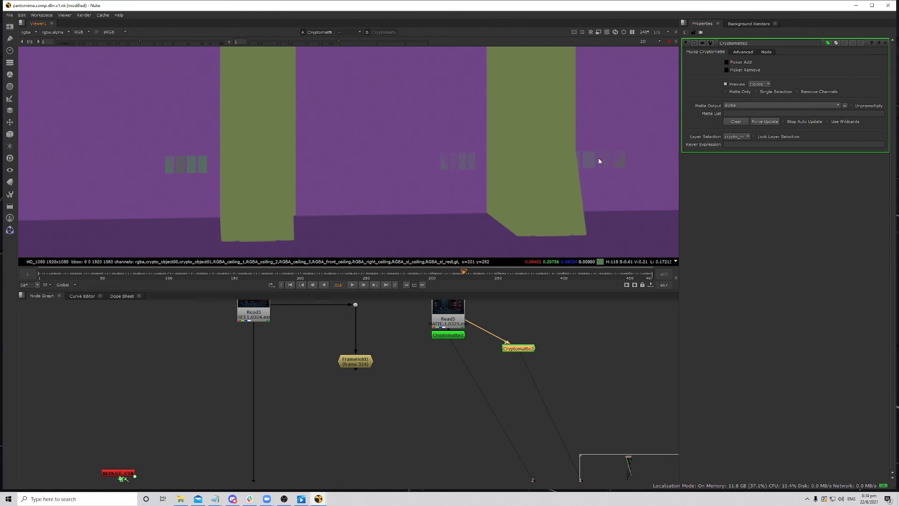
pyautogui.scroll(-8, 512, 148)
pyautogui.moveTo(553, 128); pyautogui.dragTo(546, 153, button='middle')
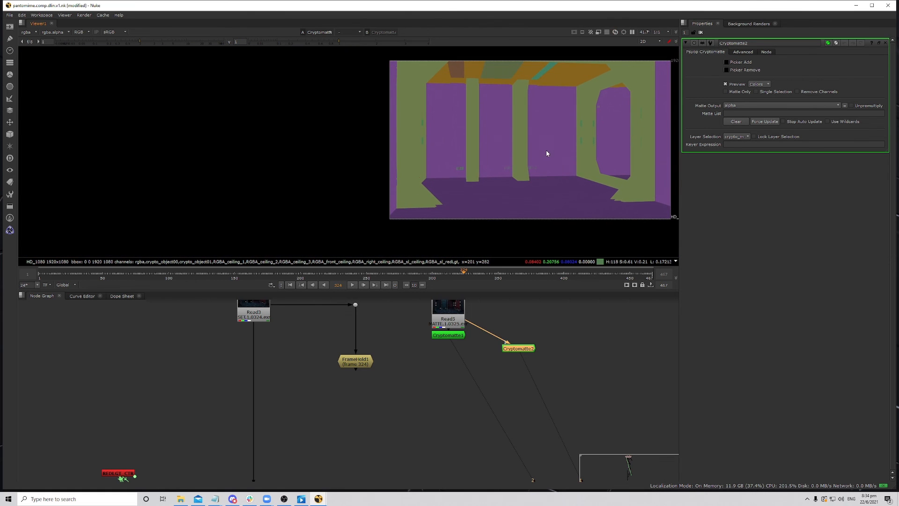
pyautogui.click(738, 137)
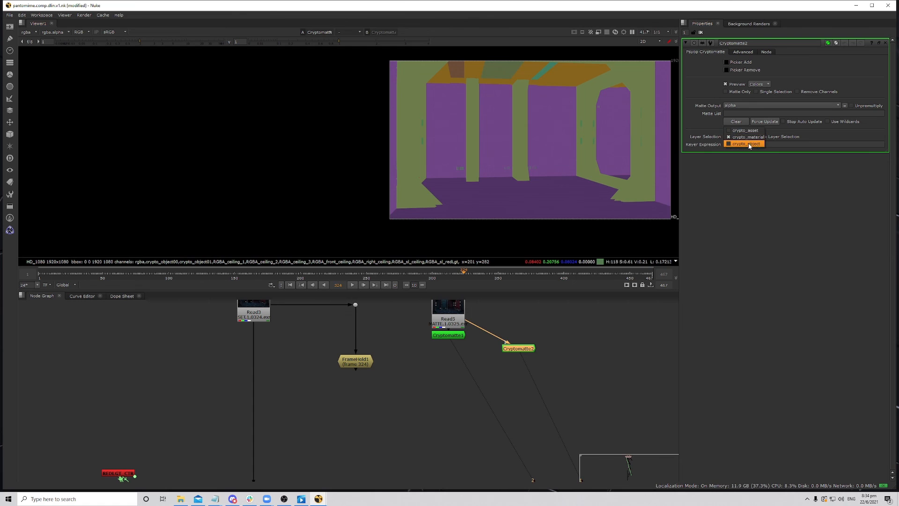
pyautogui.click(742, 144)
# - Add the four panels of the leftmost lower wall light to Cryptomatte2's matte
pyautogui.scroll(10, 454, 157)
pyautogui.moveTo(391, 180); pyautogui.dragTo(466, 172, button='middle')
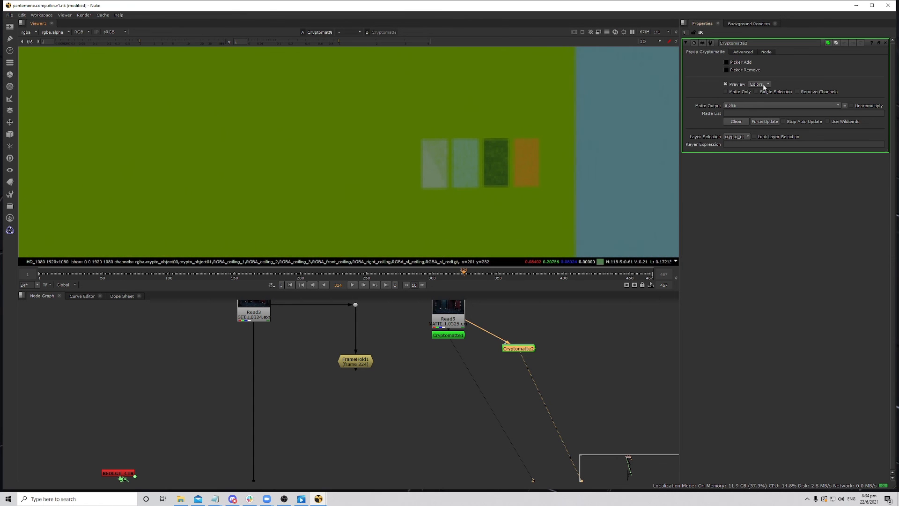
pyautogui.click(725, 62)
pyautogui.keyDown('ctrl'); pyautogui.click(428, 167); pyautogui.keyUp('ctrl')
pyautogui.keyDown('ctrl'); pyautogui.click(461, 174); pyautogui.keyUp('ctrl')
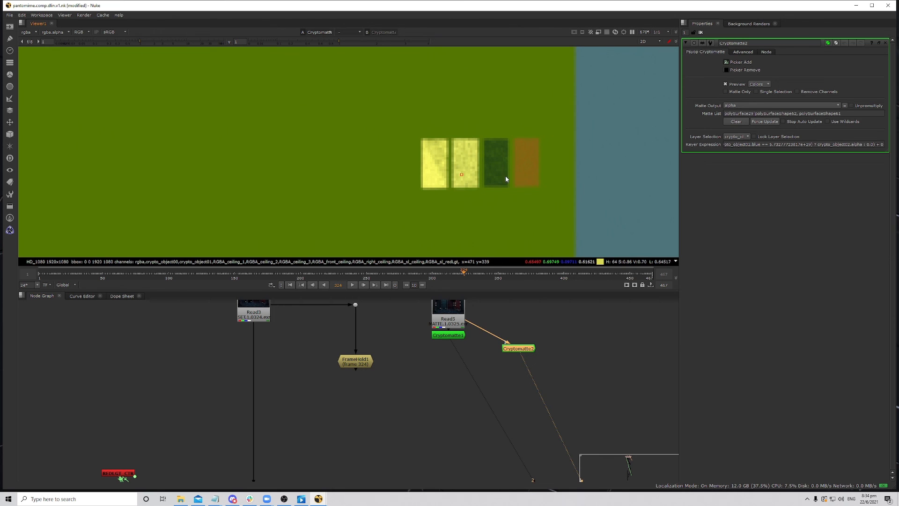
pyautogui.keyDown('ctrl'); pyautogui.click(488, 170); pyautogui.keyUp('ctrl')
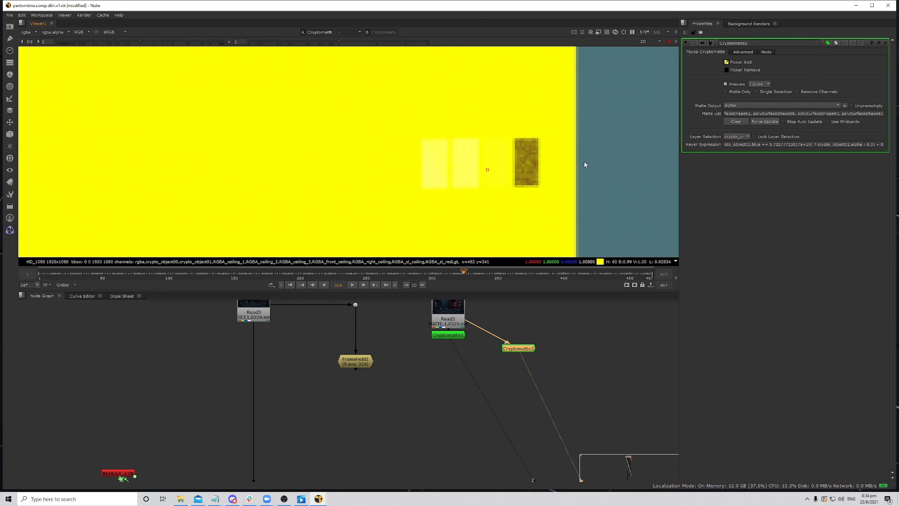
pyautogui.keyDown('ctrl'); pyautogui.click(524, 169); pyautogui.keyUp('ctrl')
# - Add the light panels on the middle and right back walls to Cryptomatte2's matte
pyautogui.scroll(-6, 521, 177)
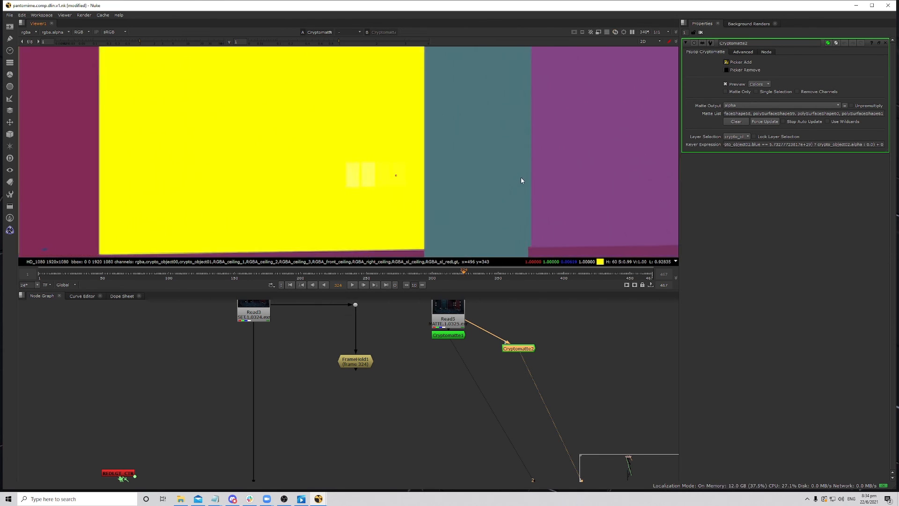
pyautogui.scroll(7, 564, 179)
pyautogui.press('Left')
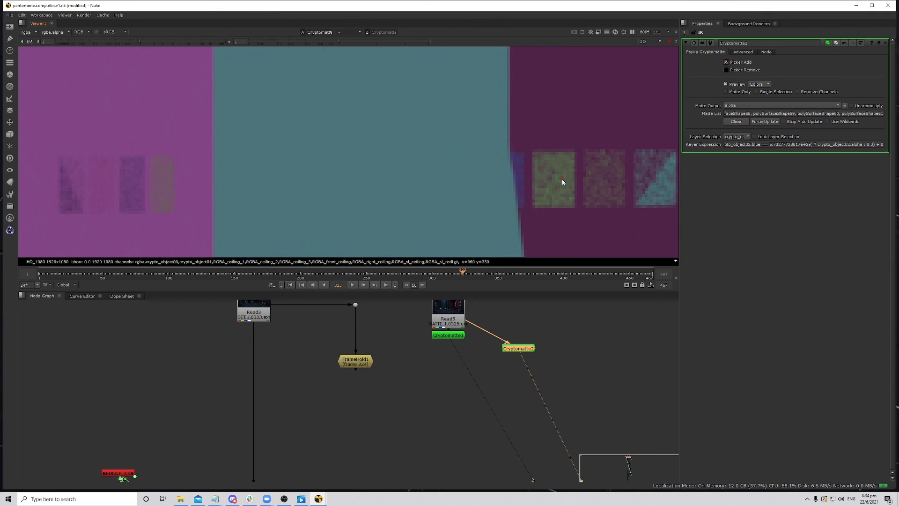
pyautogui.keyDown('ctrl'); pyautogui.click(564, 179); pyautogui.keyUp('ctrl')
pyautogui.keyDown('ctrl'); pyautogui.click(606, 176); pyautogui.keyUp('ctrl')
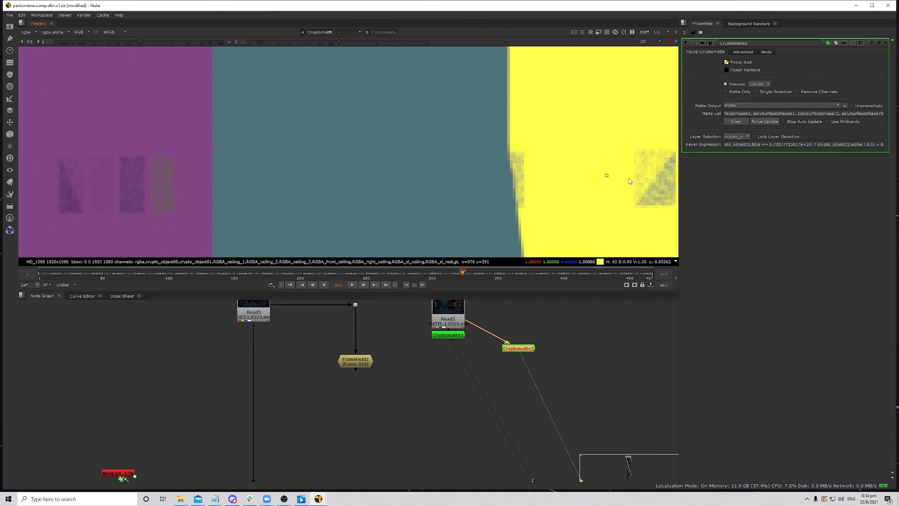
pyautogui.keyDown('ctrl'); pyautogui.click(660, 186); pyautogui.keyUp('ctrl')
pyautogui.keyDown('ctrl'); pyautogui.click(519, 167); pyautogui.keyUp('ctrl')
pyautogui.moveTo(430, 165); pyautogui.dragTo(574, 157, button='middle')
pyautogui.moveTo(308, 149); pyautogui.dragTo(364, 149, button='middle')
pyautogui.keyDown('ctrl'); pyautogui.click(333, 175); pyautogui.keyUp('ctrl')
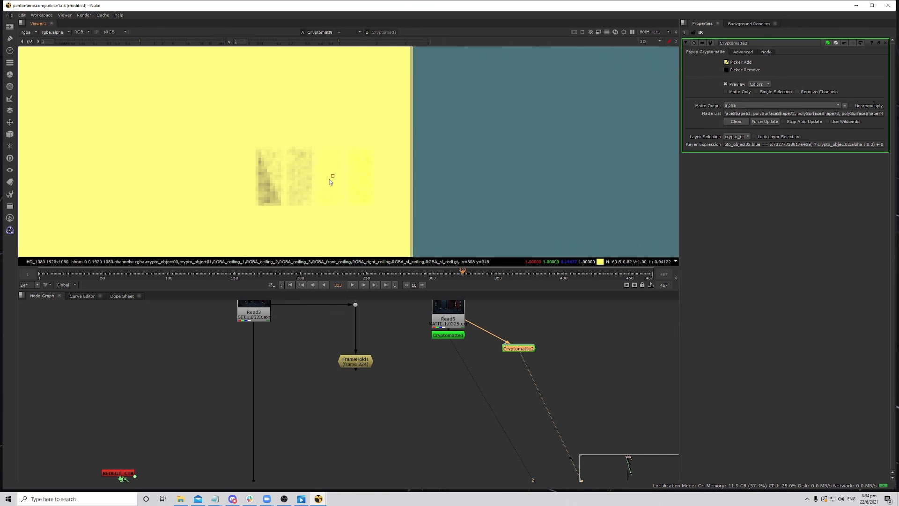
# - Remove the three back-wall surfaces from Cryptomatte2's matte, keeping only the light panels
pyautogui.scroll(-6, 451, 148)
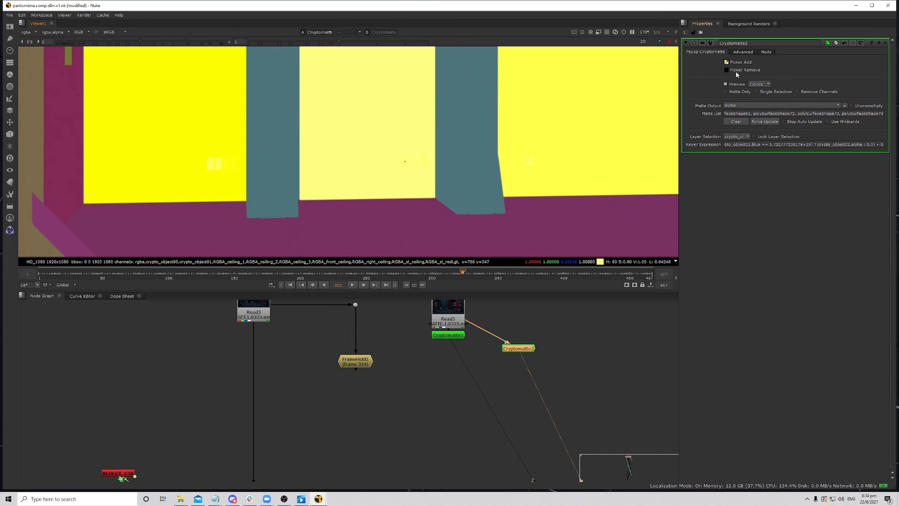
pyautogui.click(726, 70)
pyautogui.keyDown('ctrl'); pyautogui.click(651, 100); pyautogui.keyUp('ctrl')
pyautogui.keyDown('ctrl'); pyautogui.click(403, 96); pyautogui.keyUp('ctrl')
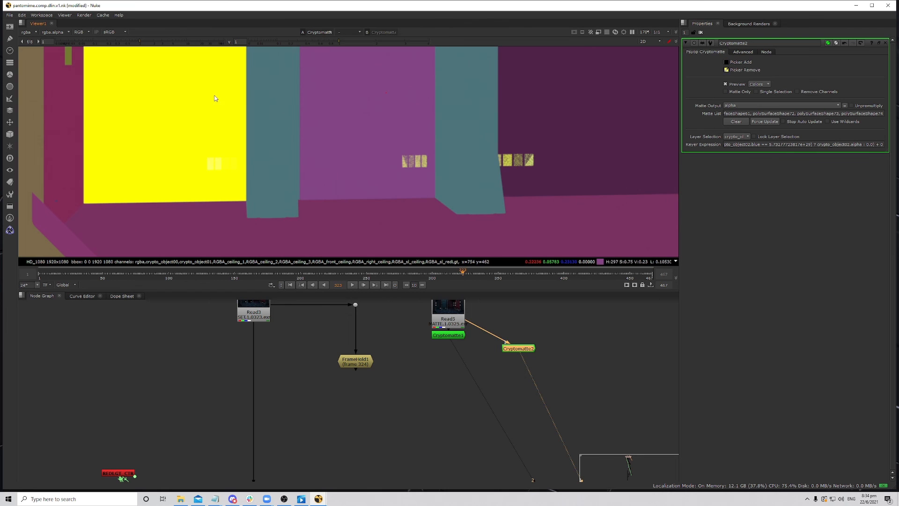
pyautogui.keyDown('ctrl'); pyautogui.click(216, 98); pyautogui.keyUp('ctrl')
# - Examine Cryptomatte2's alpha channel around the three groups of wall-light panels
pyautogui.scroll(-2, 329, 113)
pyautogui.scroll(-3, 341, 117)
pyautogui.moveTo(383, 123); pyautogui.dragTo(503, 140, button='middle')
pyautogui.press('a')
pyautogui.scroll(4, 435, 178)
pyautogui.press('a')
pyautogui.press('a')
pyautogui.scroll(6, 436, 168)
pyautogui.scroll(-3, 431, 168)
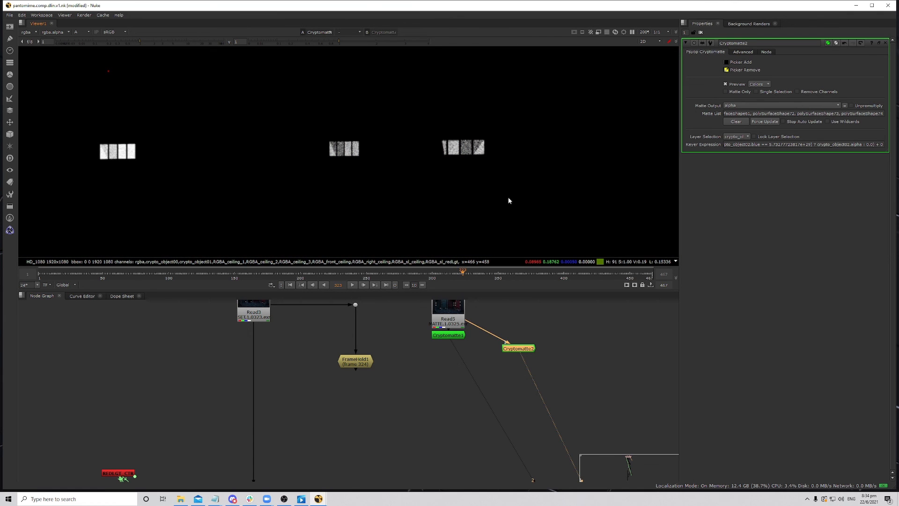
# - Add a Grade node after Cryptomatte2 and set its channels to alpha
pyautogui.scroll(2, 517, 352)
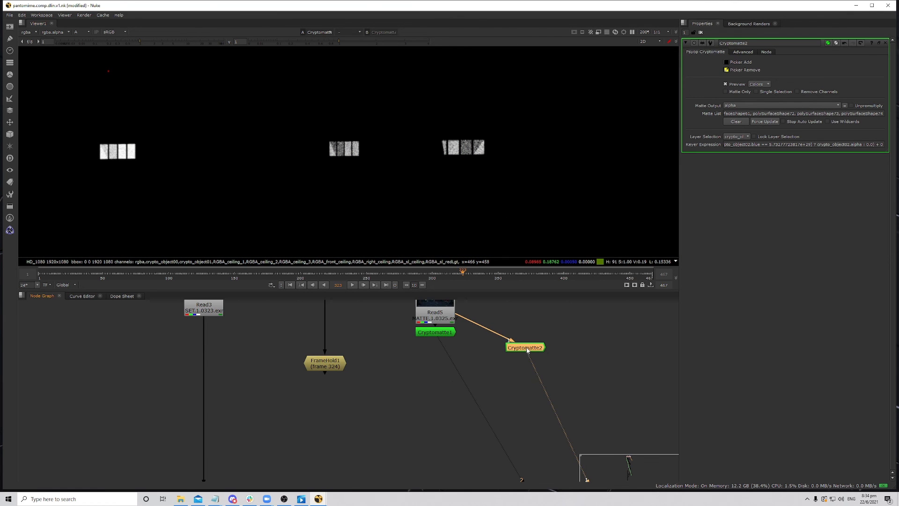
pyautogui.scroll(-2, 523, 345)
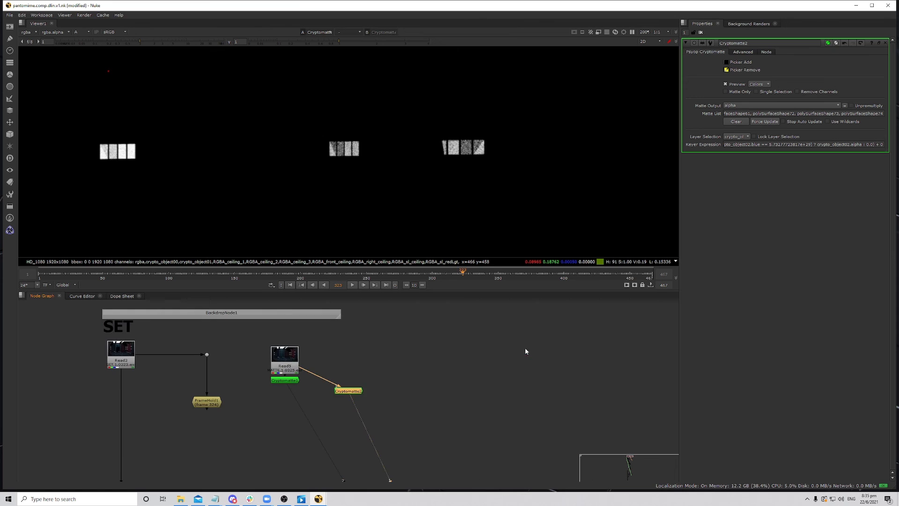
pyautogui.scroll(3, 386, 396)
pyautogui.press('g')
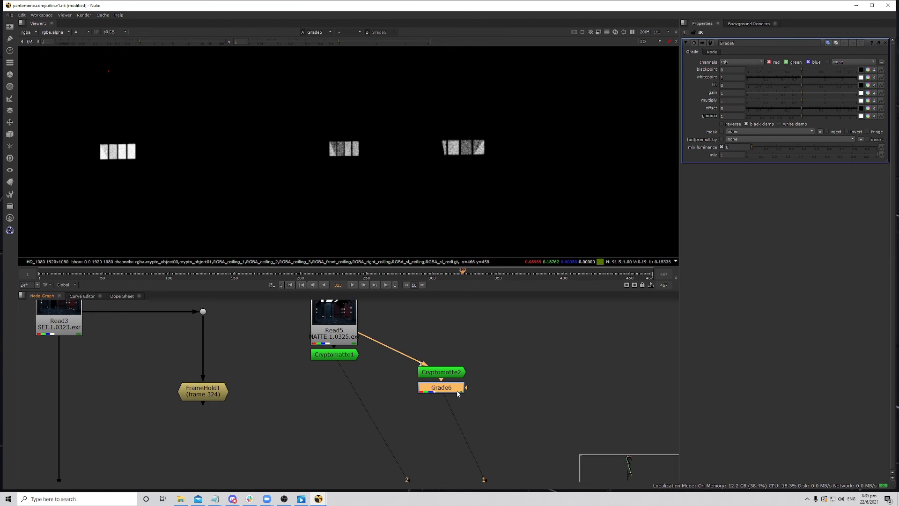
pyautogui.click(741, 62)
pyautogui.click(760, 96)
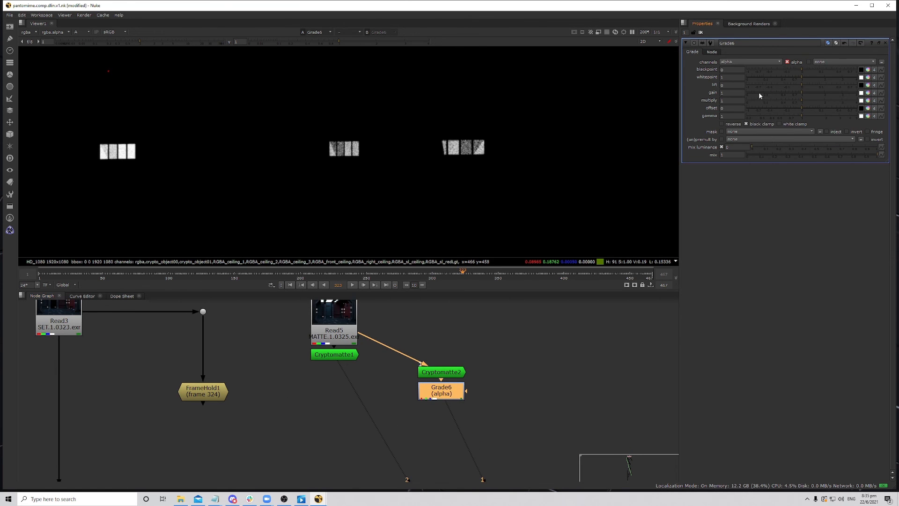
# - Boost the light-panel matte by setting the alpha Grade's multiply to 30
pyautogui.moveTo(824, 101); pyautogui.dragTo(895, 98)
pyautogui.doubleClick(730, 100)
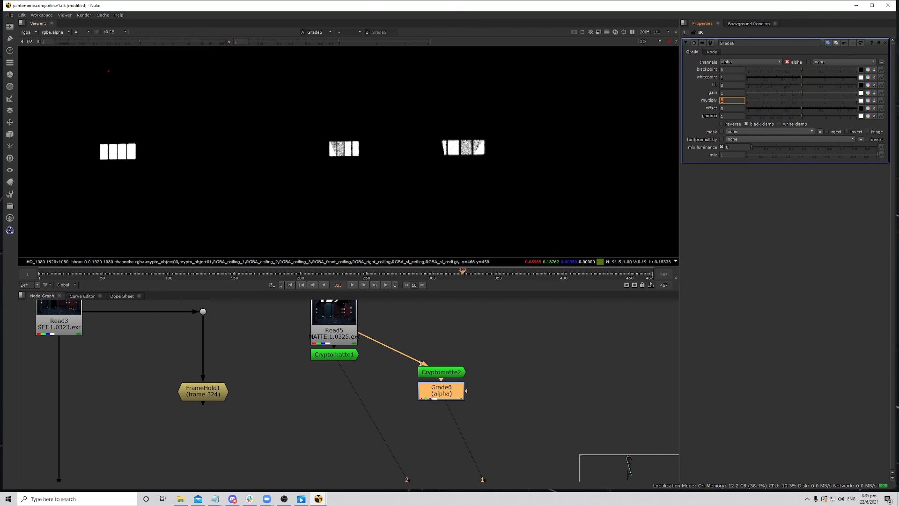
pyautogui.write('20')
pyautogui.press('Return')
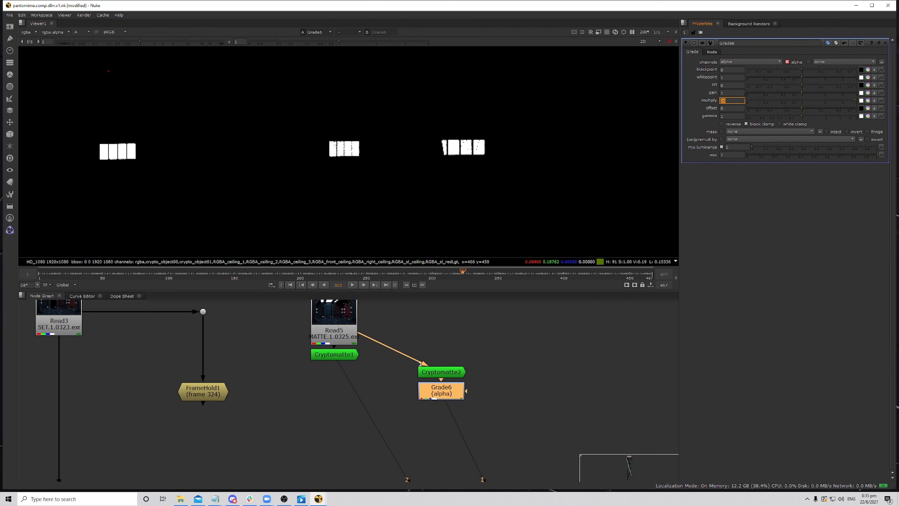
pyautogui.write('30')
pyautogui.press('Return')
pyautogui.moveTo(502, 139); pyautogui.dragTo(518, 166, button='middle')
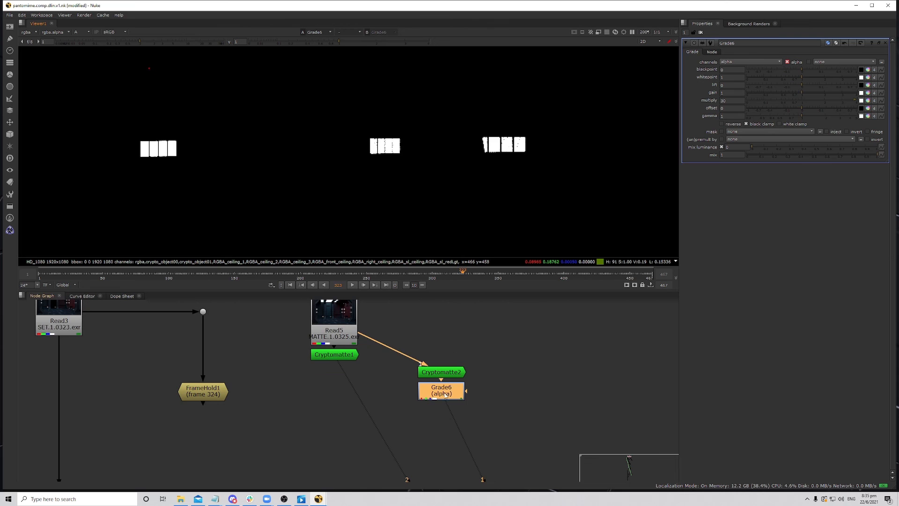
# - Add a Merge below FrameHold1, connecting its B input to FrameHold1 and its A input to Grade6
pyautogui.moveTo(445, 395); pyautogui.dragTo(491, 365, button='middle')
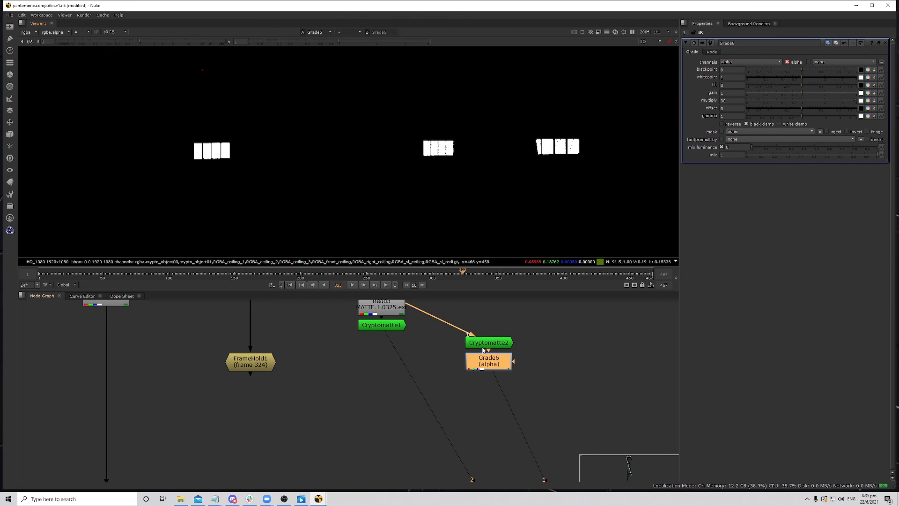
pyautogui.moveTo(488, 342); pyautogui.dragTo(496, 340)
pyautogui.click(293, 440)
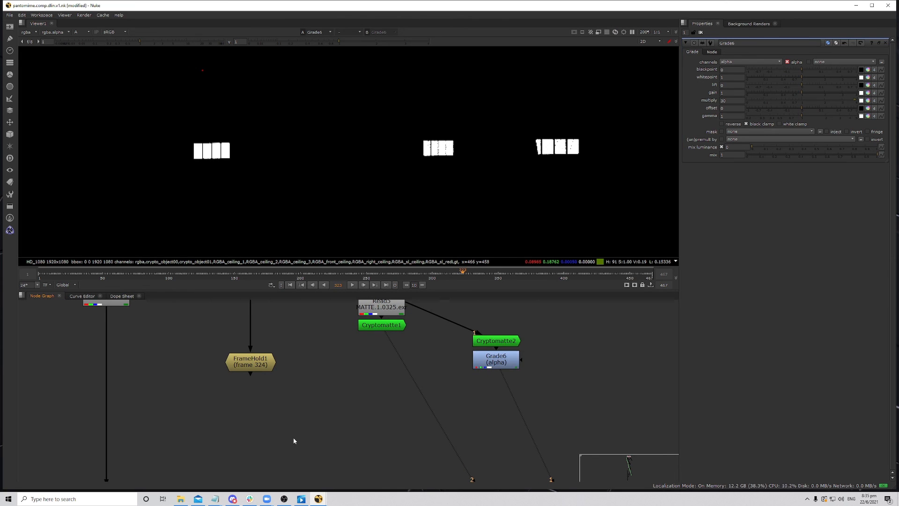
pyautogui.click(251, 420)
pyautogui.press('m')
pyautogui.moveTo(265, 400); pyautogui.dragTo(255, 360)
pyautogui.moveTo(265, 415); pyautogui.dragTo(496, 358)
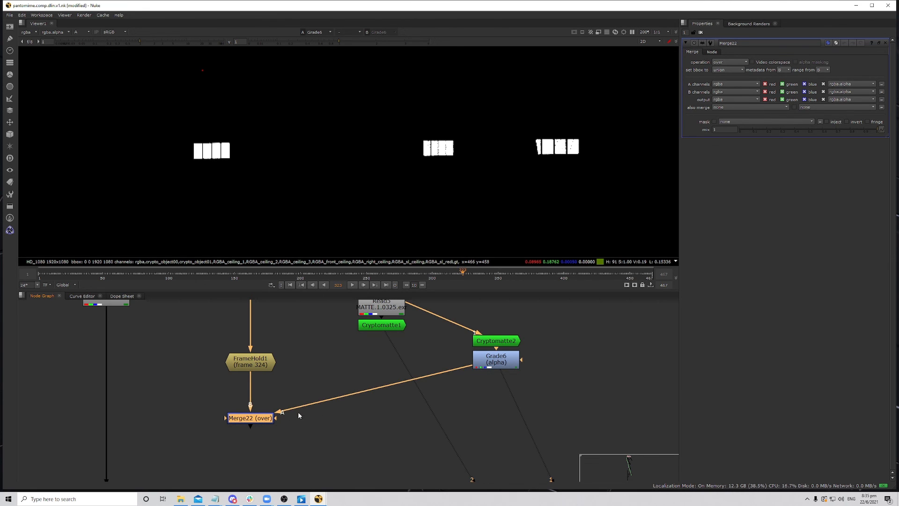
# - View the new Merge in colour, set its operation to mask, and place it closer beneath FrameHold1
pyautogui.press('1')
pyautogui.press('a')
pyautogui.click(261, 418)
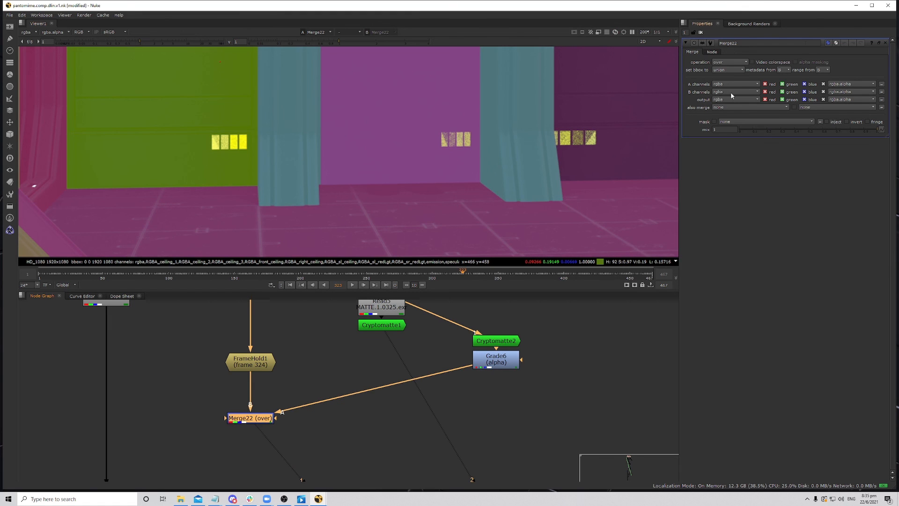
pyautogui.click(729, 62)
pyautogui.click(741, 104)
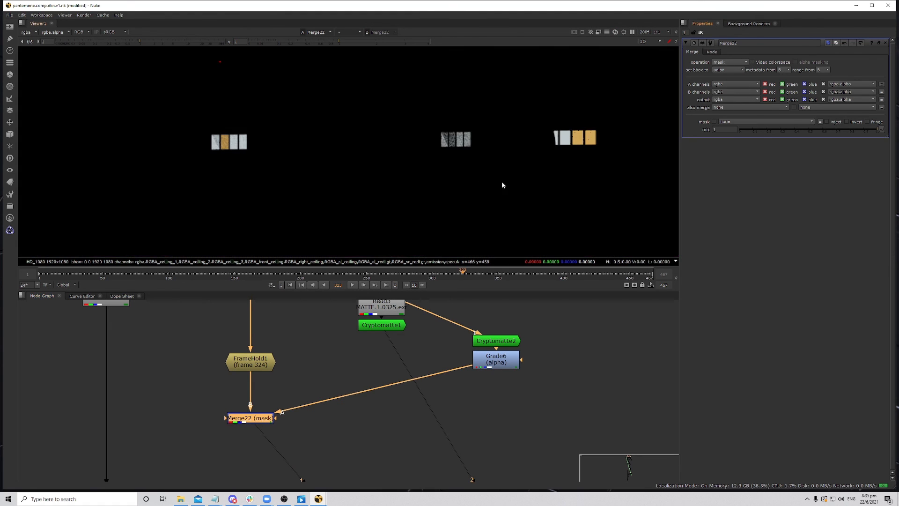
pyautogui.moveTo(263, 419); pyautogui.dragTo(263, 401)
pyautogui.press('1')
pyautogui.moveTo(254, 380); pyautogui.dragTo(309, 426, button='middle')
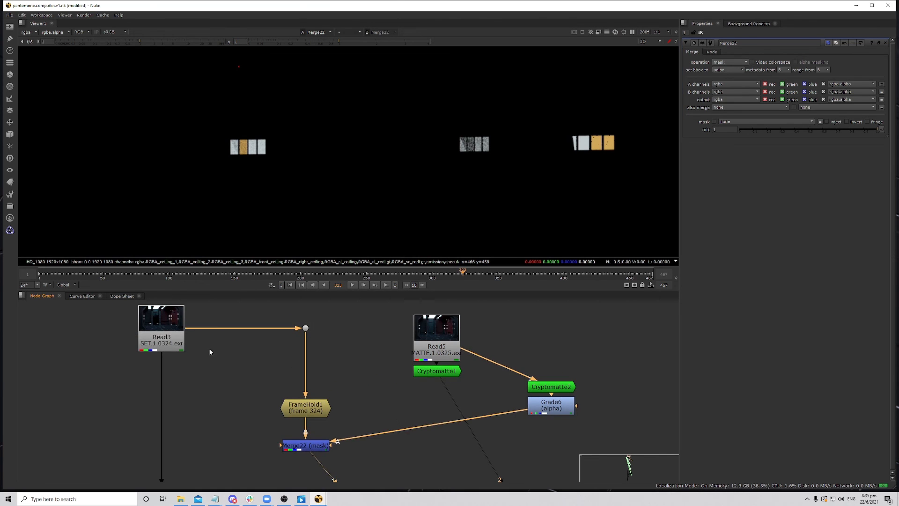
# - View the SET render from Read3 and go to frame 376 to check the wall lights
pyautogui.click(176, 348)
pyautogui.press('1')
pyautogui.press('1')
pyautogui.click(484, 276)
pyautogui.press('1')
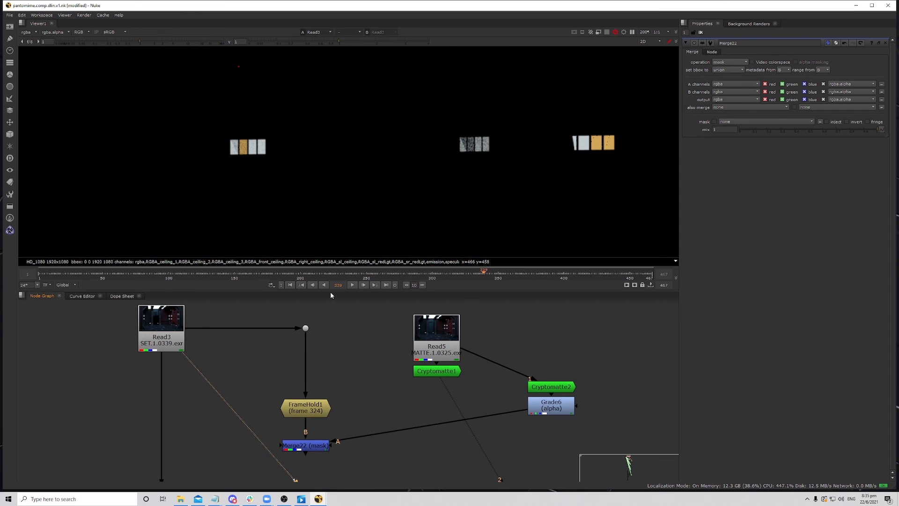
pyautogui.moveTo(484, 275); pyautogui.dragTo(533, 274)
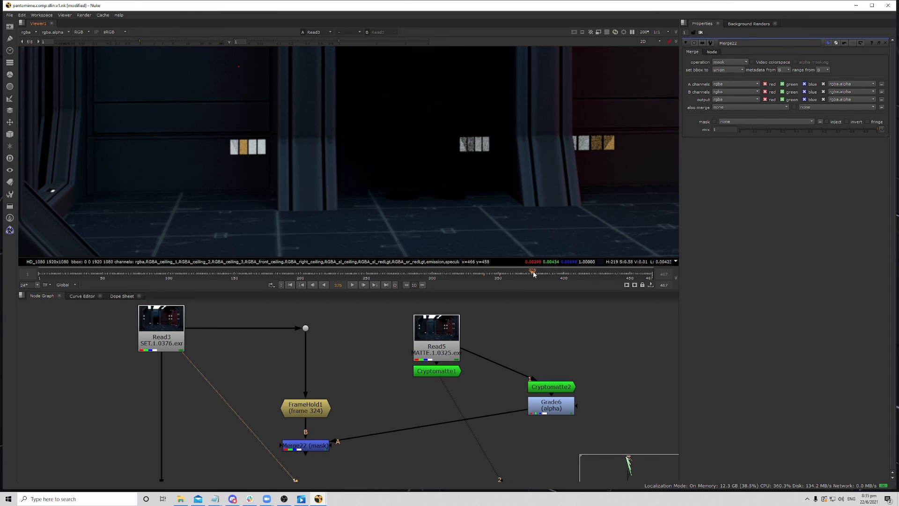
# - Merge the masked held lights over Read3's main pipe, routing the A input through a Dot below Merge22
pyautogui.moveTo(288, 424); pyautogui.dragTo(324, 384, button='middle')
pyautogui.press('m')
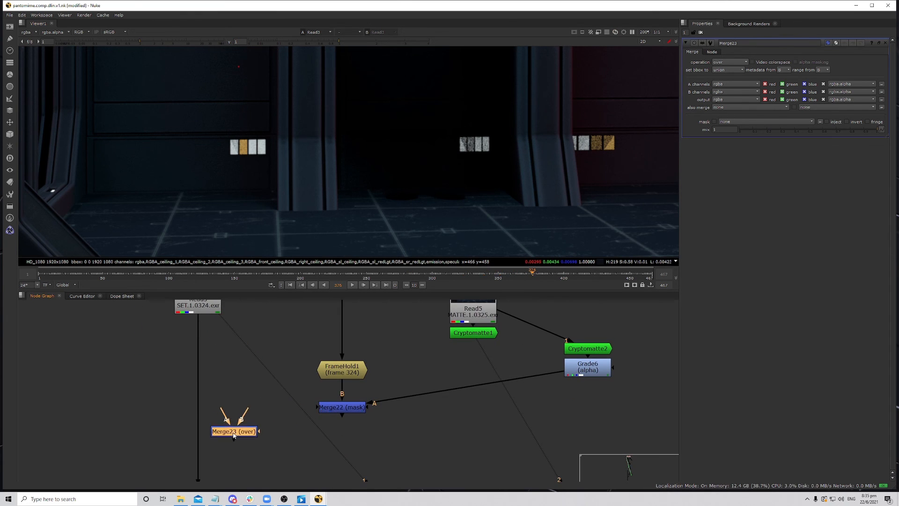
pyautogui.moveTo(235, 434); pyautogui.dragTo(338, 407)
pyautogui.keyDown('ctrl'); pyautogui.moveTo(283, 431); pyautogui.dragTo(342, 447); pyautogui.keyUp('ctrl')
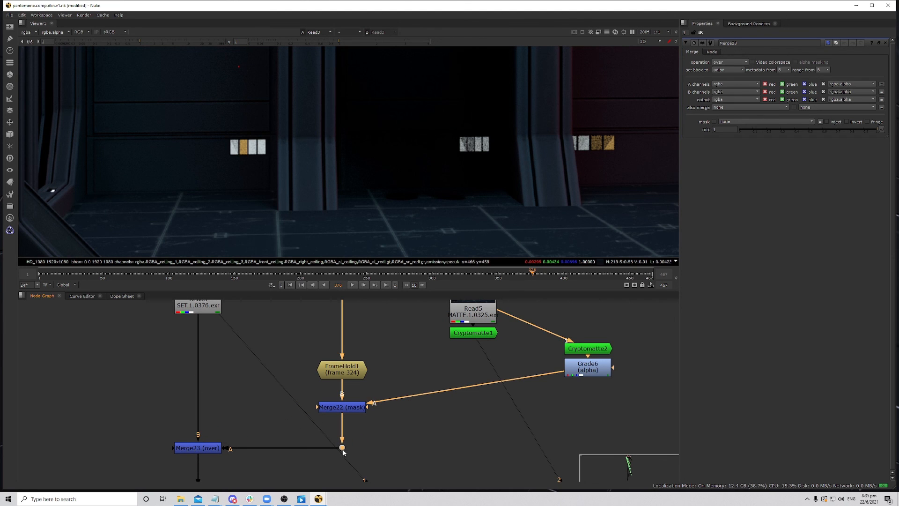
# - View Merge23's result and inspect the patched wall lights close up and in the full frame
pyautogui.click(208, 449)
pyautogui.press('1')
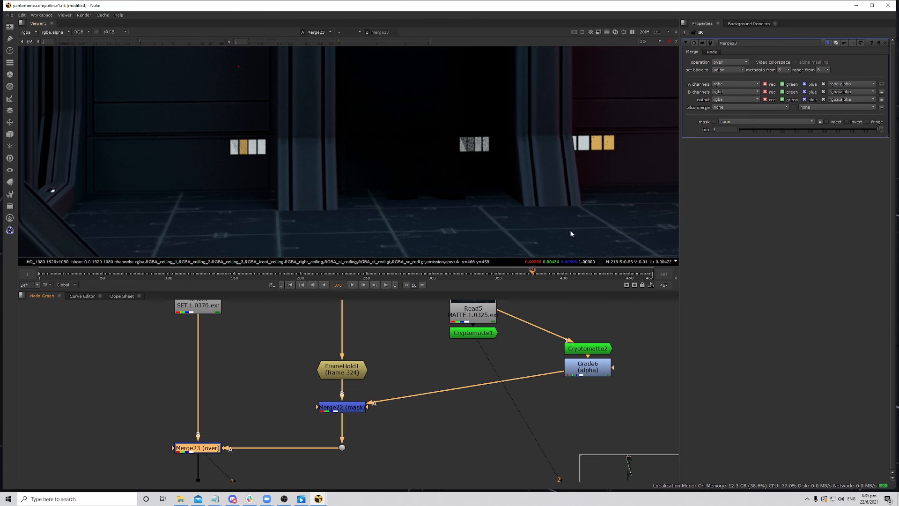
pyautogui.scroll(5, 580, 188)
pyautogui.scroll(-6, 543, 167)
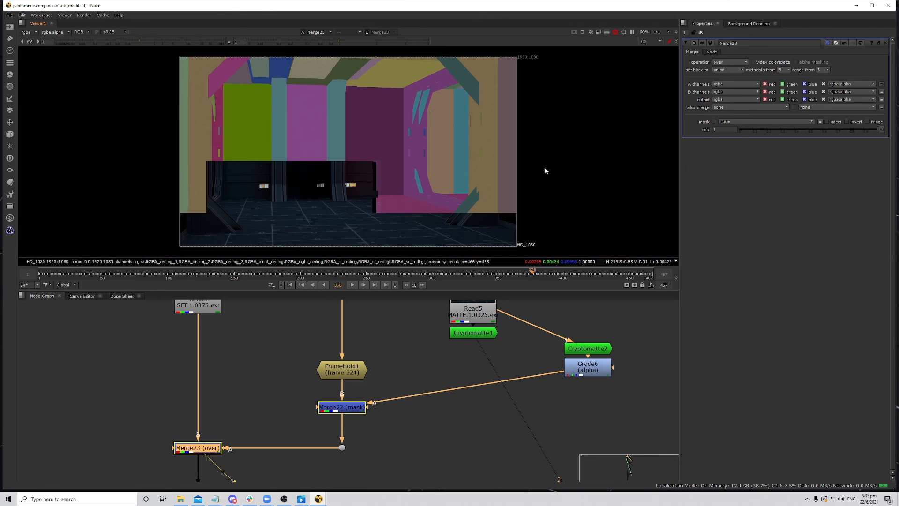
pyautogui.scroll(4, 300, 182)
pyautogui.scroll(-3, 370, 180)
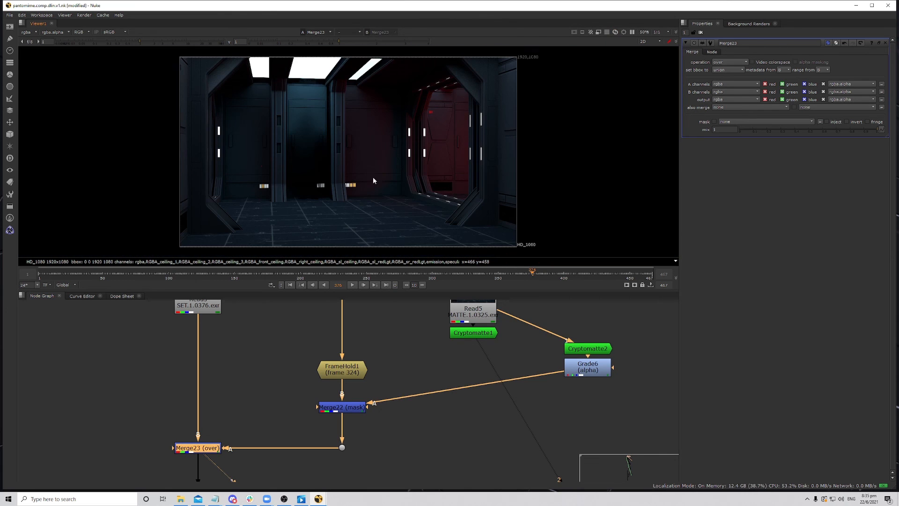
# - View the final composite at Write1 in the OUTPUT section at the end of the node tree
pyautogui.scroll(-5, 409, 332)
pyautogui.moveTo(390, 406); pyautogui.dragTo(402, 300, button='middle')
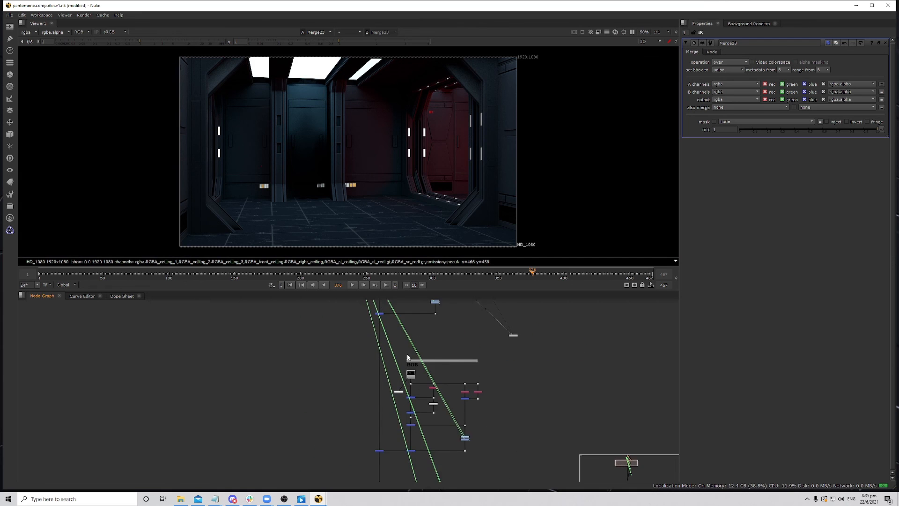
pyautogui.moveTo(396, 464)
pyautogui.mouseDown(button='middle')
pyautogui.moveTo(393, 316)
pyautogui.moveTo(398, 410)
pyautogui.moveTo(403, 338)
pyautogui.mouseUp(button='middle')
pyautogui.scroll(3, 392, 415)
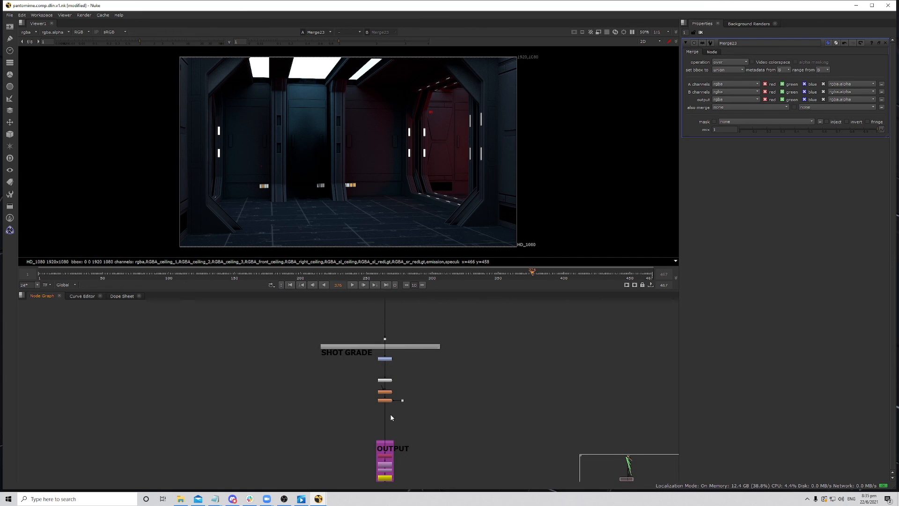
pyautogui.moveTo(392, 417); pyautogui.dragTo(400, 356, button='middle')
pyautogui.scroll(4, 415, 398)
pyautogui.click(387, 426)
pyautogui.press('1')
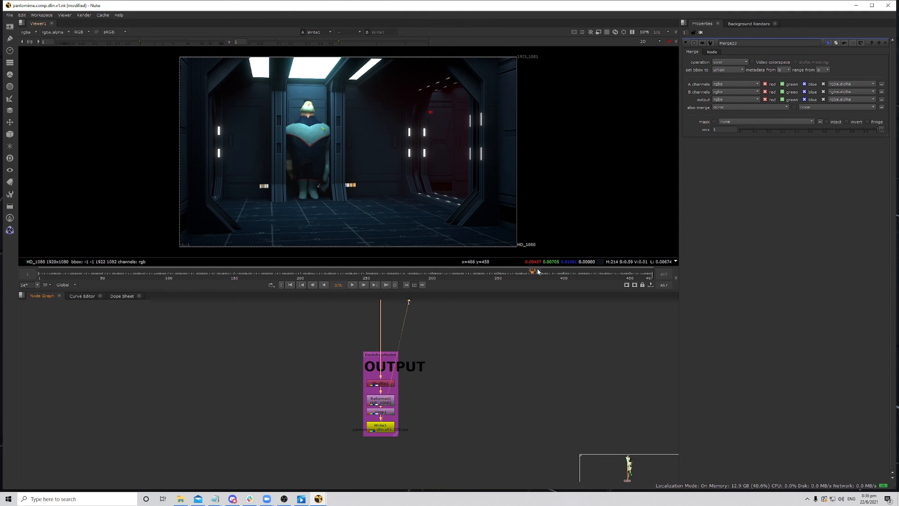
# - Step through the final composite from about frame 399 to frames 427, 443 and 451 to check the characters and wall lights
pyautogui.click(562, 274)
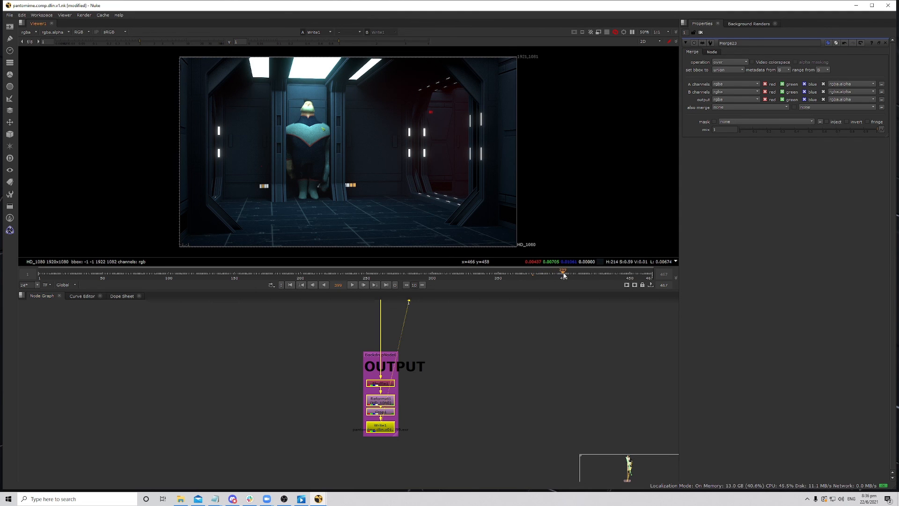
pyautogui.click(600, 274)
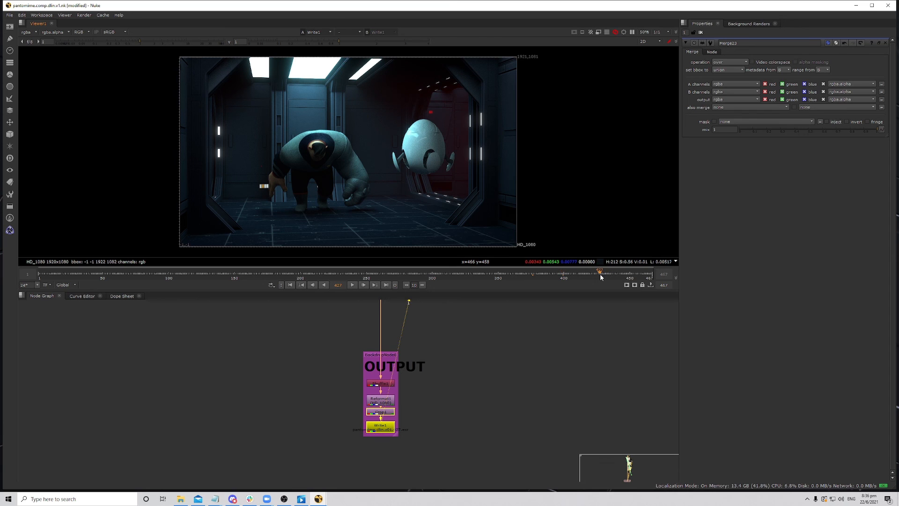
pyautogui.click(621, 275)
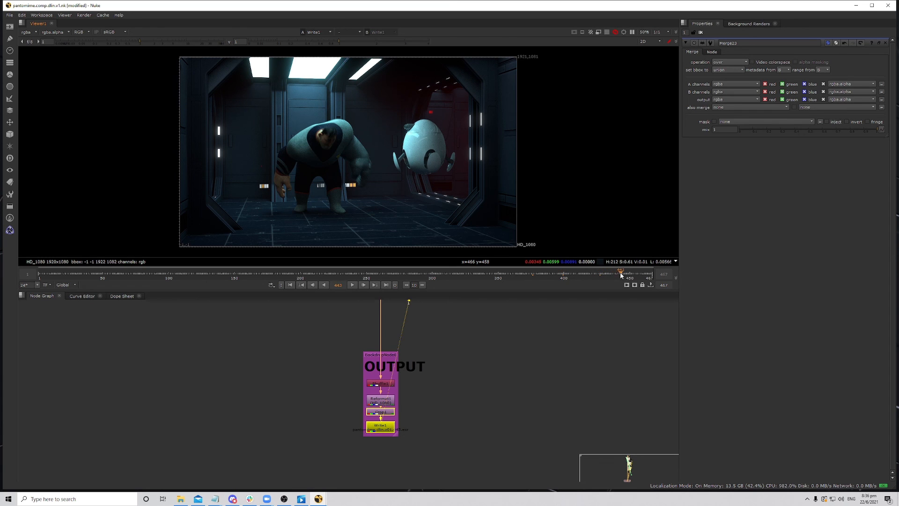
pyautogui.click(631, 274)
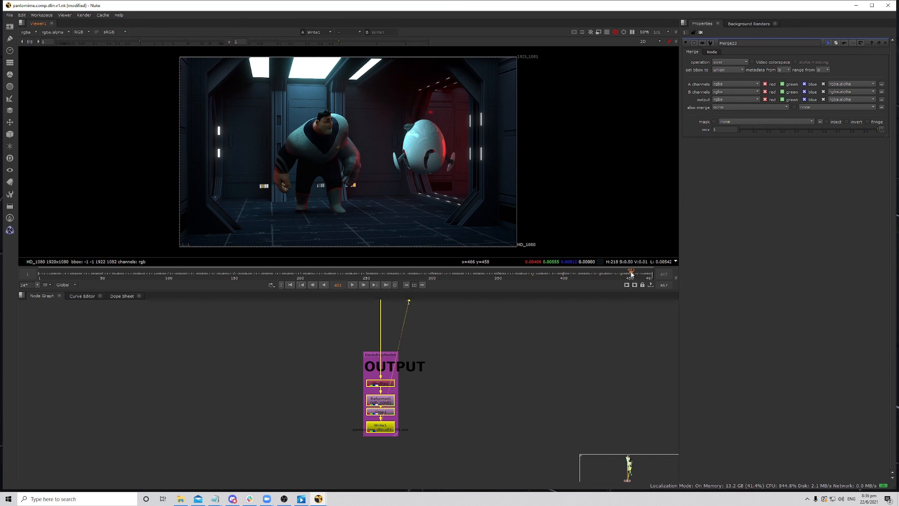
# - Inspect the robot and character up close, check frame 460, and fit the full frame in view
pyautogui.scroll(6, 333, 84)
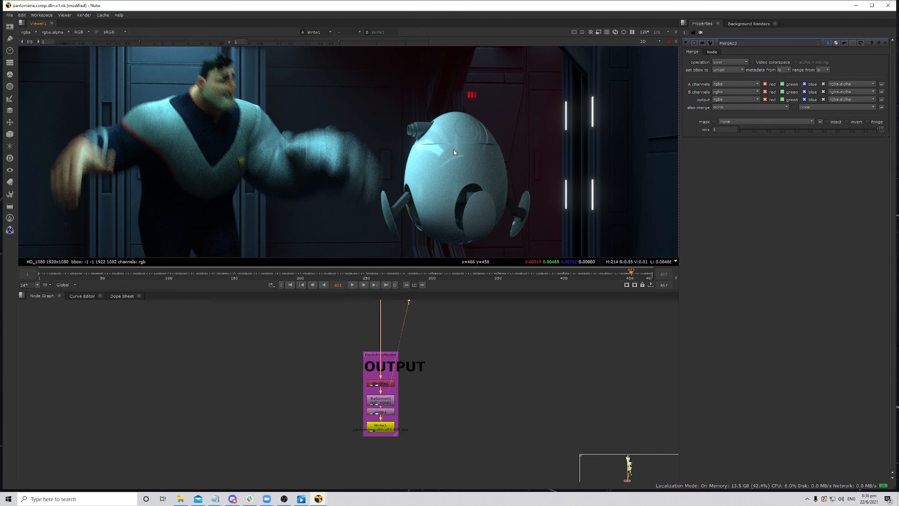
pyautogui.scroll(-5, 453, 152)
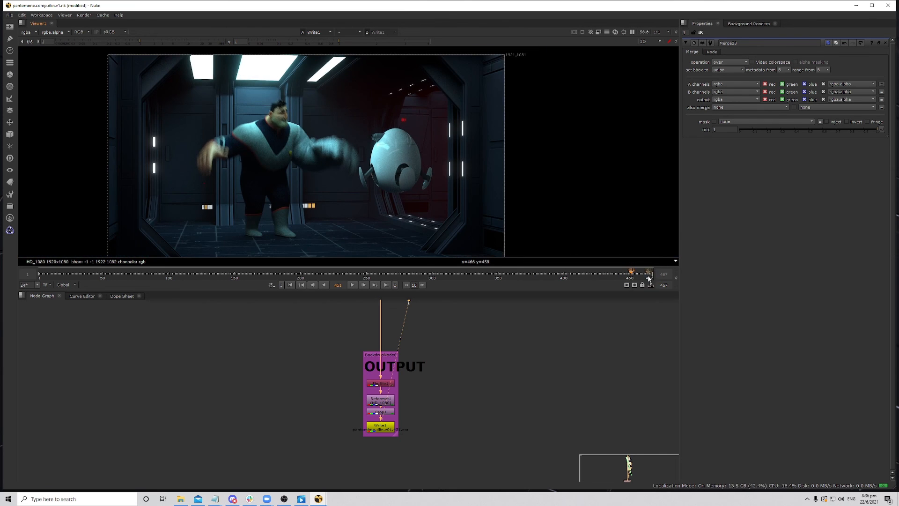
pyautogui.click(648, 278)
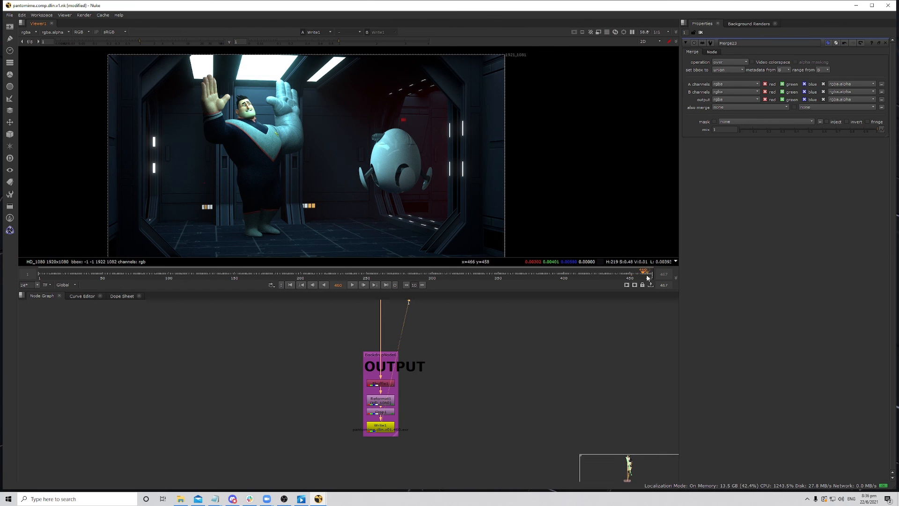
pyautogui.scroll(2, 403, 163)
pyautogui.press('f')
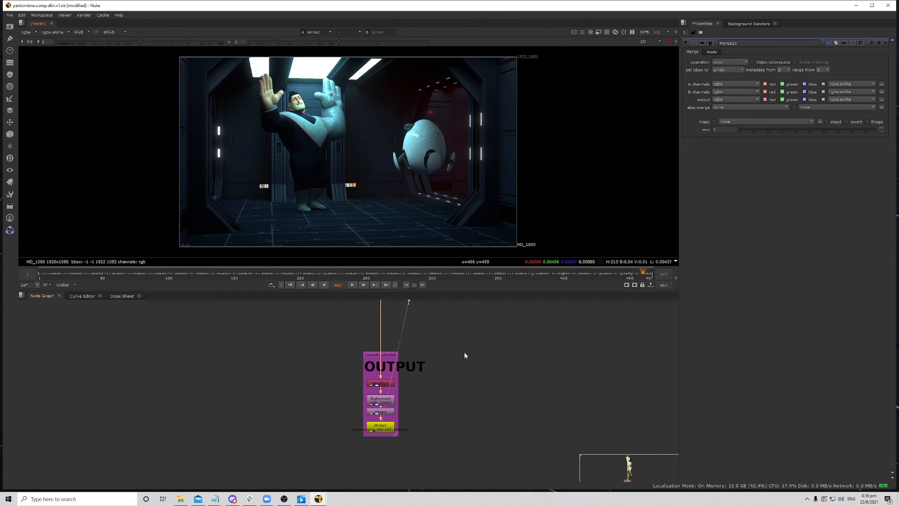
# - Save the script and survey the comp's whole node tree, from the OUTPUT section up to the source renders
pyautogui.scroll(-7, 464, 364)
pyautogui.moveTo(464, 365); pyautogui.dragTo(404, 421, button='middle')
pyautogui.scroll(-4, 429, 374)
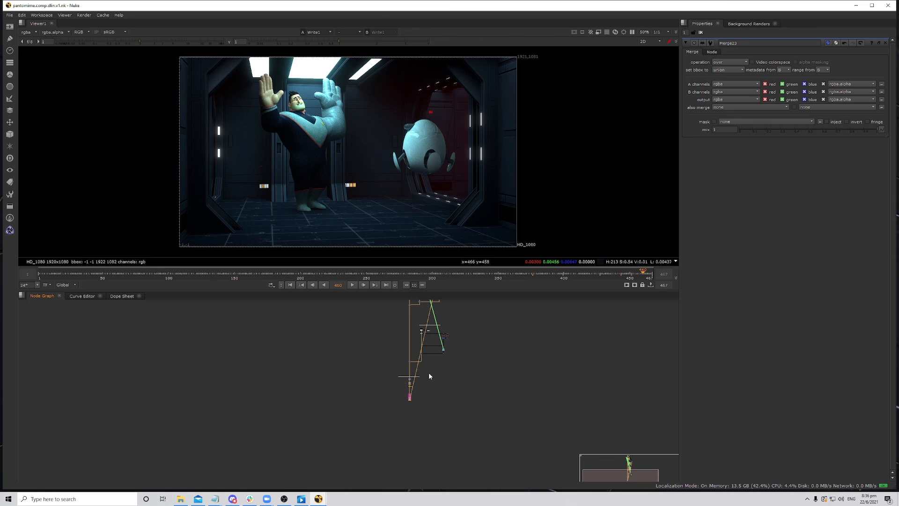
pyautogui.click(418, 170)
pyautogui.moveTo(487, 347); pyautogui.dragTo(447, 384, button='middle')
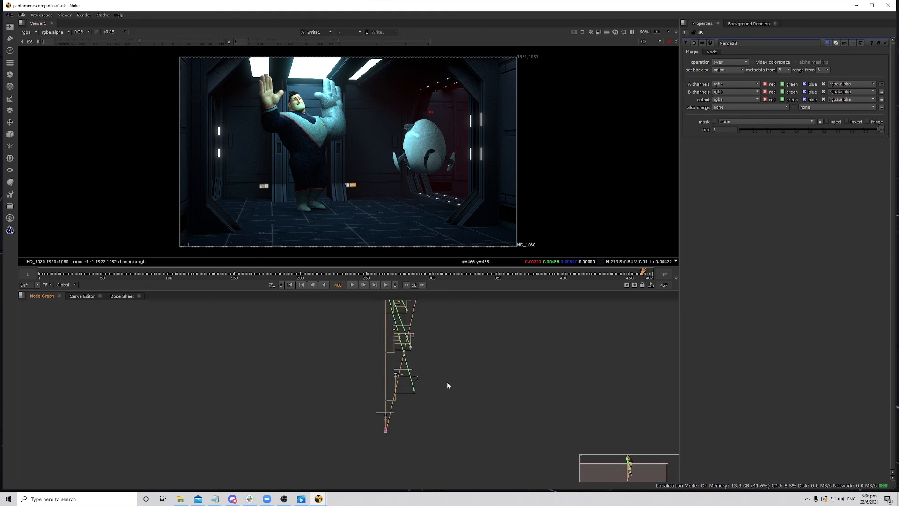
pyautogui.scroll(-4, 447, 384)
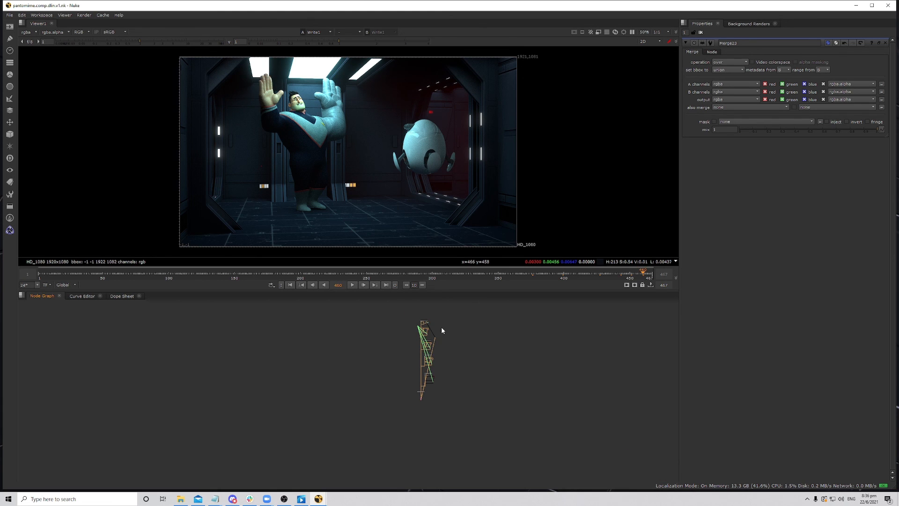
pyautogui.scroll(3, 441, 327)
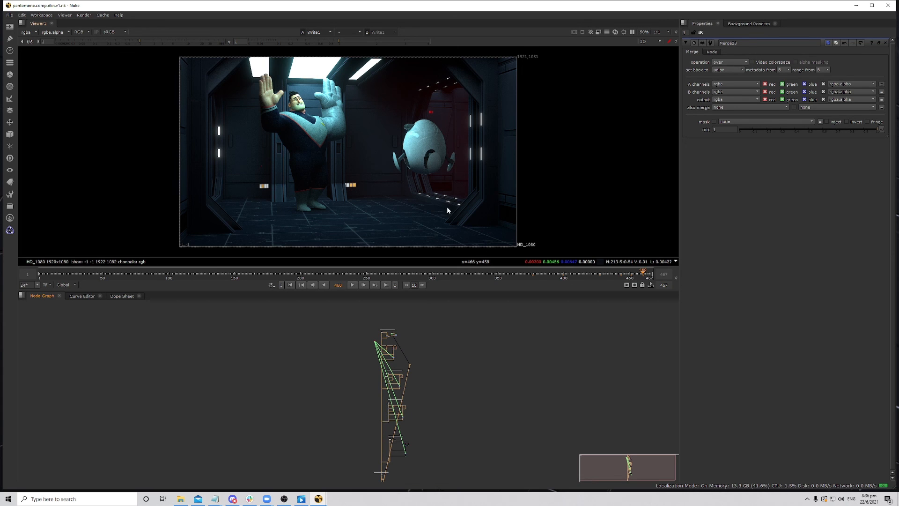
pyautogui.moveTo(447, 207); pyautogui.dragTo(448, 208, button='middle')
pyautogui.moveTo(445, 408); pyautogui.dragTo(441, 329, button='middle')
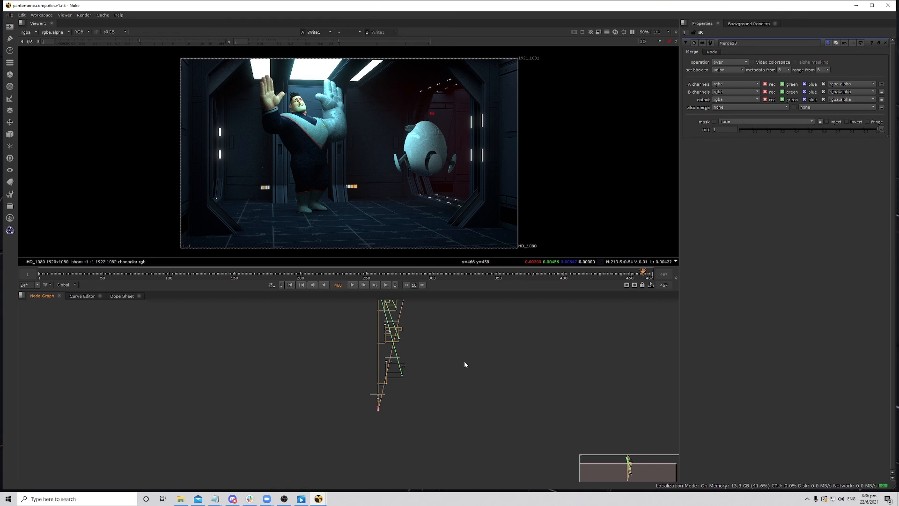
pyautogui.scroll(2, 442, 356)
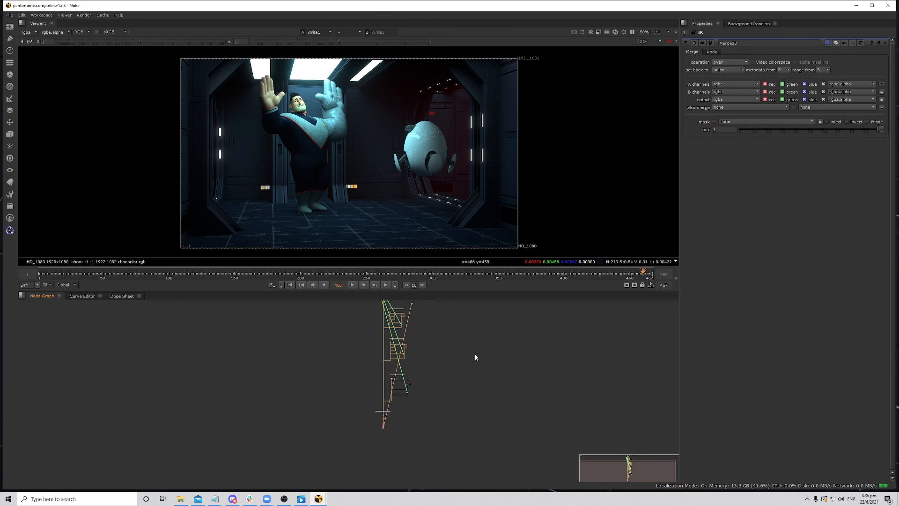
pyautogui.scroll(2, 454, 361)
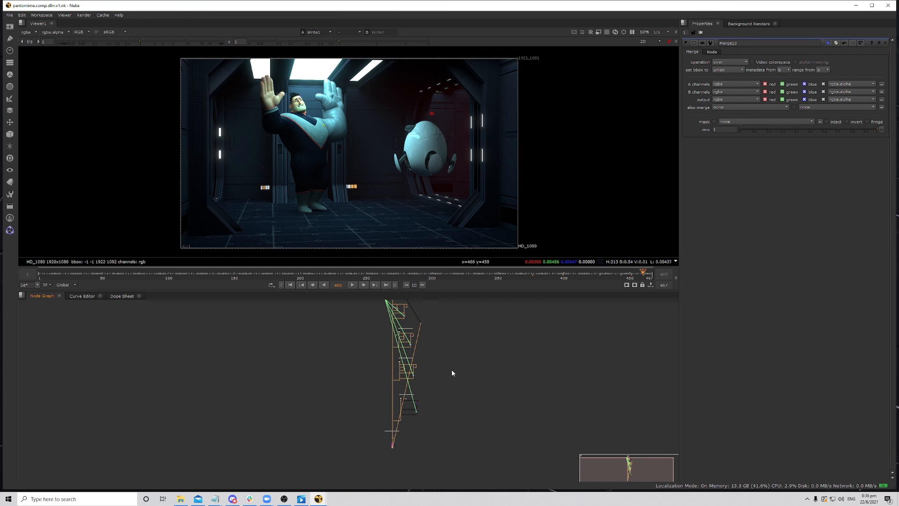